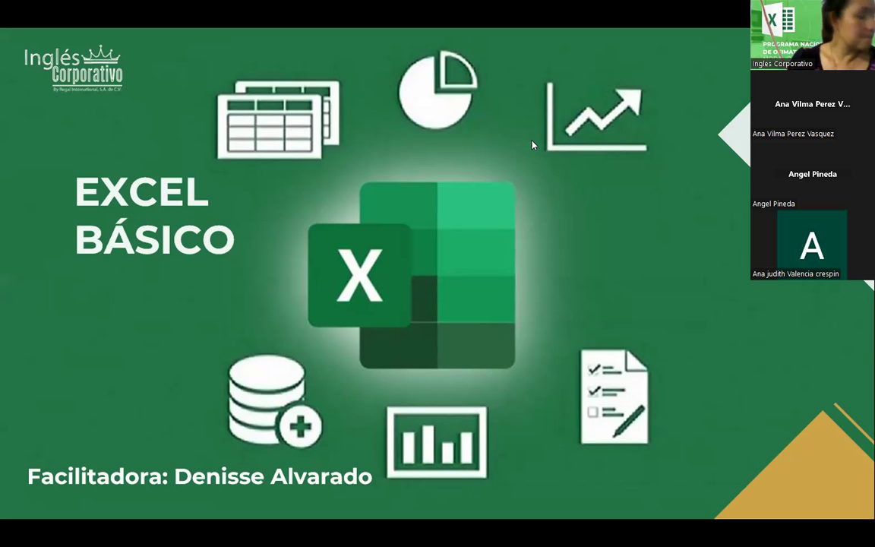
Step: Advance the slideshow from the EXCEL BÁSICO title to the Objetivo slide
{"action": "left_click", "coordinate": [593, 290]}
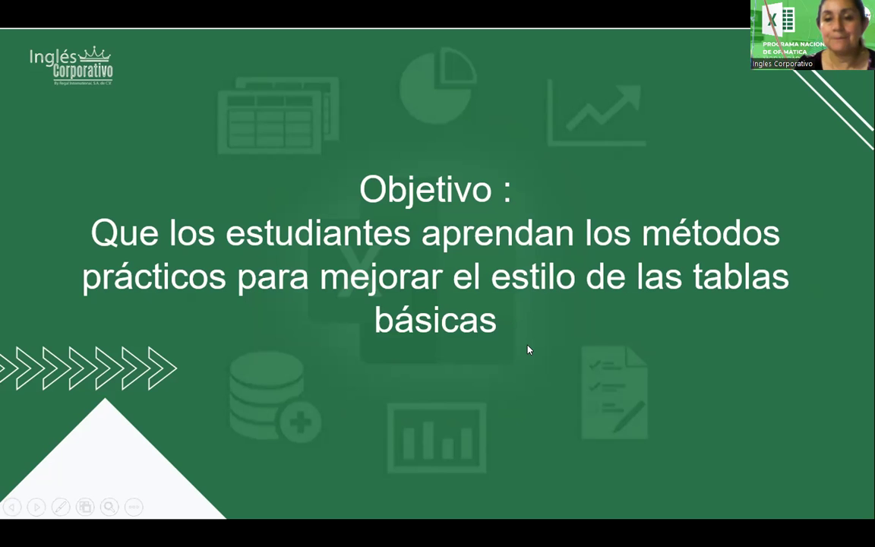
Step: Advance the slideshow one slide with the Right arrow key
{"action": "key", "text": "Right"}
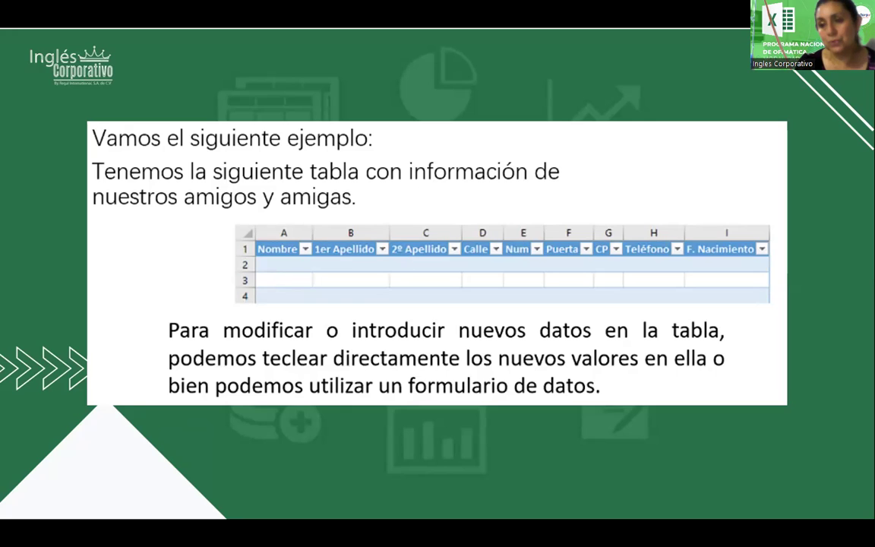
Step: Advance through 'Modificar la estructura de la tabla' to the end-of-presentation screen
{"action": "left_click", "coordinate": [319, 268]}
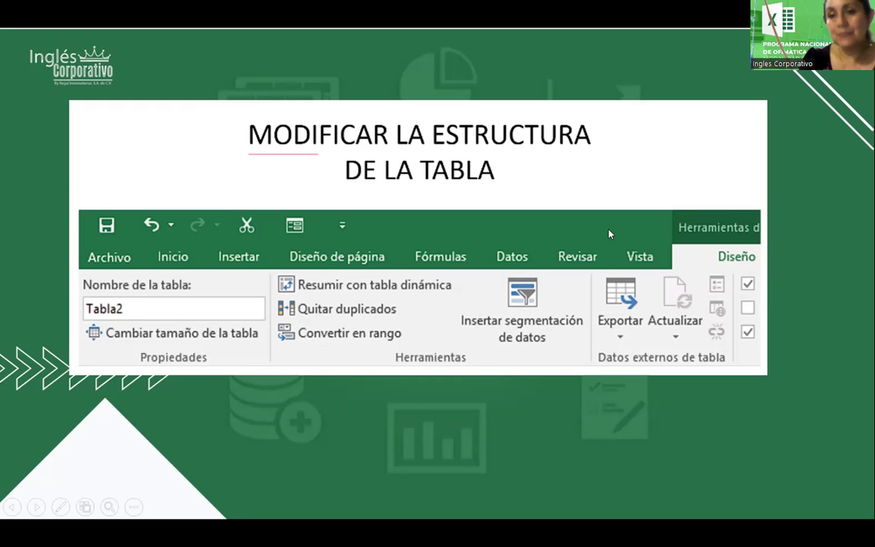
{"action": "left_click", "coordinate": [489, 386]}
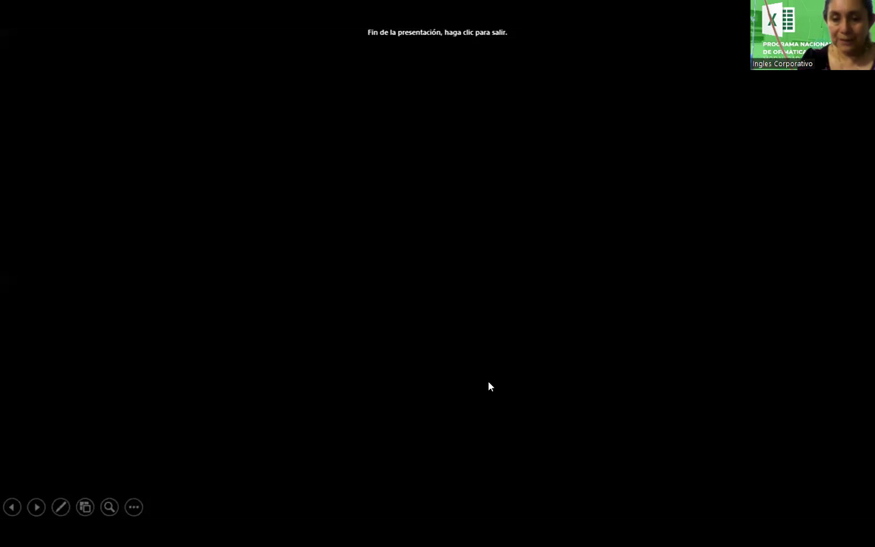
Step: Exit the finished slideshow to return to the Modificar Datos.xlsx workbook
{"action": "left_click", "coordinate": [489, 386]}
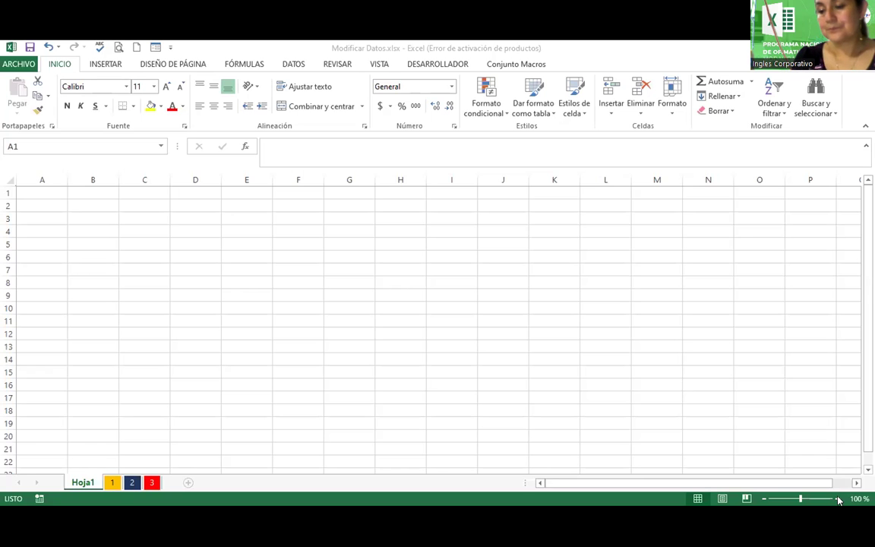
Step: Zoom the worksheet grid in to 140%
{"action": "left_click", "coordinate": [839, 499]}
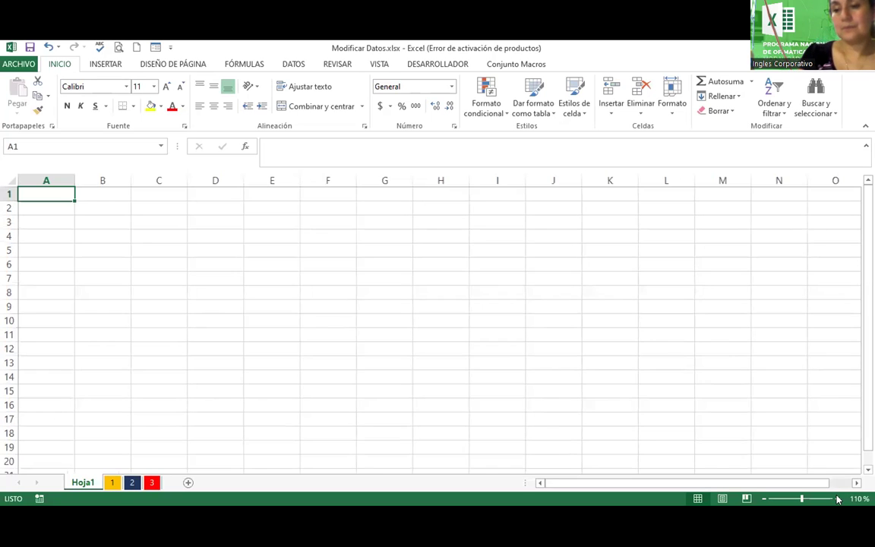
{"action": "left_click", "coordinate": [839, 498]}
{"action": "left_click", "coordinate": [838, 498]}
{"action": "left_click", "coordinate": [836, 498]}
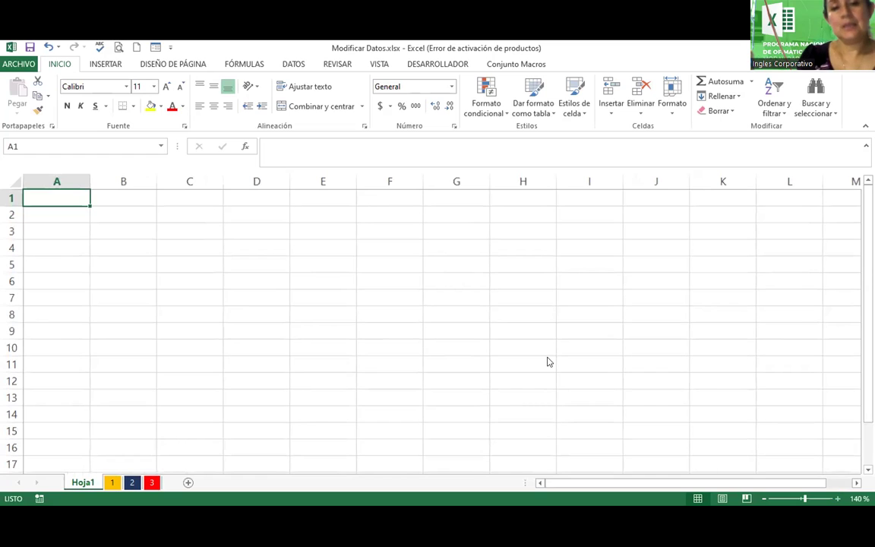
Step: Enter headers CODIGO, Nombre, Nota 1 and Materia in B2:E2
{"action": "left_click", "coordinate": [131, 217]}
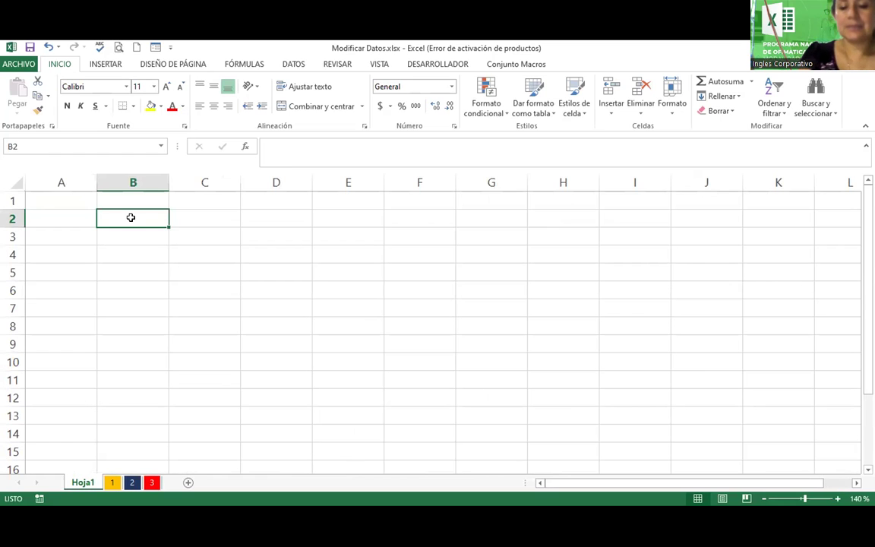
{"action": "type", "text": "cODIGO"}
{"action": "key", "text": "Tab"}
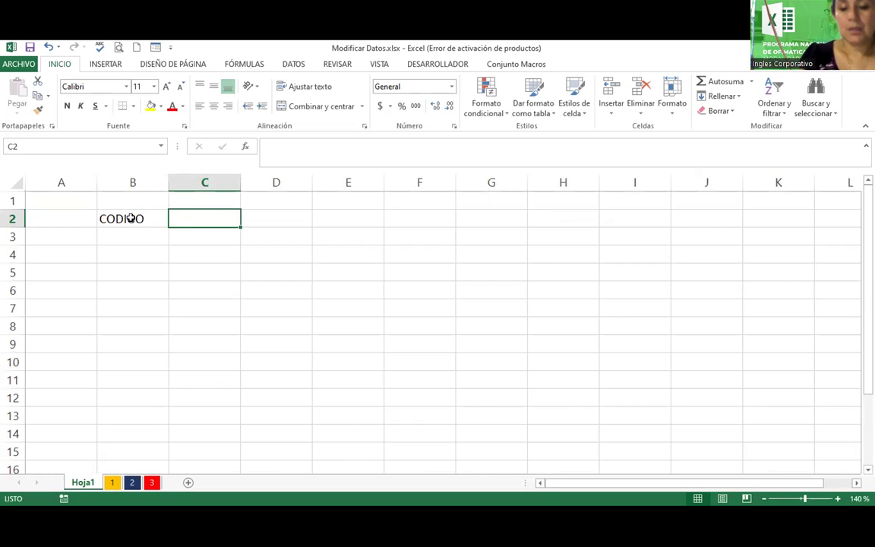
{"action": "type", "text": "Nombre"}
{"action": "key", "text": "Tab"}
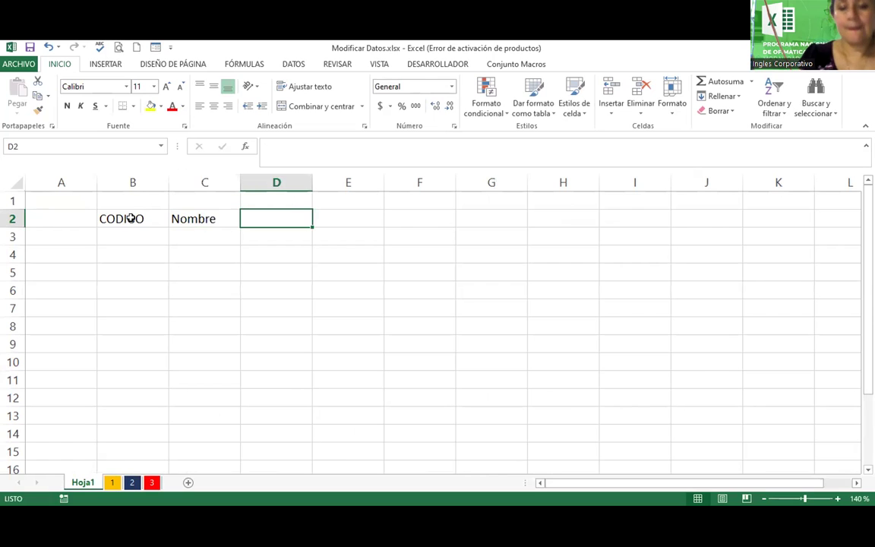
{"action": "type", "text": "Nota "}
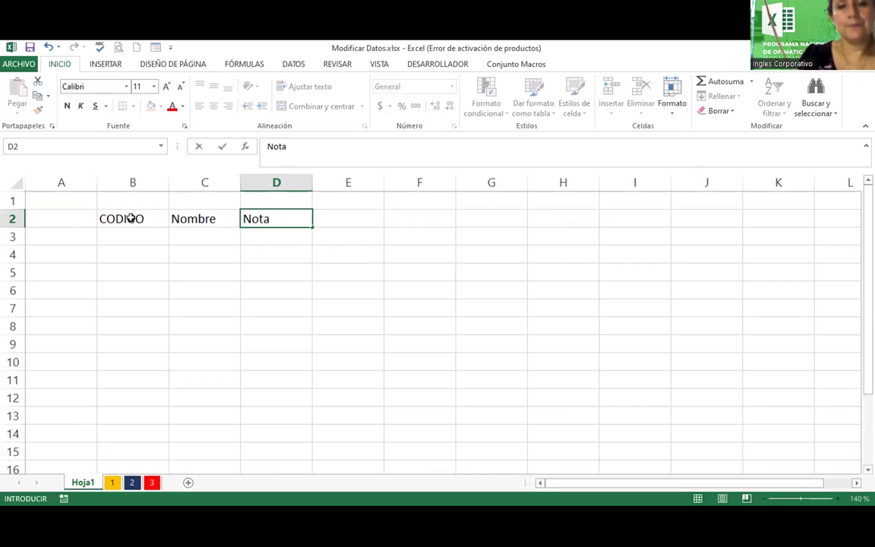
{"action": "type", "text": "1"}
{"action": "key", "text": "Tab"}
{"action": "type", "text": "Materia"}
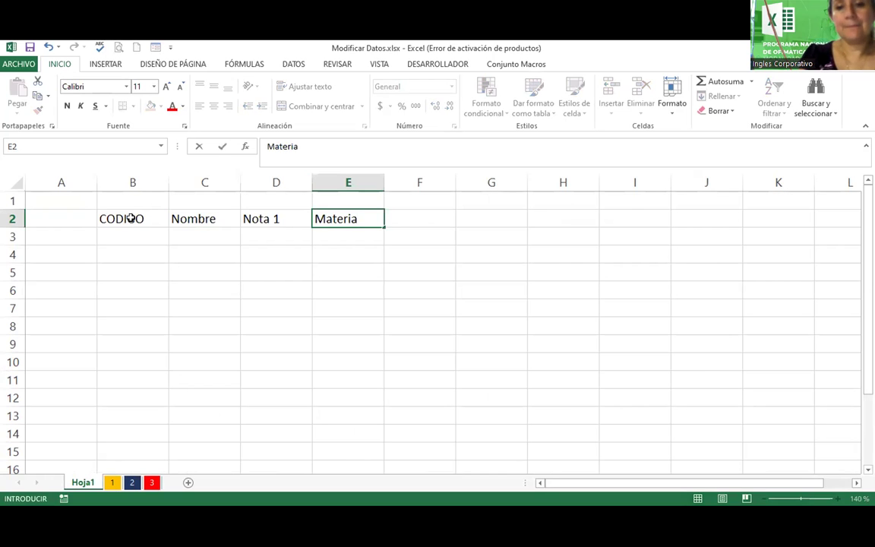
{"action": "key", "text": "Tab"}
Step: Enter headers Nota 2, Materia, Nota 3, Materia and Promedio in F2:J2
{"action": "type", "text": "Nota "}
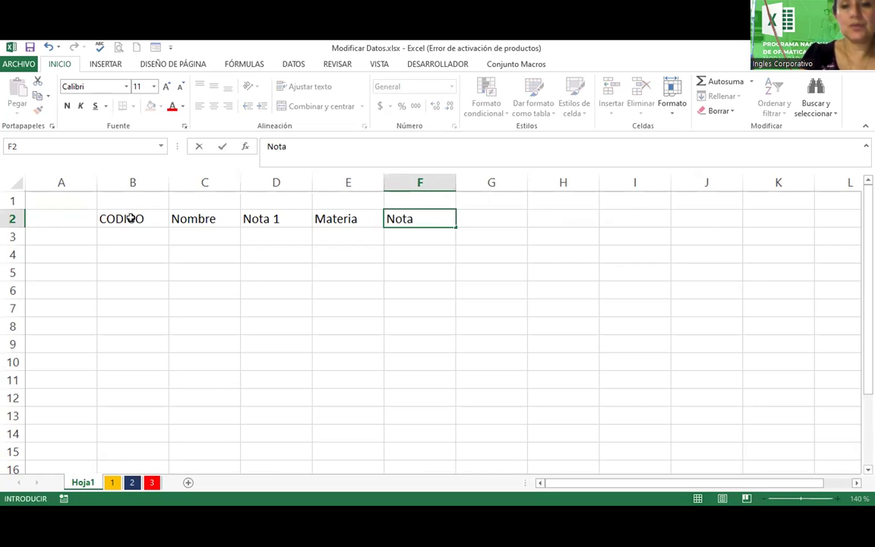
{"action": "type", "text": "2"}
{"action": "key", "text": "Tab"}
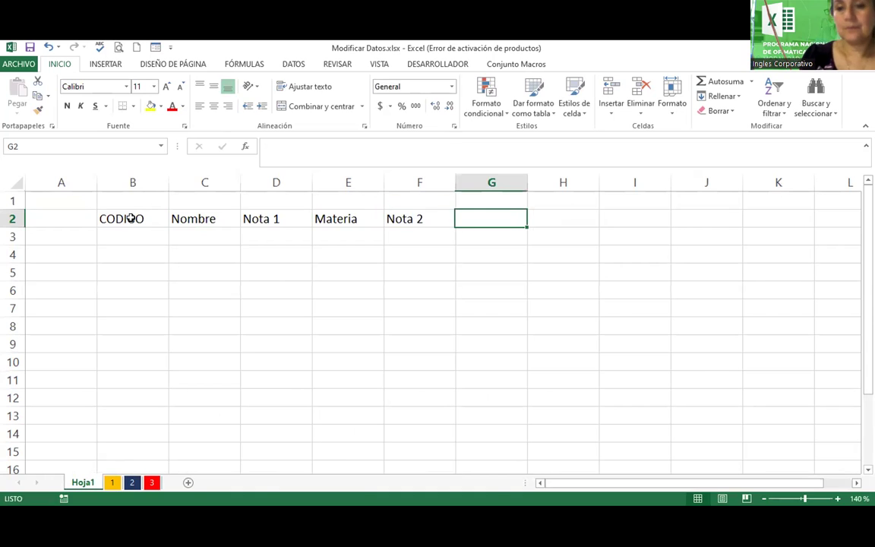
{"action": "type", "text": "Materia"}
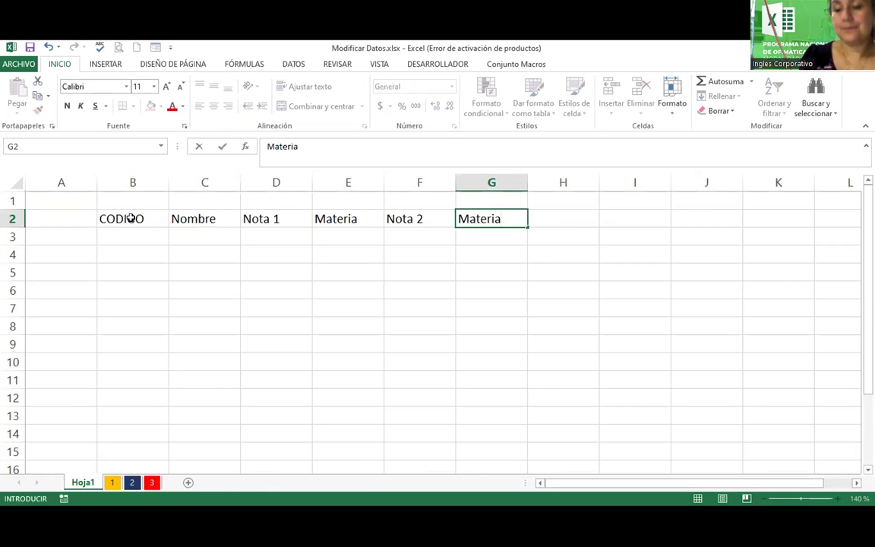
{"action": "key", "text": "Tab"}
{"action": "type", "text": "Nota 3"}
{"action": "key", "text": "Tab"}
{"action": "type", "text": "Materia"}
{"action": "key", "text": "Tab"}
{"action": "type", "text": "Promedio"}
{"action": "key", "text": "Return"}
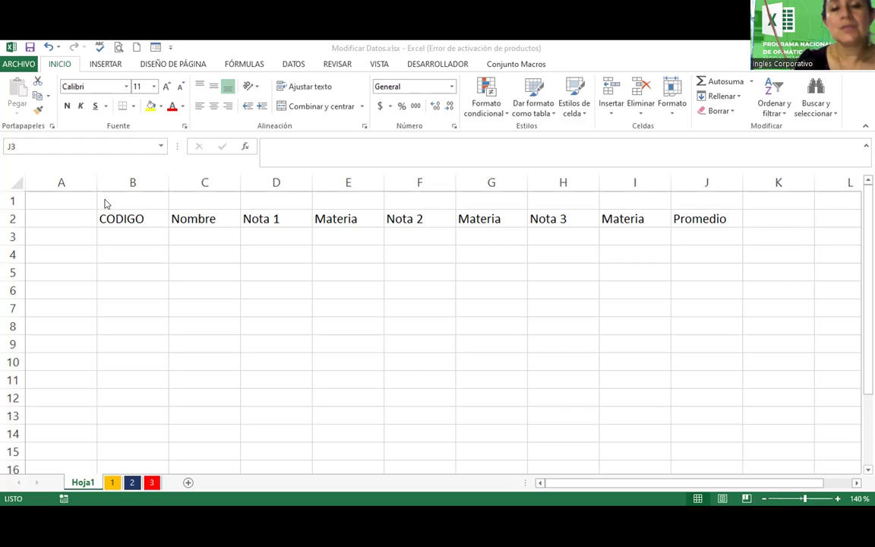
Step: Select the header row from CODIGO in B2 rightward to Promedio
{"action": "left_click", "coordinate": [139, 218]}
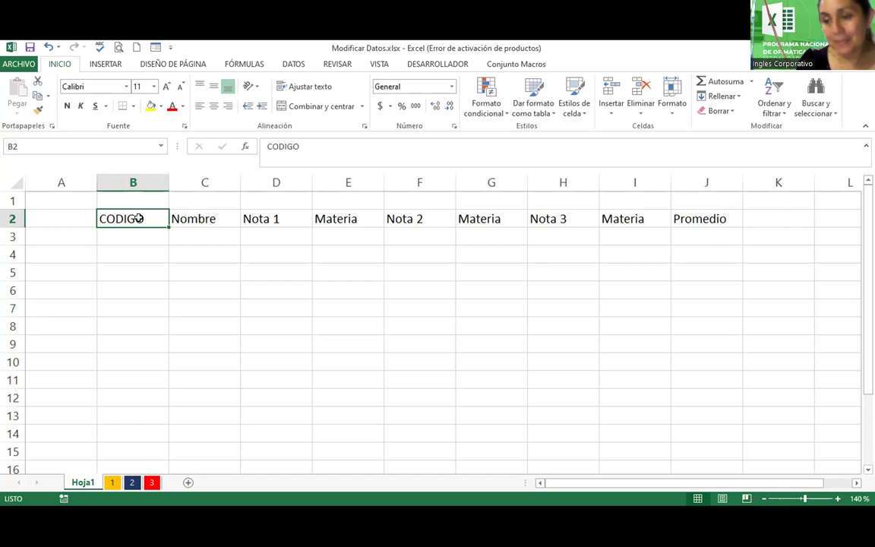
{"action": "key", "text": "shift+Right"}
{"action": "key", "text": "shift+Right"}
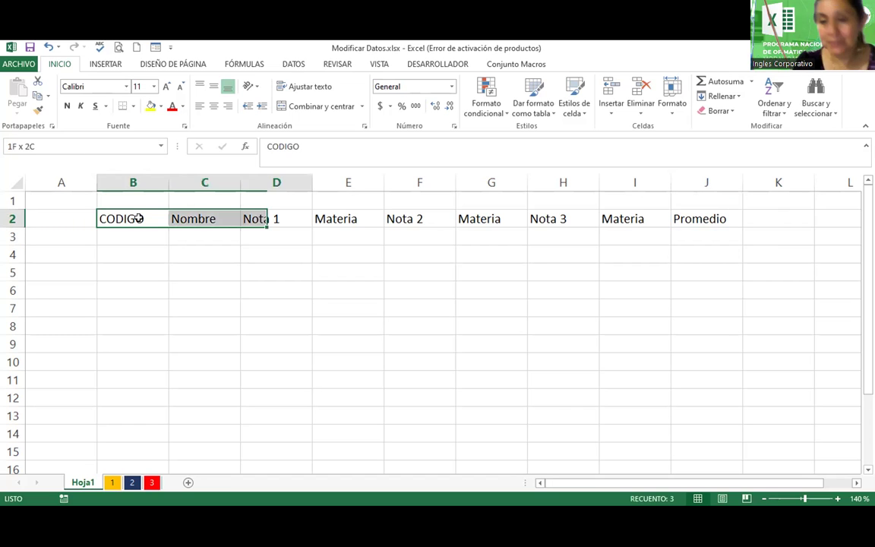
{"action": "key", "text": "shift+Right"}
{"action": "key", "text": "shift+Right"}
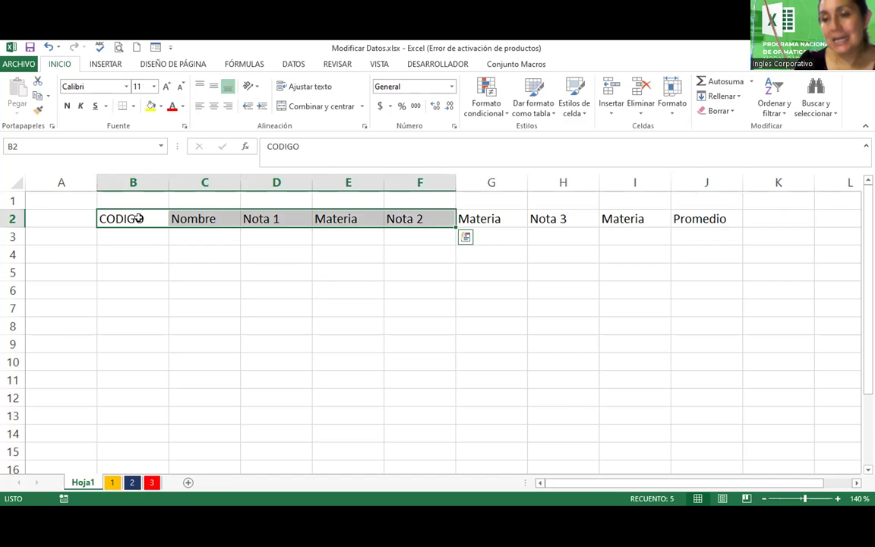
{"action": "key", "text": "shift+Right"}
{"action": "key", "text": "shift+Right"}
{"action": "key", "text": "shift+Right"}
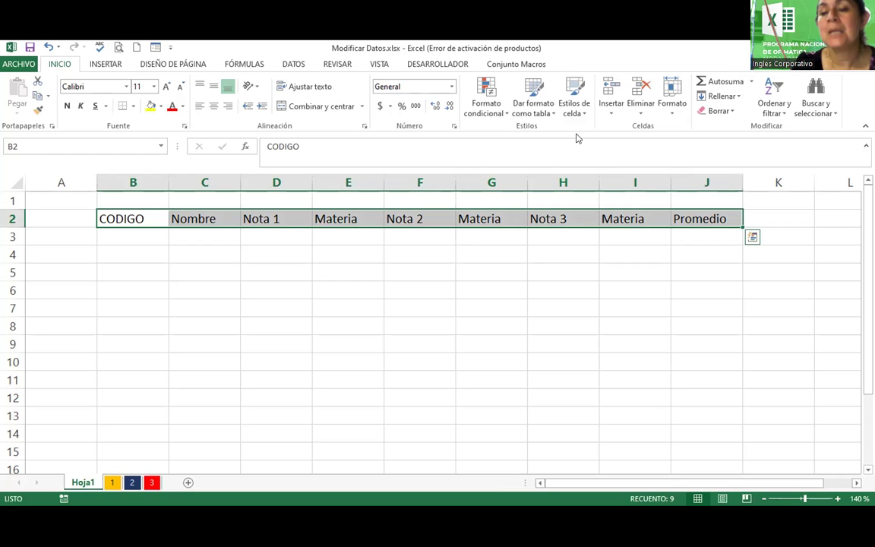
Step: Format B2:J2 as a table in the dark gold style, with the first row as headers
{"action": "left_click", "coordinate": [547, 112]}
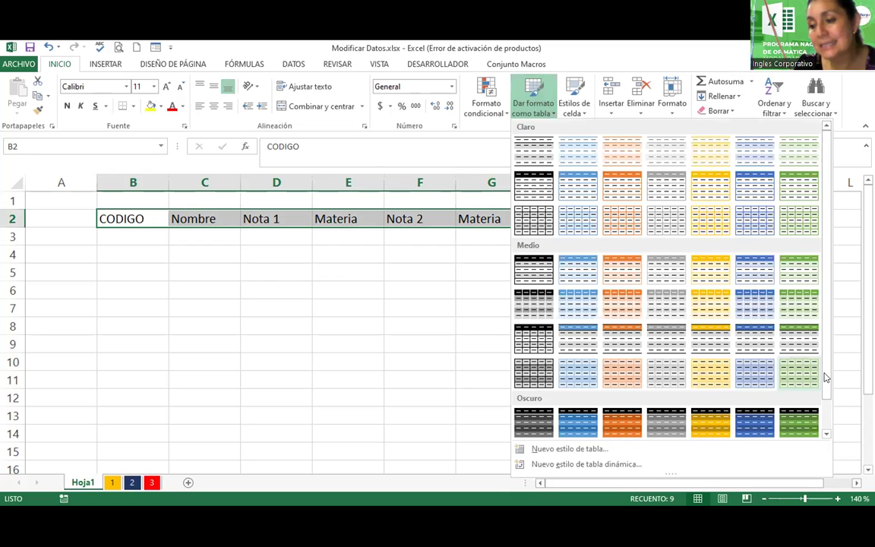
{"action": "left_click_drag", "start_coordinate": [826, 378], "coordinate": [832, 423]}
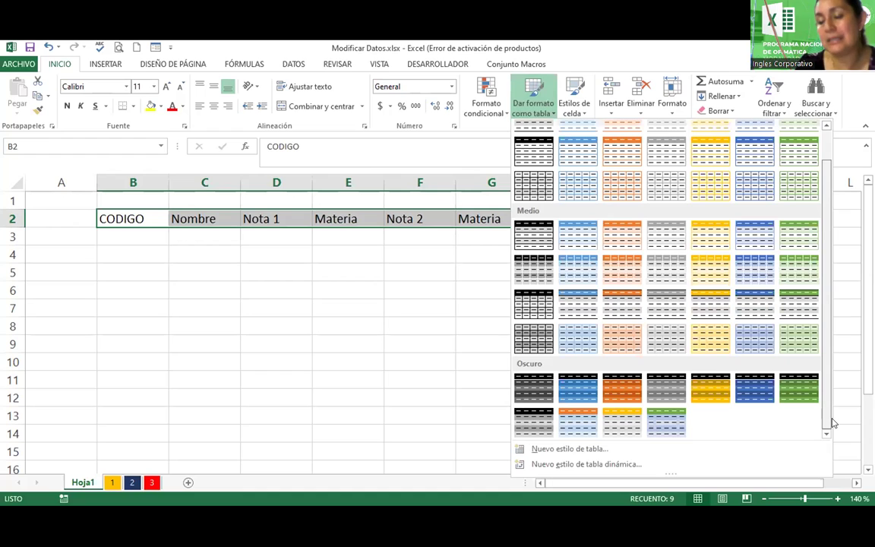
{"action": "left_click", "coordinate": [700, 380]}
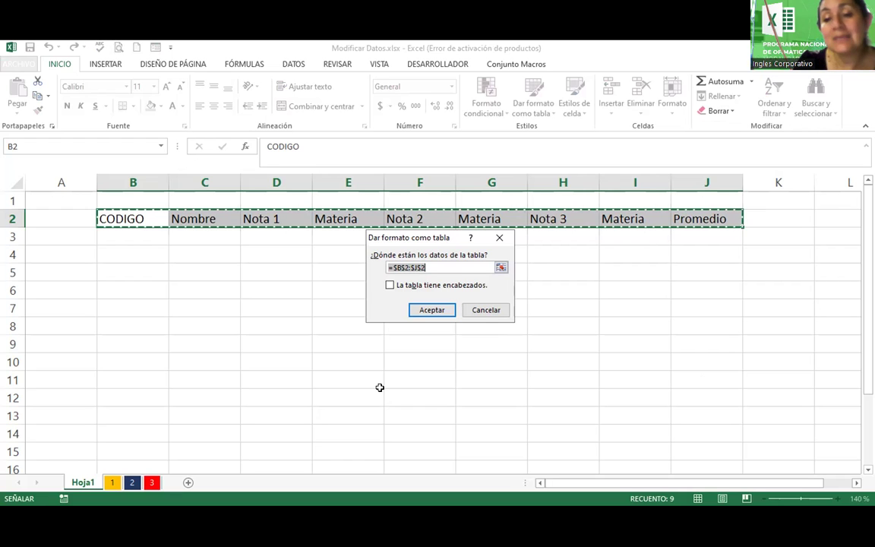
{"action": "left_click", "coordinate": [390, 285]}
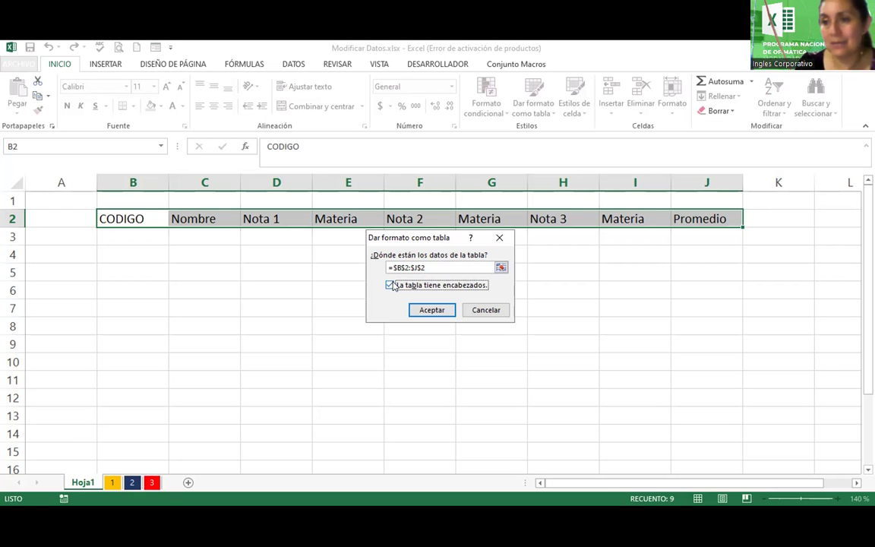
{"action": "left_click", "coordinate": [430, 311]}
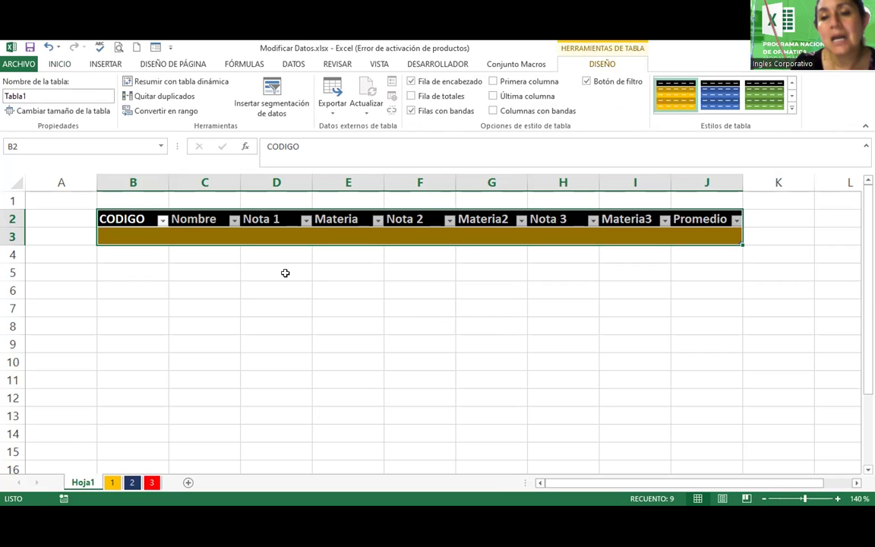
{"action": "left_click", "coordinate": [285, 272]}
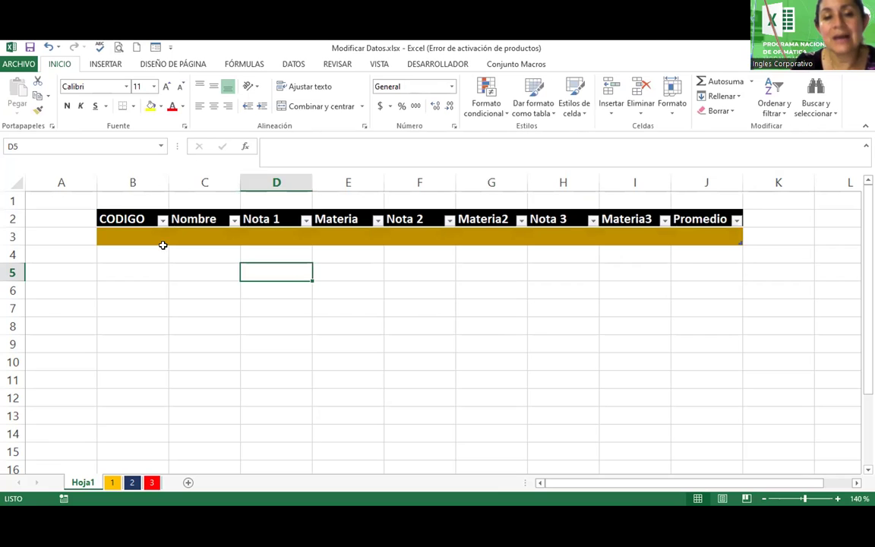
{"action": "key", "text": "Up"}
{"action": "key", "text": "Up"}
{"action": "key", "text": "Left"}
{"action": "key", "text": "Left"}
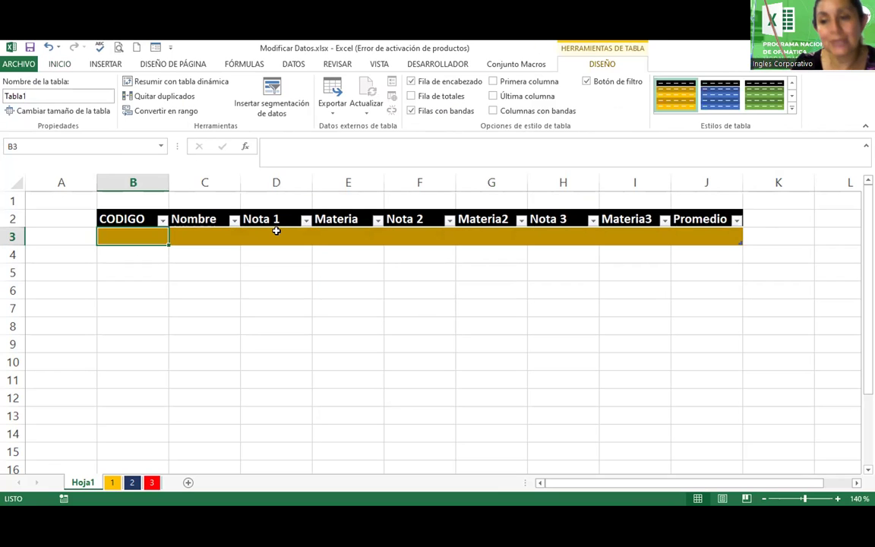
{"action": "left_click", "coordinate": [275, 230]}
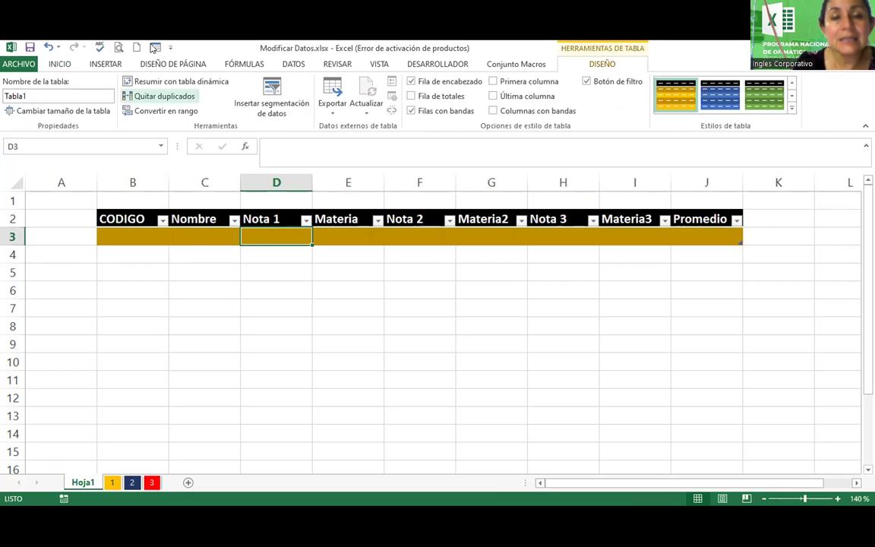
Step: Open and close the table's data form, then select Promedio cell J3
{"action": "left_click", "coordinate": [154, 47]}
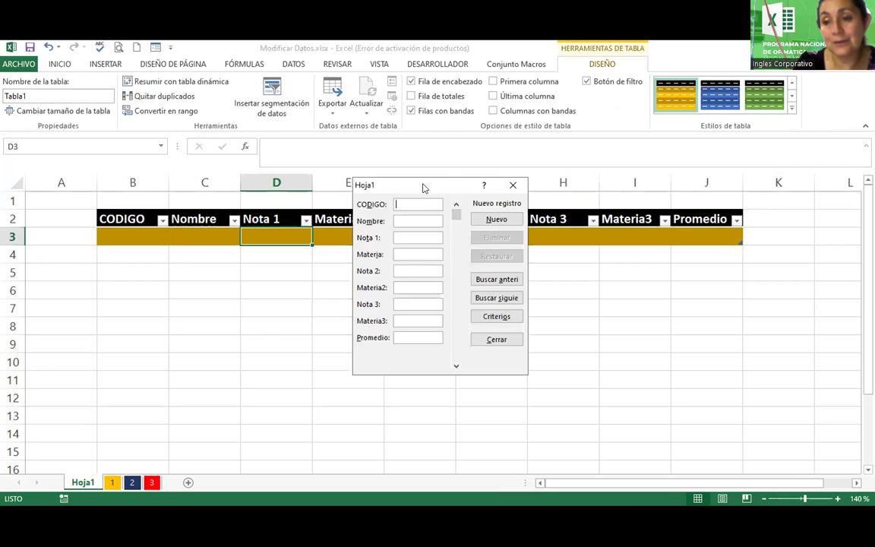
{"action": "left_click_drag", "start_coordinate": [423, 187], "coordinate": [454, 271]}
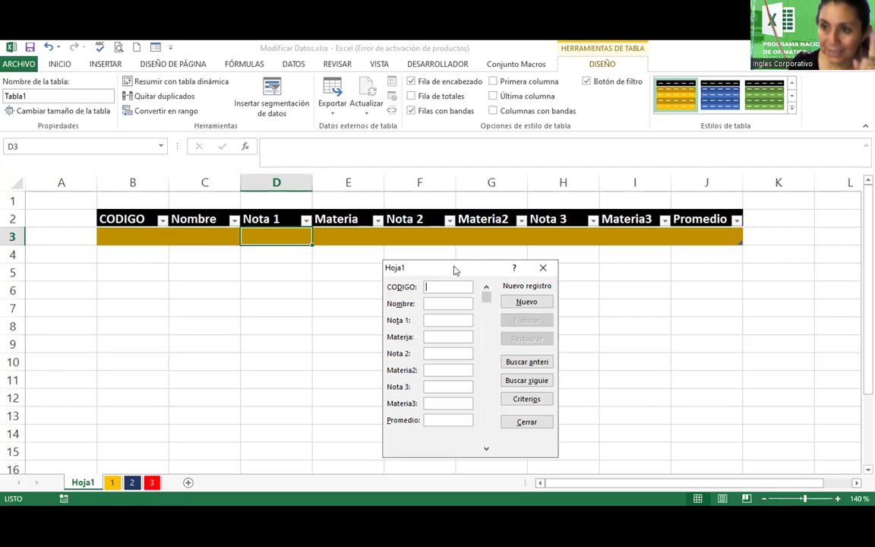
{"action": "left_click", "coordinate": [540, 269]}
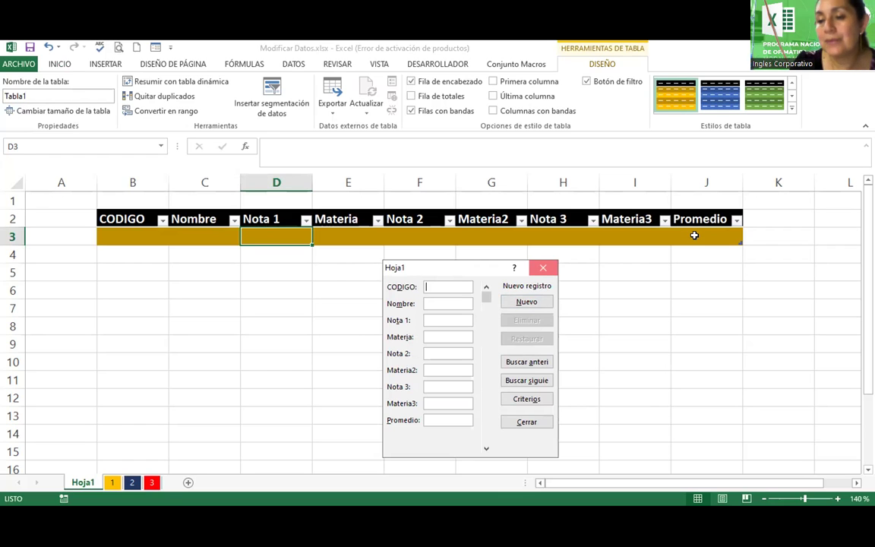
{"action": "left_click", "coordinate": [694, 236]}
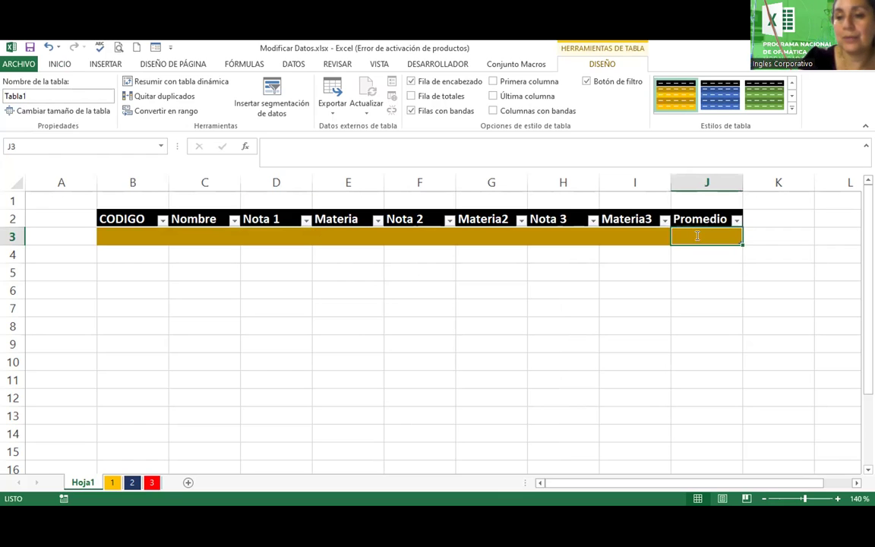
Step: Enter =promedio([Nota 1];[Nota 2];[Nota 3]) in J3
{"action": "type", "text": "=p"}
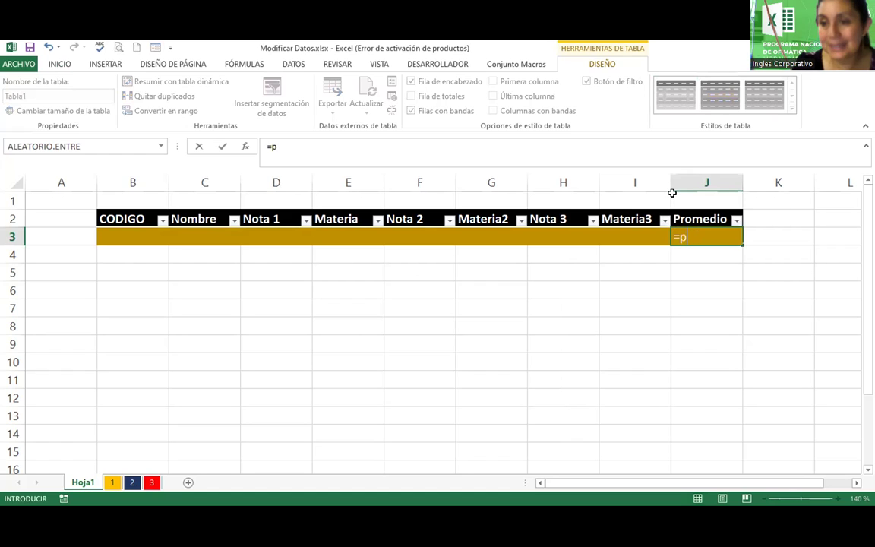
{"action": "type", "text": "romedio("}
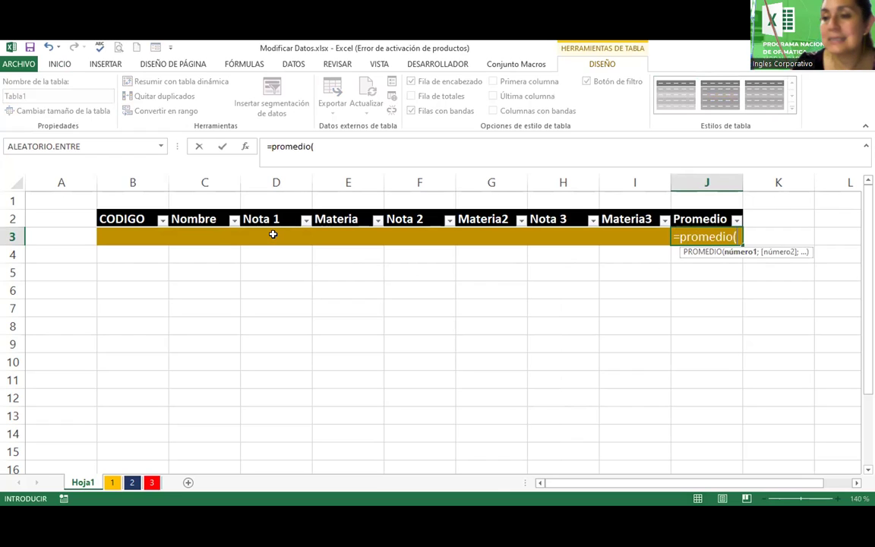
{"action": "left_click", "coordinate": [273, 235]}
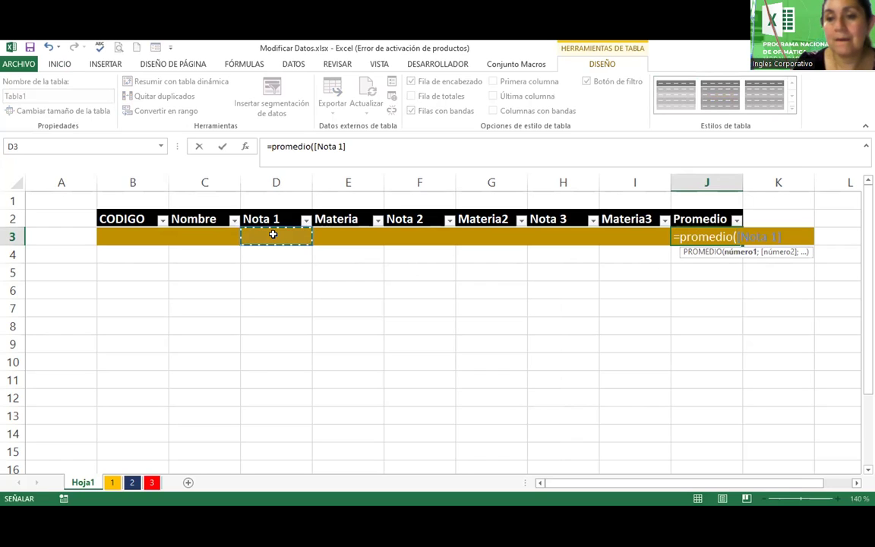
{"action": "type", "text": ";"}
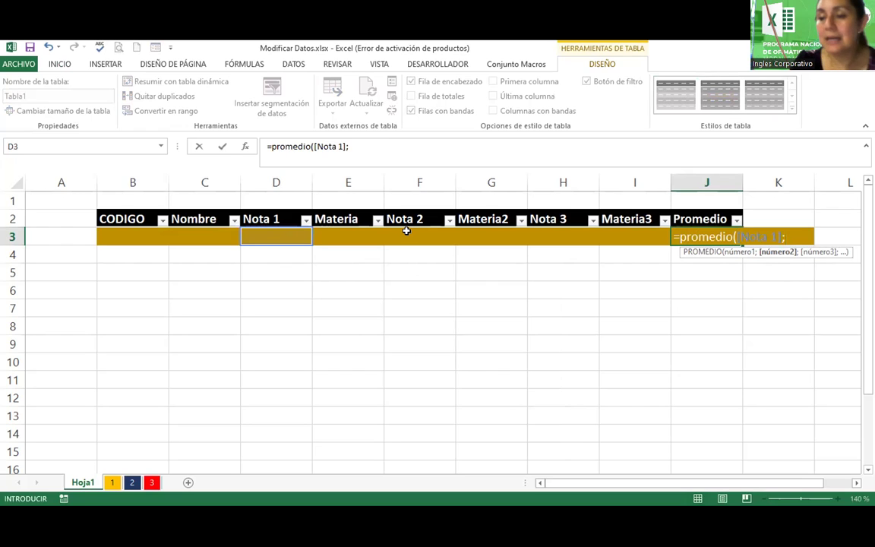
{"action": "left_click", "coordinate": [407, 232]}
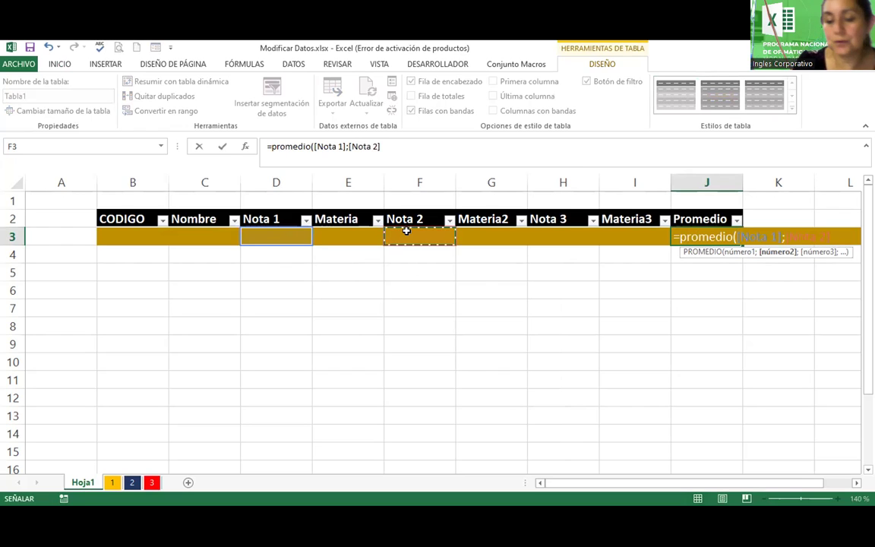
{"action": "type", "text": ";"}
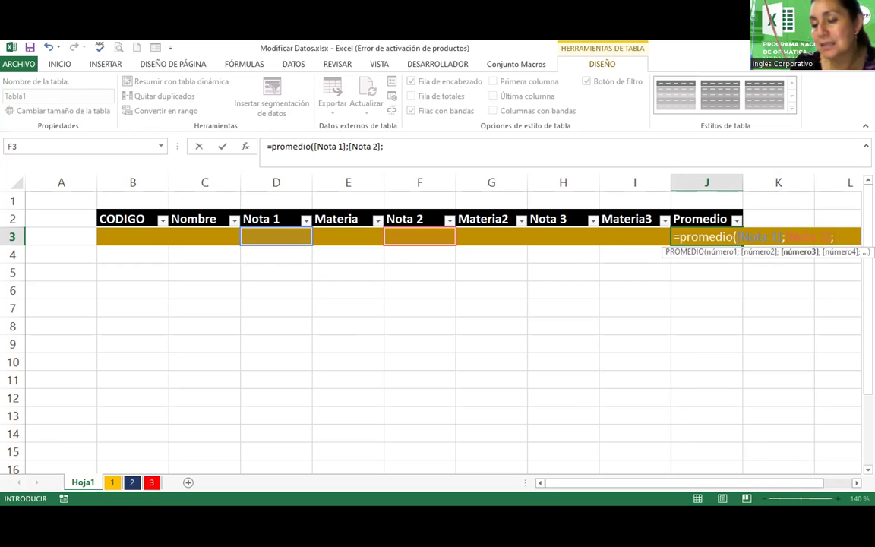
{"action": "scroll", "coordinate": [440, 319], "scroll_direction": "right", "scroll_amount": 1}
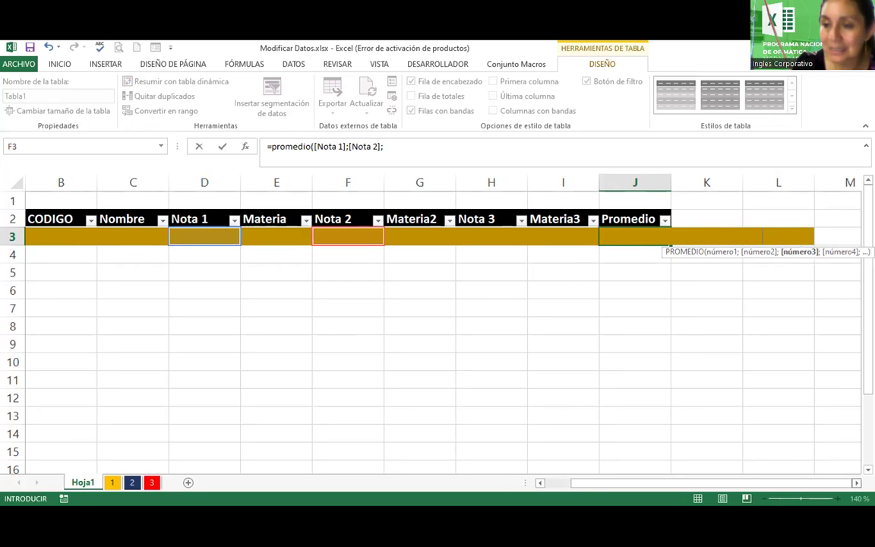
{"action": "scroll", "coordinate": [441, 319], "scroll_direction": "right", "scroll_amount": 1}
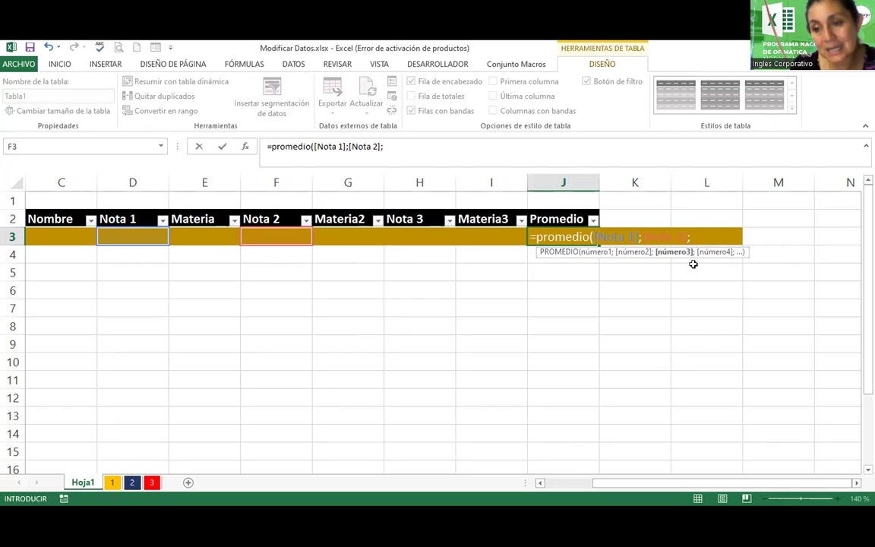
{"action": "left_click", "coordinate": [410, 235]}
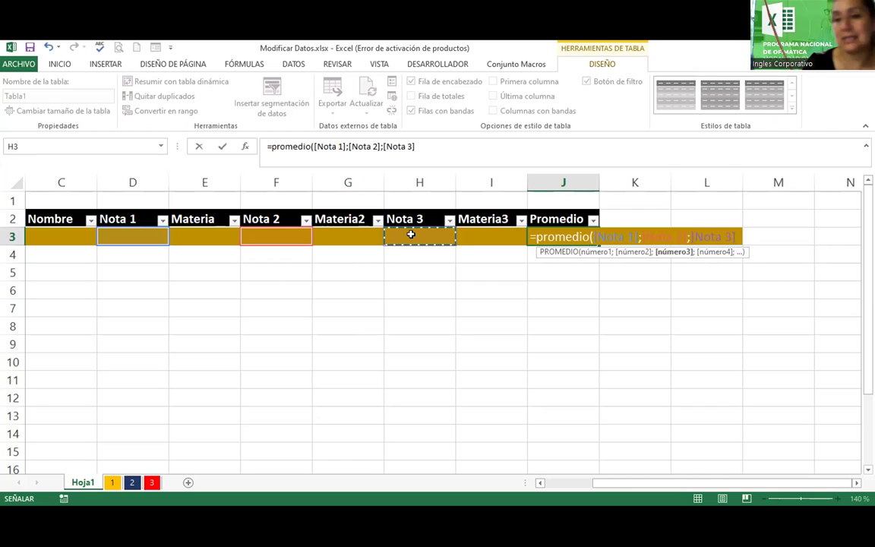
{"action": "type", "text": ")"}
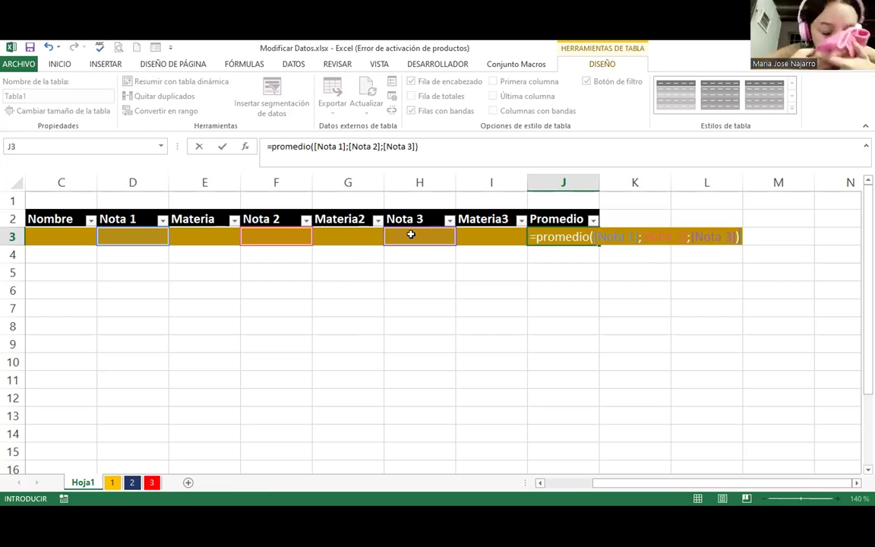
{"action": "key", "text": "Return"}
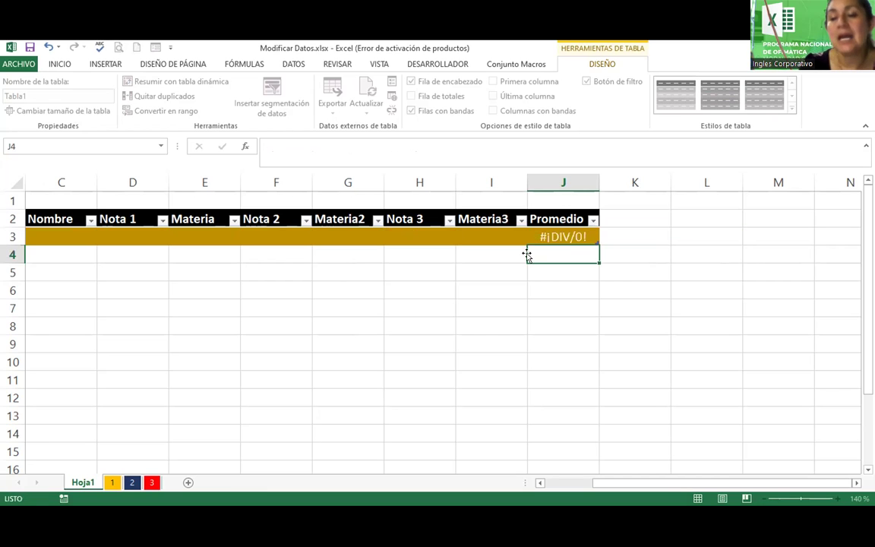
{"action": "left_click", "coordinate": [538, 236]}
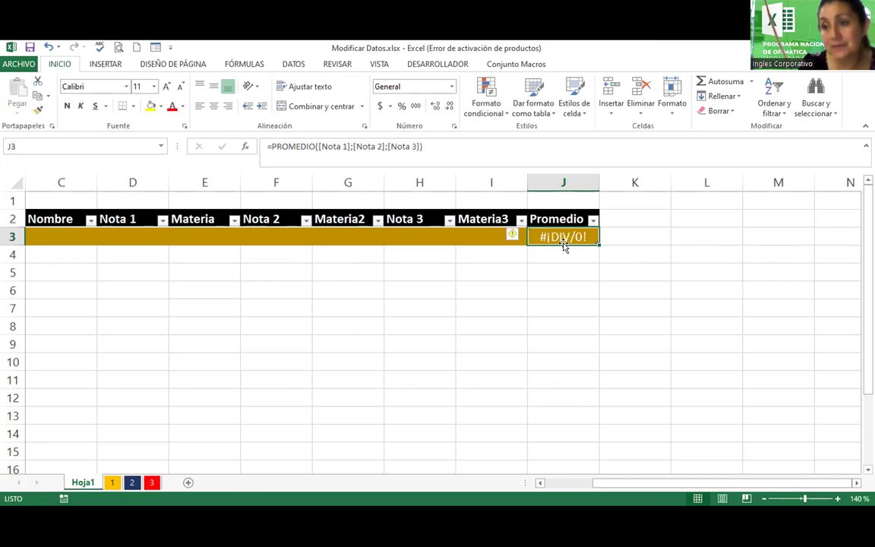
{"action": "left_click", "coordinate": [314, 234]}
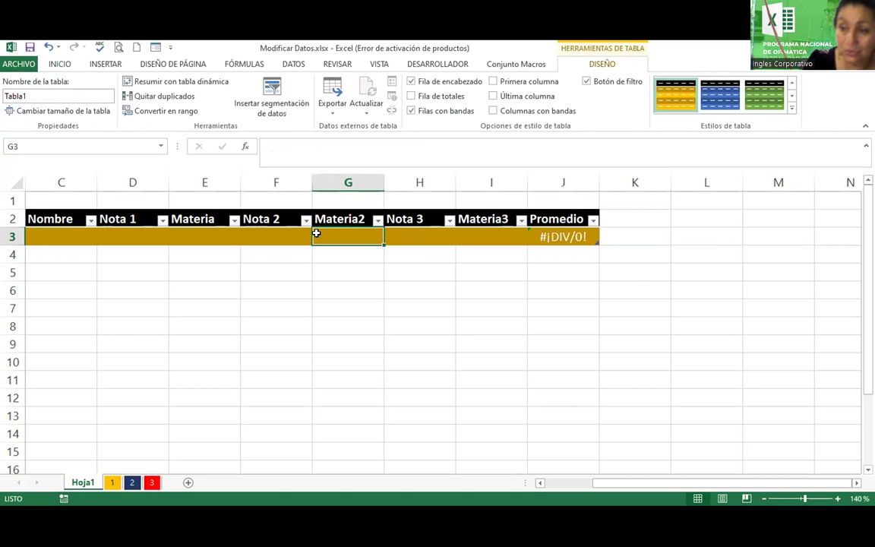
{"action": "left_click", "coordinate": [154, 47]}
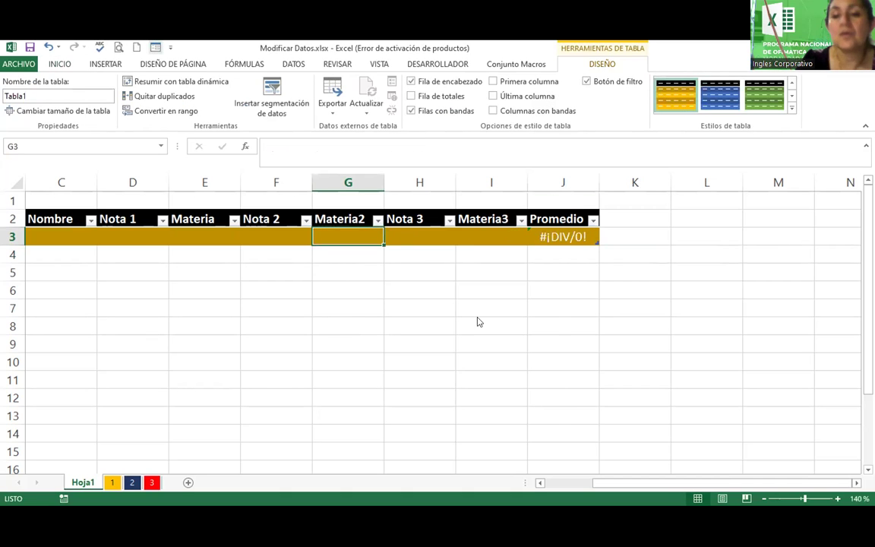
Step: Enter code 1020 and the student's name in the data form
{"action": "type", "text": "1020"}
{"action": "left_click", "coordinate": [435, 303]}
{"action": "type", "text": "M"}
{"action": "key", "text": "BackSpace"}
{"action": "type", "text": "aría"}
{"action": "key", "text": "BackSpace"}
{"action": "key", "text": "BackSpace"}
{"action": "key", "text": "BackSpace"}
{"action": "type", "text": "érez"}
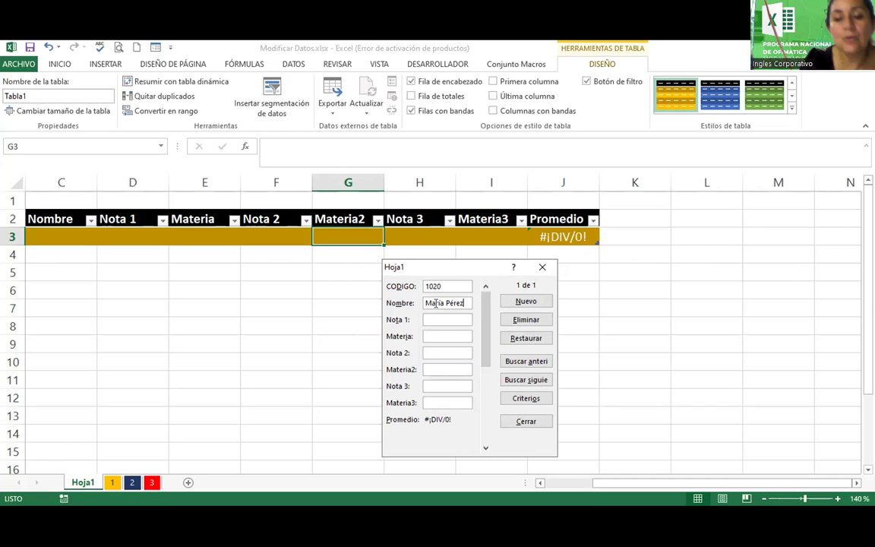
Step: Fill in grades 8, 9, 10 for Lenguaje, Ciencias and Informática
{"action": "key", "text": "Tab"}
{"action": "type", "text": "8"}
{"action": "key", "text": "Tab"}
{"action": "type", "text": "Lenguaje"}
{"action": "key", "text": "Tab"}
{"action": "type", "text": "9"}
{"action": "key", "text": "Tab"}
{"action": "type", "text": "Ciencias"}
{"action": "key", "text": "Tab"}
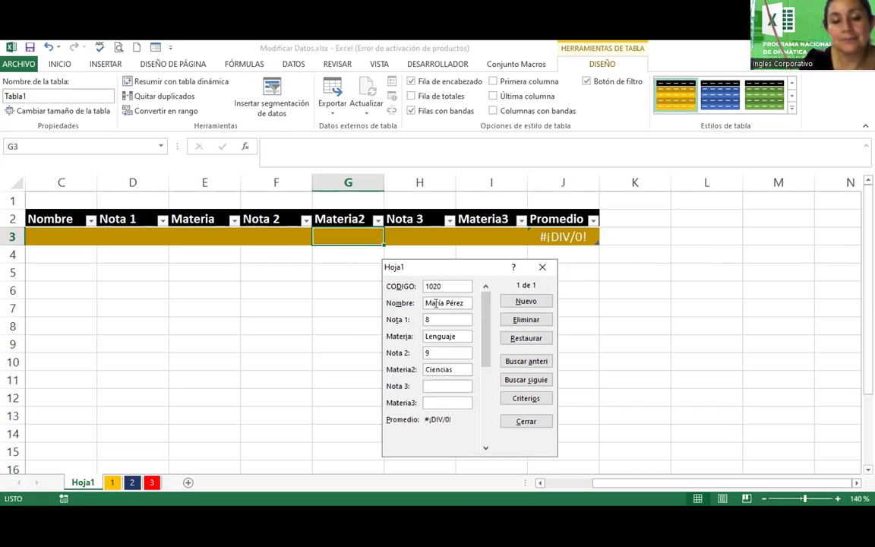
{"action": "type", "text": "10"}
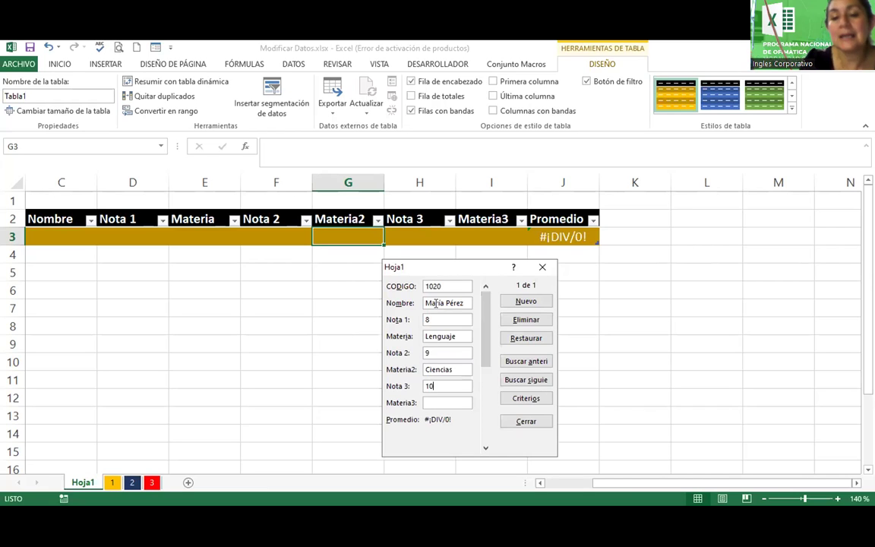
{"action": "key", "text": "Tab"}
{"action": "type", "text": "Informática"}
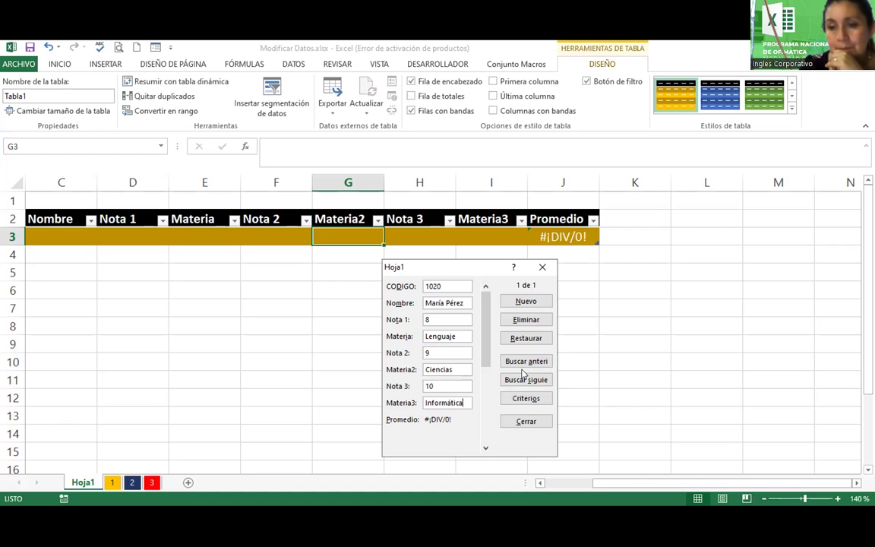
Step: Submit student 1020 with grades 8, 9, 10, then reopen the data form from the Quick Access Toolbar and close it
{"action": "left_click", "coordinate": [525, 302]}
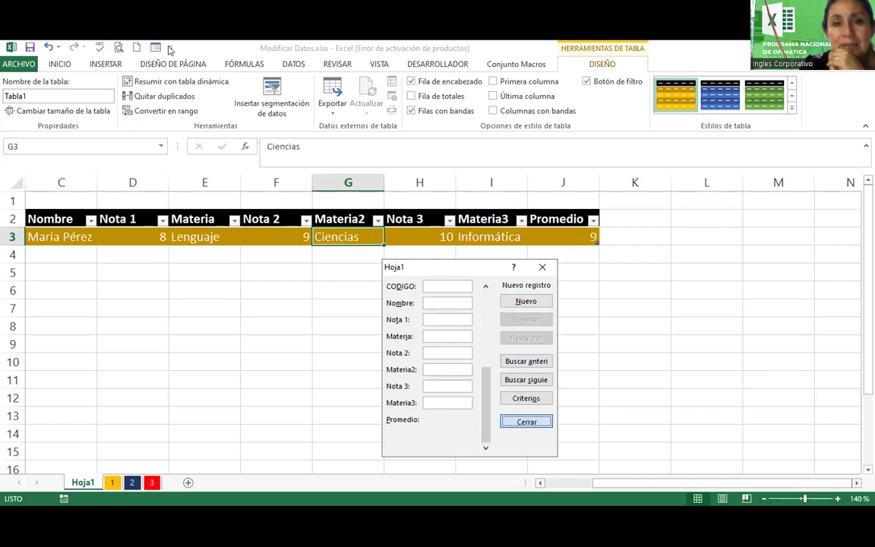
{"action": "key", "text": "Escape"}
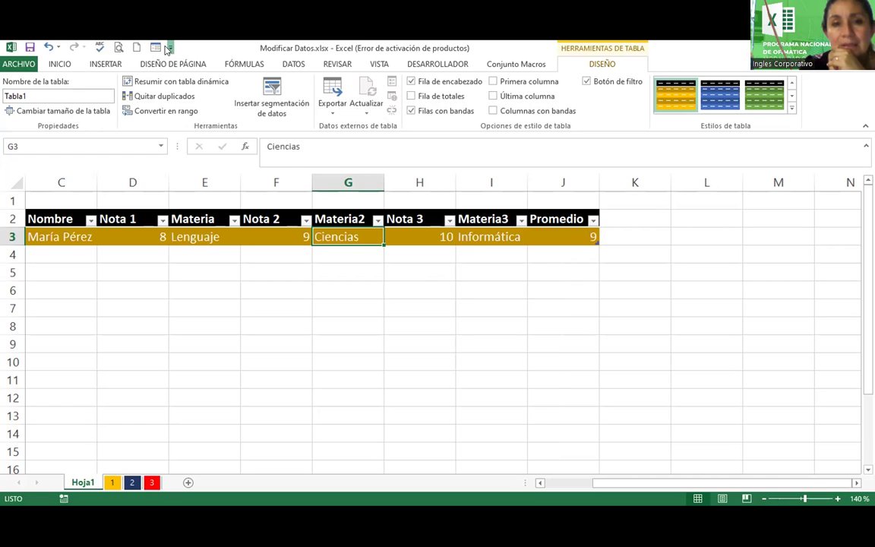
{"action": "left_click", "coordinate": [170, 48]}
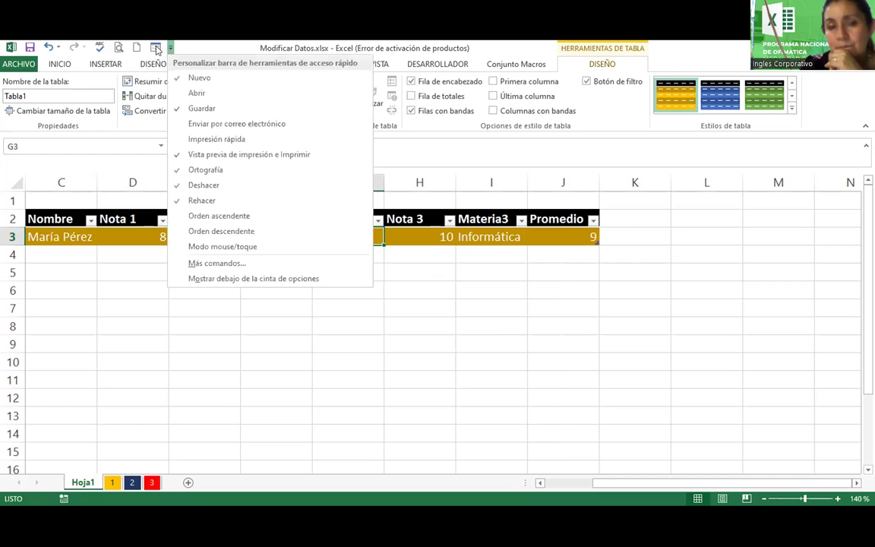
{"action": "left_click", "coordinate": [156, 47]}
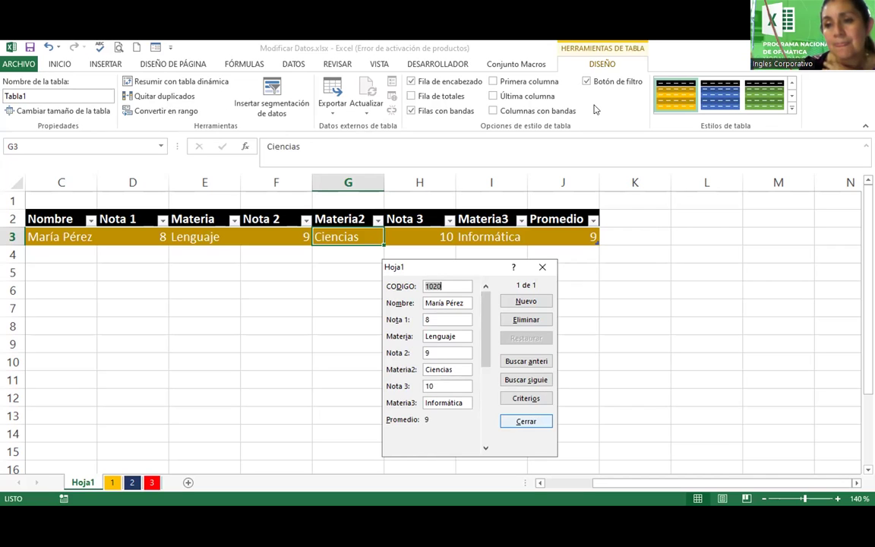
{"action": "key", "text": "Escape"}
Step: In ribbon customisation, list all commands and select Formulario
{"action": "right_click", "coordinate": [271, 109]}
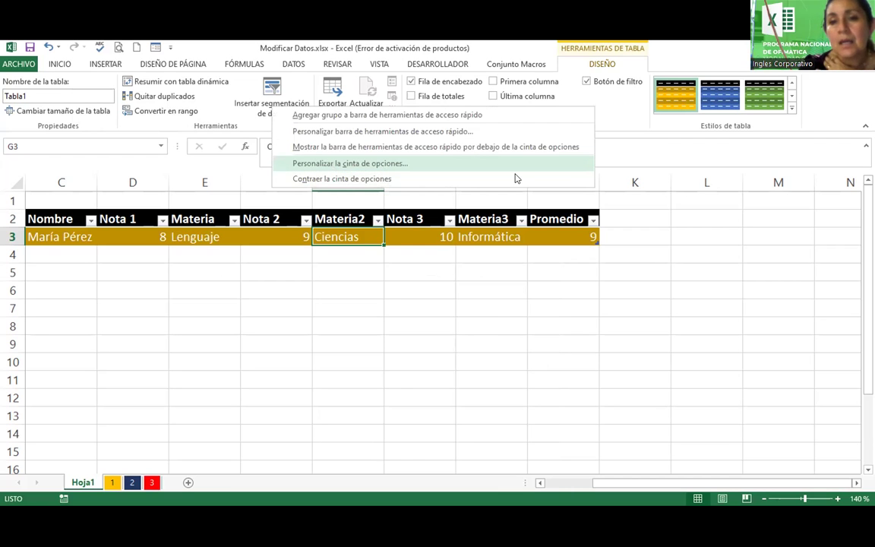
{"action": "left_click", "coordinate": [464, 161]}
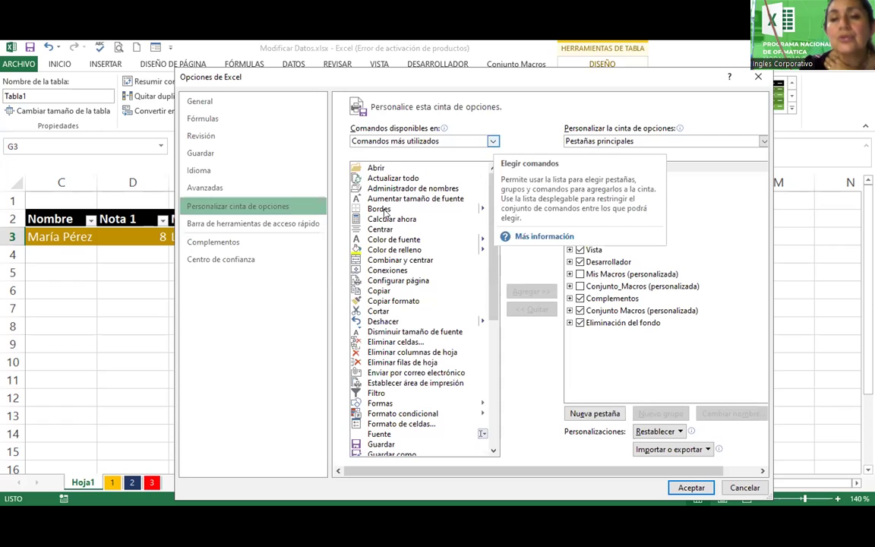
{"action": "key", "text": "Down"}
{"action": "key", "text": "Down"}
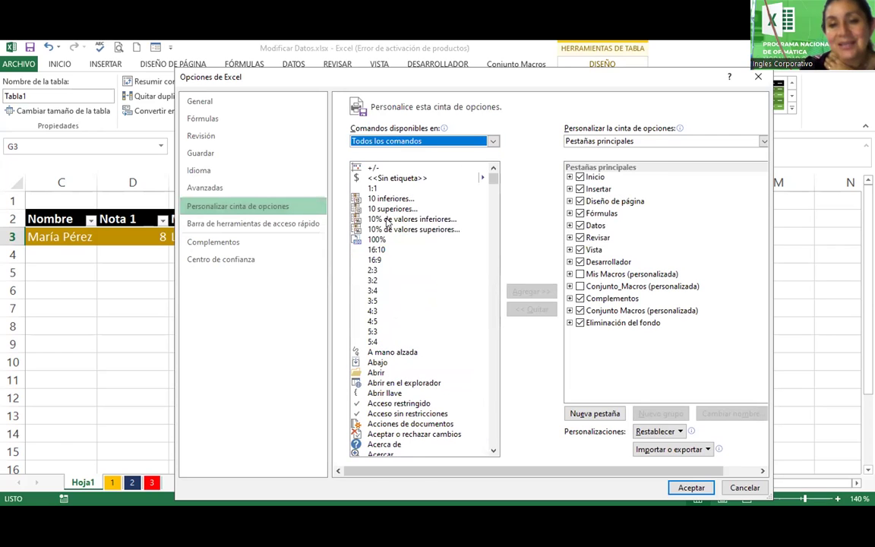
{"action": "key", "text": "Tab"}
{"action": "key", "text": "f"}
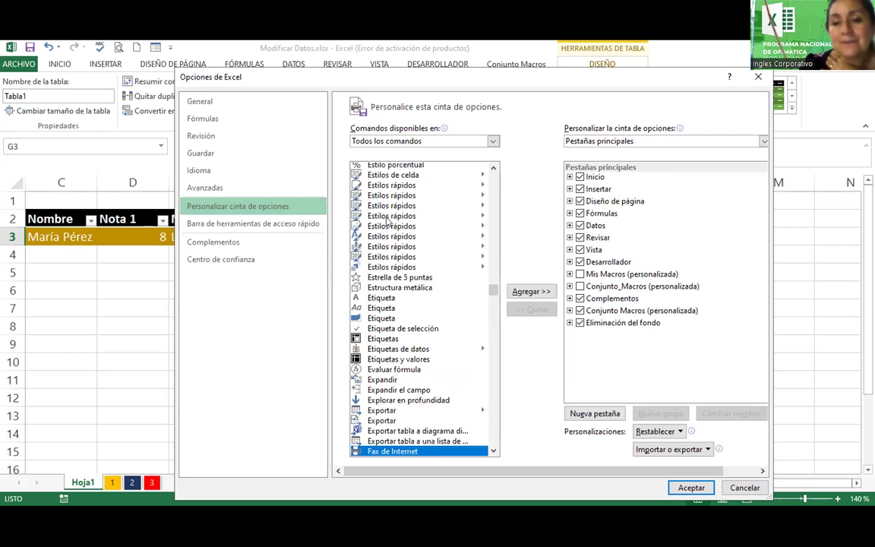
{"action": "left_click", "coordinate": [492, 293]}
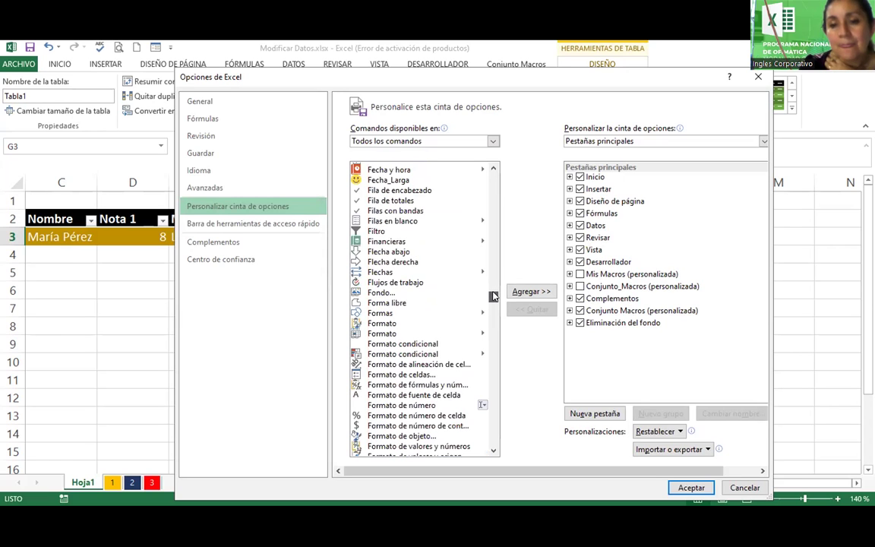
{"action": "scroll", "coordinate": [492, 296], "scroll_direction": "down", "scroll_amount": 2}
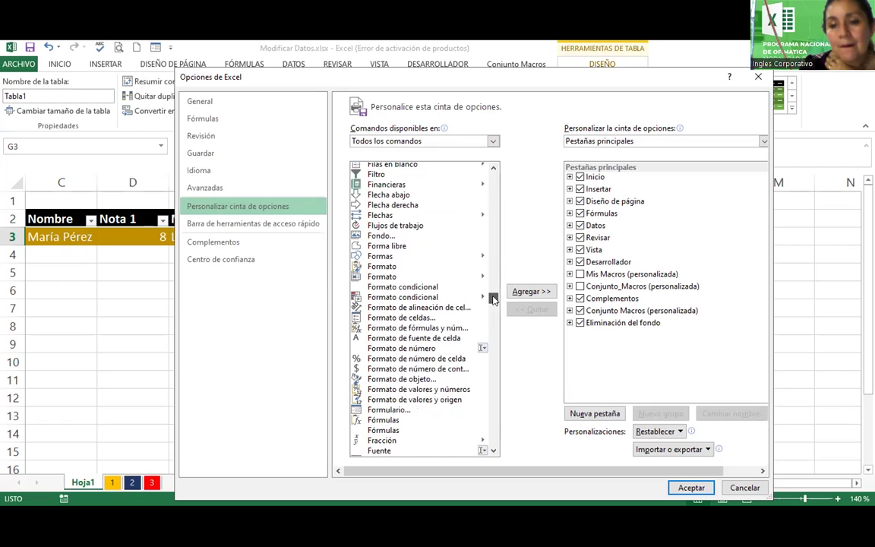
{"action": "scroll", "coordinate": [492, 299], "scroll_direction": "down", "scroll_amount": 2}
{"action": "scroll", "coordinate": [491, 301], "scroll_direction": "down", "scroll_amount": 5}
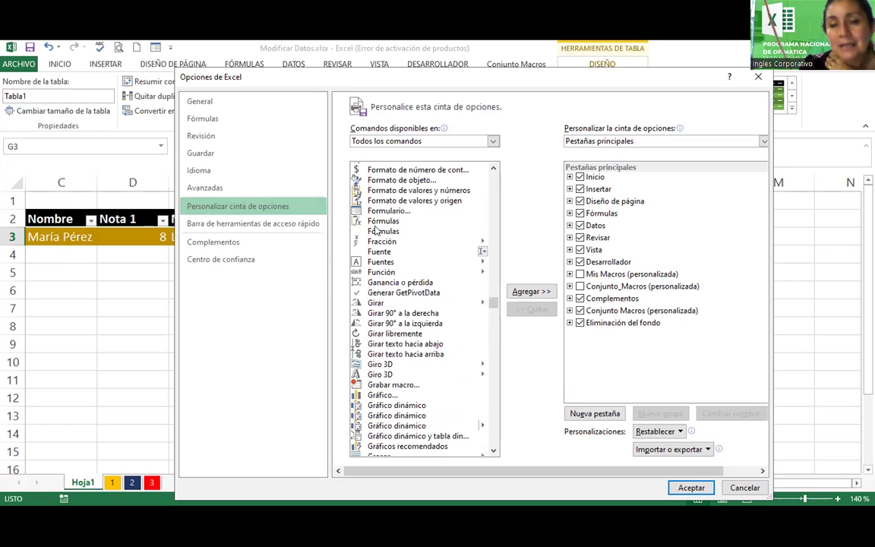
{"action": "left_click", "coordinate": [372, 212]}
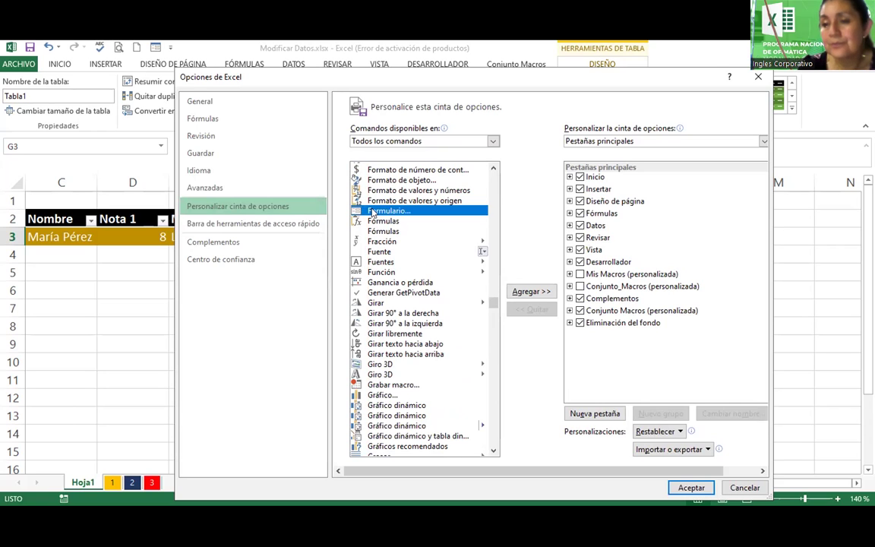
Step: Cycle the tabs list through Pestañas de herramientas and Todas las pestañas, ending on Pestañas principales
{"action": "left_click", "coordinate": [762, 140]}
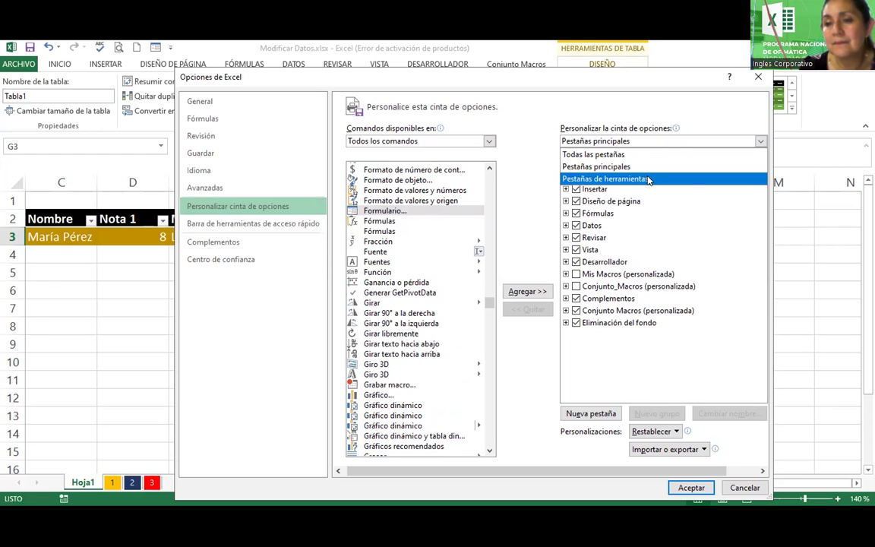
{"action": "left_click", "coordinate": [646, 179]}
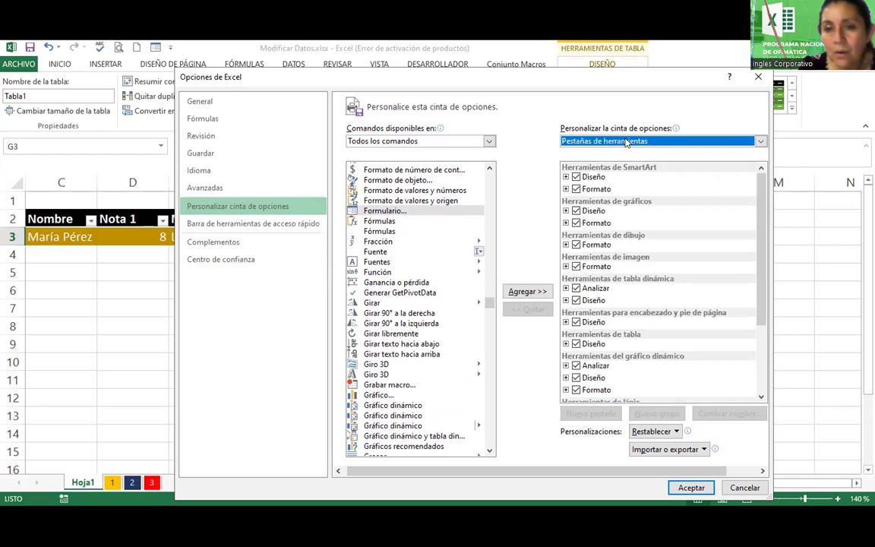
{"action": "left_click", "coordinate": [625, 141]}
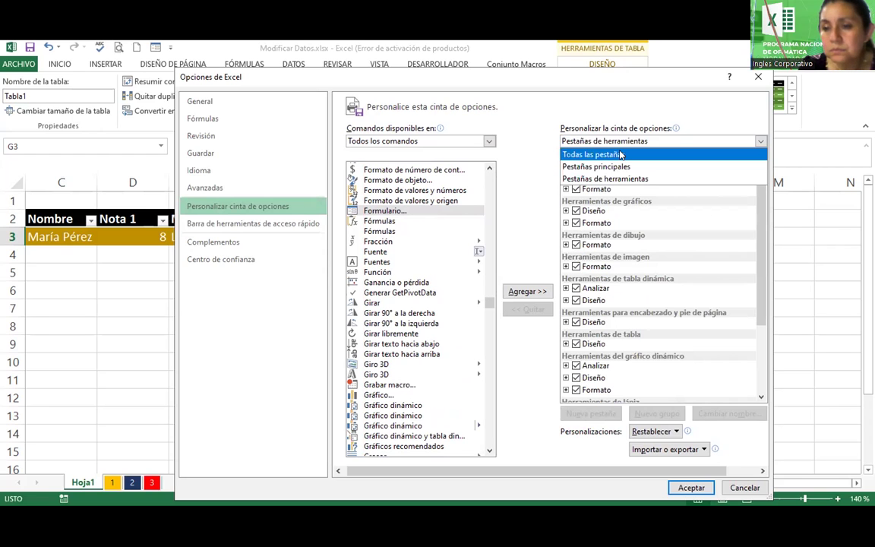
{"action": "left_click", "coordinate": [620, 155]}
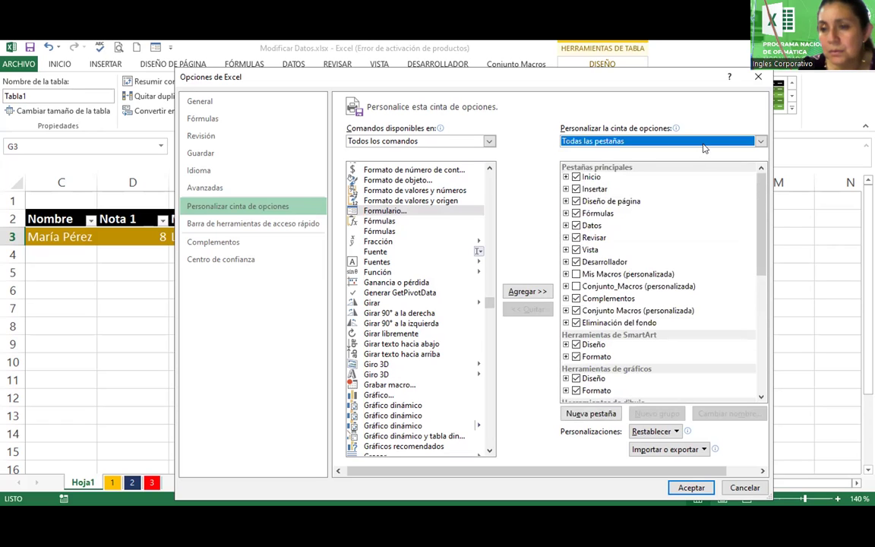
{"action": "left_click", "coordinate": [656, 141]}
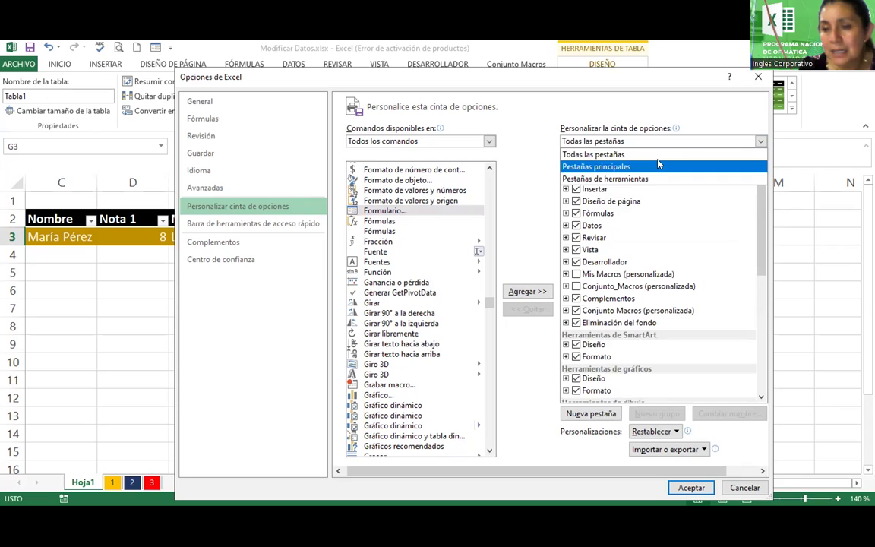
{"action": "left_click", "coordinate": [658, 166]}
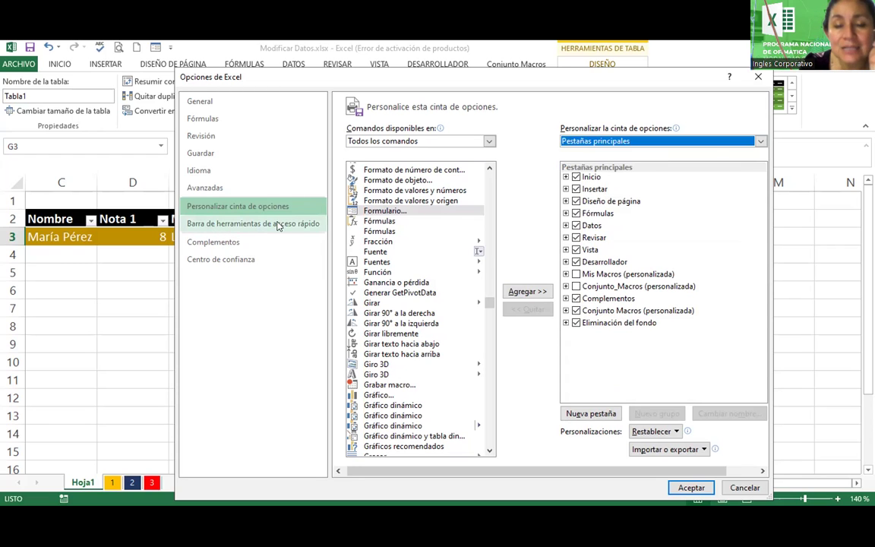
Step: On the Quick Access Toolbar page, set the command source from Macros to Todos los comandos
{"action": "left_click", "coordinate": [253, 224]}
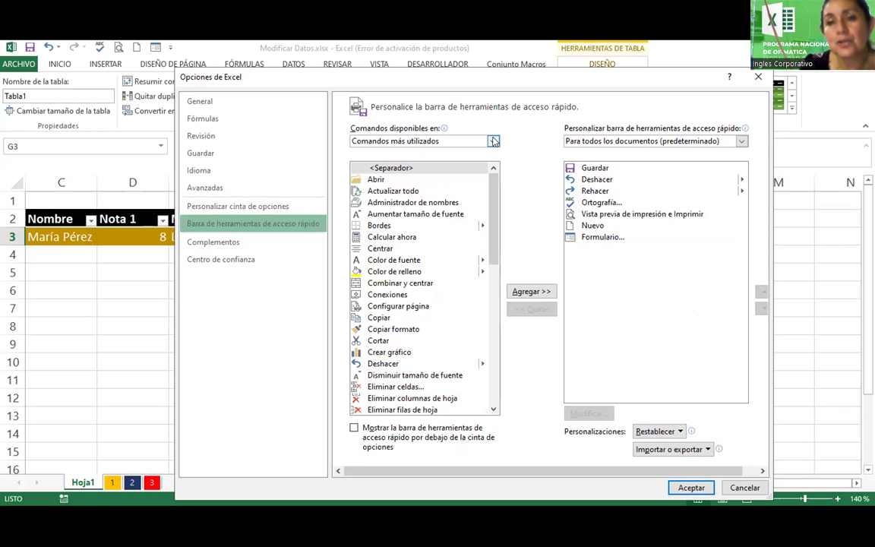
{"action": "left_click", "coordinate": [420, 141]}
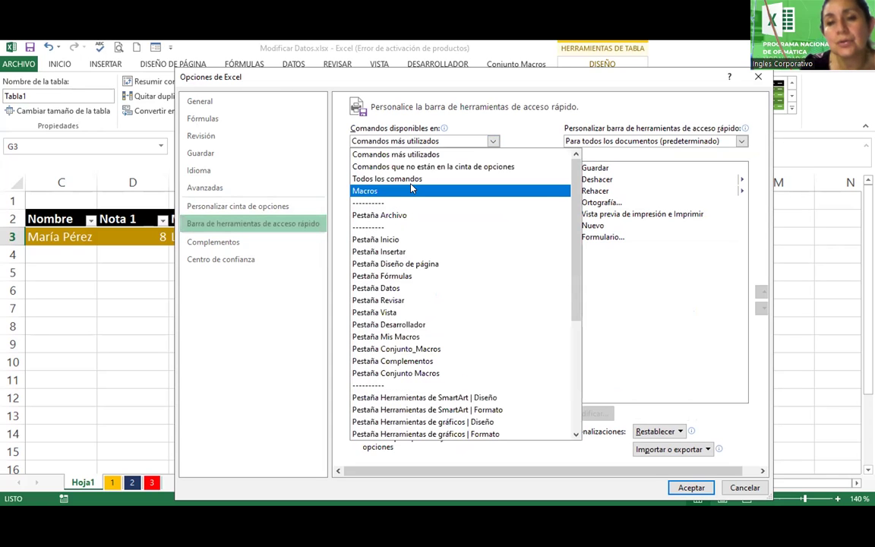
{"action": "left_click", "coordinate": [416, 189]}
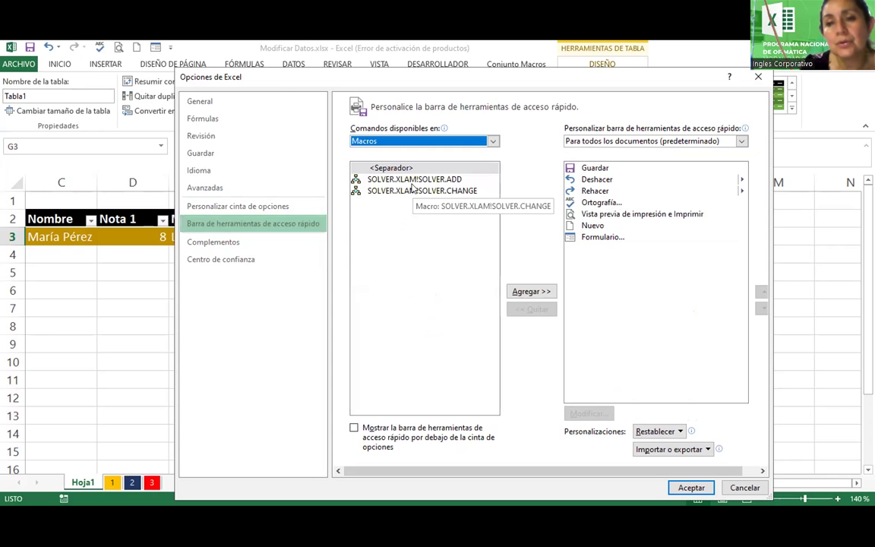
{"action": "left_click", "coordinate": [420, 141]}
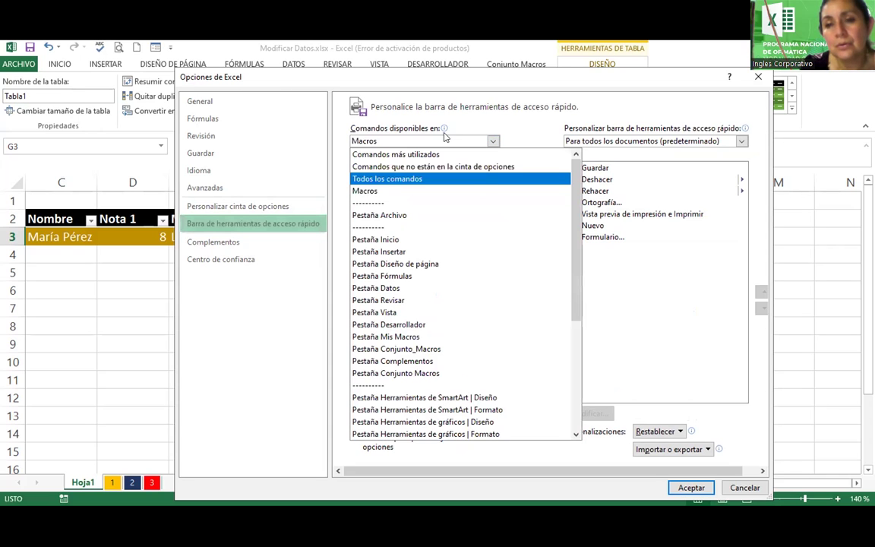
{"action": "left_click", "coordinate": [384, 180]}
{"action": "left_click", "coordinate": [377, 247]}
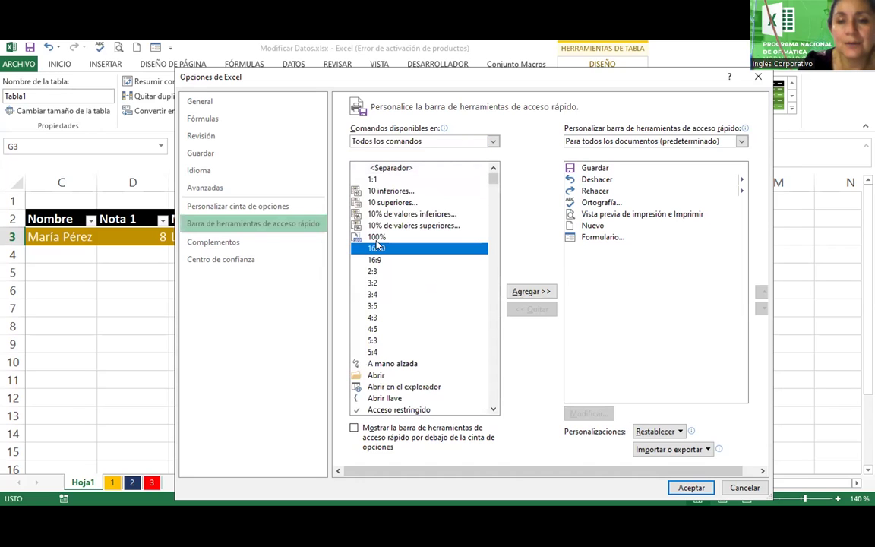
Step: Jump to the F commands and select Formulario… in the list
{"action": "key", "text": "f"}
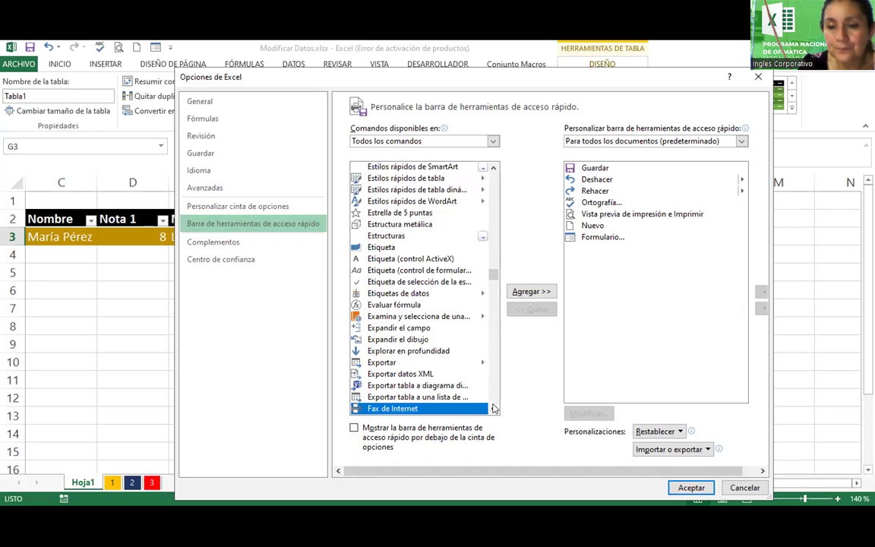
{"action": "left_click", "coordinate": [493, 409]}
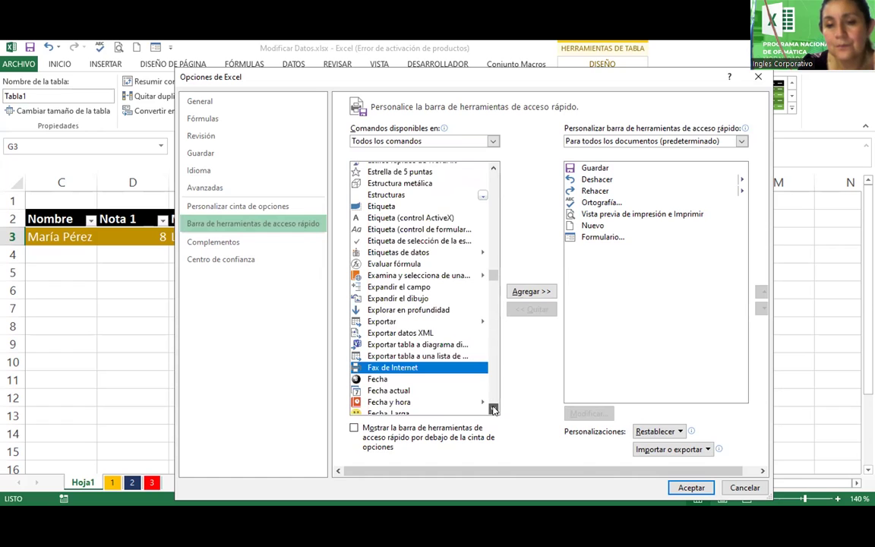
{"action": "scroll", "coordinate": [494, 409], "scroll_direction": "down", "scroll_amount": 3}
{"action": "scroll", "coordinate": [493, 409], "scroll_direction": "down", "scroll_amount": 5}
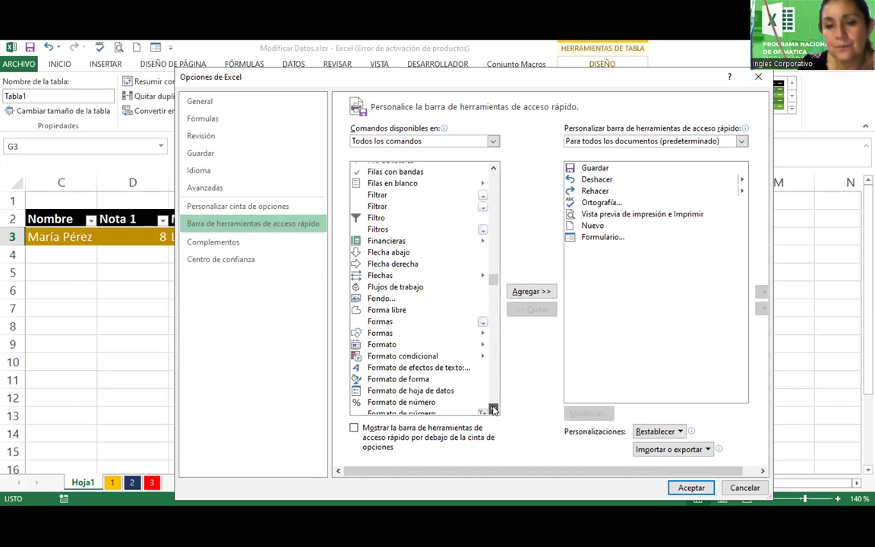
{"action": "scroll", "coordinate": [494, 409], "scroll_direction": "down", "scroll_amount": 4}
{"action": "scroll", "coordinate": [494, 409], "scroll_direction": "down", "scroll_amount": 5}
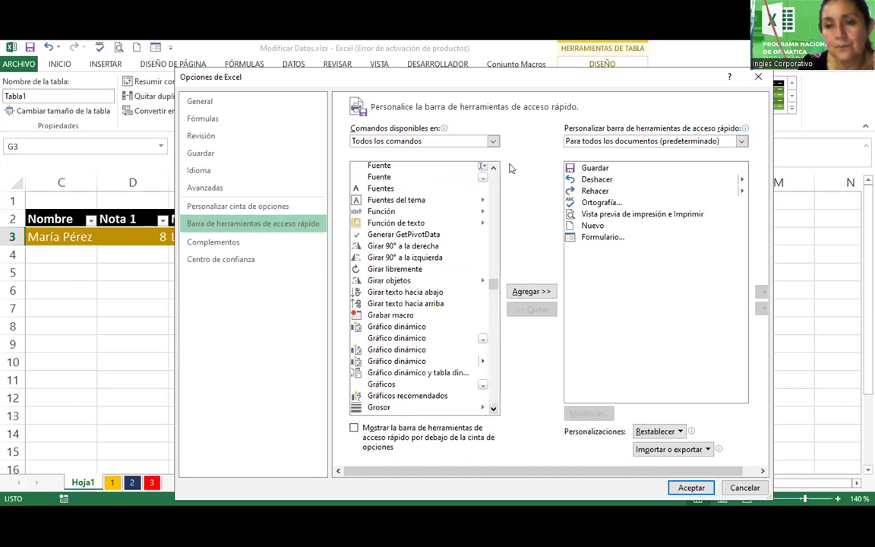
{"action": "scroll", "coordinate": [492, 171], "scroll_direction": "up", "scroll_amount": 2}
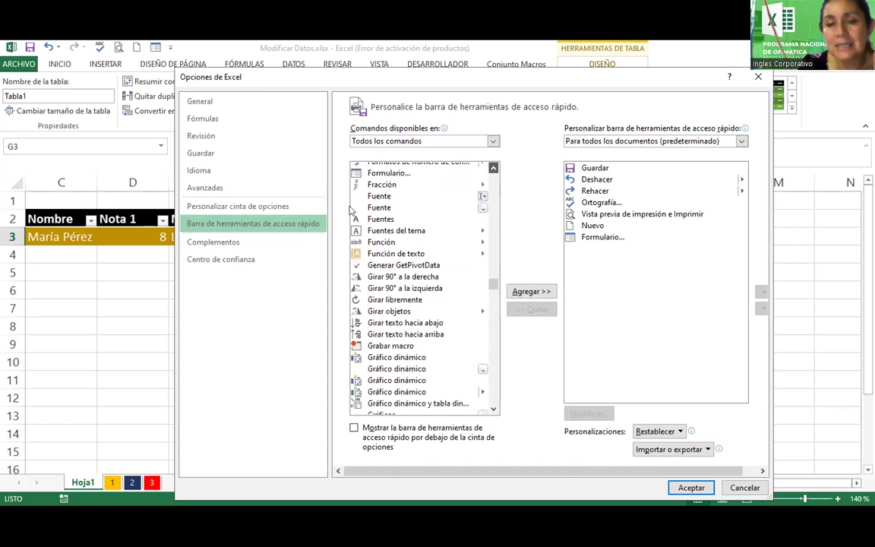
{"action": "scroll", "coordinate": [375, 190], "scroll_direction": "up", "scroll_amount": 2}
{"action": "left_click", "coordinate": [375, 192]}
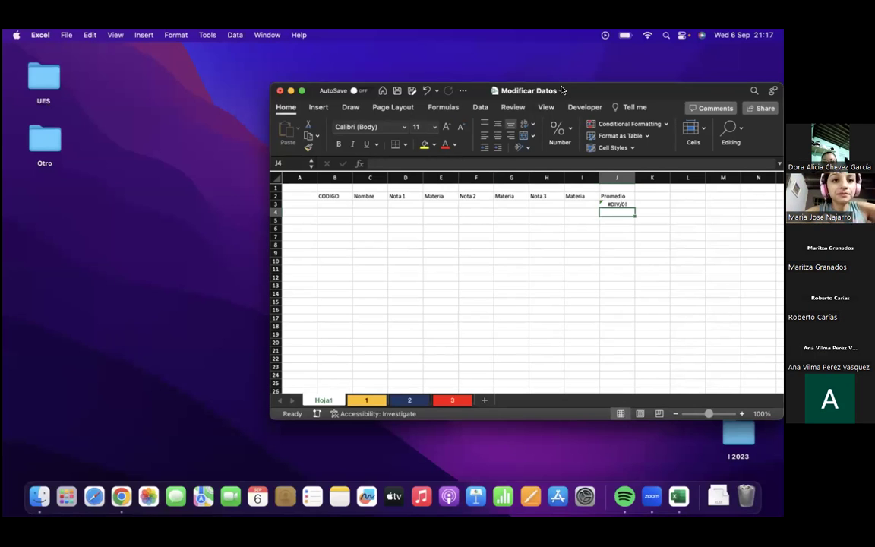
Step: Make the Modificar Datos window fill the screen, then dismiss the cell I8 shortcut menu
{"action": "left_click_drag", "start_coordinate": [288, 91], "coordinate": [209, 78]}
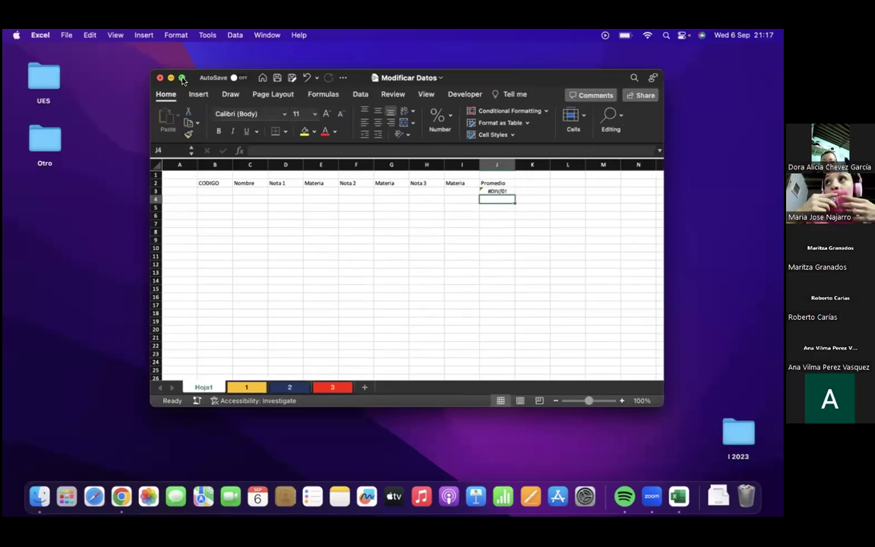
{"action": "key", "text": "ctrl+super+f"}
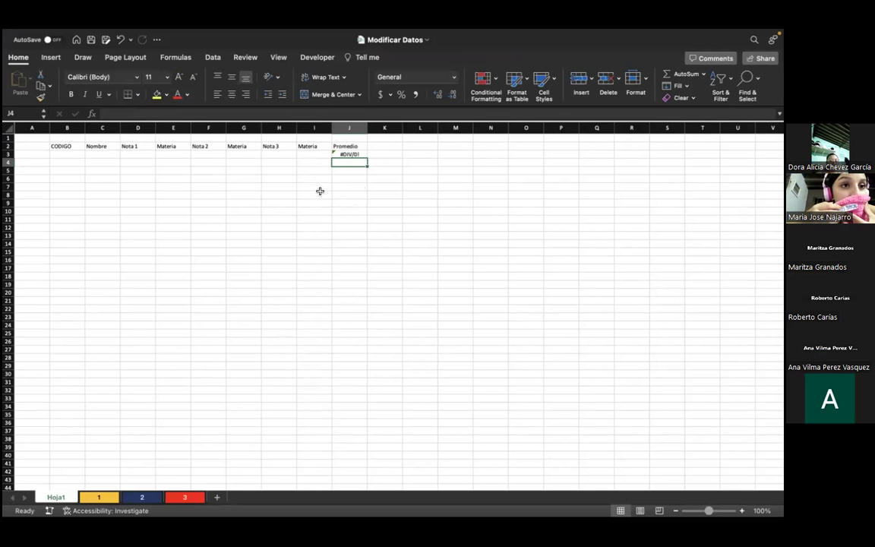
{"action": "right_click", "coordinate": [319, 194]}
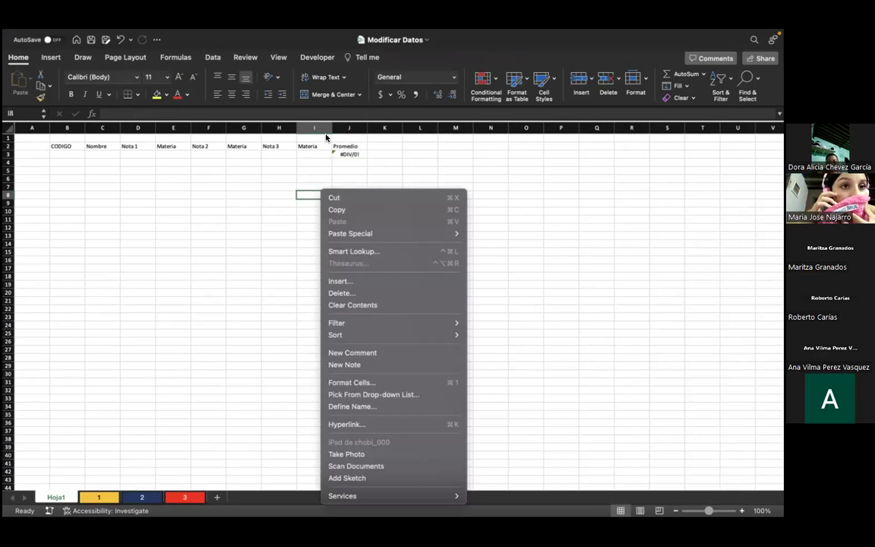
{"action": "left_click", "coordinate": [239, 48]}
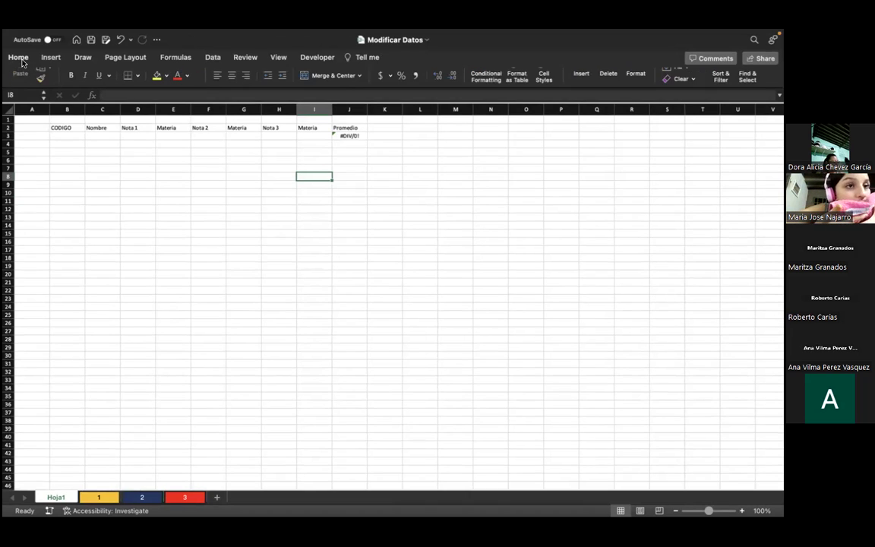
Step: Collapse the ribbon and bring it back
{"action": "mouse_move", "coordinate": [199, 32]}
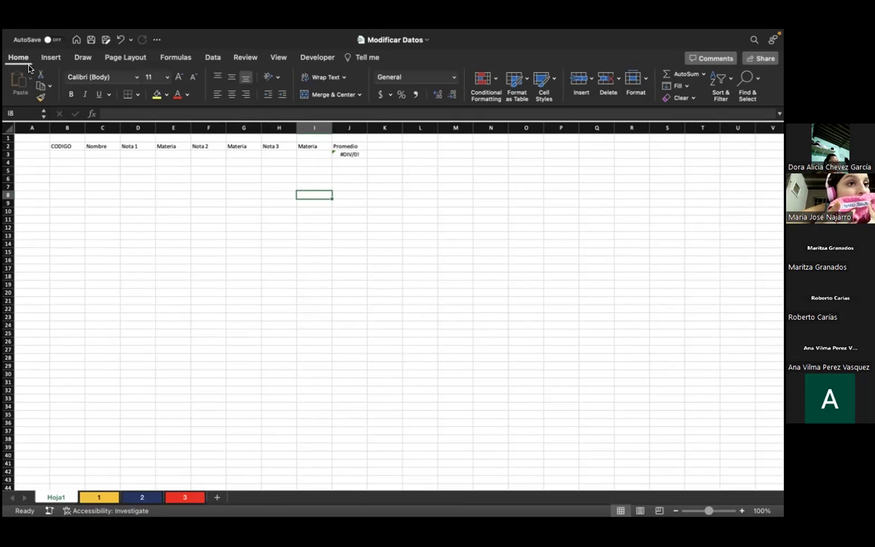
{"action": "left_click", "coordinate": [22, 61]}
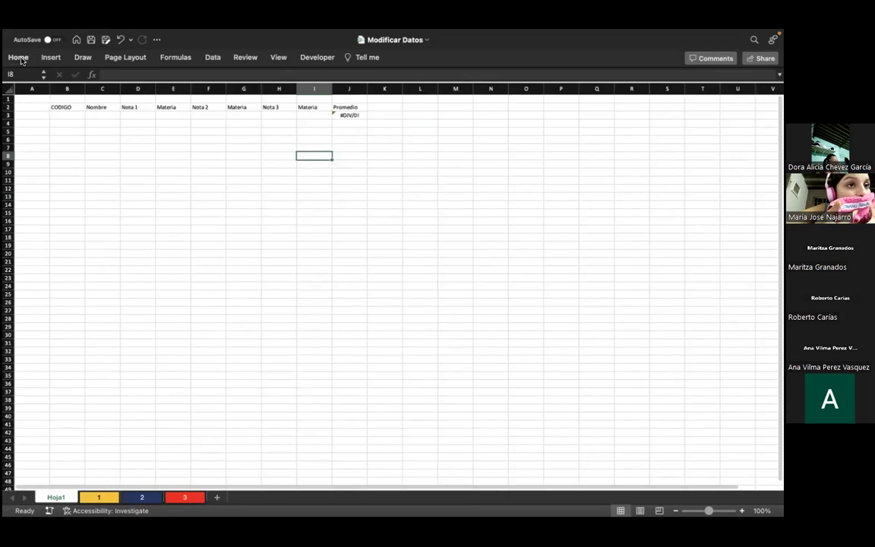
{"action": "left_click", "coordinate": [22, 61]}
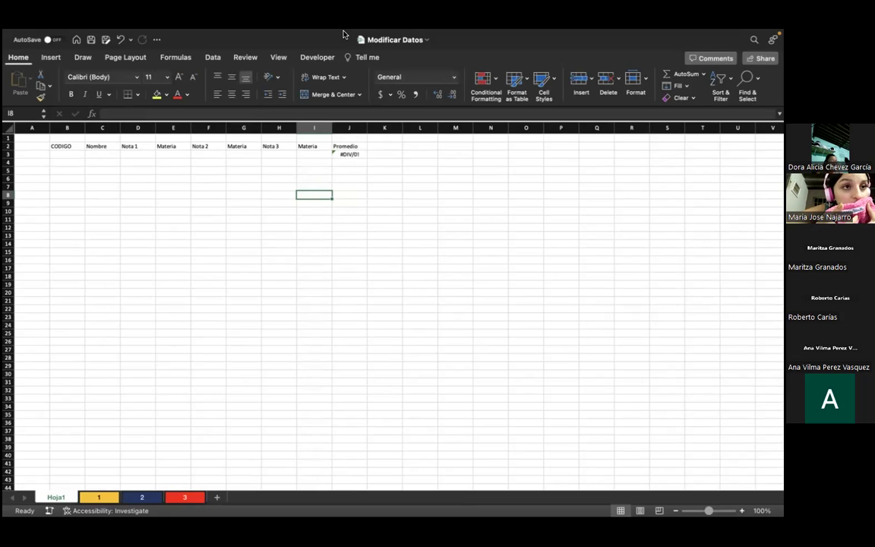
{"action": "mouse_move", "coordinate": [334, 33]}
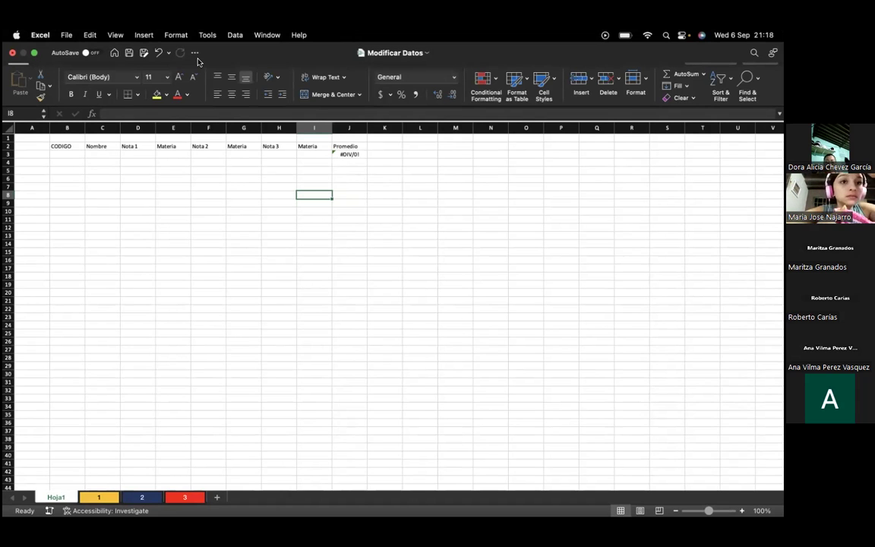
Step: Open and close the File menu, then show the Quick Access Toolbar options with Save, Undo and Repeat ticked
{"action": "mouse_move", "coordinate": [134, 30]}
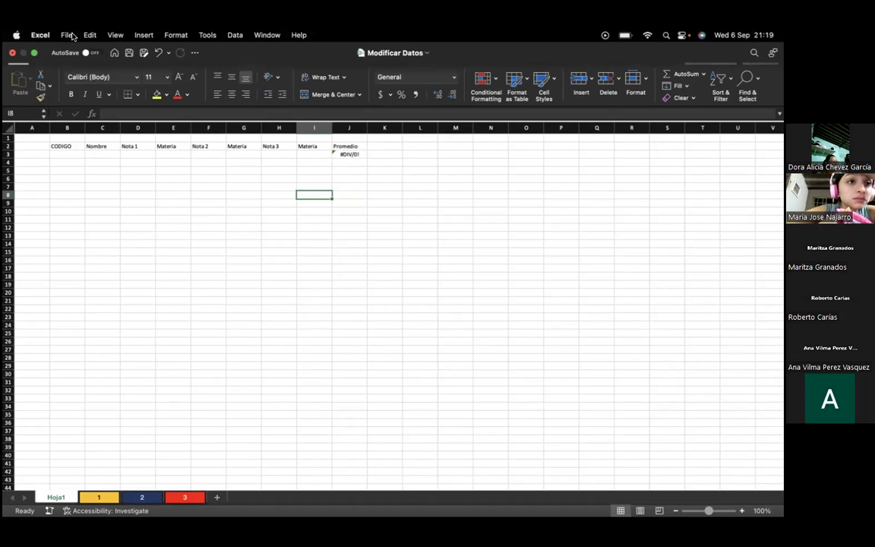
{"action": "left_click", "coordinate": [68, 35]}
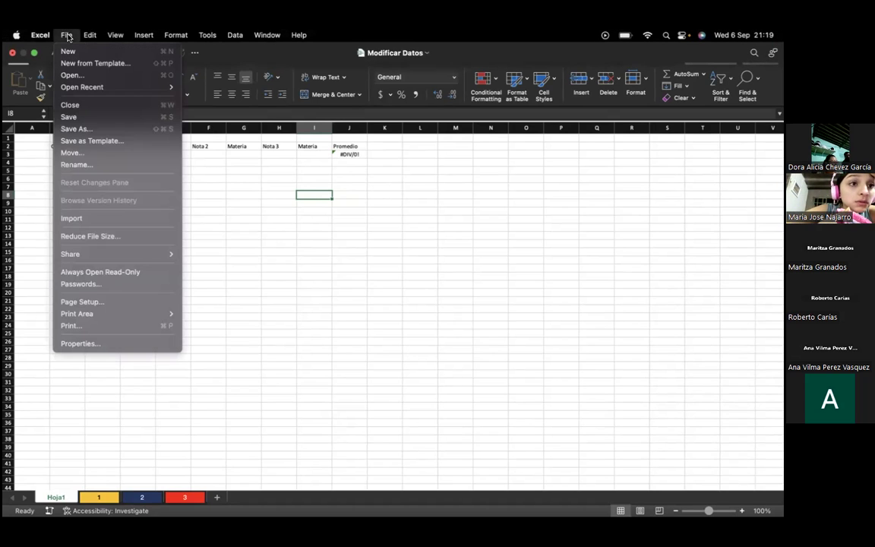
{"action": "left_click", "coordinate": [68, 35]}
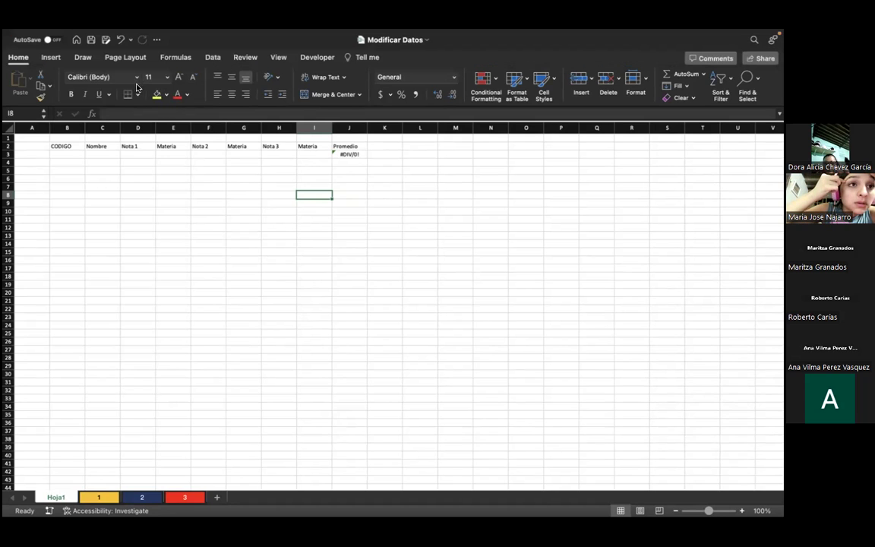
{"action": "left_click", "coordinate": [157, 41]}
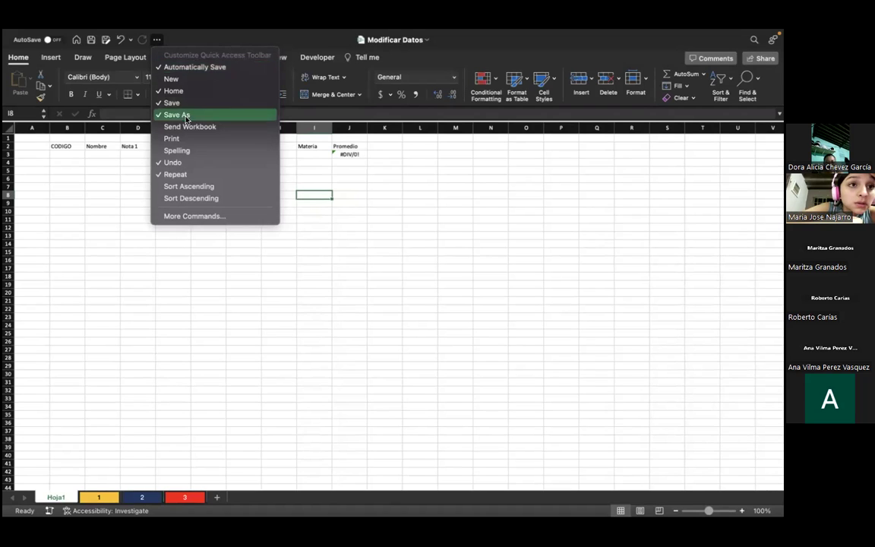
Step: Cancel the Ribbon & Toolbar settings and close Excel Preferences to return to Hoja1
{"action": "left_click", "coordinate": [189, 212]}
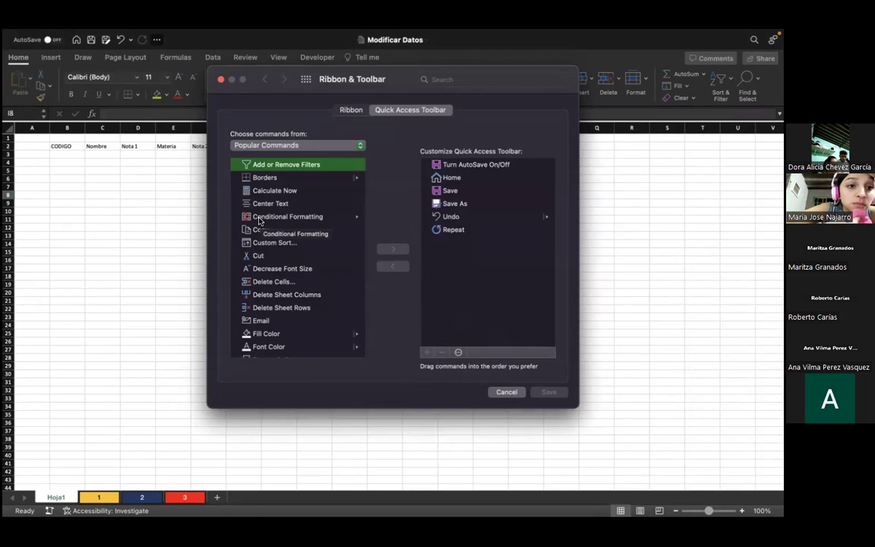
{"action": "mouse_move", "coordinate": [287, 30]}
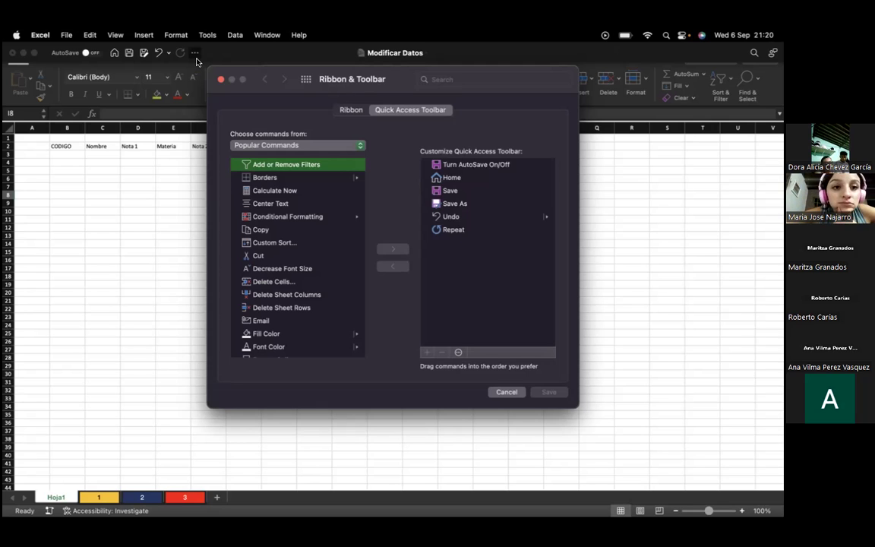
{"action": "left_click", "coordinate": [506, 391]}
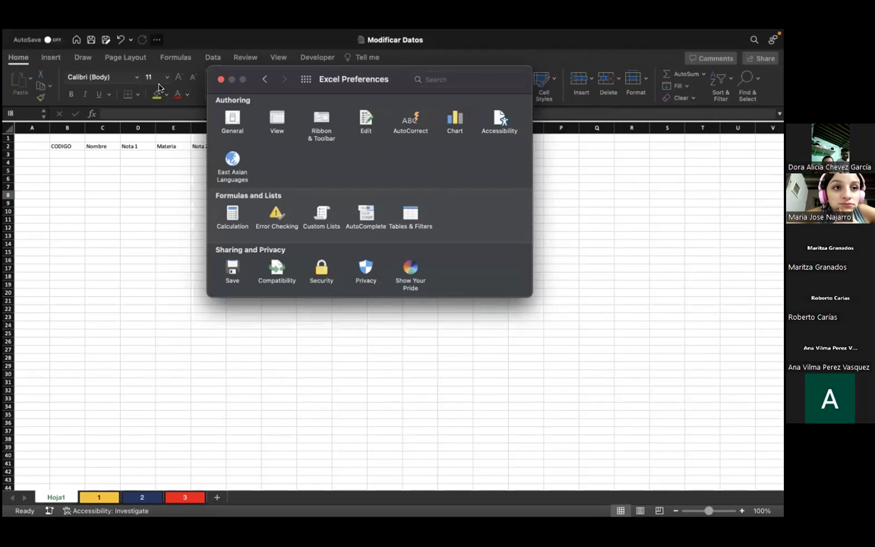
{"action": "left_click", "coordinate": [221, 80]}
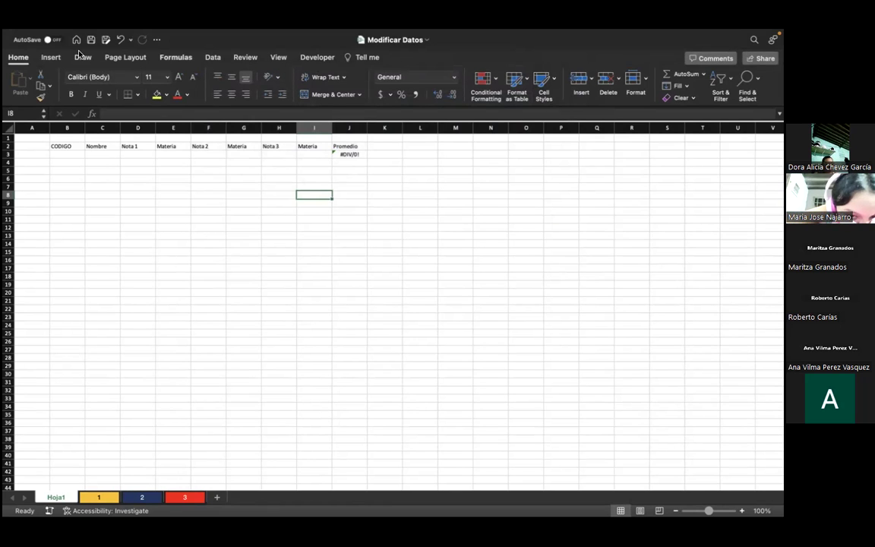
Step: Collapse and re-expand the ribbon from the Home tab
{"action": "left_click", "coordinate": [17, 59]}
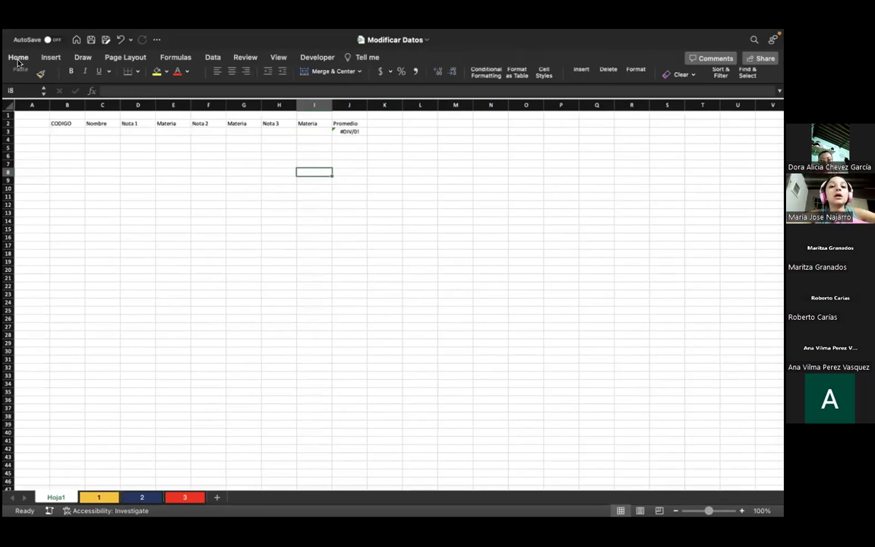
{"action": "left_click", "coordinate": [17, 59]}
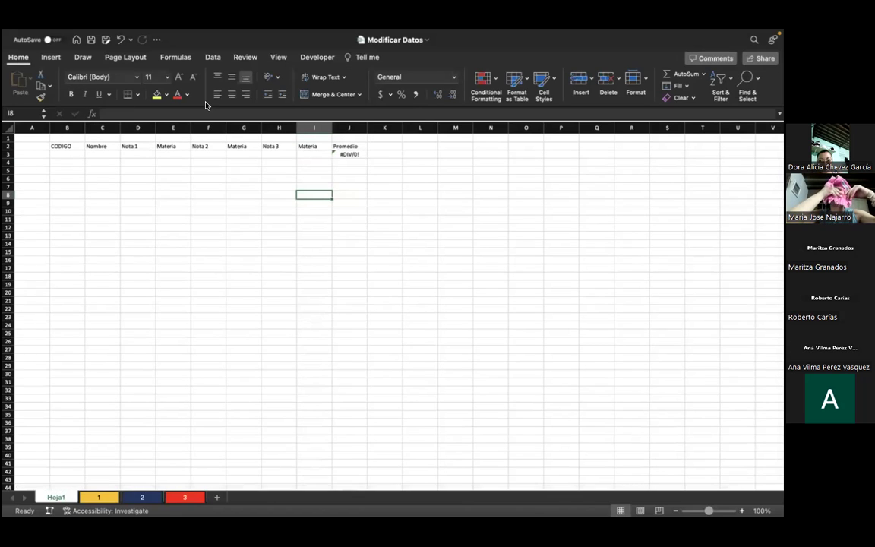
{"action": "mouse_move", "coordinate": [145, 27]}
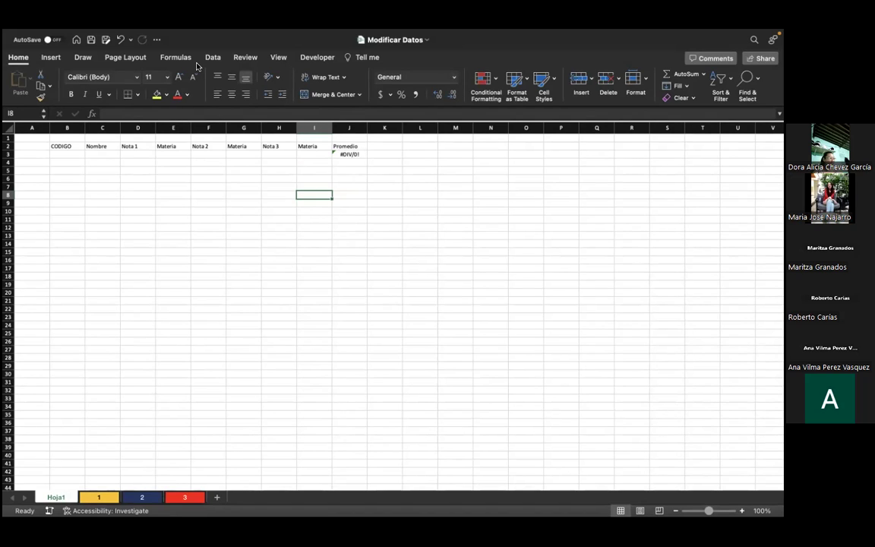
Step: Open Excel Preferences from the Excel application menu
{"action": "mouse_move", "coordinate": [43, 34]}
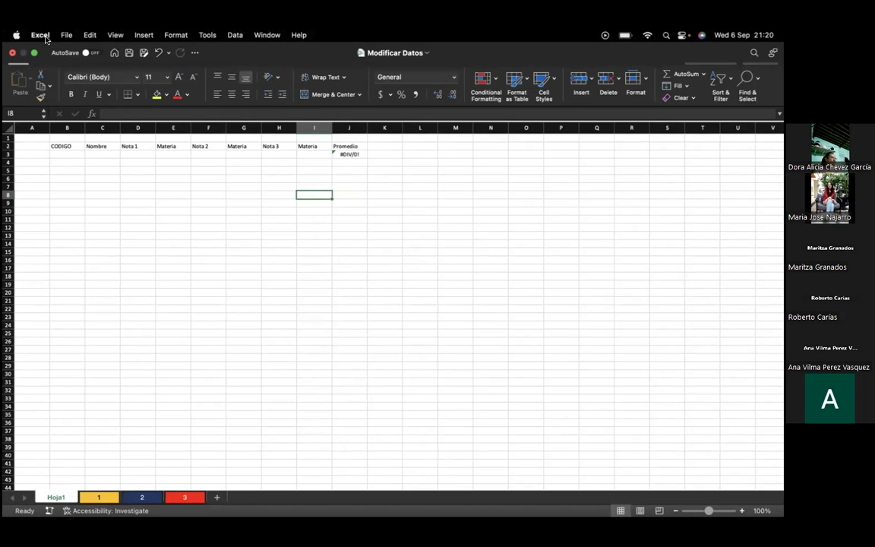
{"action": "left_click", "coordinate": [43, 35]}
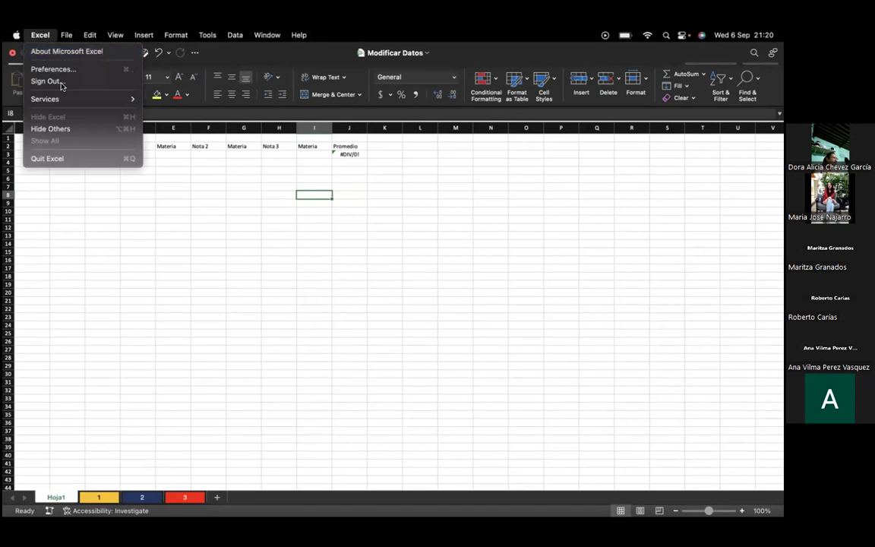
{"action": "mouse_move", "coordinate": [54, 97]}
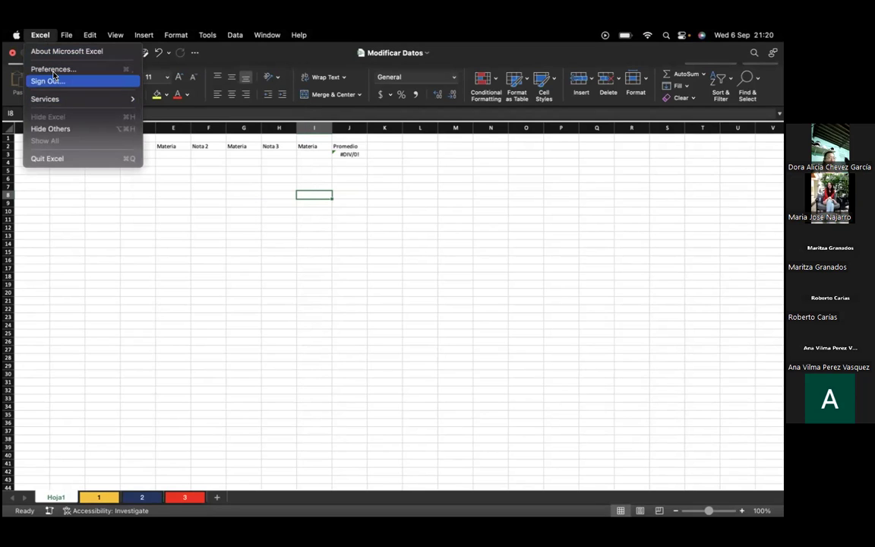
{"action": "left_click", "coordinate": [54, 71]}
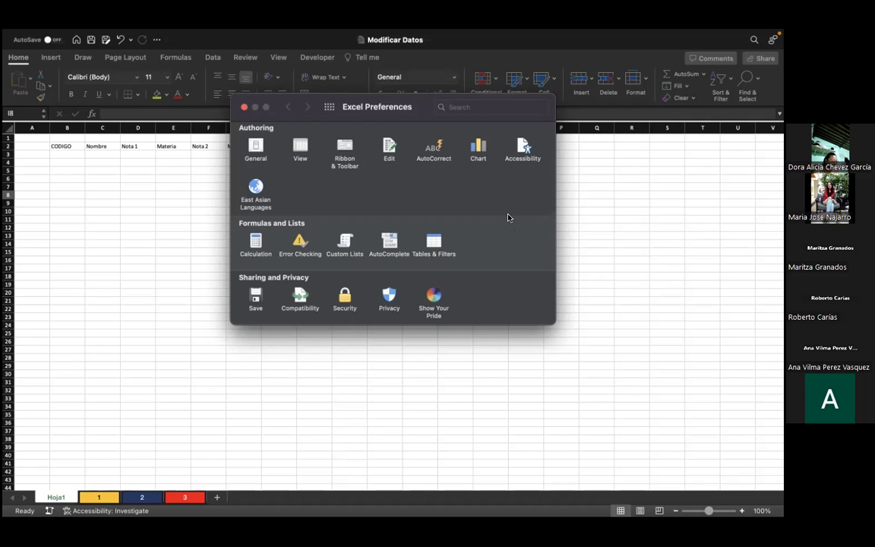
Step: Look at General, go back, then show the Ribbon & Toolbar page with Popular Commands and Main Tabs
{"action": "left_click", "coordinate": [258, 146]}
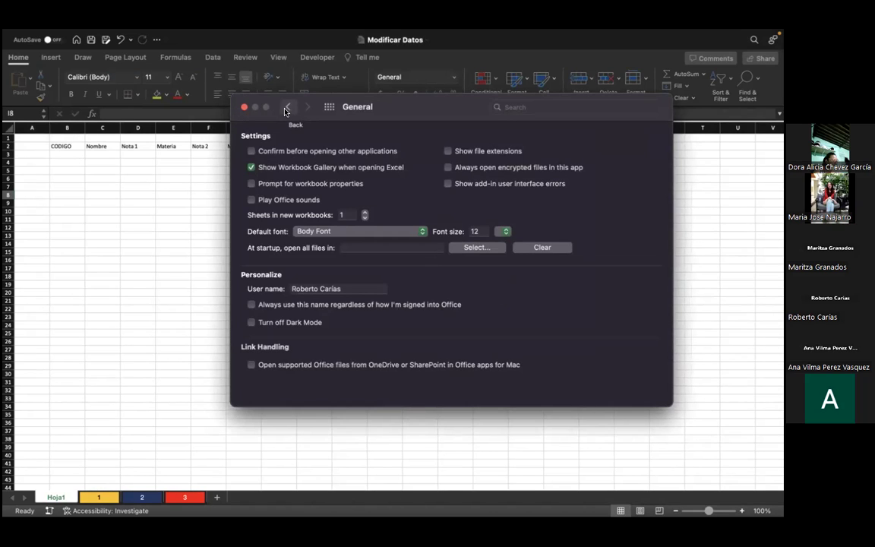
{"action": "left_click", "coordinate": [287, 111]}
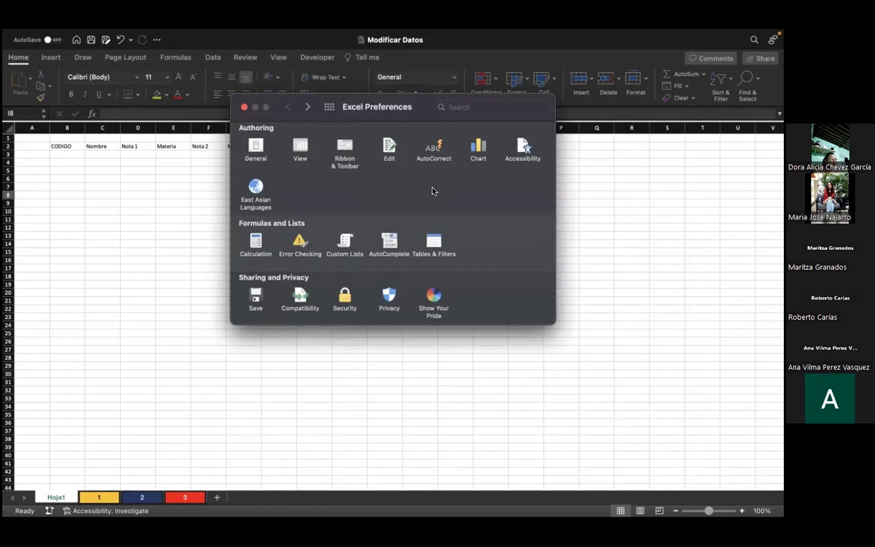
{"action": "left_click", "coordinate": [345, 155]}
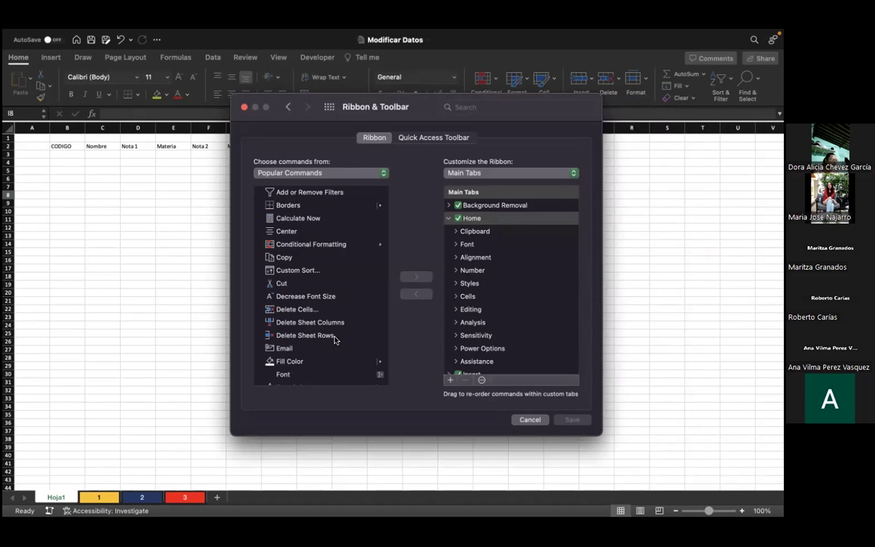
Step: On the Quick Access Toolbar page, set 'Choose commands from' to All Commands
{"action": "scroll", "coordinate": [327, 340], "scroll_direction": "down", "scroll_amount": 1}
{"action": "scroll", "coordinate": [334, 338], "scroll_direction": "up", "scroll_amount": 1}
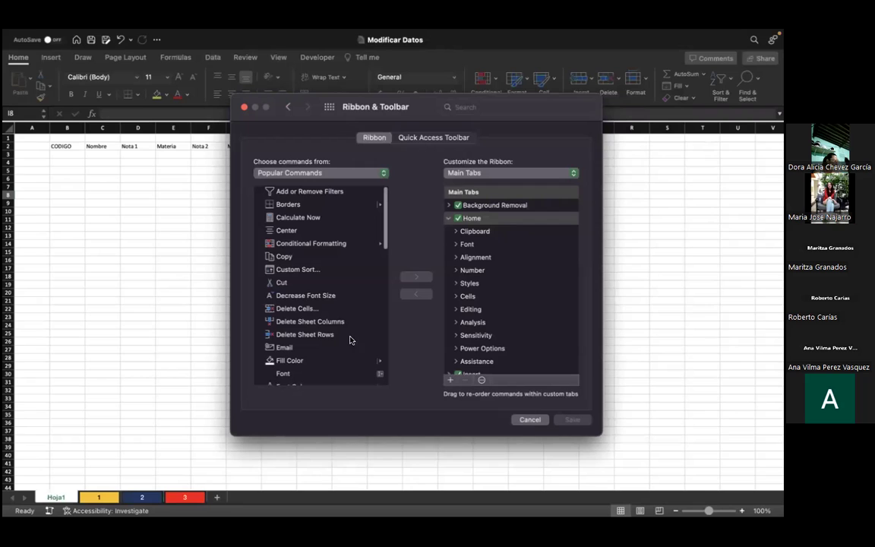
{"action": "left_click", "coordinate": [430, 137]}
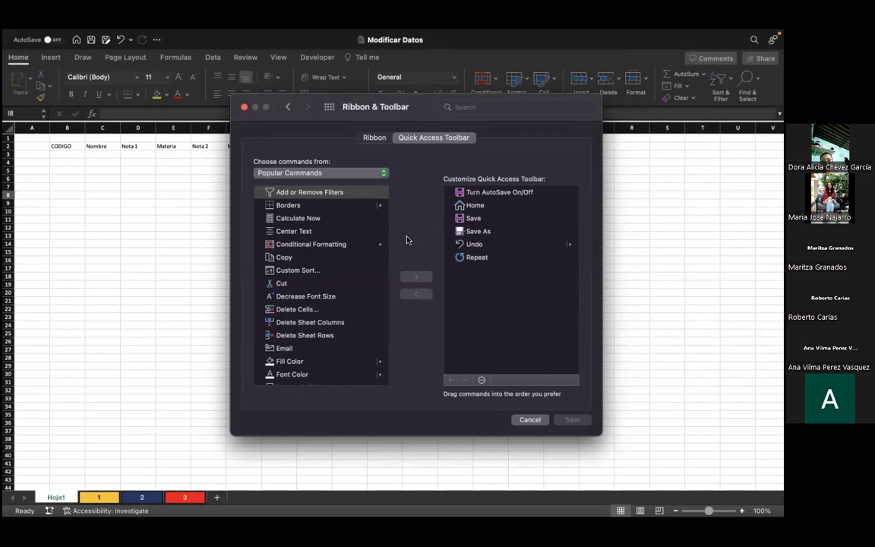
{"action": "left_click", "coordinate": [384, 174]}
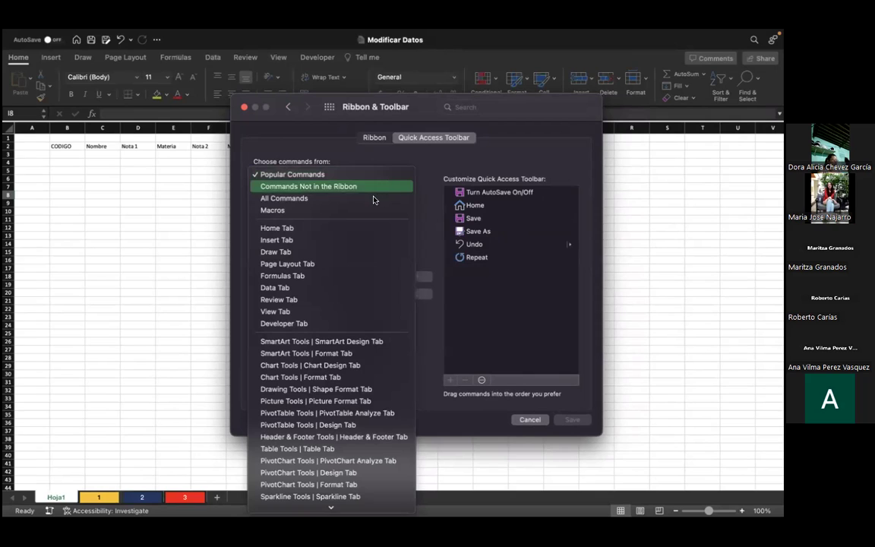
{"action": "left_click", "coordinate": [373, 198]}
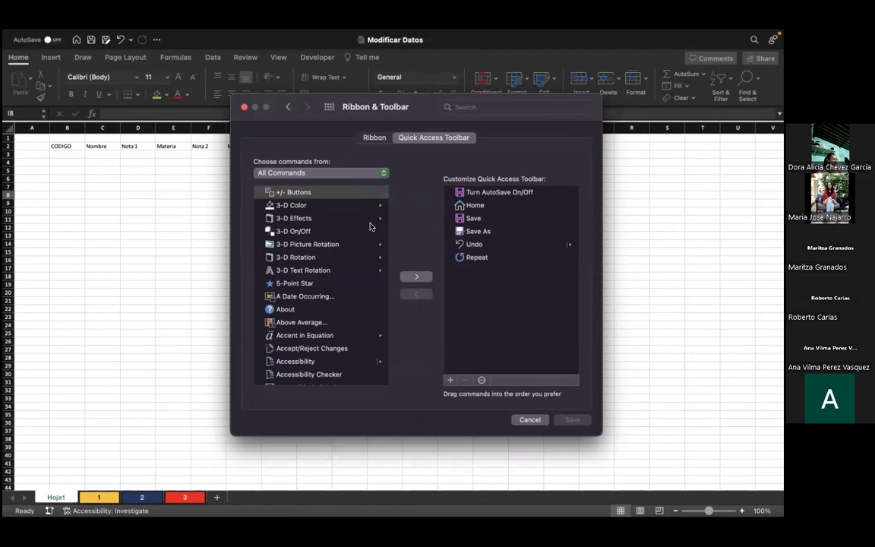
{"action": "scroll", "coordinate": [323, 209], "scroll_direction": "down", "scroll_amount": 1}
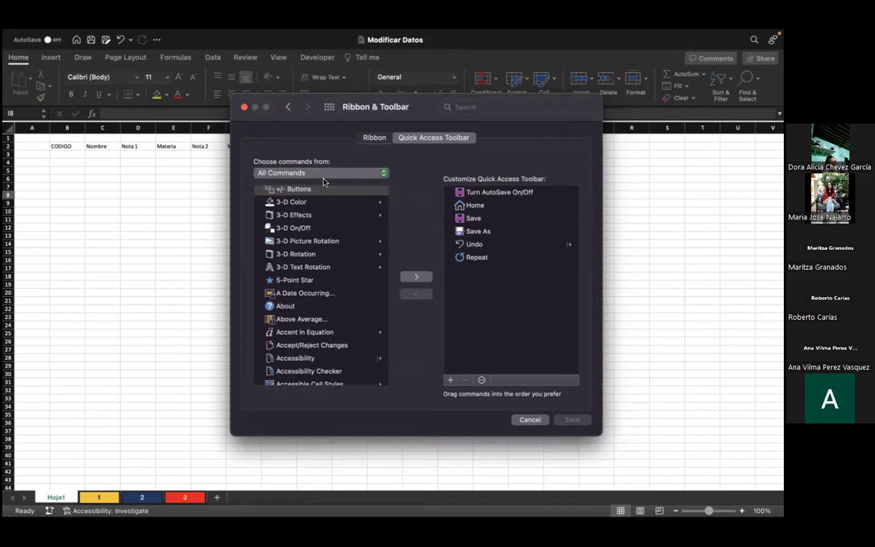
{"action": "scroll", "coordinate": [323, 194], "scroll_direction": "up", "scroll_amount": 1}
{"action": "left_click", "coordinate": [331, 173]}
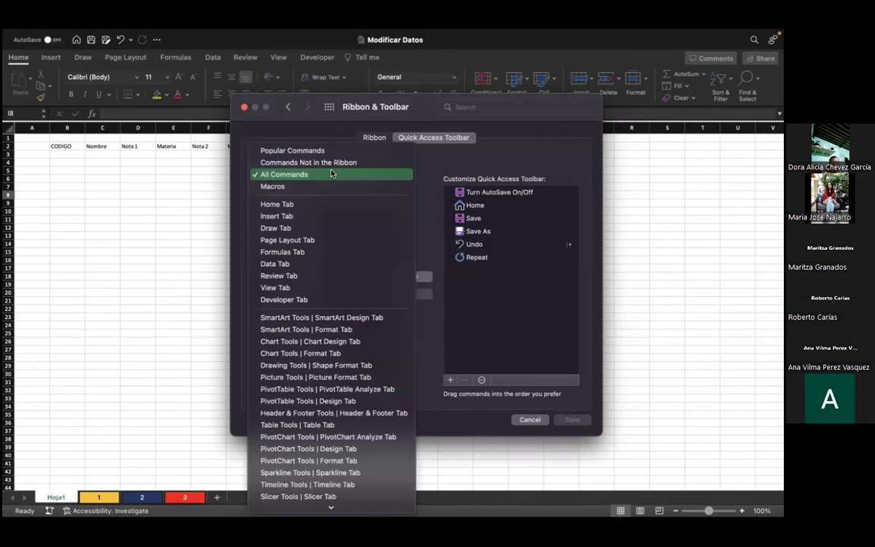
{"action": "left_click", "coordinate": [335, 175]}
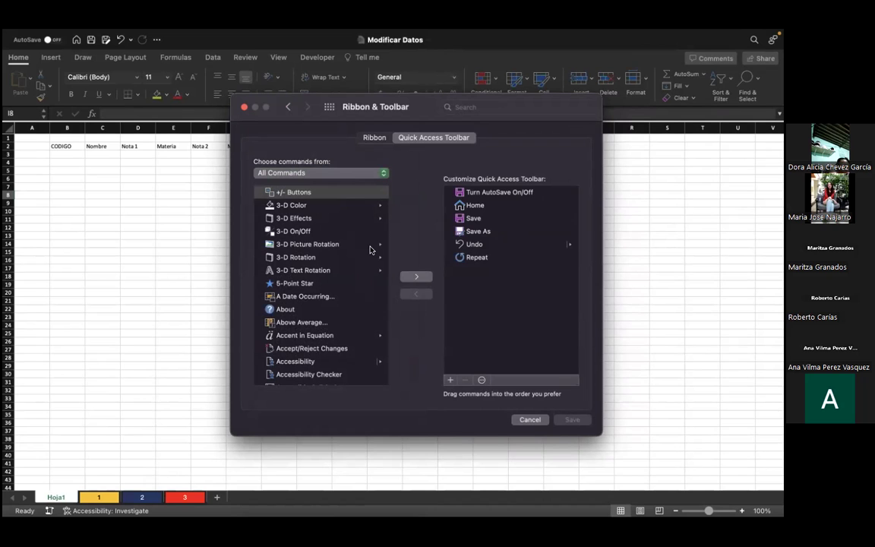
Step: Scroll through the All Commands list to the F entries
{"action": "scroll", "coordinate": [345, 286], "scroll_direction": "down", "scroll_amount": 1}
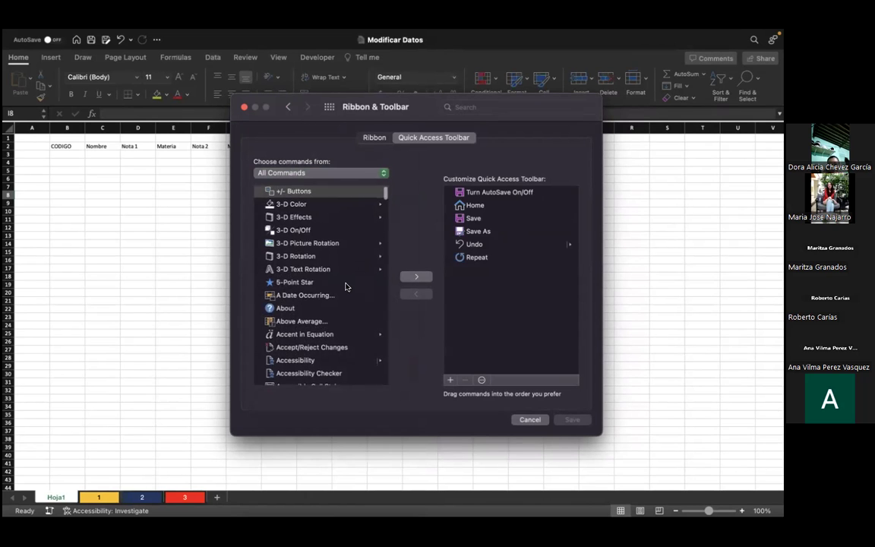
{"action": "scroll", "coordinate": [345, 286], "scroll_direction": "down", "scroll_amount": 5}
{"action": "scroll", "coordinate": [345, 286], "scroll_direction": "down", "scroll_amount": 5}
{"action": "scroll", "coordinate": [346, 286], "scroll_direction": "down", "scroll_amount": 5}
{"action": "scroll", "coordinate": [345, 286], "scroll_direction": "down", "scroll_amount": 5}
{"action": "scroll", "coordinate": [345, 286], "scroll_direction": "down", "scroll_amount": 5}
{"action": "scroll", "coordinate": [346, 286], "scroll_direction": "down", "scroll_amount": 2}
{"action": "scroll", "coordinate": [346, 286], "scroll_direction": "down", "scroll_amount": 5}
{"action": "scroll", "coordinate": [346, 286], "scroll_direction": "down", "scroll_amount": 5}
{"action": "scroll", "coordinate": [345, 286], "scroll_direction": "down", "scroll_amount": 5}
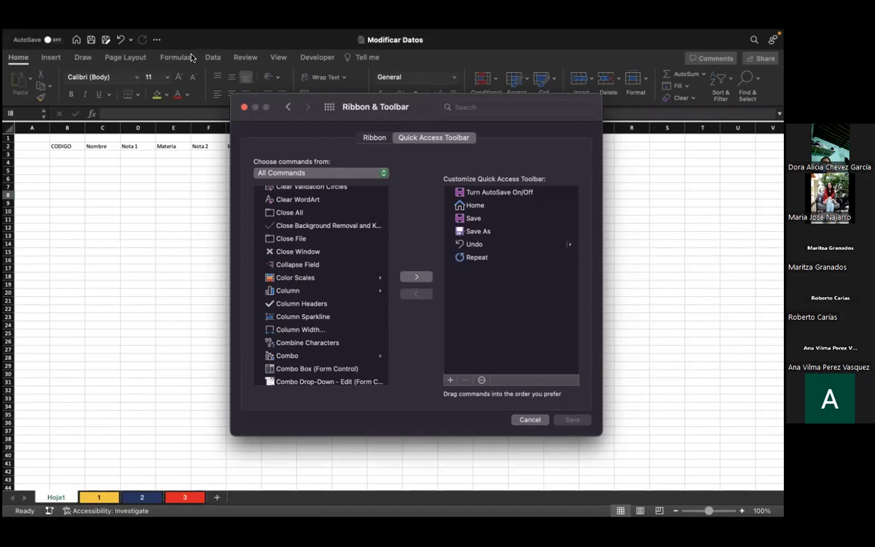
{"action": "scroll", "coordinate": [325, 250], "scroll_direction": "down", "scroll_amount": 2}
{"action": "scroll", "coordinate": [326, 249], "scroll_direction": "down", "scroll_amount": 5}
{"action": "scroll", "coordinate": [326, 248], "scroll_direction": "down", "scroll_amount": 5}
{"action": "scroll", "coordinate": [326, 249], "scroll_direction": "down", "scroll_amount": 3}
{"action": "scroll", "coordinate": [326, 249], "scroll_direction": "down", "scroll_amount": 3}
{"action": "scroll", "coordinate": [327, 249], "scroll_direction": "down", "scroll_amount": 1}
{"action": "scroll", "coordinate": [326, 249], "scroll_direction": "down", "scroll_amount": 5}
{"action": "scroll", "coordinate": [326, 248], "scroll_direction": "down", "scroll_amount": 5}
{"action": "scroll", "coordinate": [326, 248], "scroll_direction": "down", "scroll_amount": 5}
{"action": "scroll", "coordinate": [326, 248], "scroll_direction": "down", "scroll_amount": 5}
{"action": "scroll", "coordinate": [326, 248], "scroll_direction": "down", "scroll_amount": 4}
{"action": "scroll", "coordinate": [327, 248], "scroll_direction": "up", "scroll_amount": 3}
{"action": "scroll", "coordinate": [326, 248], "scroll_direction": "down", "scroll_amount": 3}
{"action": "scroll", "coordinate": [326, 248], "scroll_direction": "down", "scroll_amount": 3}
{"action": "scroll", "coordinate": [326, 248], "scroll_direction": "down", "scroll_amount": 1}
{"action": "scroll", "coordinate": [326, 248], "scroll_direction": "down", "scroll_amount": 5}
{"action": "scroll", "coordinate": [326, 248], "scroll_direction": "down", "scroll_amount": 1}
{"action": "scroll", "coordinate": [326, 249], "scroll_direction": "down", "scroll_amount": 2}
{"action": "scroll", "coordinate": [327, 248], "scroll_direction": "down", "scroll_amount": 1}
{"action": "scroll", "coordinate": [326, 248], "scroll_direction": "down", "scroll_amount": 1}
{"action": "scroll", "coordinate": [327, 248], "scroll_direction": "down", "scroll_amount": 1}
{"action": "scroll", "coordinate": [326, 248], "scroll_direction": "up", "scroll_amount": 2}
{"action": "scroll", "coordinate": [326, 248], "scroll_direction": "up", "scroll_amount": 1}
{"action": "scroll", "coordinate": [326, 249], "scroll_direction": "down", "scroll_amount": 4}
{"action": "scroll", "coordinate": [326, 248], "scroll_direction": "down", "scroll_amount": 1}
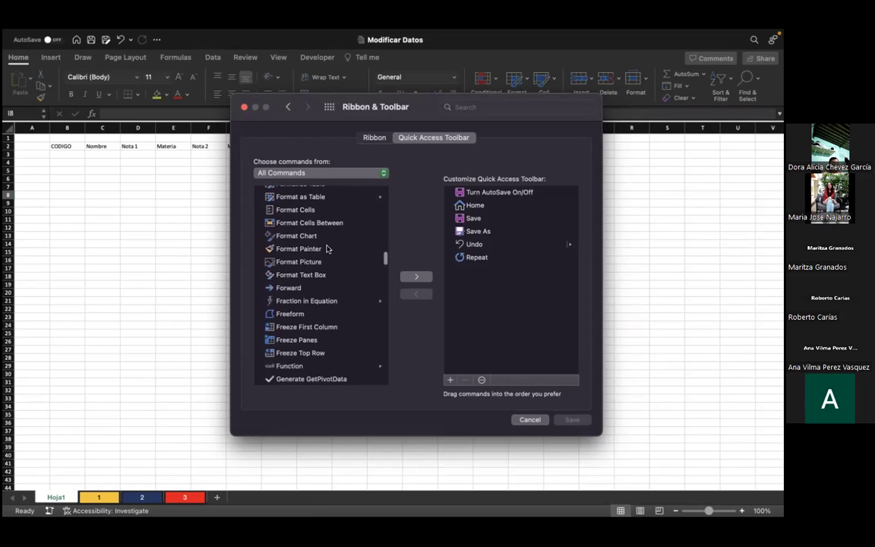
{"action": "scroll", "coordinate": [327, 248], "scroll_direction": "down", "scroll_amount": 1}
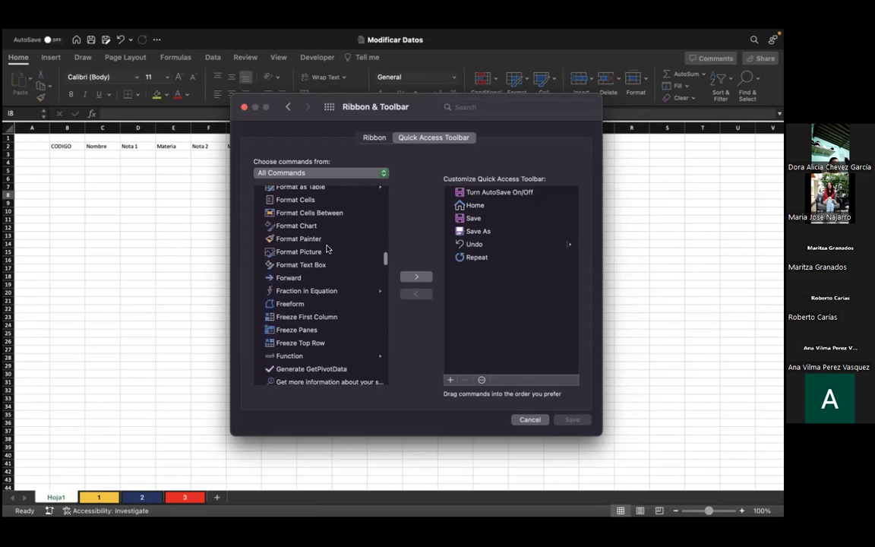
{"action": "scroll", "coordinate": [326, 248], "scroll_direction": "down", "scroll_amount": 1}
{"action": "scroll", "coordinate": [326, 248], "scroll_direction": "down", "scroll_amount": 1}
{"action": "scroll", "coordinate": [326, 248], "scroll_direction": "down", "scroll_amount": 1}
{"action": "scroll", "coordinate": [327, 248], "scroll_direction": "down", "scroll_amount": 1}
{"action": "scroll", "coordinate": [327, 248], "scroll_direction": "down", "scroll_amount": 2}
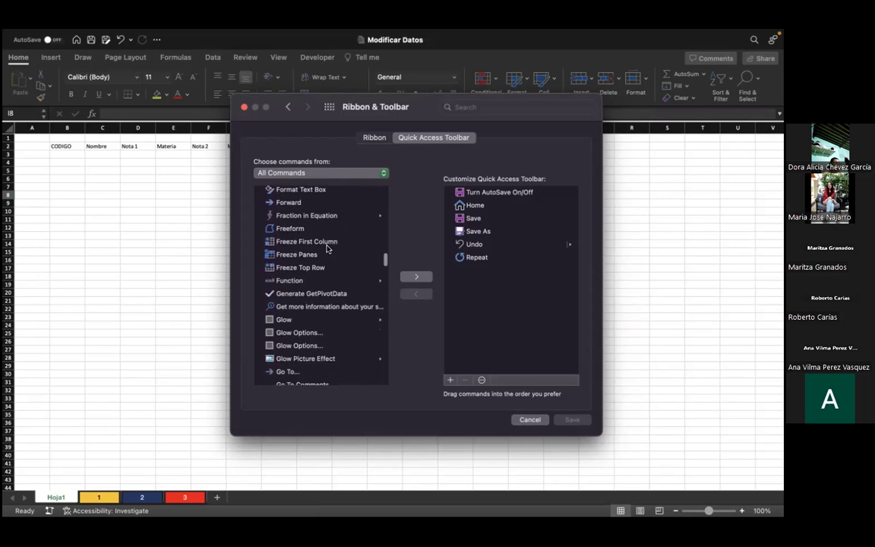
{"action": "scroll", "coordinate": [327, 248], "scroll_direction": "up", "scroll_amount": 2}
{"action": "scroll", "coordinate": [326, 248], "scroll_direction": "up", "scroll_amount": 2}
{"action": "scroll", "coordinate": [327, 249], "scroll_direction": "up", "scroll_amount": 3}
{"action": "scroll", "coordinate": [327, 248], "scroll_direction": "up", "scroll_amount": 2}
{"action": "scroll", "coordinate": [326, 248], "scroll_direction": "up", "scroll_amount": 1}
{"action": "scroll", "coordinate": [326, 248], "scroll_direction": "up", "scroll_amount": 2}
{"action": "scroll", "coordinate": [326, 248], "scroll_direction": "up", "scroll_amount": 1}
{"action": "scroll", "coordinate": [326, 249], "scroll_direction": "up", "scroll_amount": 2}
{"action": "scroll", "coordinate": [326, 248], "scroll_direction": "up", "scroll_amount": 1}
{"action": "scroll", "coordinate": [327, 248], "scroll_direction": "up", "scroll_amount": 1}
{"action": "scroll", "coordinate": [327, 248], "scroll_direction": "up", "scroll_amount": 2}
{"action": "scroll", "coordinate": [327, 248], "scroll_direction": "up", "scroll_amount": 2}
{"action": "scroll", "coordinate": [326, 248], "scroll_direction": "up", "scroll_amount": 2}
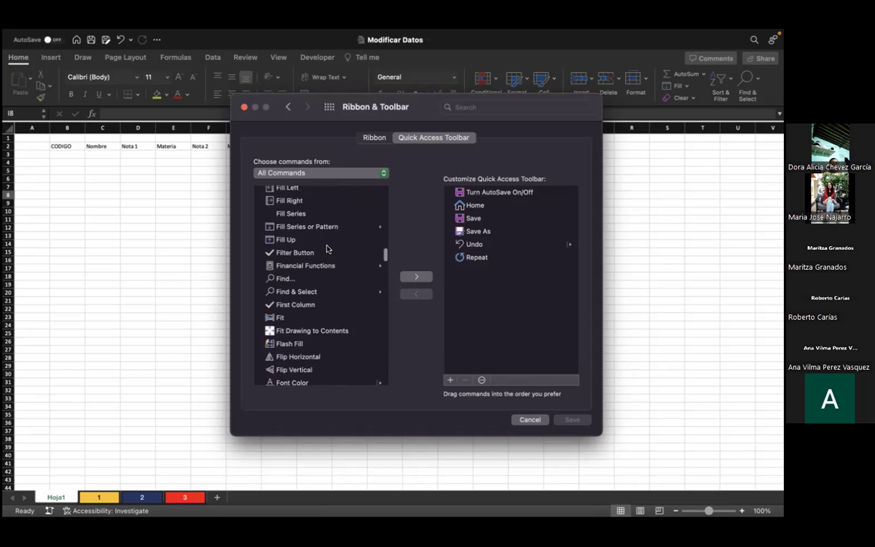
{"action": "scroll", "coordinate": [327, 248], "scroll_direction": "up", "scroll_amount": 2}
{"action": "scroll", "coordinate": [326, 248], "scroll_direction": "up", "scroll_amount": 1}
{"action": "scroll", "coordinate": [327, 248], "scroll_direction": "up", "scroll_amount": 2}
{"action": "scroll", "coordinate": [327, 248], "scroll_direction": "up", "scroll_amount": 1}
{"action": "scroll", "coordinate": [327, 248], "scroll_direction": "up", "scroll_amount": 2}
{"action": "scroll", "coordinate": [327, 249], "scroll_direction": "down", "scroll_amount": 5}
{"action": "scroll", "coordinate": [326, 249], "scroll_direction": "down", "scroll_amount": 5}
{"action": "scroll", "coordinate": [327, 248], "scroll_direction": "down", "scroll_amount": 1}
{"action": "scroll", "coordinate": [327, 248], "scroll_direction": "down", "scroll_amount": 3}
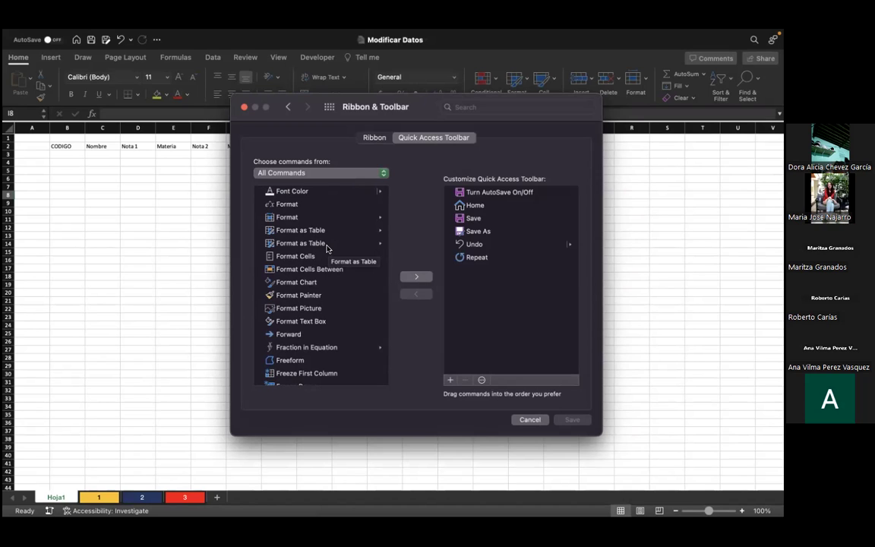
{"action": "mouse_move", "coordinate": [227, 4]}
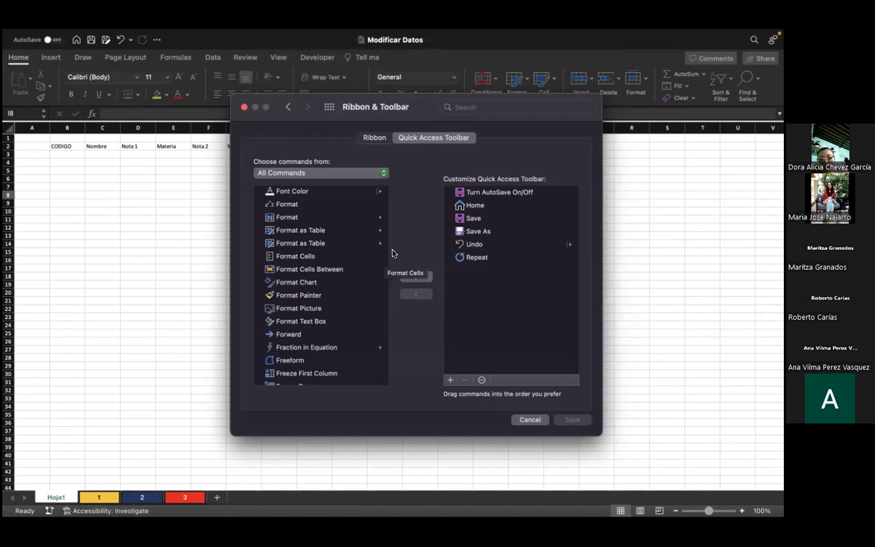
Step: Search the preferences for 'forms', then trim the search text back toward empty
{"action": "left_click", "coordinate": [454, 106]}
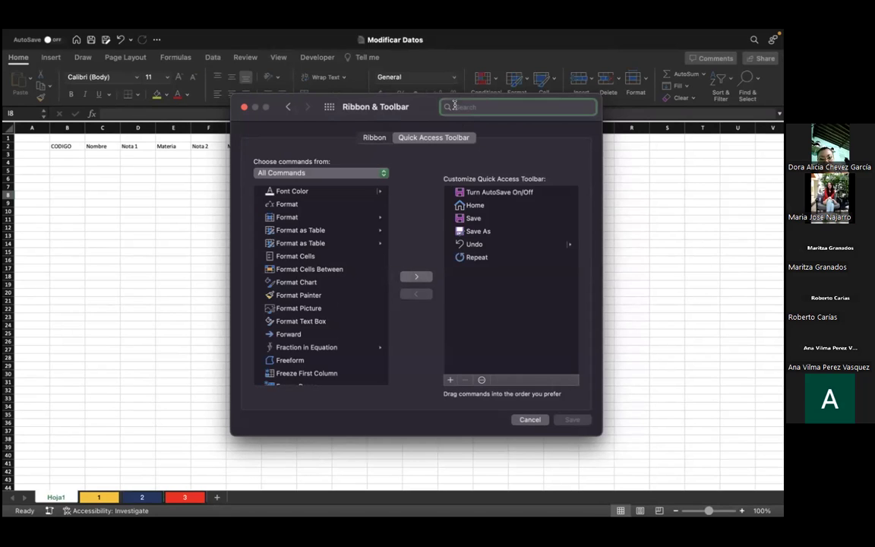
{"action": "type", "text": "frm"}
{"action": "key", "text": "BackSpace"}
{"action": "key", "text": "BackSpace"}
{"action": "type", "text": "orm"}
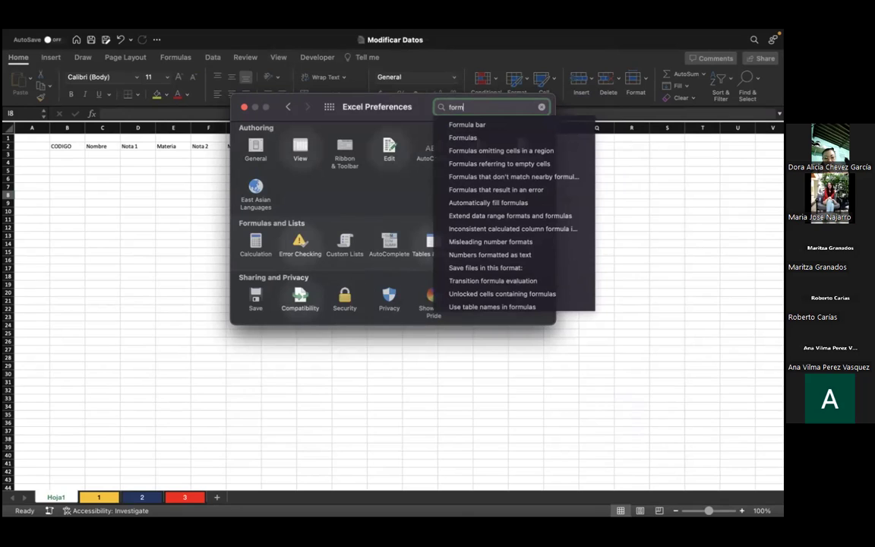
{"action": "type", "text": "s"}
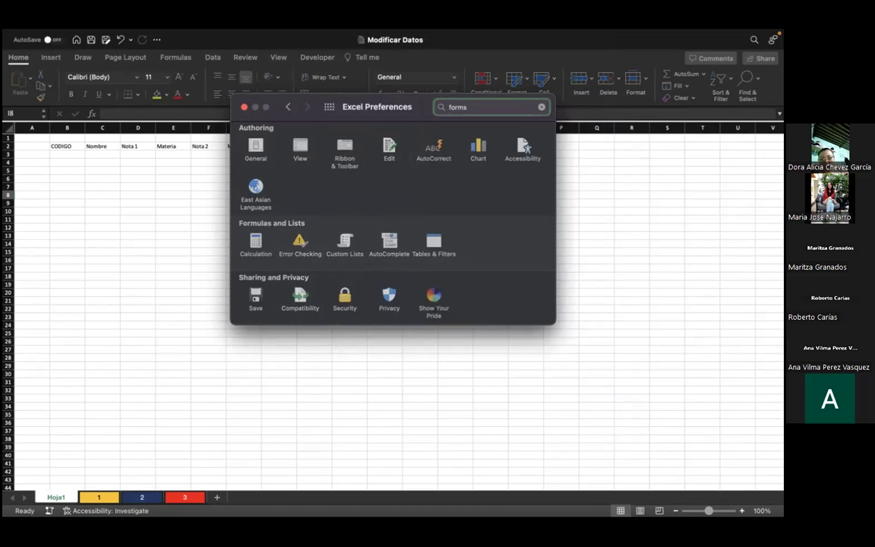
{"action": "key", "text": "BackSpace"}
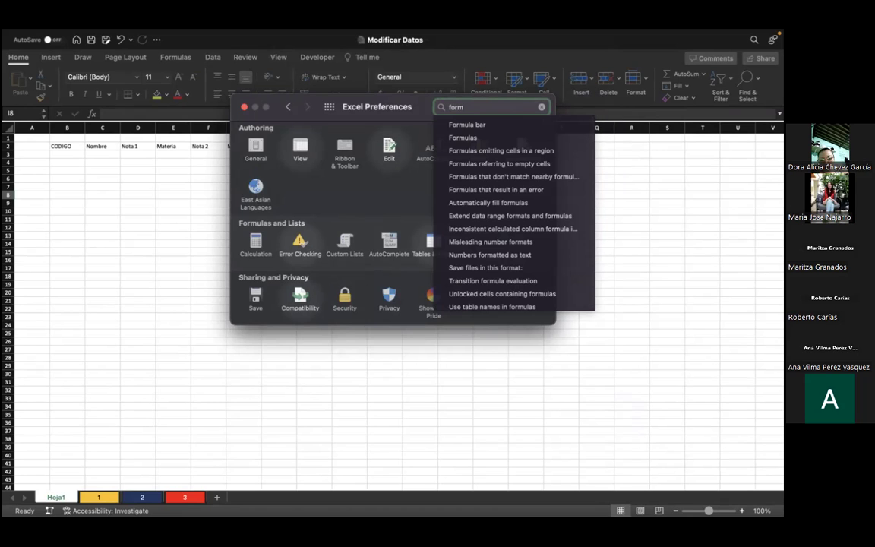
{"action": "key", "text": "BackSpace"}
{"action": "key", "text": "BackSpace"}
{"action": "key", "text": "BackSpace"}
{"action": "key", "text": "BackSpace"}
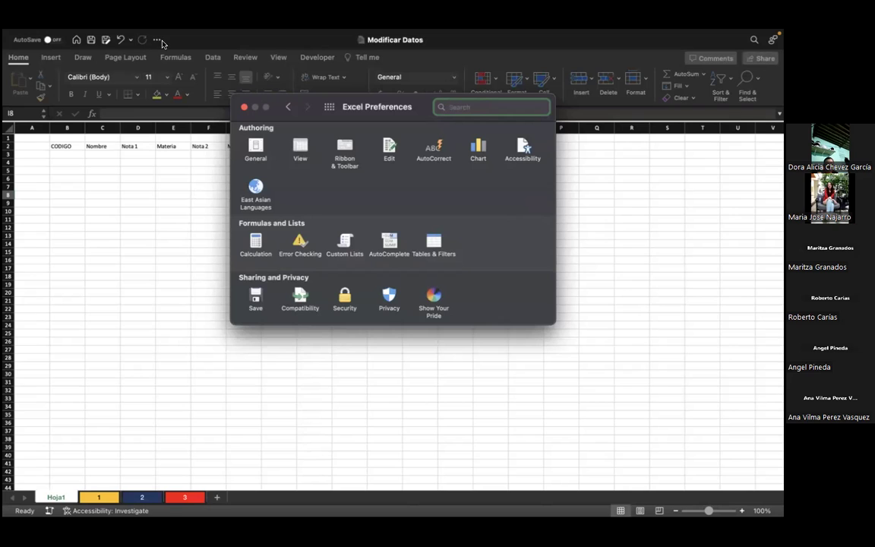
Step: Close Preferences and open the Quick Access Toolbar's More Commands settings
{"action": "left_click", "coordinate": [243, 108]}
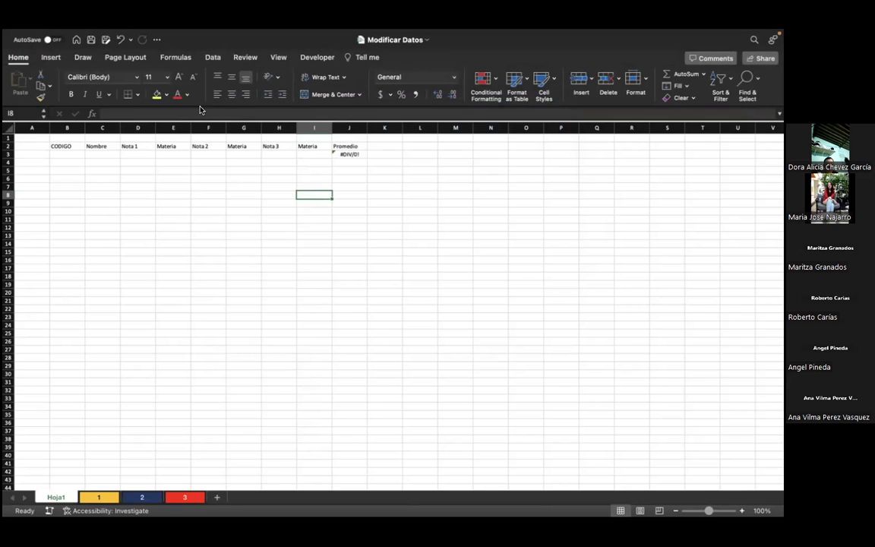
{"action": "left_click", "coordinate": [156, 41]}
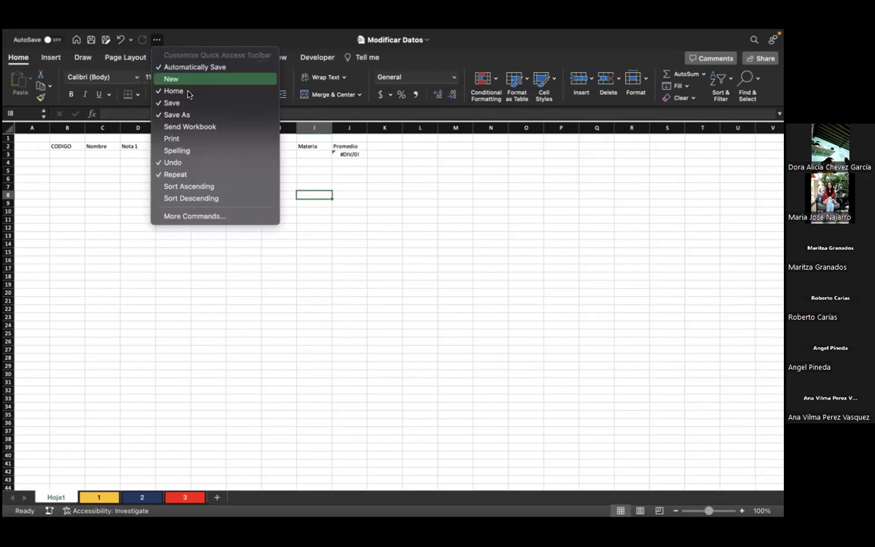
{"action": "left_click", "coordinate": [186, 215]}
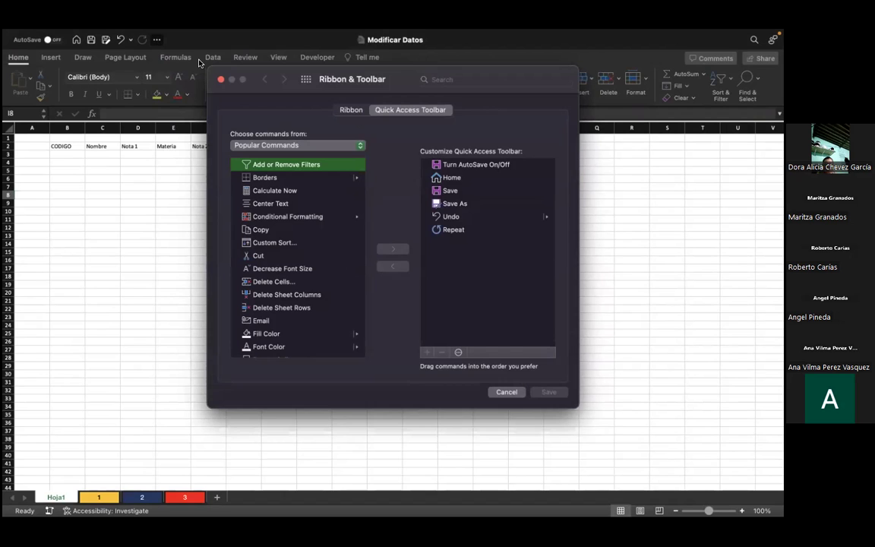
{"action": "scroll", "coordinate": [311, 268], "scroll_direction": "down", "scroll_amount": 10}
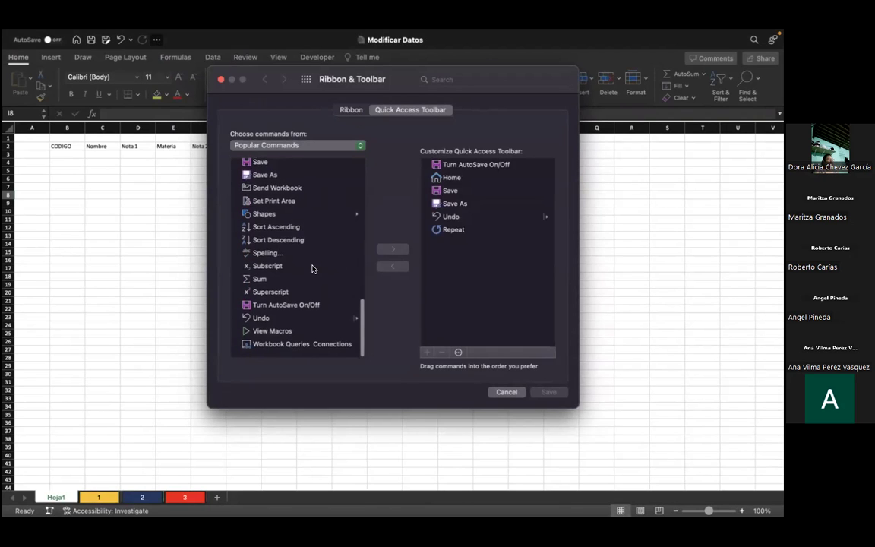
{"action": "scroll", "coordinate": [311, 268], "scroll_direction": "up", "scroll_amount": 3}
{"action": "scroll", "coordinate": [311, 268], "scroll_direction": "up", "scroll_amount": 4}
{"action": "scroll", "coordinate": [311, 268], "scroll_direction": "up", "scroll_amount": 2}
{"action": "scroll", "coordinate": [311, 268], "scroll_direction": "up", "scroll_amount": 3}
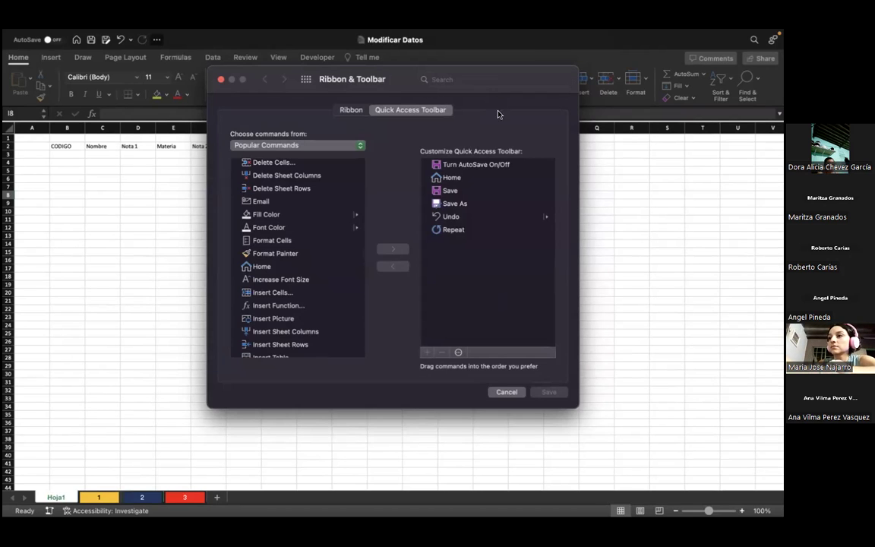
{"action": "scroll", "coordinate": [340, 171], "scroll_direction": "up", "scroll_amount": 5}
{"action": "left_click", "coordinate": [339, 170]}
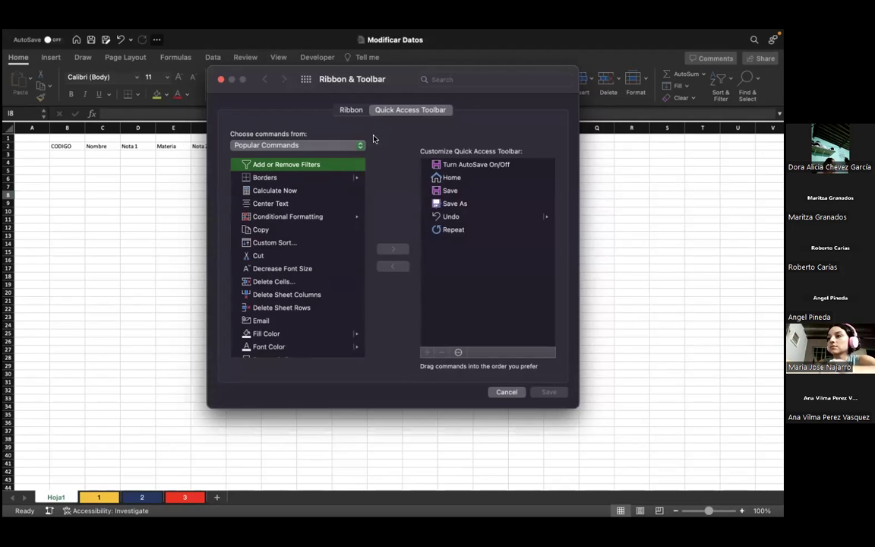
Step: Search the Excel Preferences settings for 'Forms', then close the Preferences window
{"action": "left_click", "coordinate": [529, 81]}
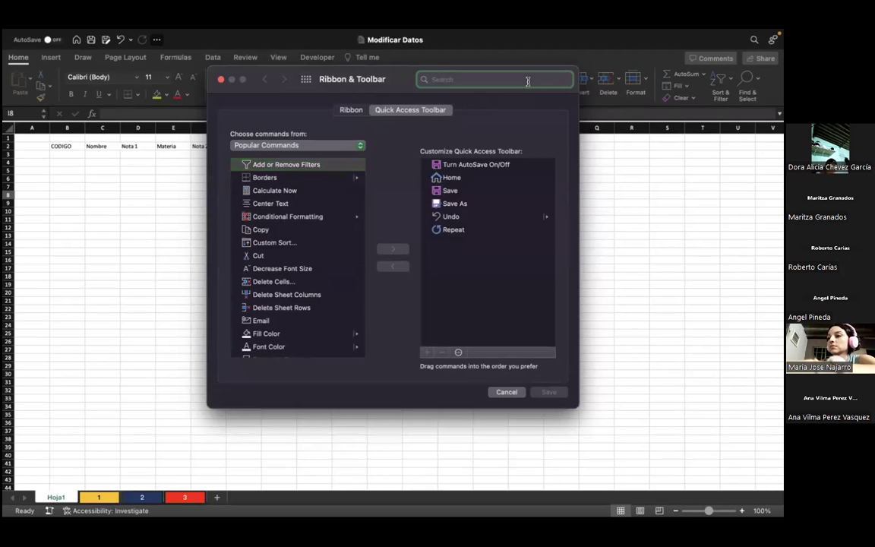
{"action": "left_click_drag", "start_coordinate": [253, 88], "coordinate": [249, 142]}
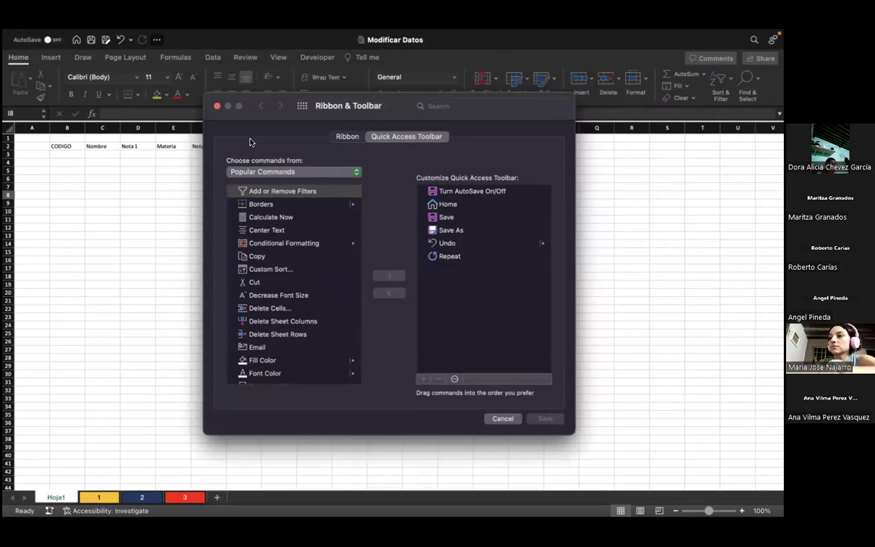
{"action": "left_click", "coordinate": [490, 132]}
{"action": "type", "text": "f"}
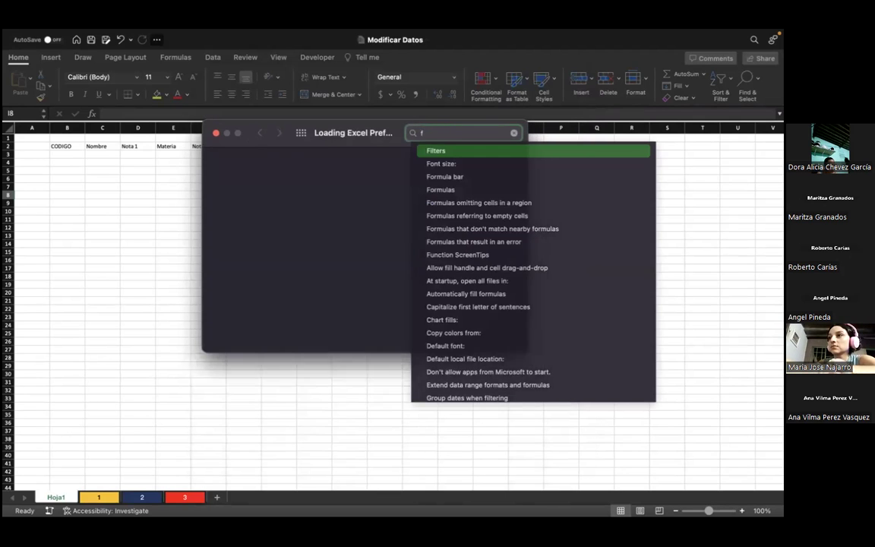
{"action": "type", "text": "orms"}
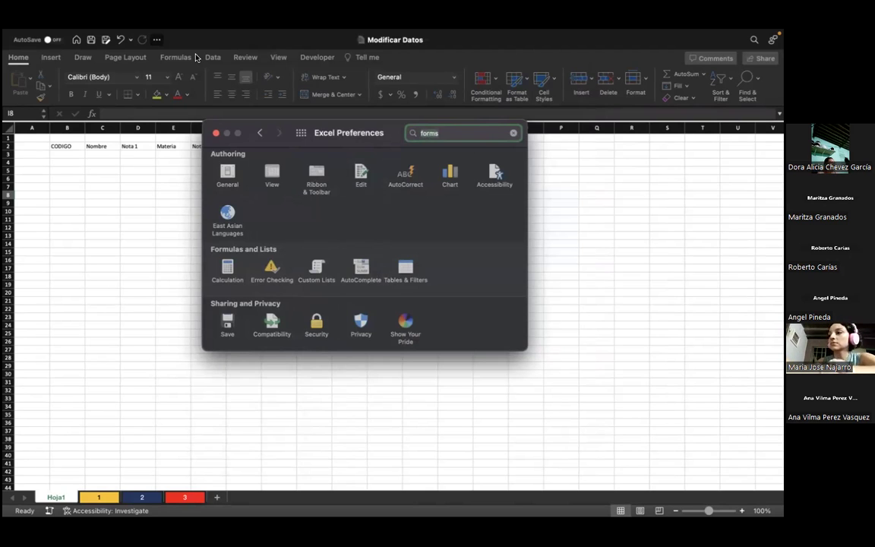
{"action": "key", "text": "Escape"}
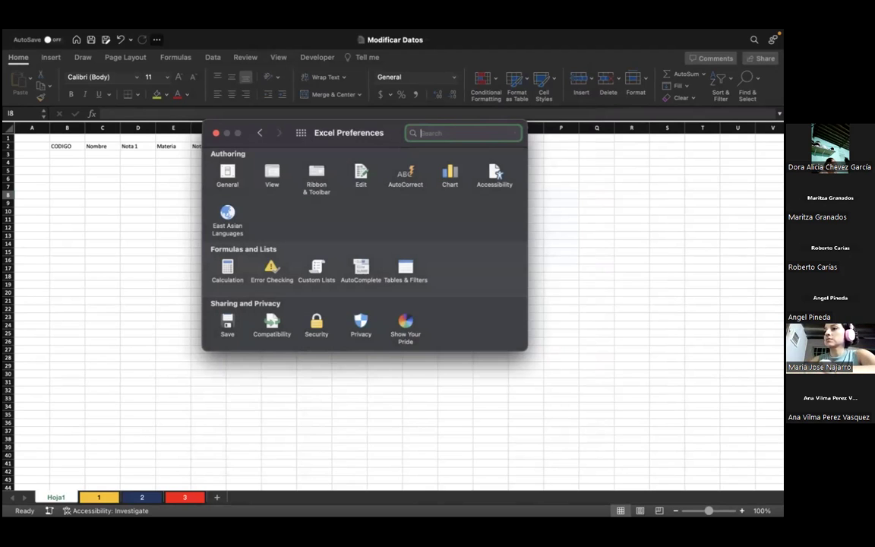
{"action": "type", "text": "FORMS"}
{"action": "key", "text": "BackSpace"}
{"action": "key", "text": "BackSpace"}
{"action": "key", "text": "BackSpace"}
{"action": "key", "text": "BackSpace"}
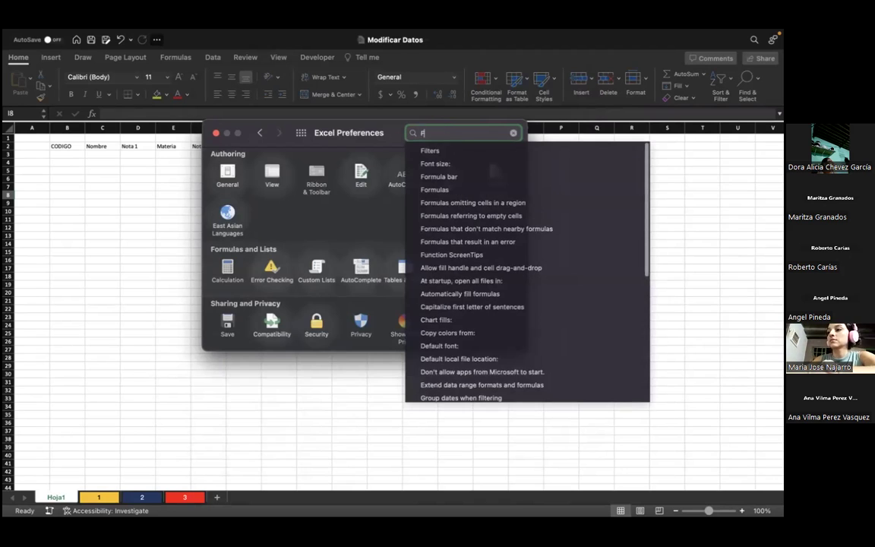
{"action": "type", "text": "orms"}
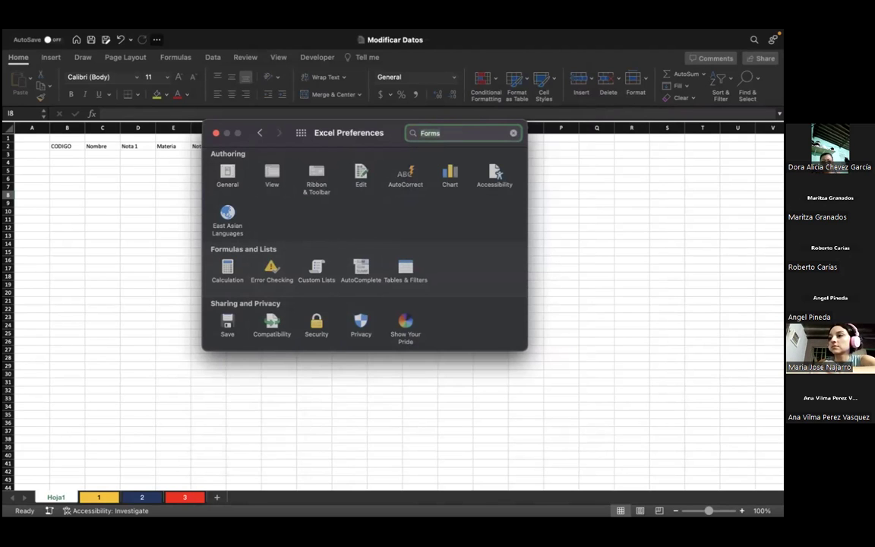
{"action": "left_click", "coordinate": [216, 133]}
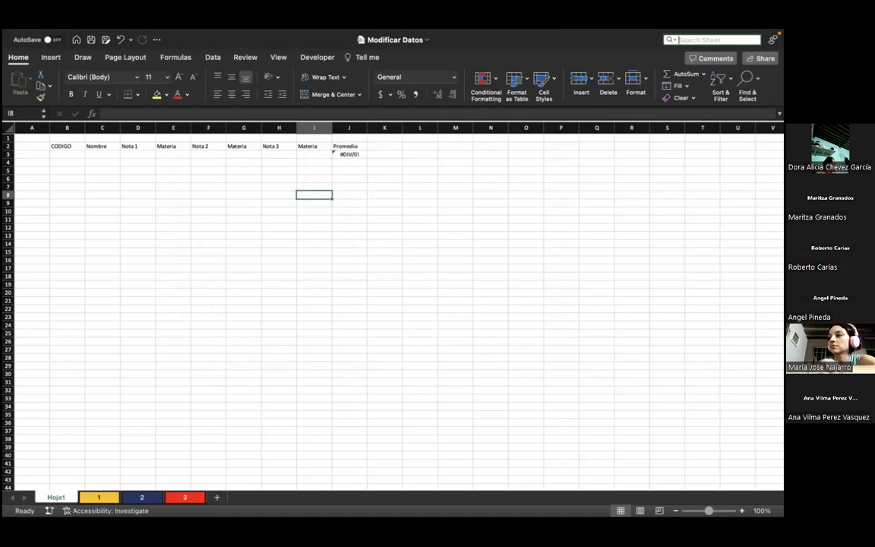
{"action": "type", "text": "forms"}
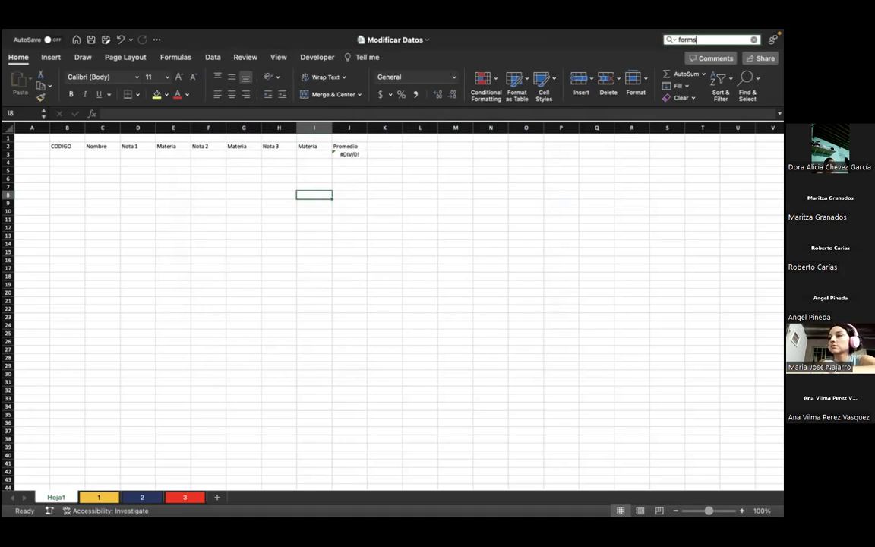
{"action": "key", "text": "Return"}
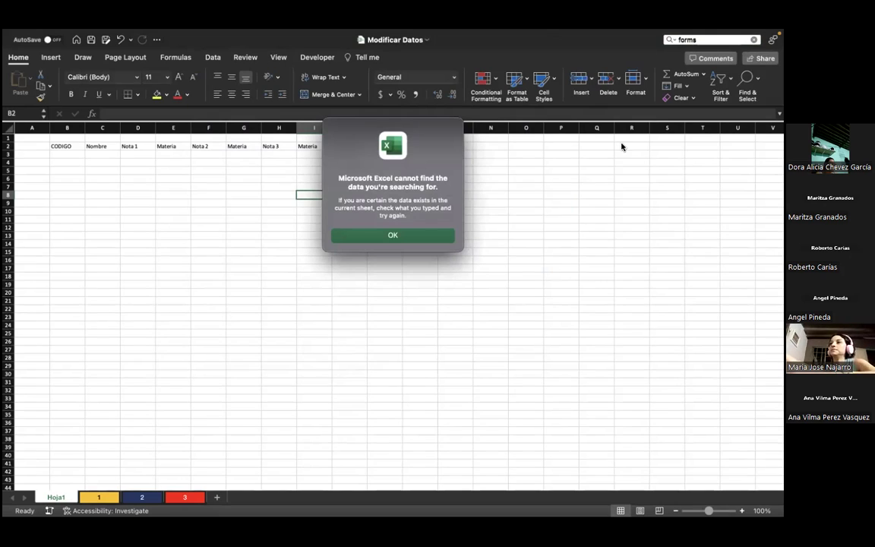
{"action": "left_click", "coordinate": [406, 240]}
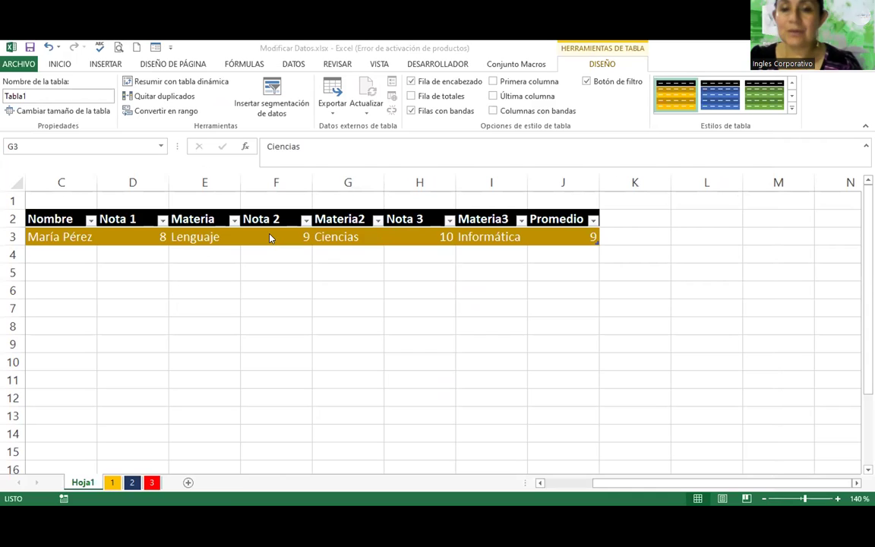
Step: Bring the Modificar Datos workbook with the grades table to the front
{"action": "left_click", "coordinate": [341, 237]}
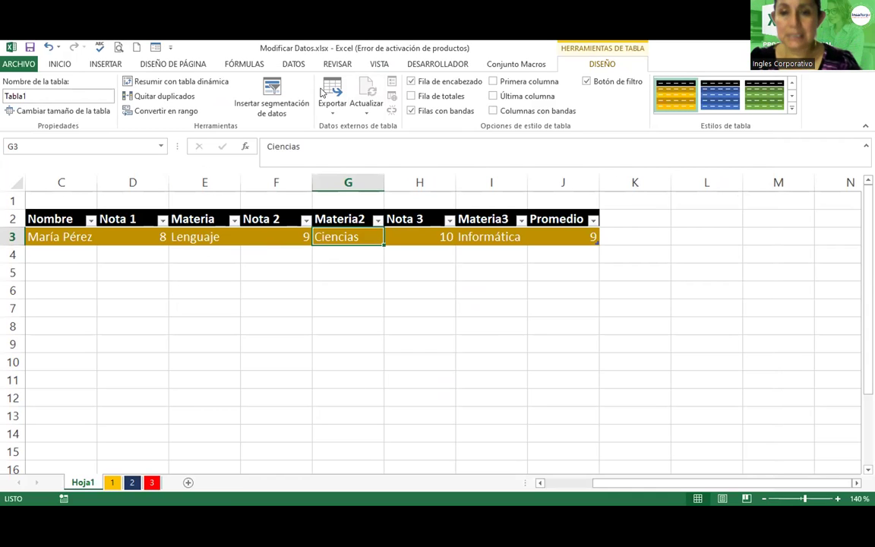
Step: Add a new student record through the data form: Matermática 8, Biología 9, Física
{"action": "left_click", "coordinate": [154, 46]}
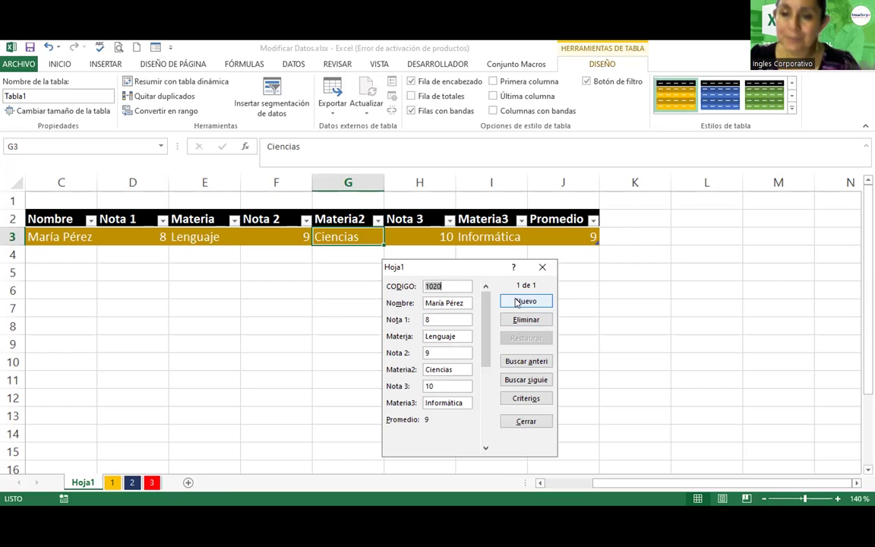
{"action": "left_click", "coordinate": [516, 303]}
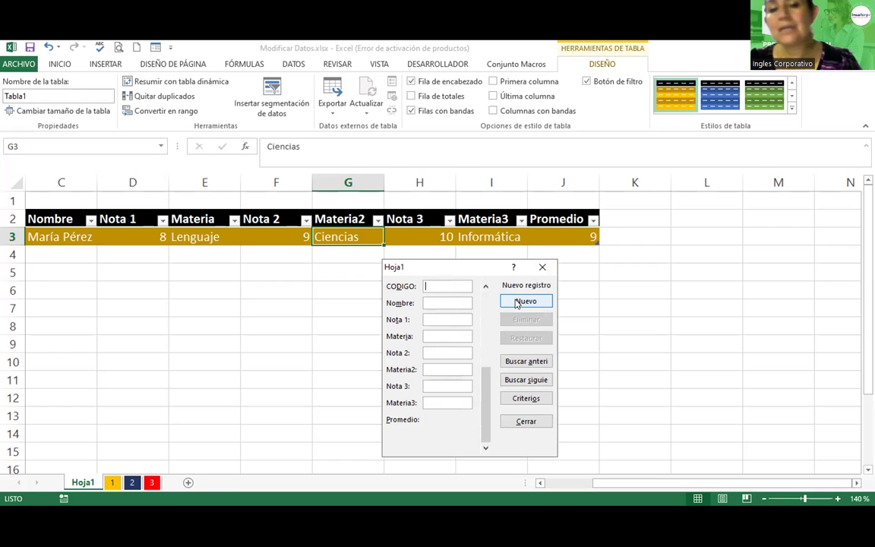
{"action": "type", "text": "10"}
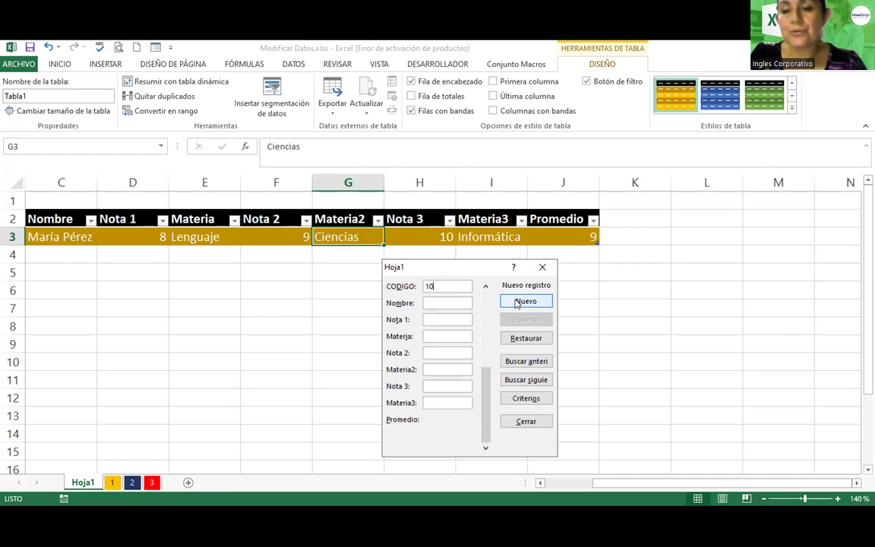
{"action": "type", "text": "21"}
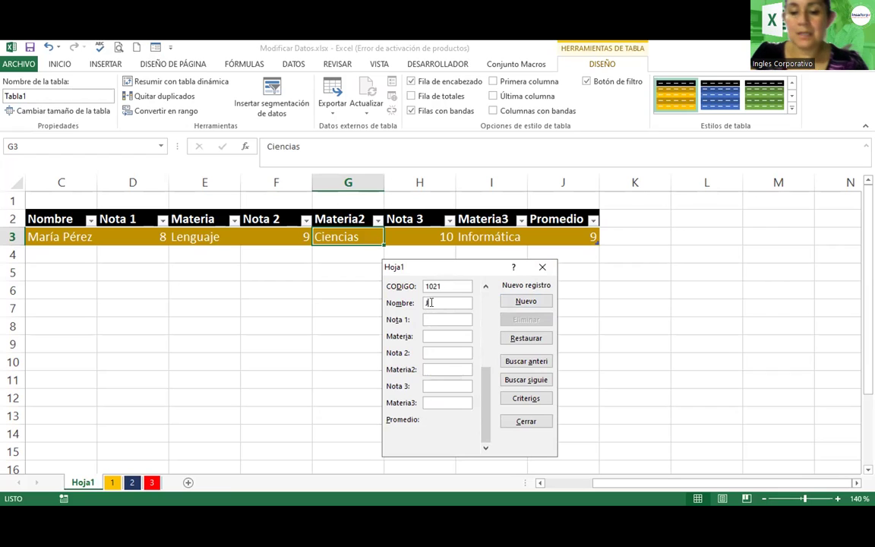
{"action": "type", "text": "Jua"}
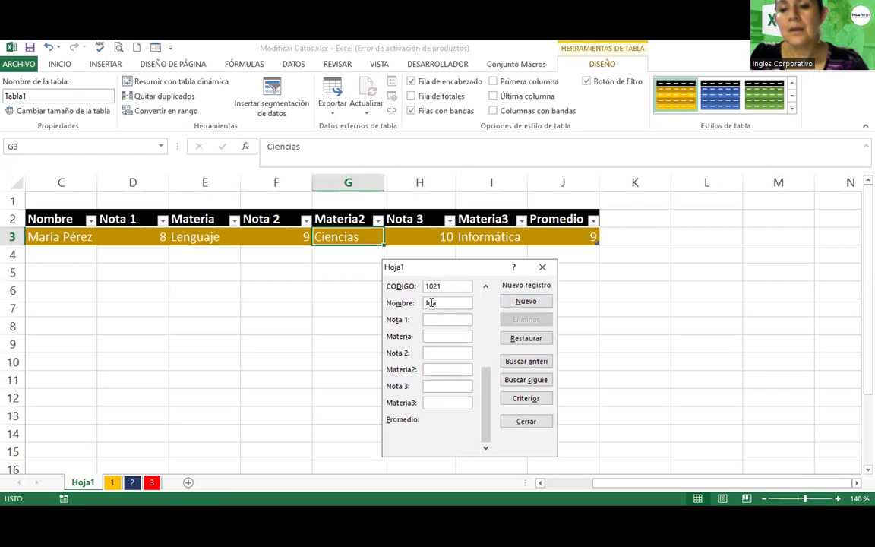
{"action": "type", "text": "n Pab"}
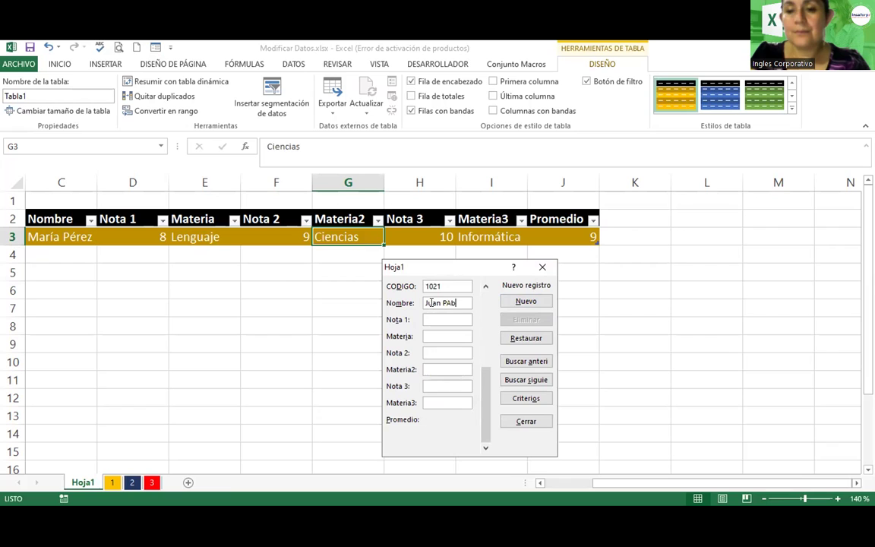
{"action": "type", "text": "o"}
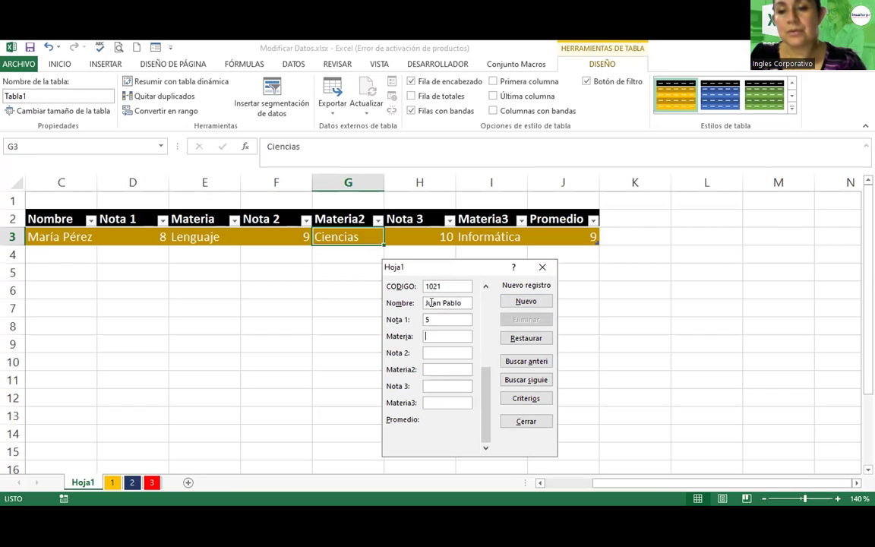
{"action": "type", "text": "Matermática"}
{"action": "type", "text": "8"}
{"action": "key", "text": "Tab"}
{"action": "type", "text": "Biología"}
{"action": "type", "text": "9"}
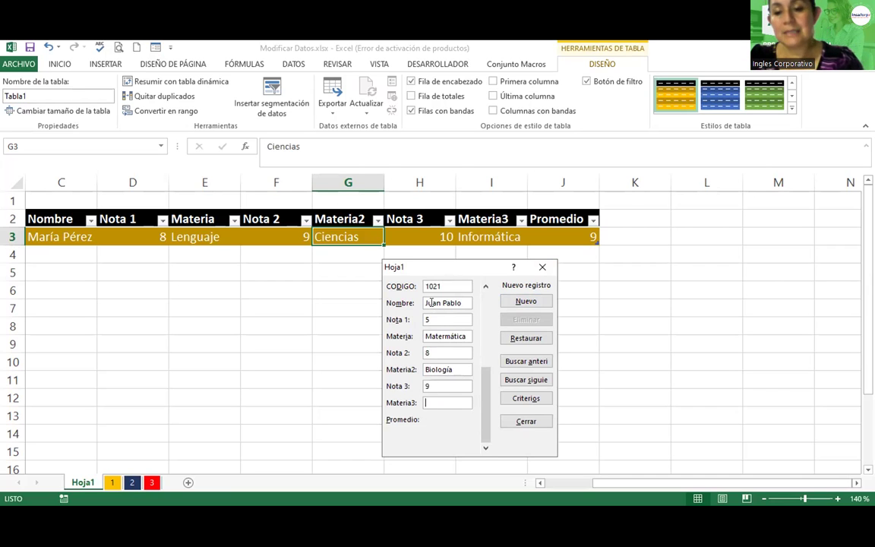
{"action": "key", "text": "Tab"}
{"action": "type", "text": "F"}
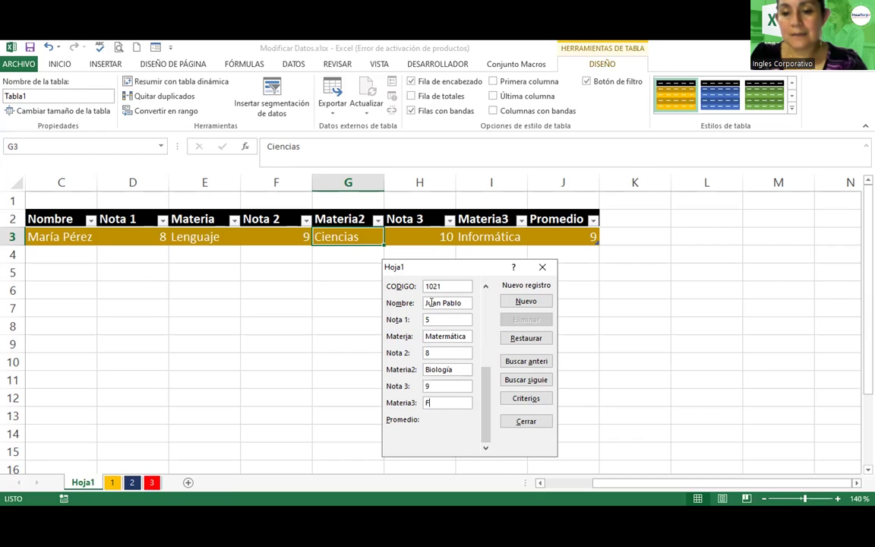
{"action": "type", "text": "ísica"}
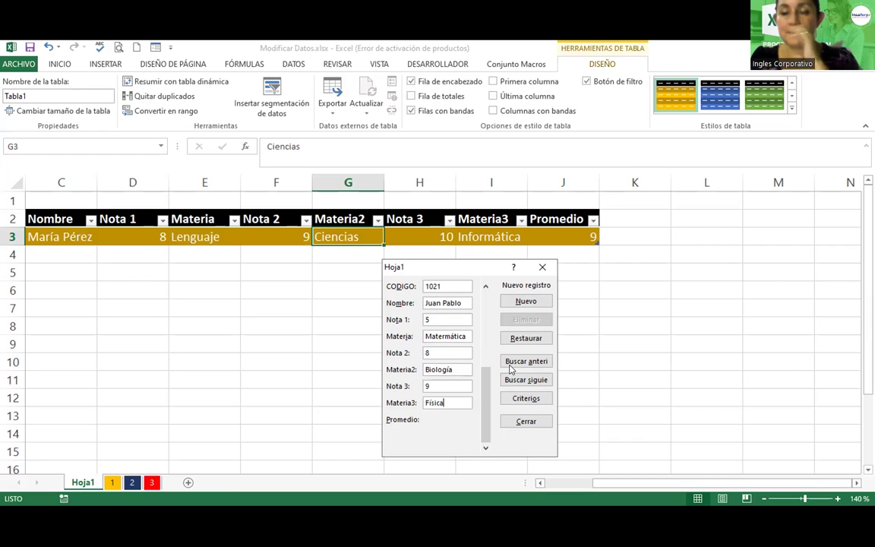
{"action": "left_click", "coordinate": [515, 302]}
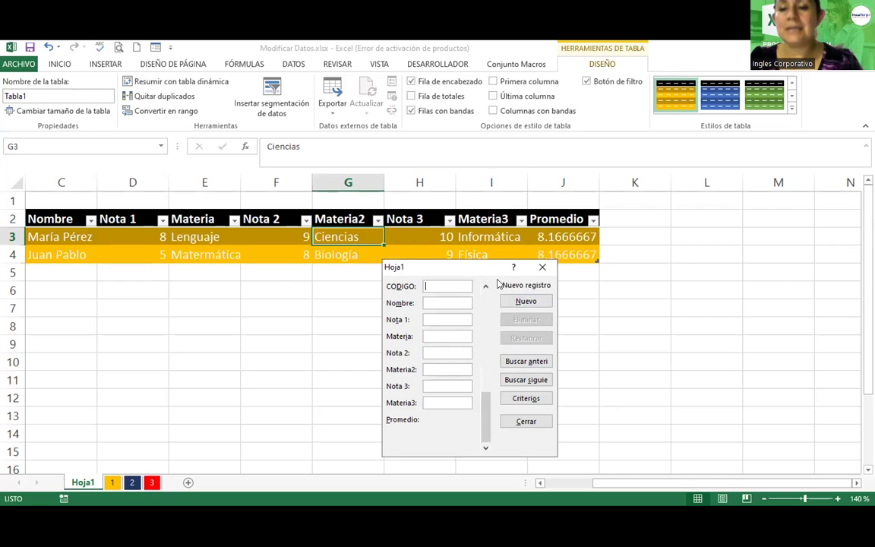
{"action": "left_click_drag", "start_coordinate": [483, 270], "coordinate": [586, 302]}
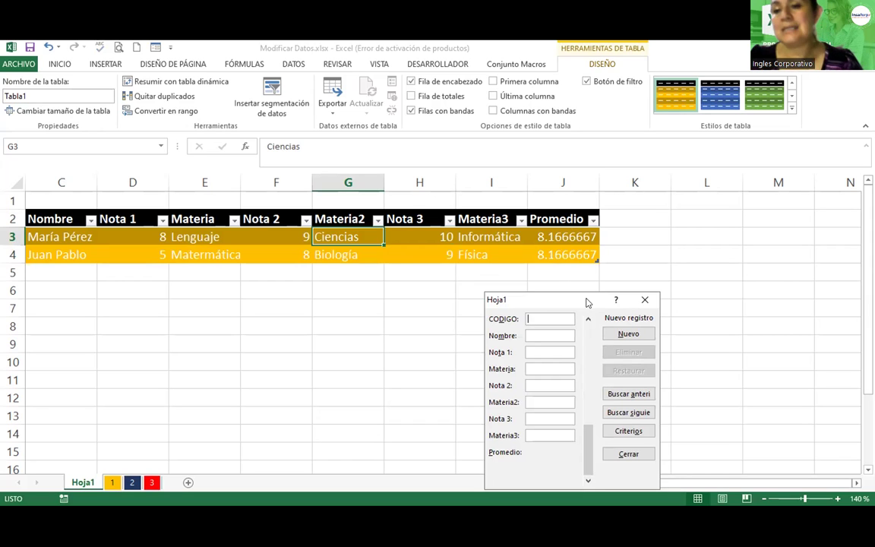
{"action": "left_click", "coordinate": [642, 297]}
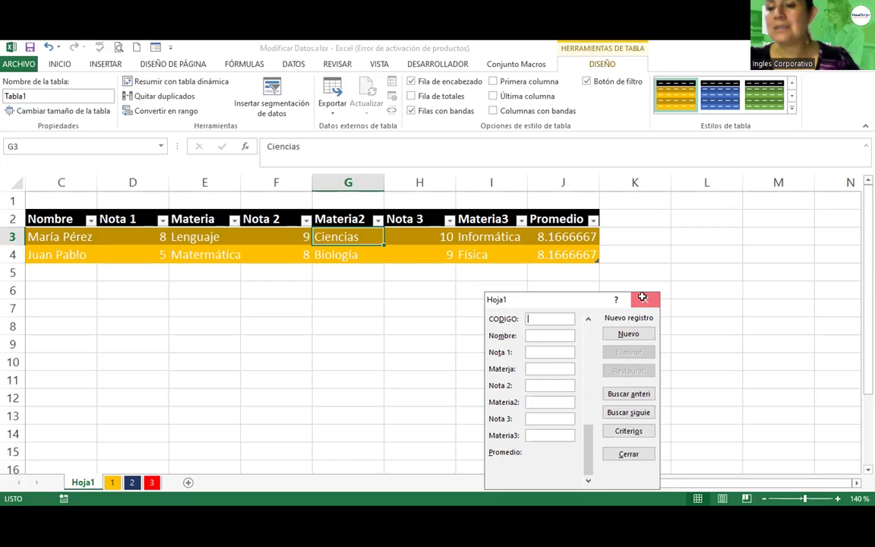
Step: Select cells inside the grades table, including the Nota 1 grades in D3:D4
{"action": "left_click", "coordinate": [266, 257]}
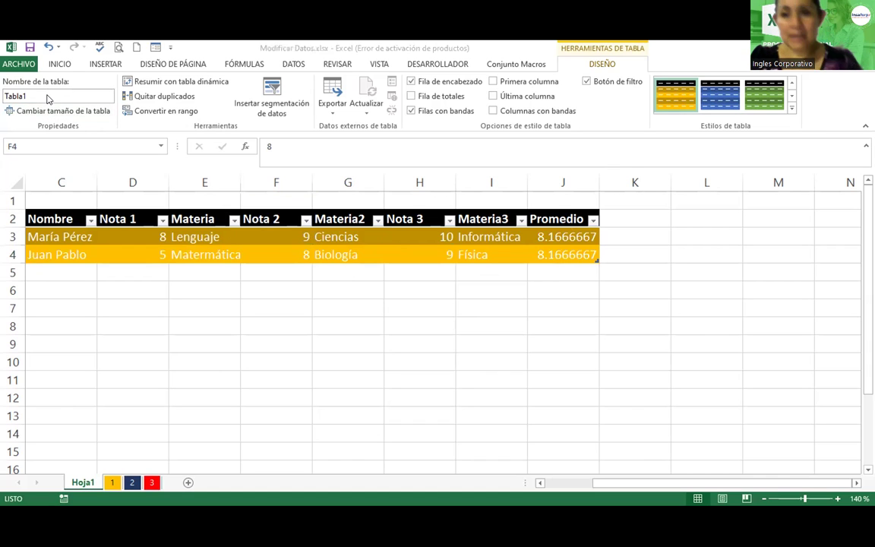
{"action": "left_click", "coordinate": [511, 50]}
{"action": "left_click_drag", "start_coordinate": [119, 256], "coordinate": [119, 238]}
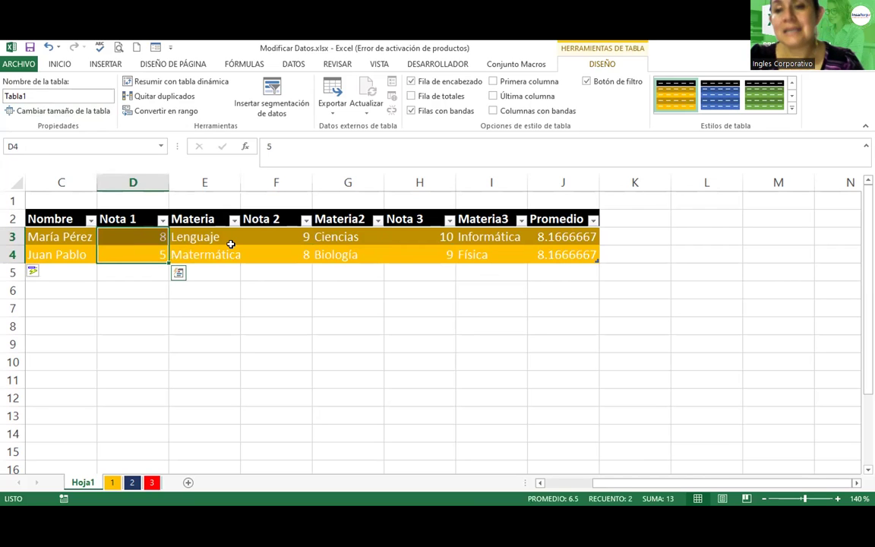
{"action": "left_click", "coordinate": [230, 248]}
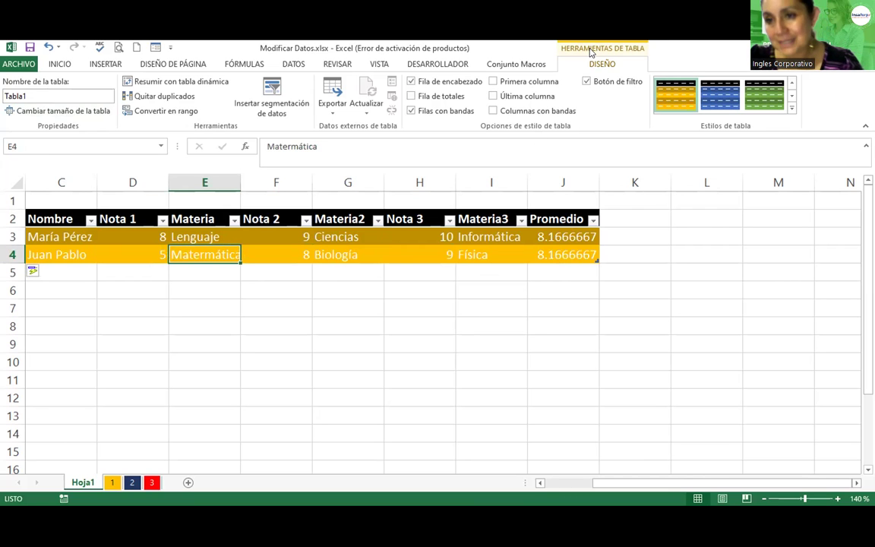
Step: Rename the table from Tabla1 to Tabla_Alumnos in the table name box
{"action": "left_click", "coordinate": [66, 97]}
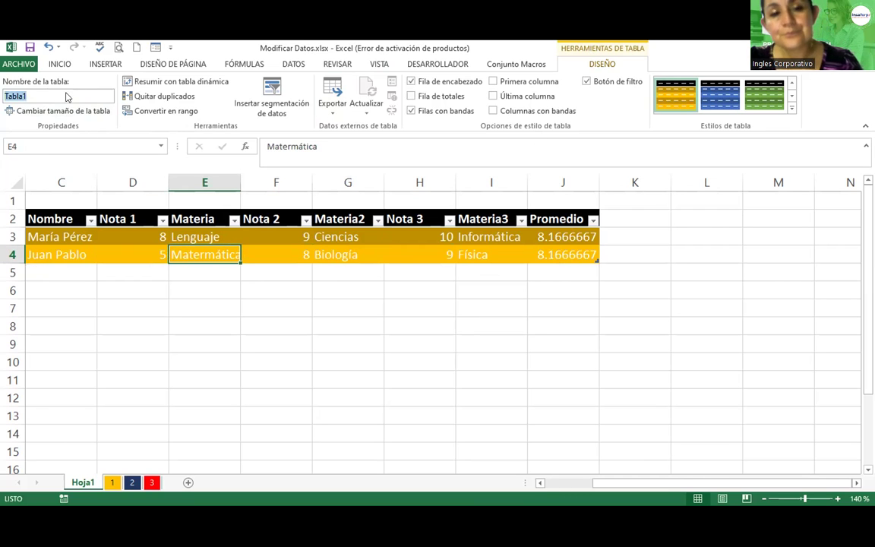
{"action": "left_click", "coordinate": [68, 96]}
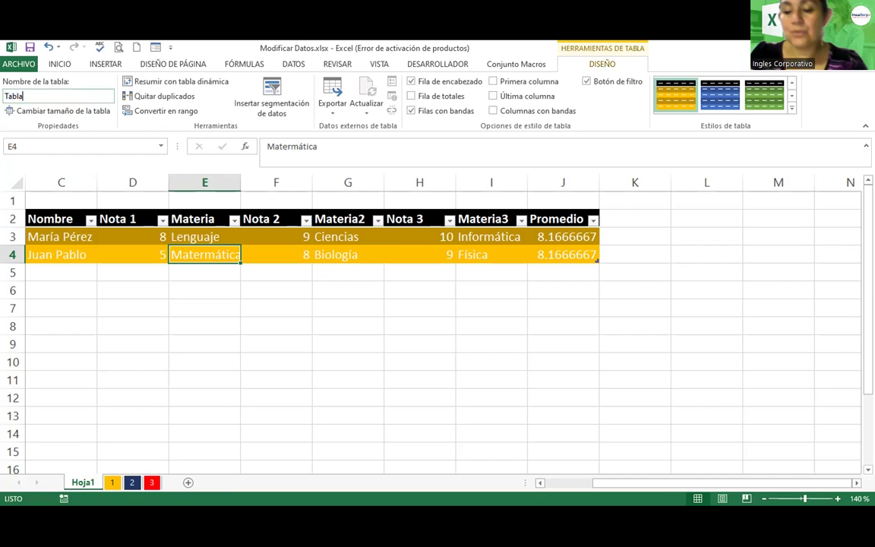
{"action": "type", "text": "_Alumnos"}
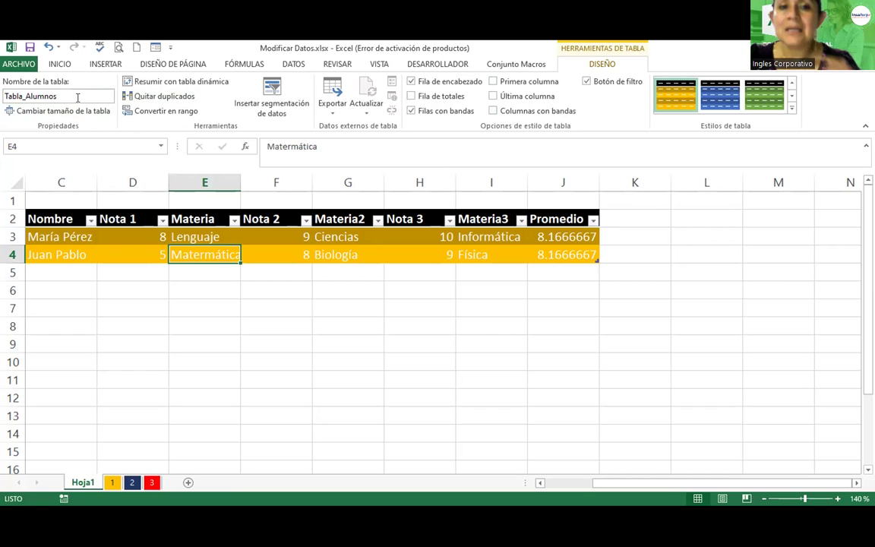
{"action": "left_click", "coordinate": [77, 97]}
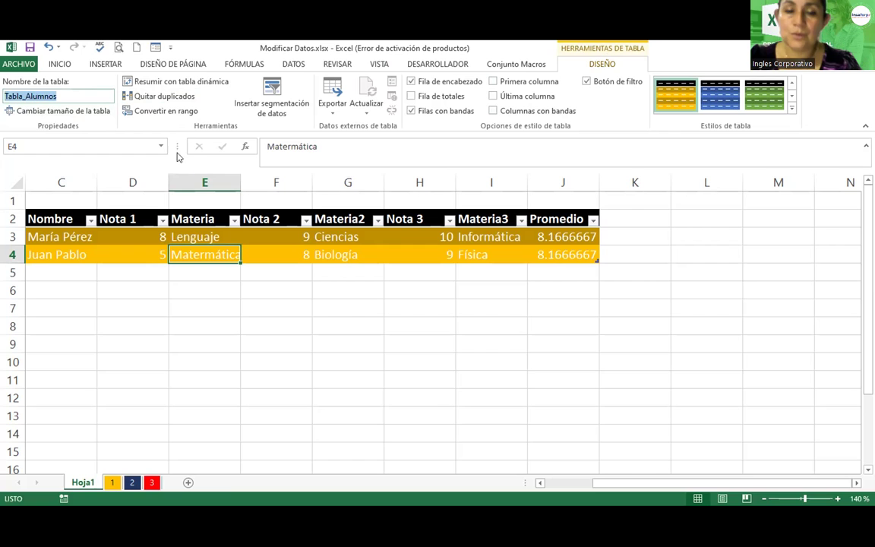
{"action": "left_click", "coordinate": [277, 239]}
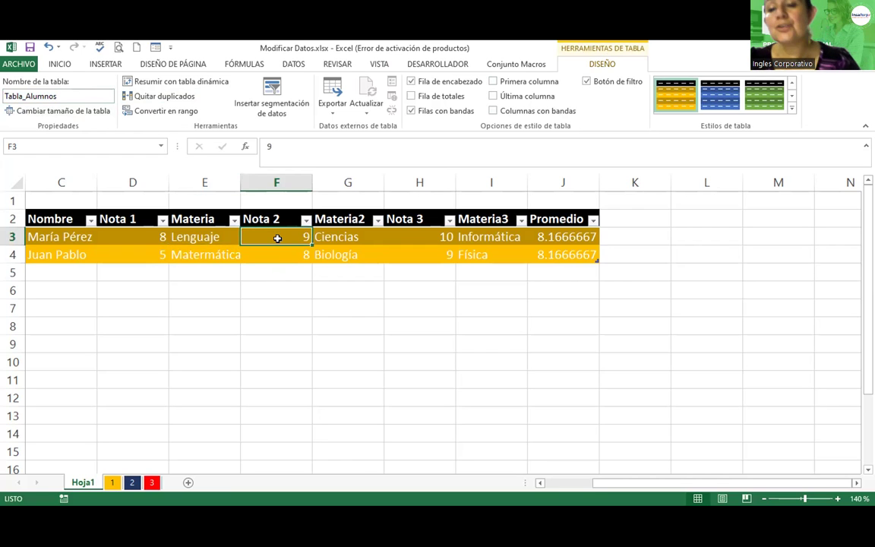
Step: Keep banded rows on and remove the filter buttons from the table header
{"action": "left_click", "coordinate": [412, 112]}
{"action": "left_click", "coordinate": [412, 112]}
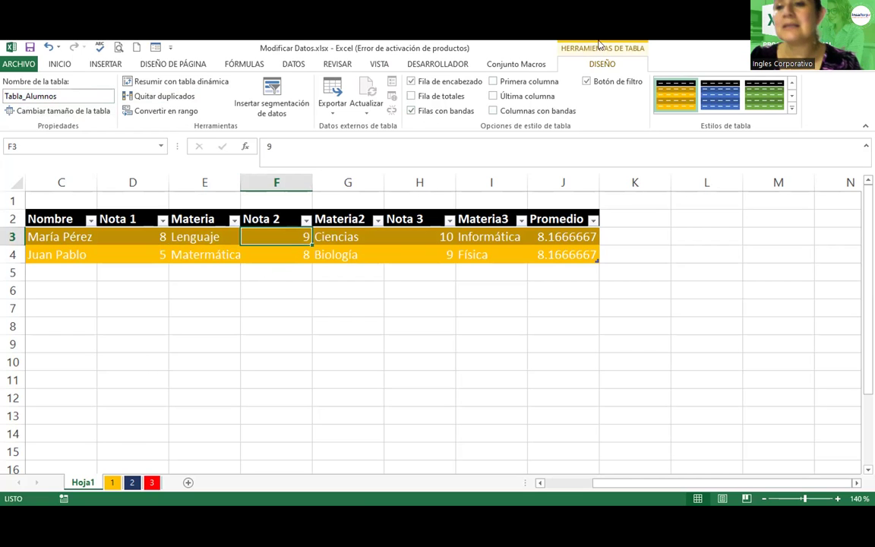
{"action": "left_click", "coordinate": [586, 81]}
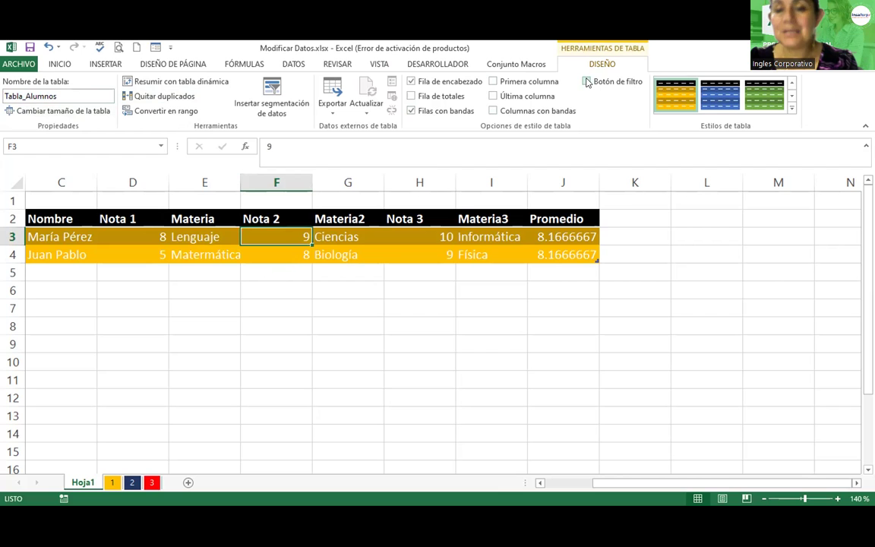
{"action": "left_click", "coordinate": [586, 81]}
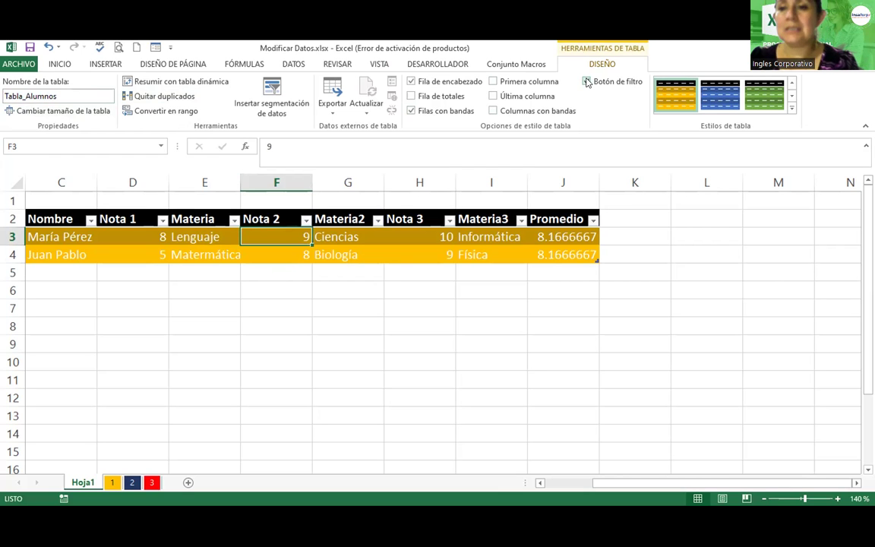
{"action": "left_click", "coordinate": [586, 82]}
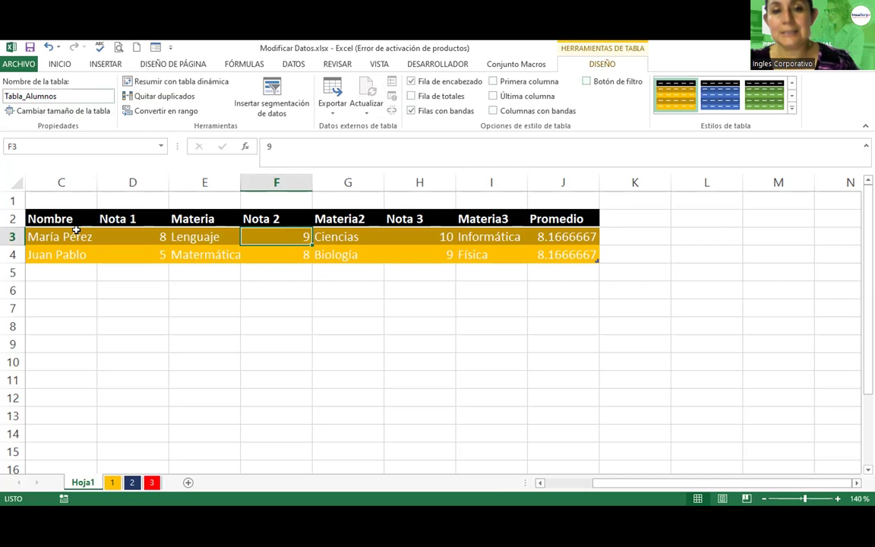
Step: Add a totals row to Tabla_Alumnos, summing 16.333333 under Promedio
{"action": "left_click", "coordinate": [100, 301]}
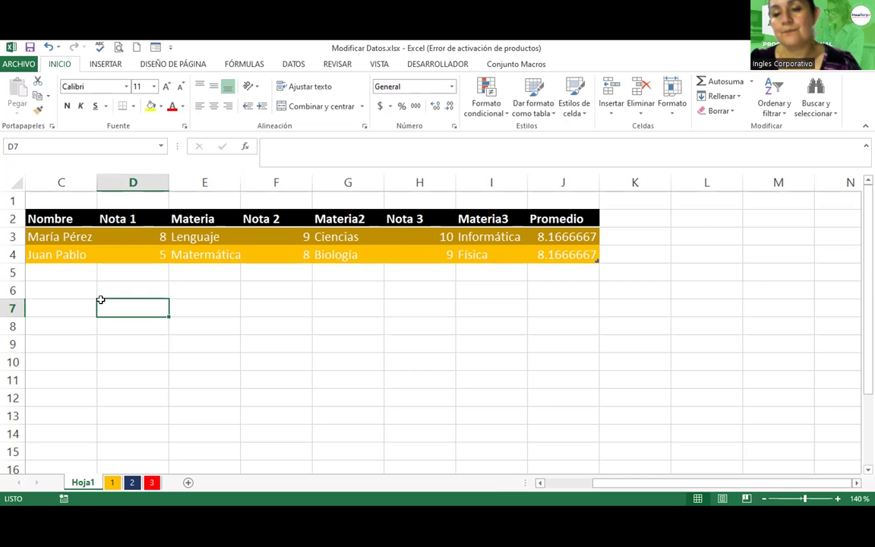
{"action": "left_click", "coordinate": [293, 252]}
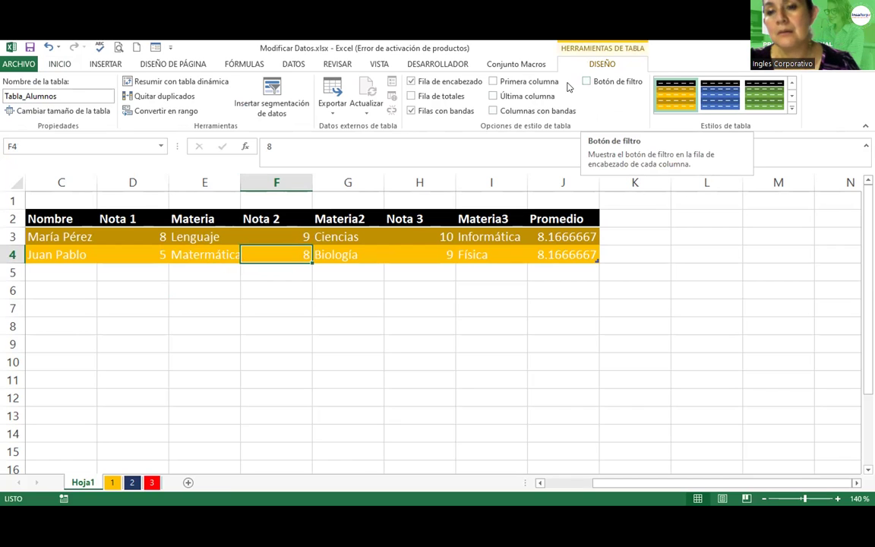
{"action": "left_click", "coordinate": [411, 97]}
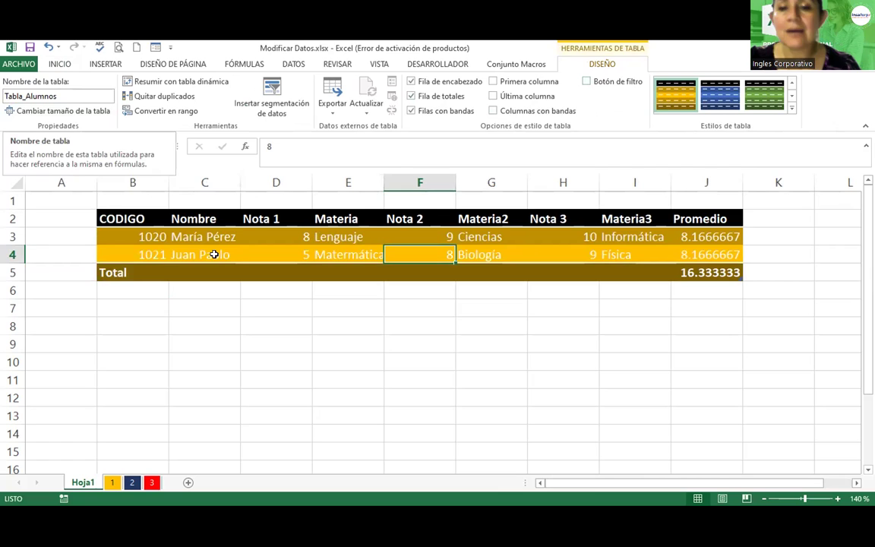
{"action": "left_click", "coordinate": [250, 323]}
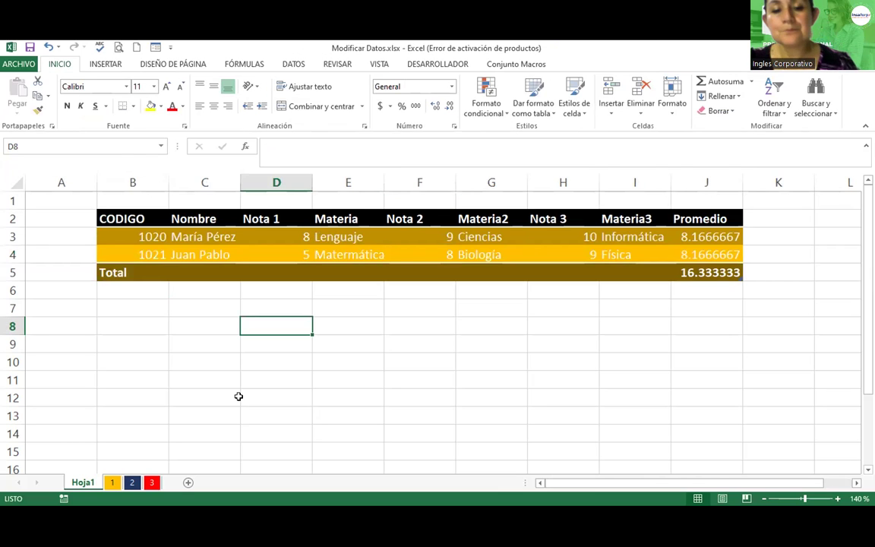
Step: Rename the Hoja1 sheet to Formato_Tabla
{"action": "double_click", "coordinate": [84, 482]}
{"action": "type", "text": "Formato_Tablas"}
{"action": "key", "text": "BackSpace"}
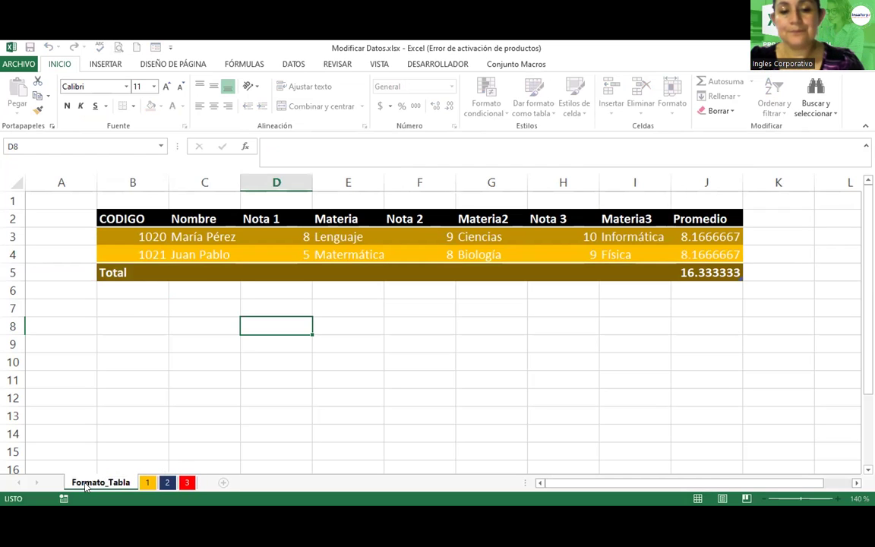
{"action": "key", "text": "Return"}
Step: Give the Formato_Tabla sheet tab a blue colour
{"action": "right_click", "coordinate": [85, 486]}
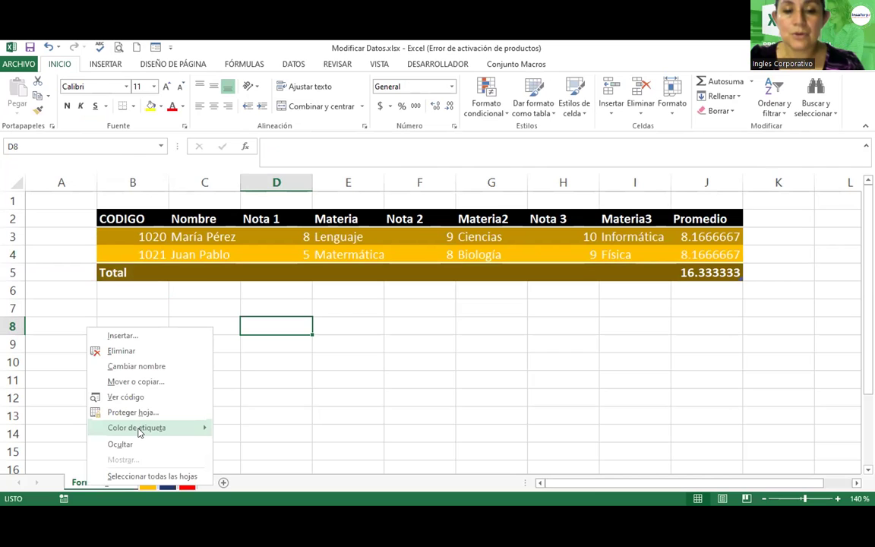
{"action": "mouse_move", "coordinate": [146, 428]}
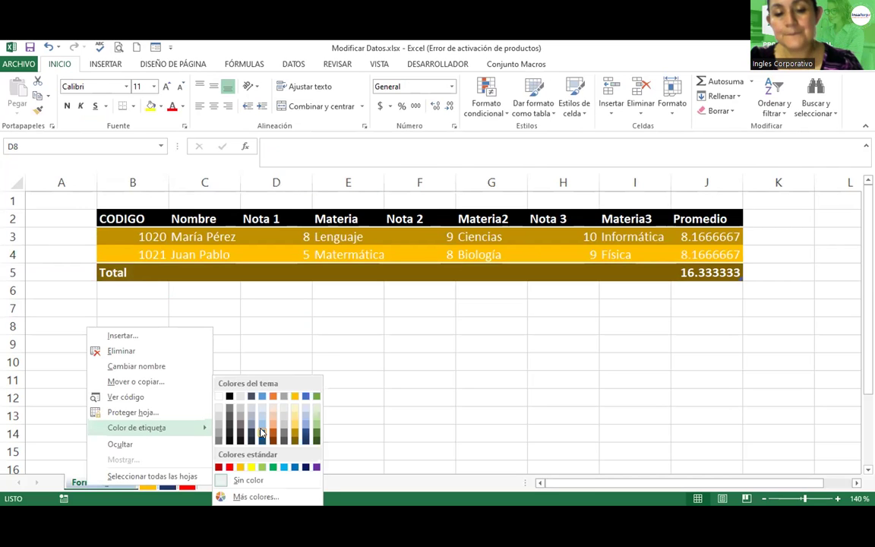
{"action": "left_click", "coordinate": [144, 482]}
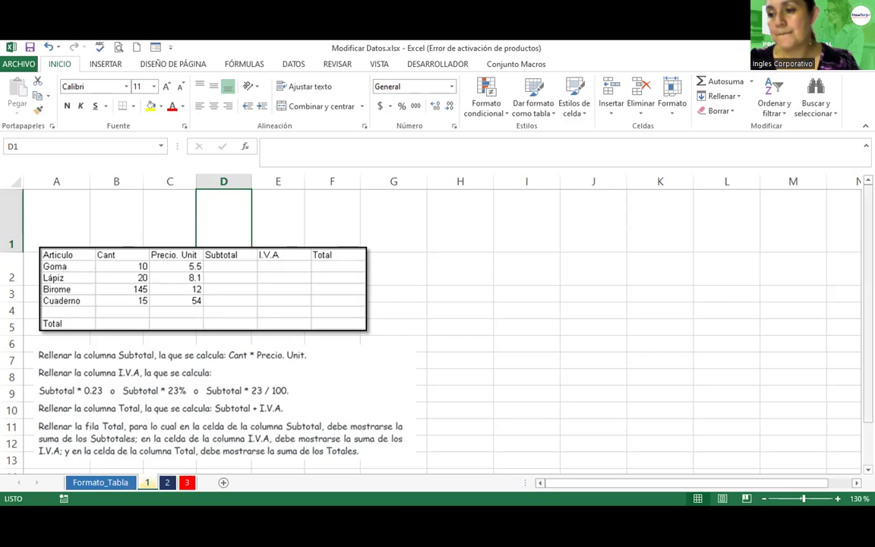
Step: Rename sheet 2 to Formatos, then return to Formato_Tabla and inspect cell J3
{"action": "left_click", "coordinate": [168, 482]}
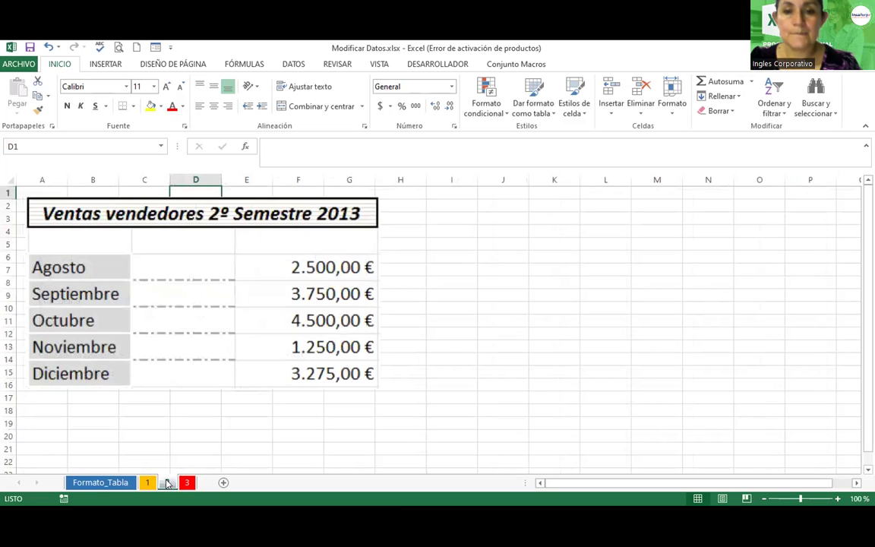
{"action": "left_click", "coordinate": [538, 309]}
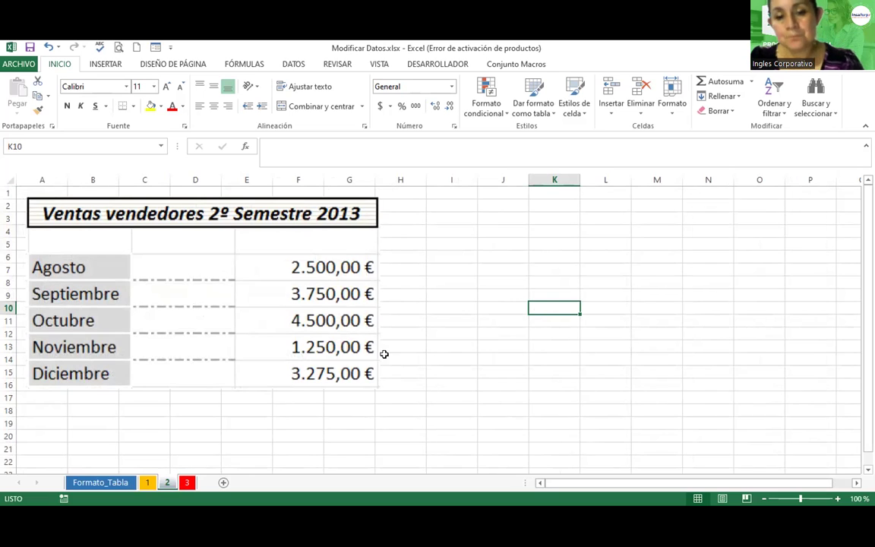
{"action": "left_click_drag", "start_coordinate": [167, 482], "coordinate": [167, 482]}
{"action": "type", "text": "Formatos"}
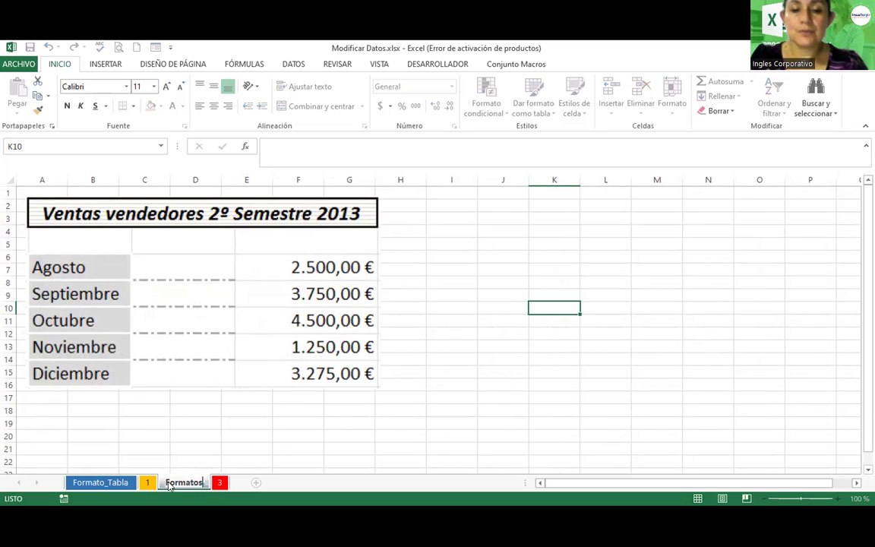
{"action": "left_click", "coordinate": [89, 484]}
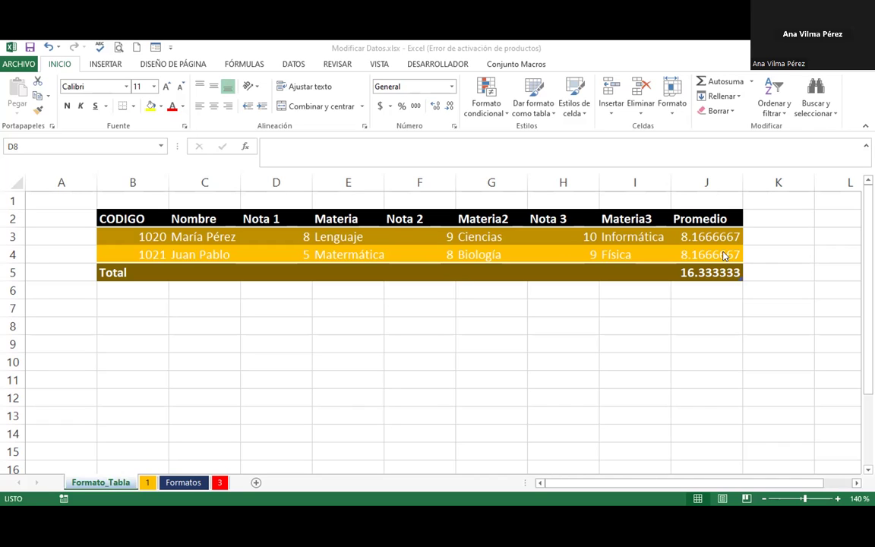
{"action": "left_click", "coordinate": [702, 237]}
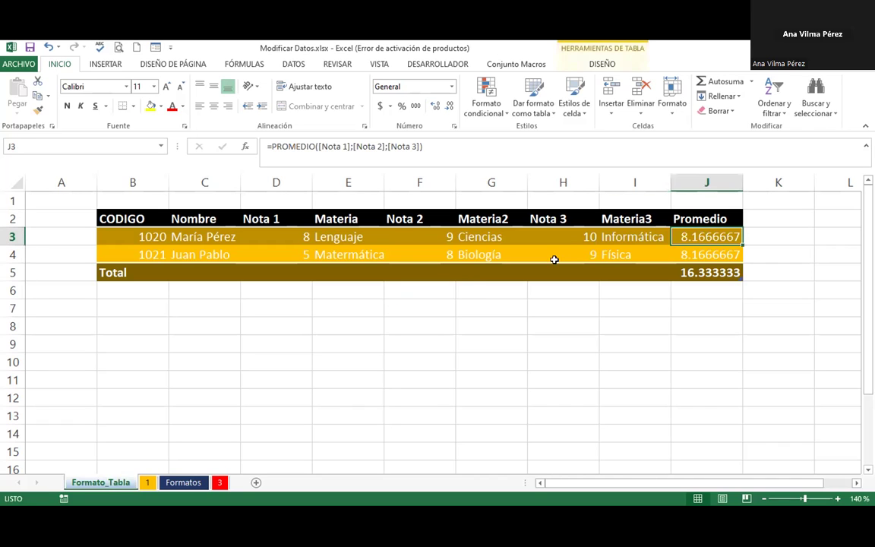
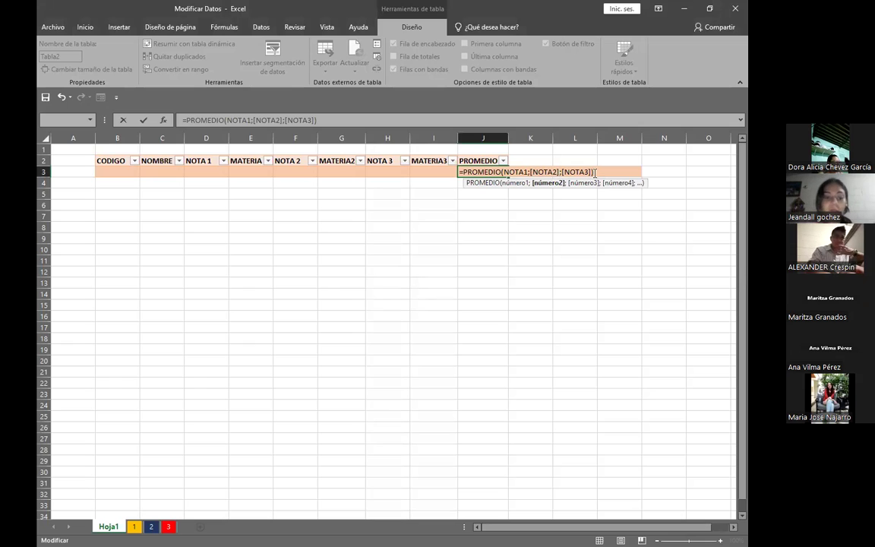
Step: Strip J3's old formula arguments back to =PROMEDIO(
{"action": "left_click", "coordinate": [581, 177]}
{"action": "key", "text": "BackSpace"}
{"action": "key", "text": "BackSpace"}
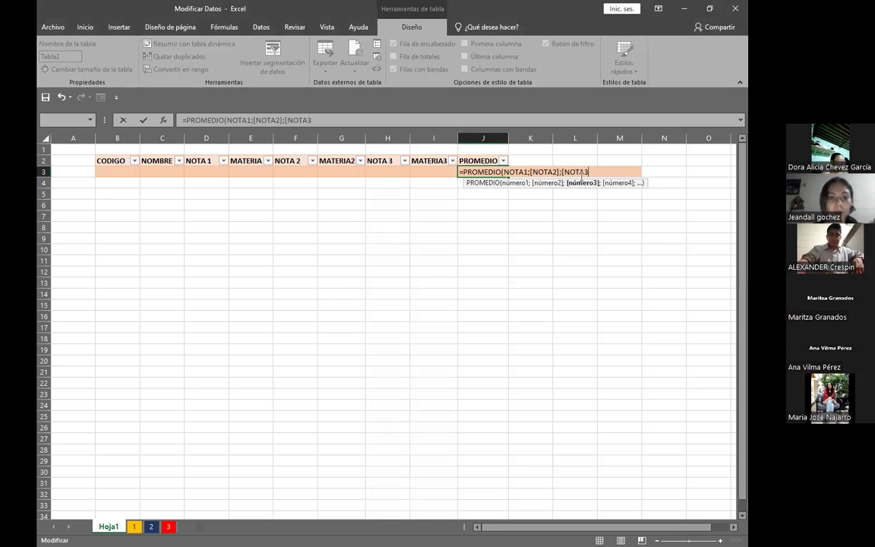
{"action": "key", "text": "BackSpace"}
{"action": "key", "text": "BackSpace"}
{"action": "key", "text": "BackSpace"}
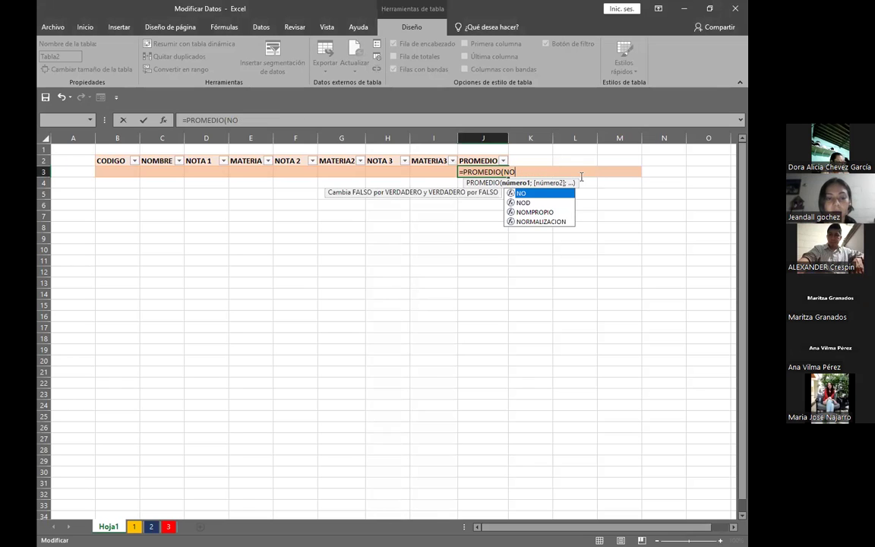
{"action": "key", "text": "BackSpace"}
{"action": "key", "text": "BackSpace"}
{"action": "key", "text": "BackSpace"}
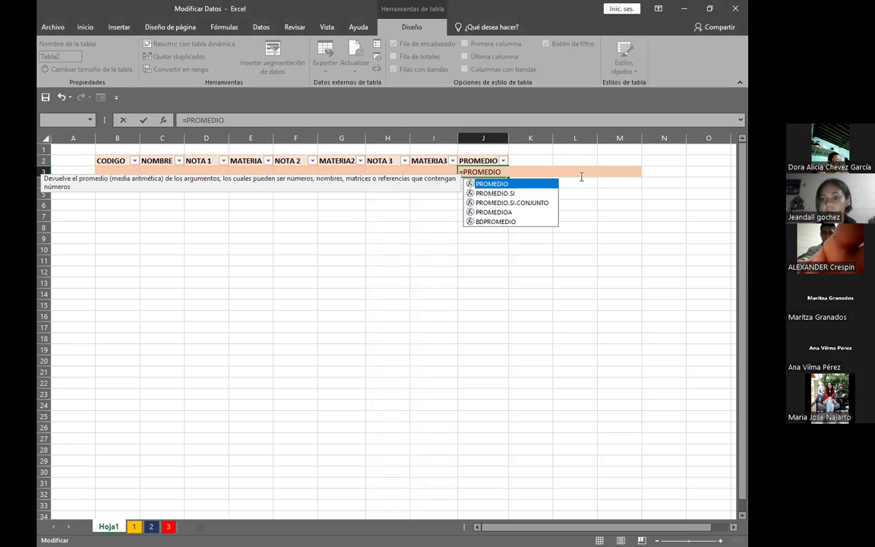
{"action": "type", "text": "("}
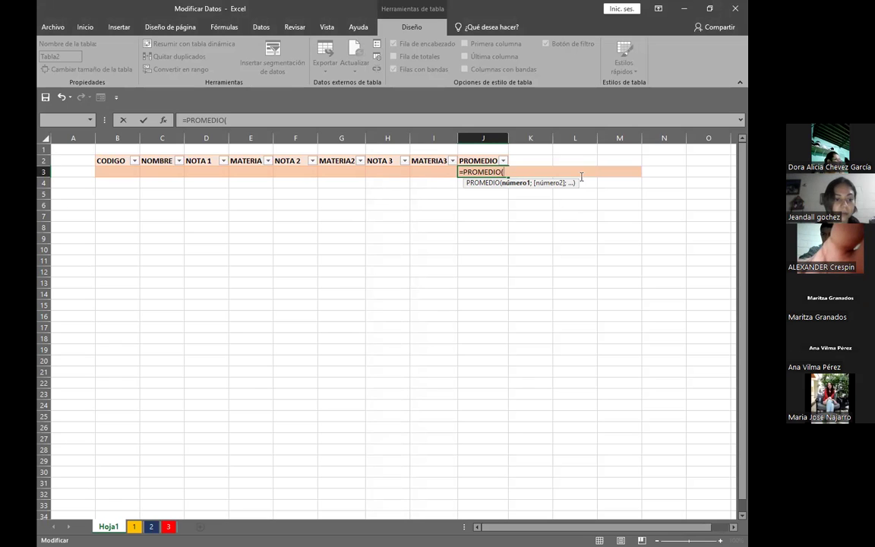
Step: Complete J3 as =PROMEDIO of D3, F3 and H3 (NOTA 1–3) and commit it
{"action": "right_click", "coordinate": [581, 178]}
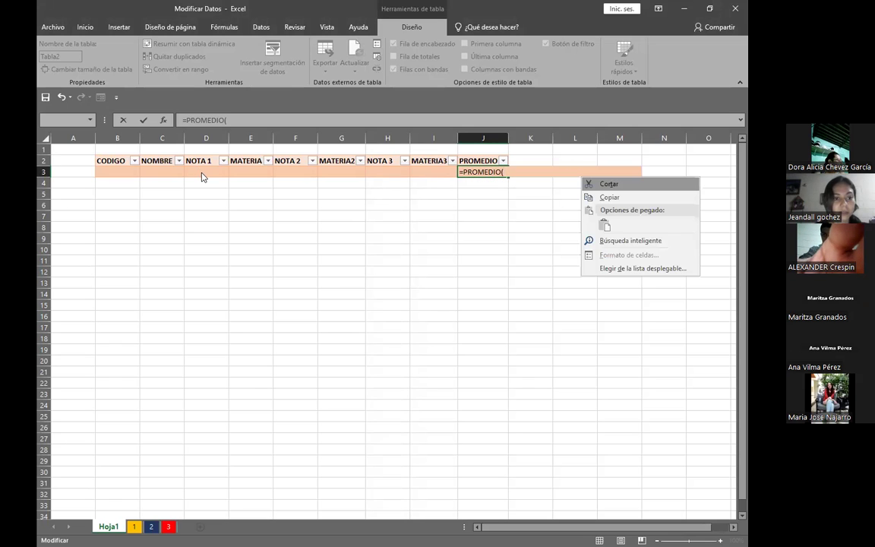
{"action": "left_click", "coordinate": [206, 167]}
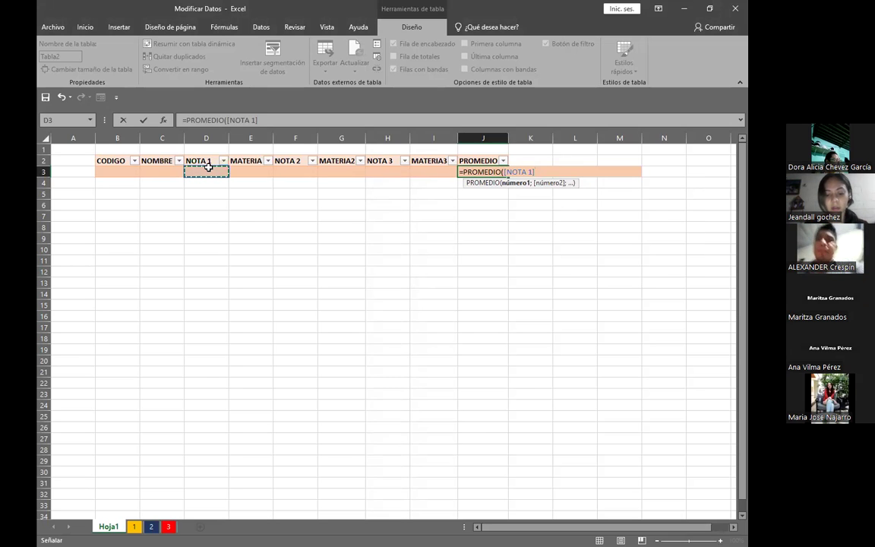
{"action": "type", "text": ";"}
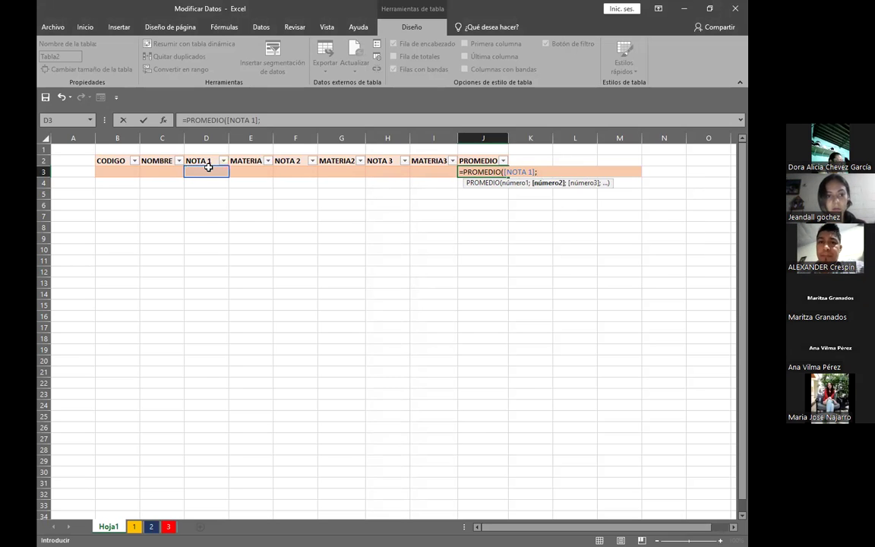
{"action": "left_click", "coordinate": [288, 174]}
{"action": "key", "text": "F8"}
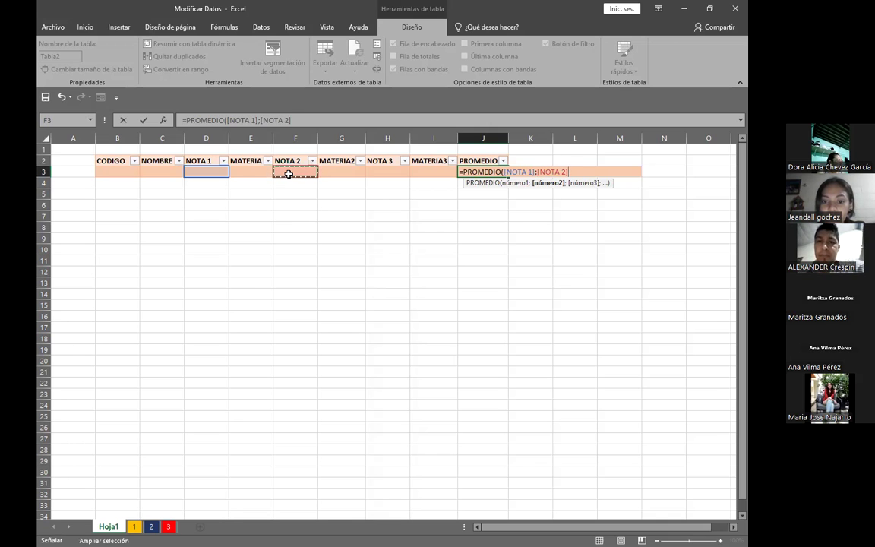
{"action": "type", "text": ";"}
{"action": "left_click", "coordinate": [384, 179]}
{"action": "type", "text": ")"}
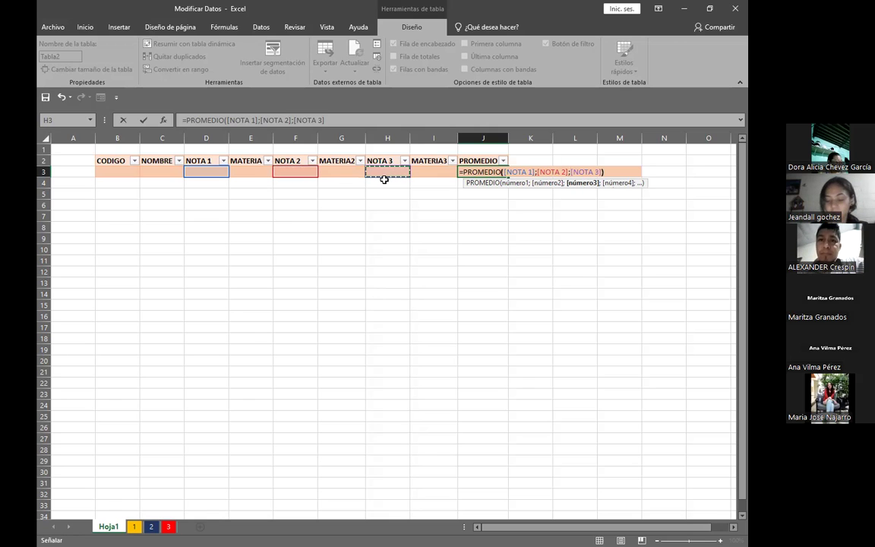
{"action": "key", "text": "Return"}
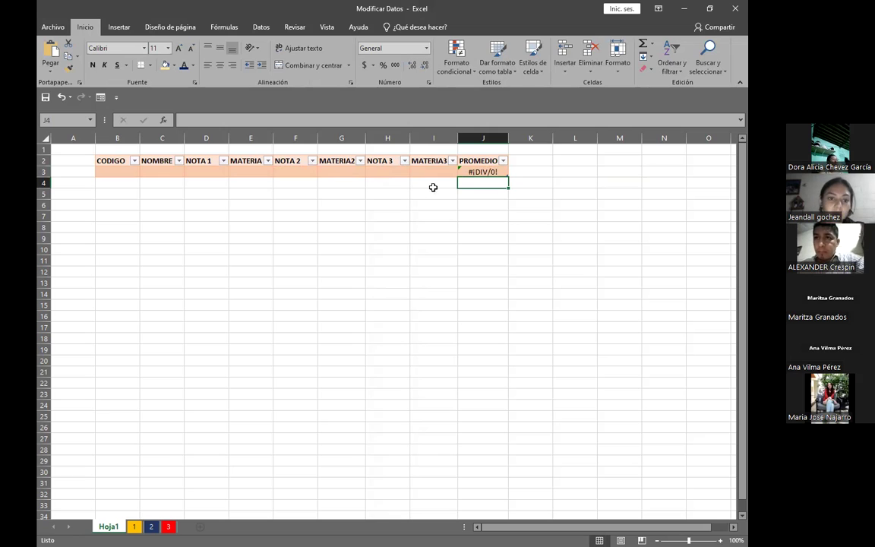
{"action": "left_click", "coordinate": [127, 171]}
{"action": "left_click", "coordinate": [417, 171]}
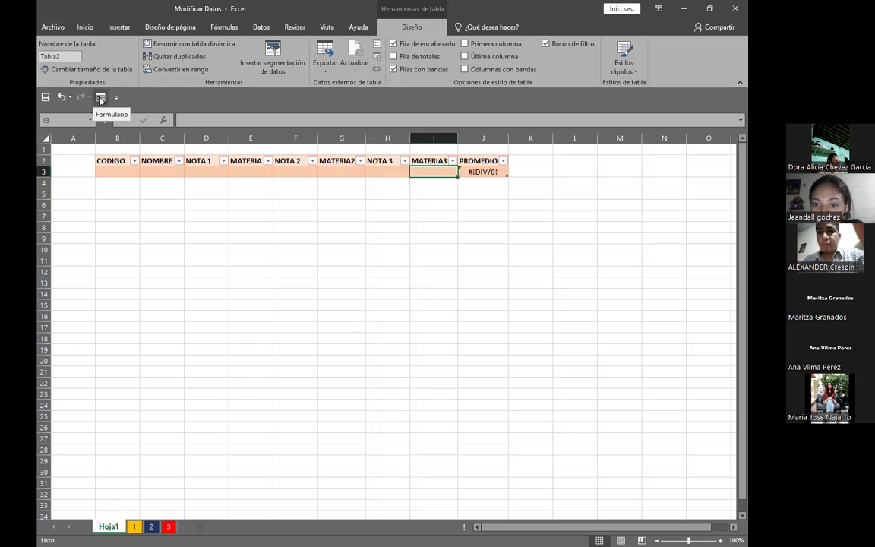
Step: Add a student record via Formulario with code, name and subjects LENGUAJE, INFORMATICA, CIENCIAS
{"action": "left_click", "coordinate": [101, 100]}
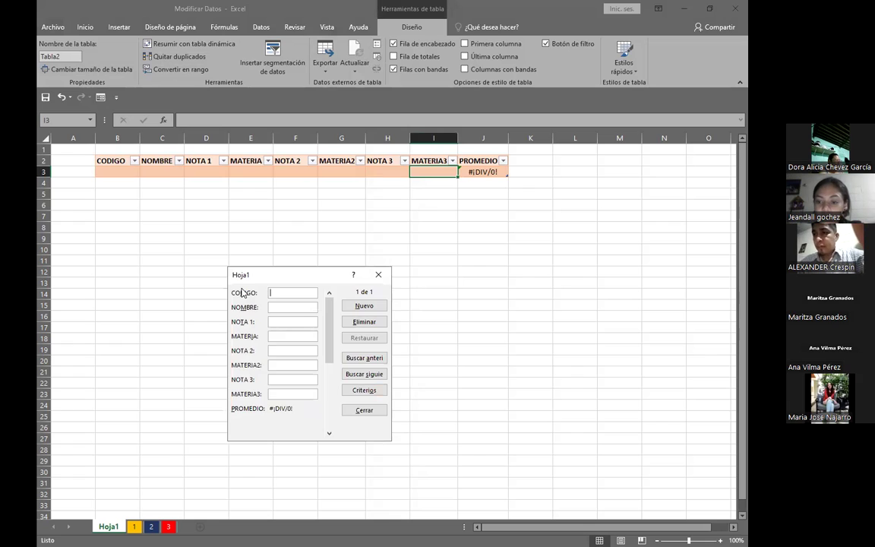
{"action": "type", "text": "1010"}
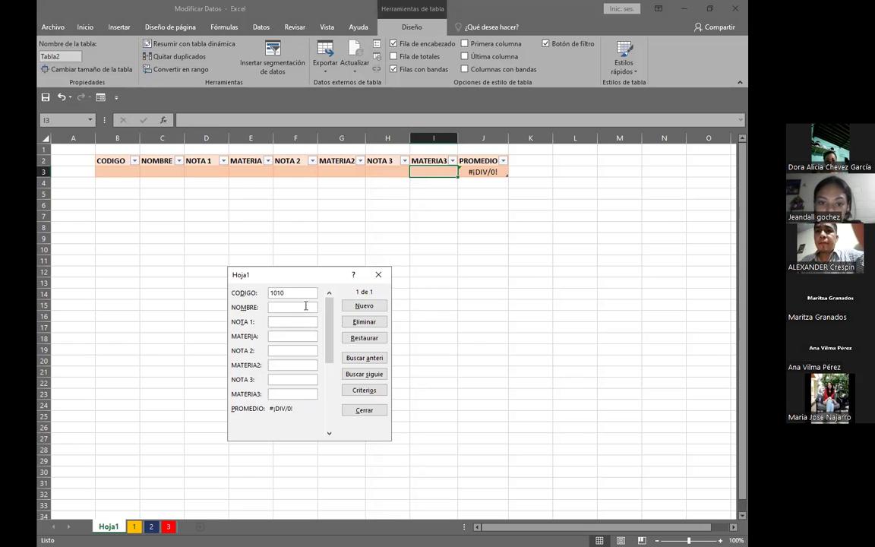
{"action": "left_click", "coordinate": [303, 307]}
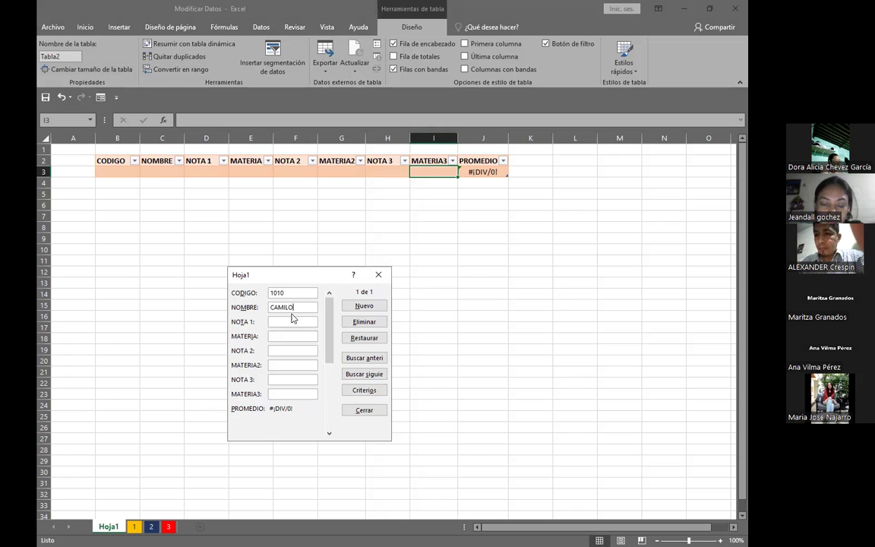
{"action": "type", "text": "PO"}
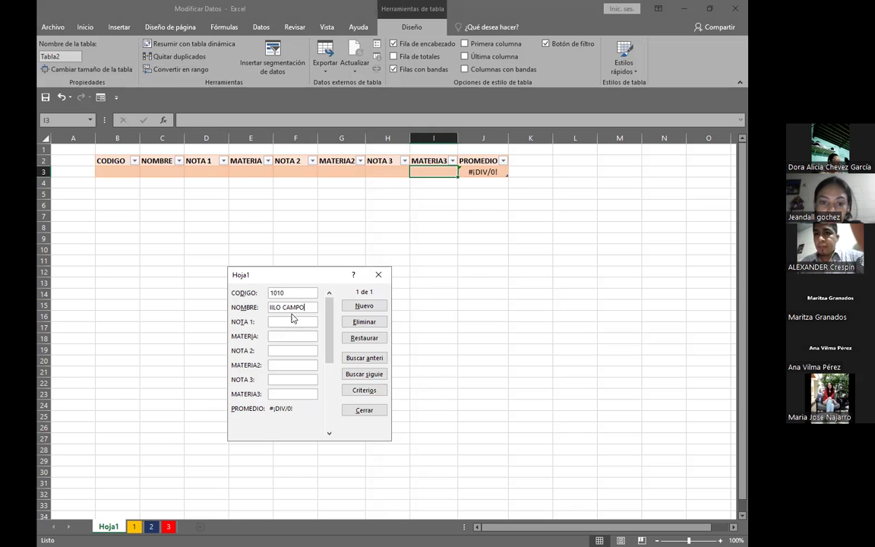
{"action": "type", "text": "8"}
{"action": "left_click", "coordinate": [295, 336]}
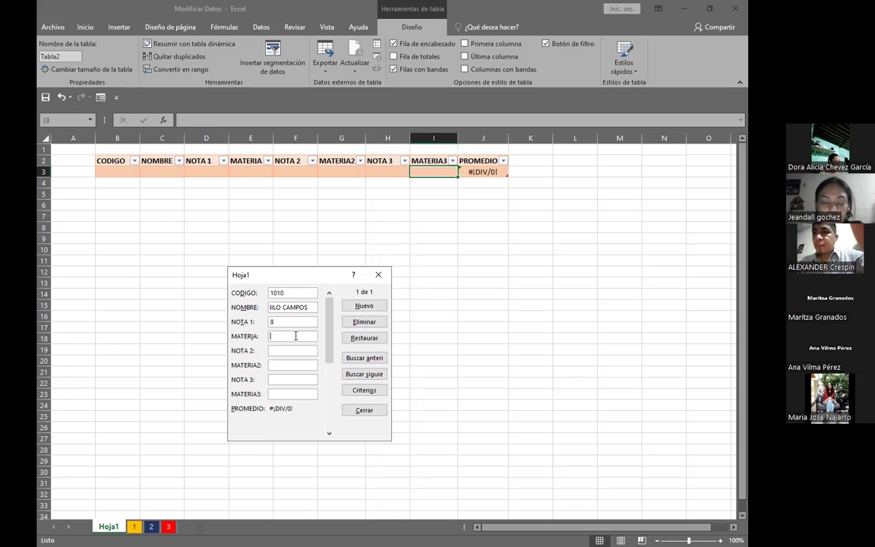
{"action": "type", "text": "LENGUAJE"}
{"action": "left_click", "coordinate": [295, 347]}
{"action": "type", "text": "9"}
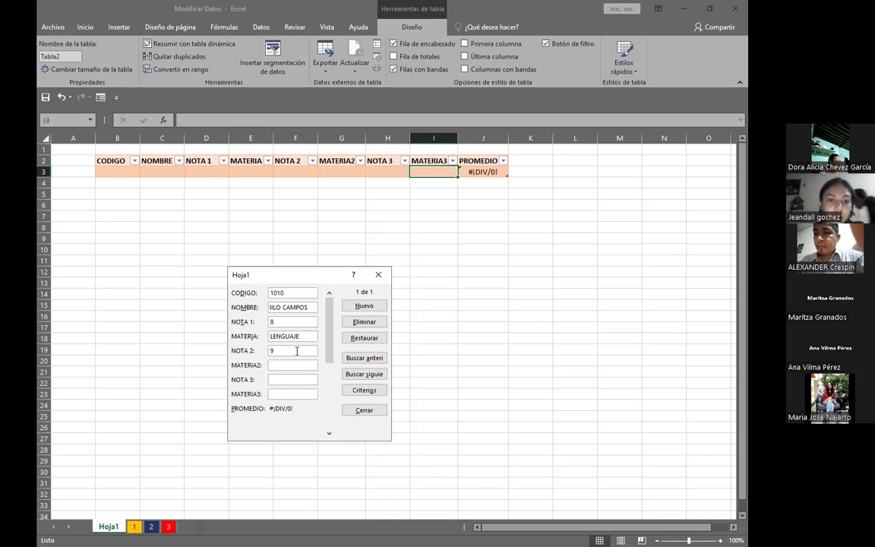
{"action": "left_click", "coordinate": [299, 365]}
{"action": "type", "text": "INFORMA"}
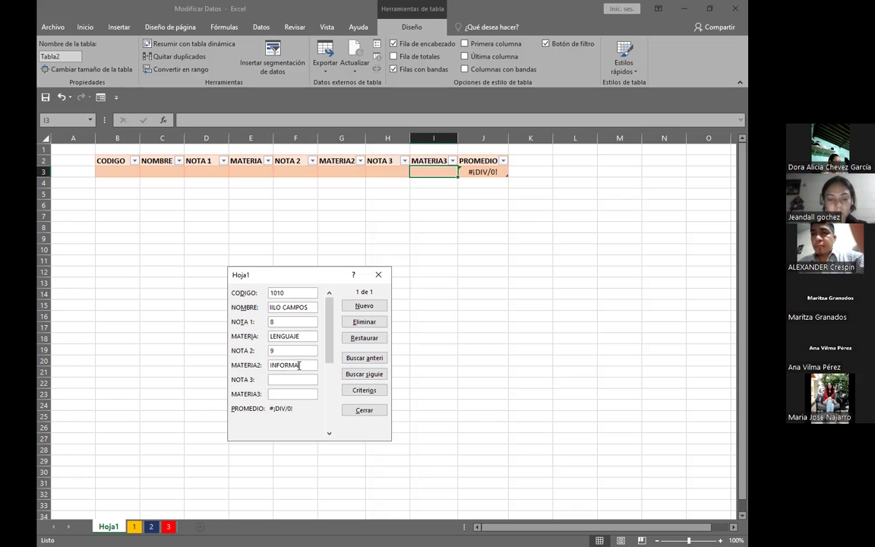
{"action": "type", "text": "TICA"}
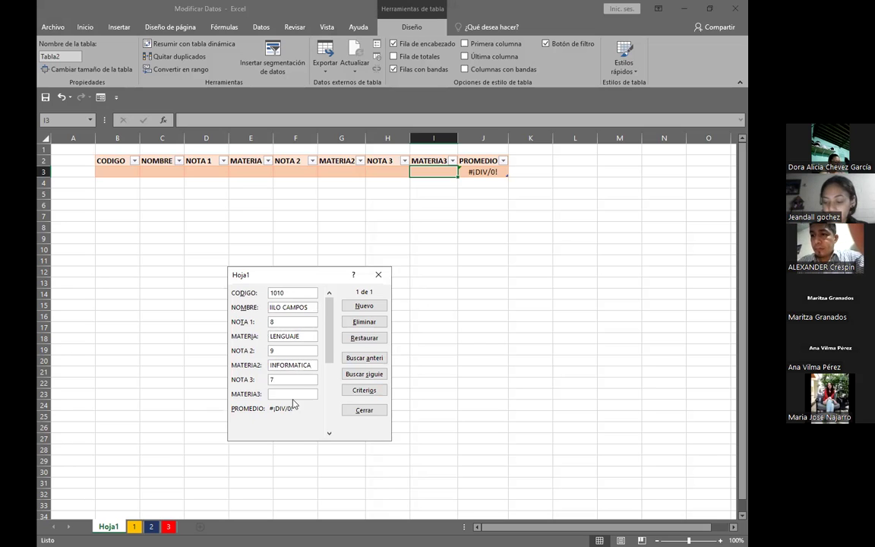
{"action": "left_click", "coordinate": [295, 394]}
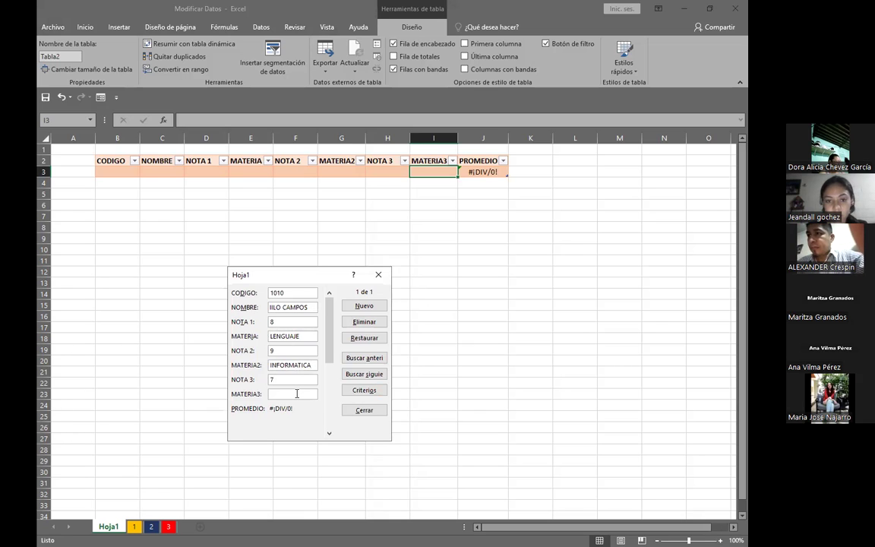
{"action": "type", "text": "CIENCIAS"}
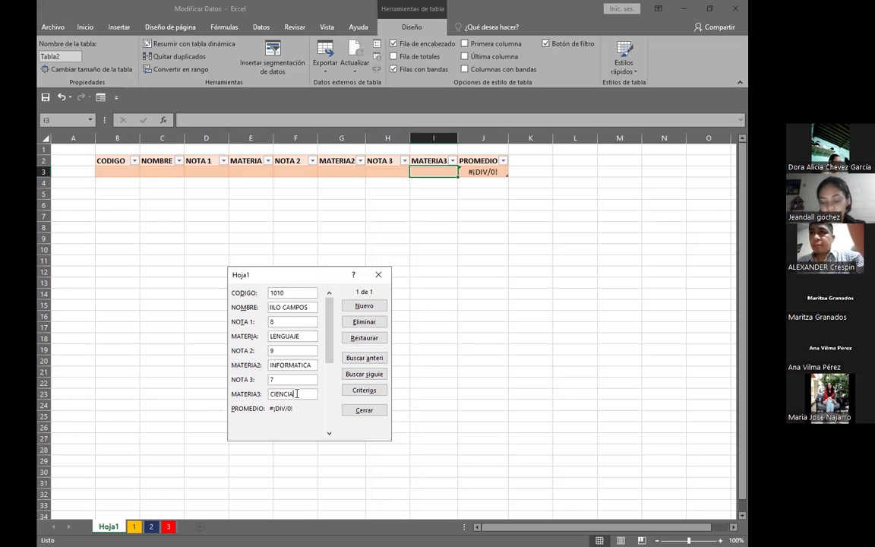
{"action": "left_click", "coordinate": [371, 309]}
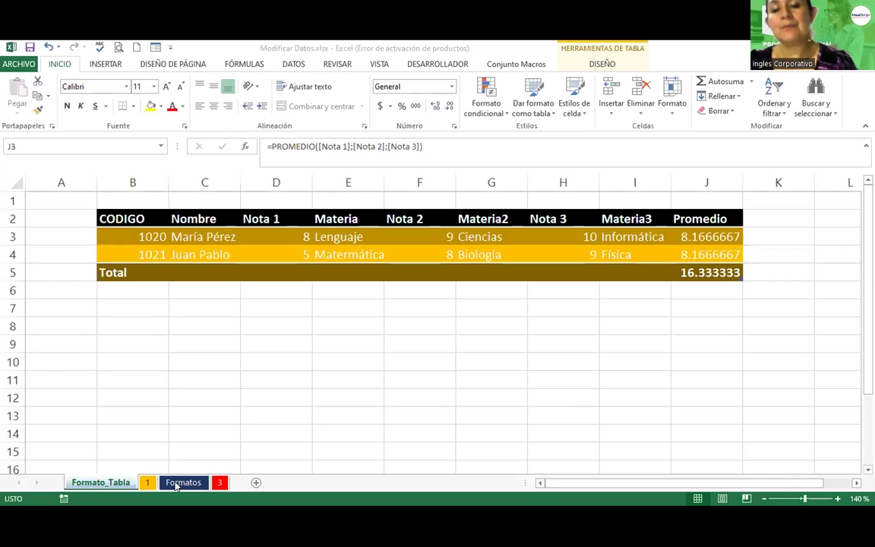
Step: On the Formatos sheet, shift the sales picture right and enter 'Ventas Vendedores 2° Semestre 2023' in B2
{"action": "left_click", "coordinate": [180, 483]}
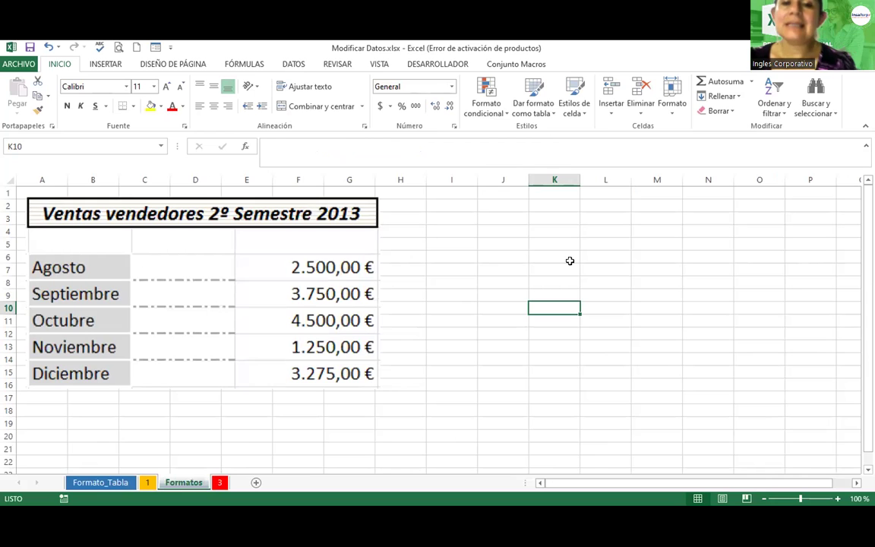
{"action": "mouse_move", "coordinate": [273, 277]}
{"action": "left_mouse_down"}
{"action": "mouse_move", "coordinate": [378, 301]}
{"action": "mouse_move", "coordinate": [740, 279]}
{"action": "left_mouse_up"}
{"action": "left_click", "coordinate": [85, 205]}
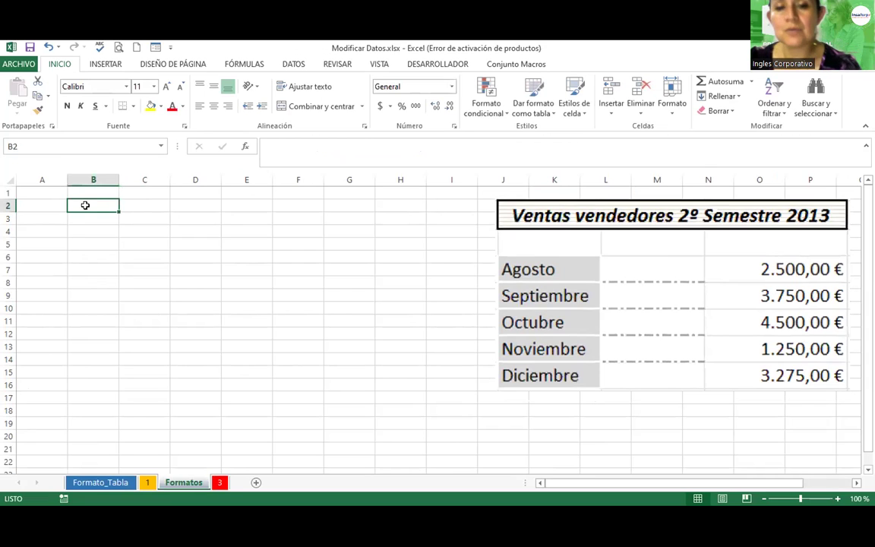
{"action": "type", "text": "Ventas"}
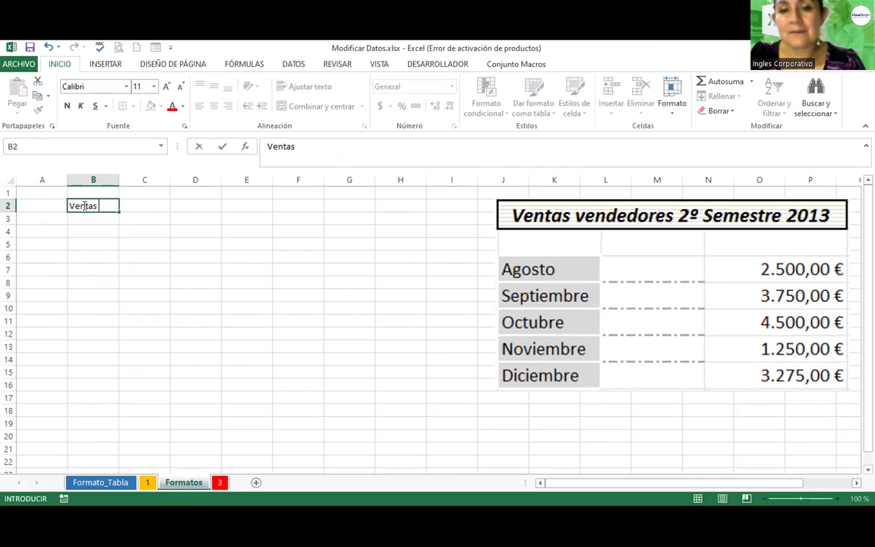
{"action": "type", "text": "endedores"}
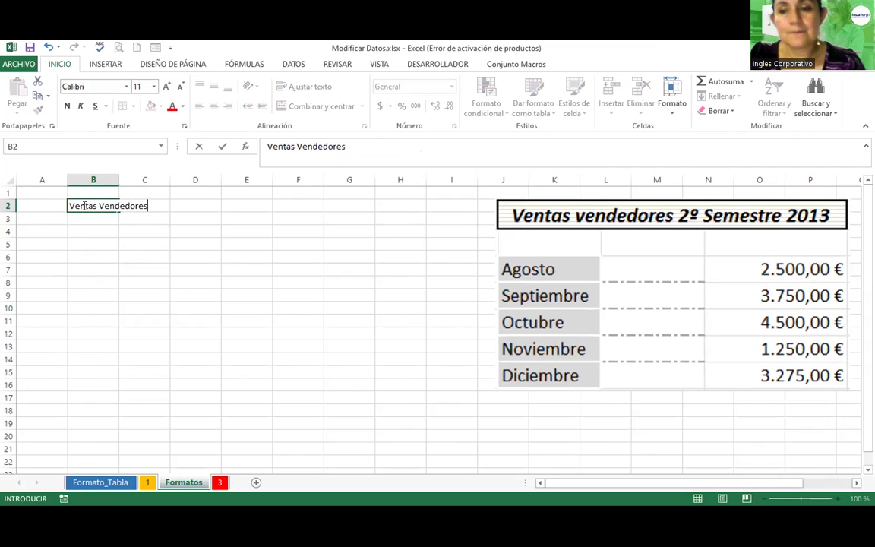
{"action": "type", "text": " 20"}
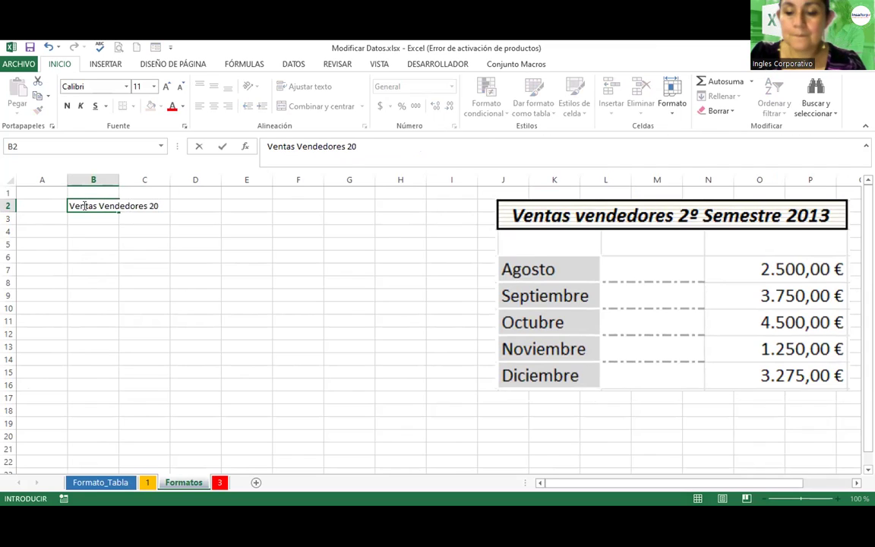
{"action": "key", "text": "BackSpace"}
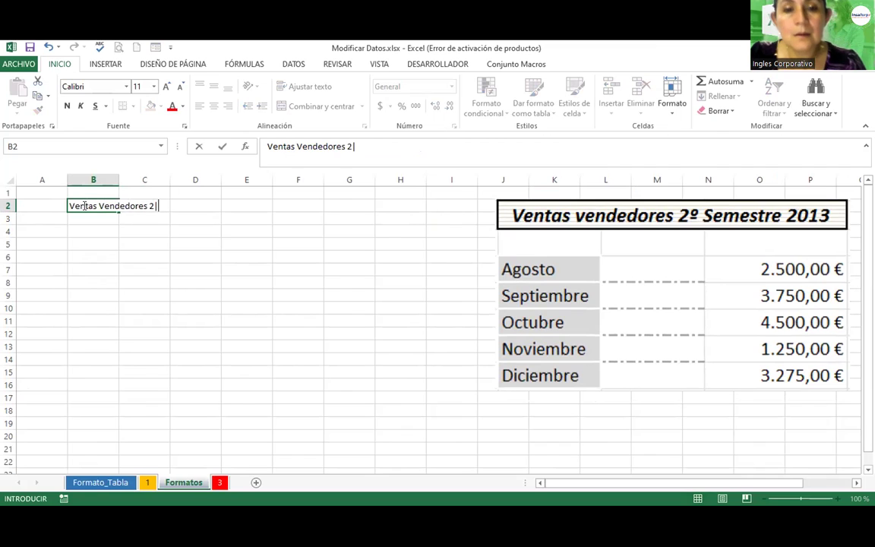
{"action": "type", "text": "Semes"}
{"action": "key", "text": "BackSpace"}
{"action": "key", "text": "BackSpace"}
{"action": "type", "text": "mestre 2020"}
{"action": "key", "text": "BackSpace"}
{"action": "type", "text": "3"}
{"action": "key", "text": "Return"}
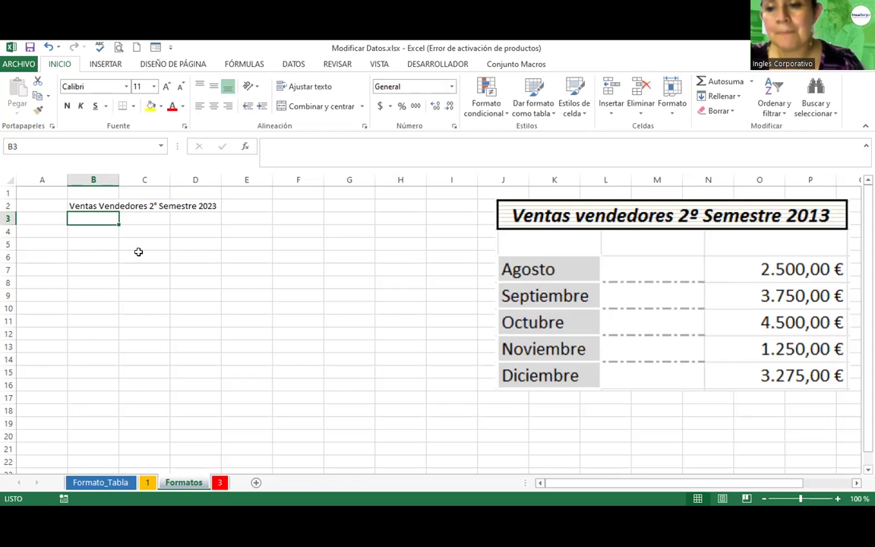
Step: Fill months Agosto through Diciembre into B4:B8 and move the sales picture left
{"action": "left_click", "coordinate": [82, 230]}
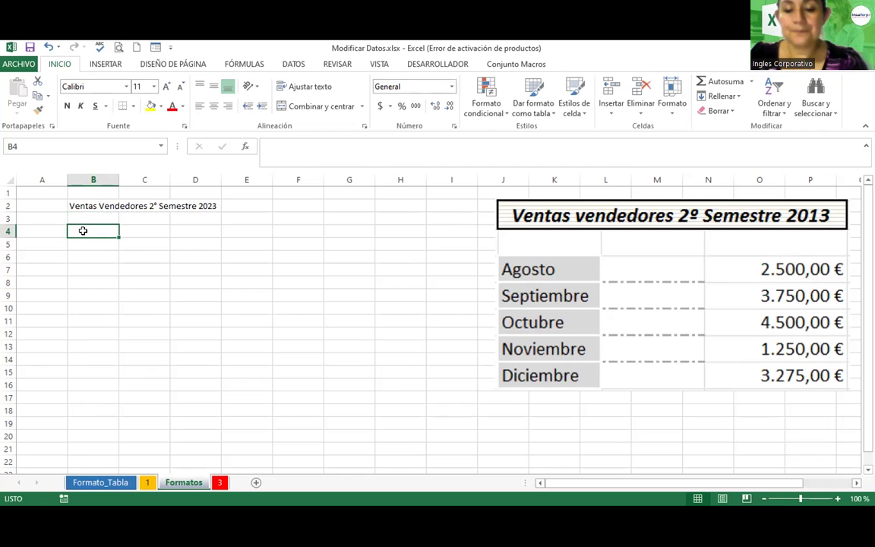
{"action": "type", "text": "Agosto"}
{"action": "key", "text": "Return"}
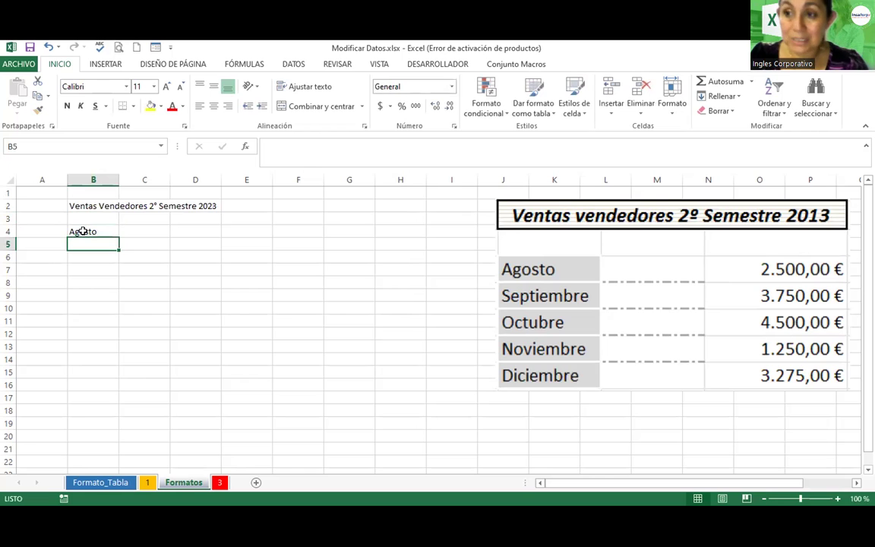
{"action": "left_click", "coordinate": [82, 231]}
{"action": "scroll", "coordinate": [83, 230], "scroll_direction": "up", "scroll_amount": 1}
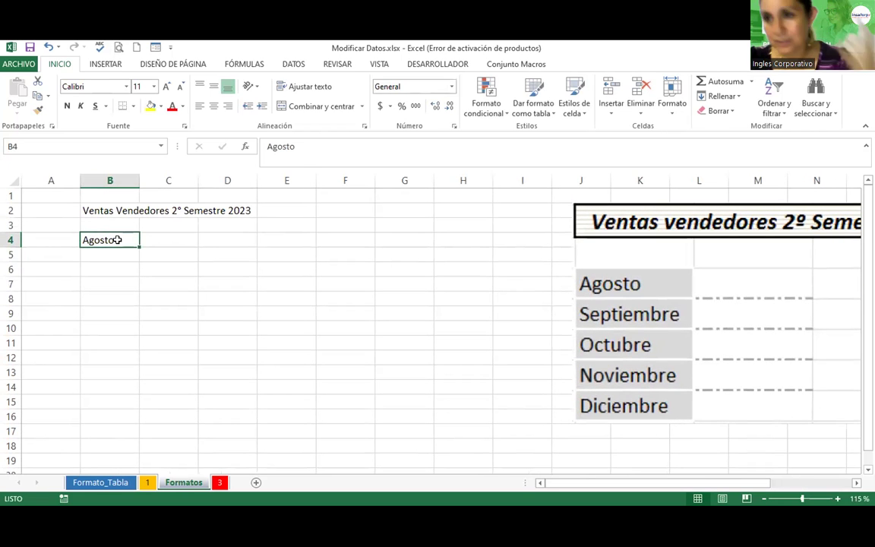
{"action": "left_click_drag", "start_coordinate": [138, 244], "coordinate": [141, 304]}
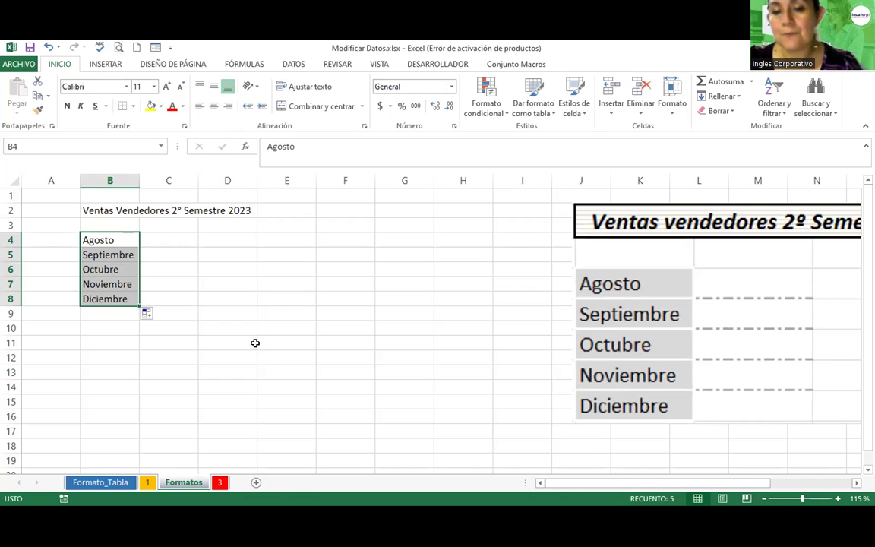
{"action": "left_click_drag", "start_coordinate": [638, 341], "coordinate": [481, 348]}
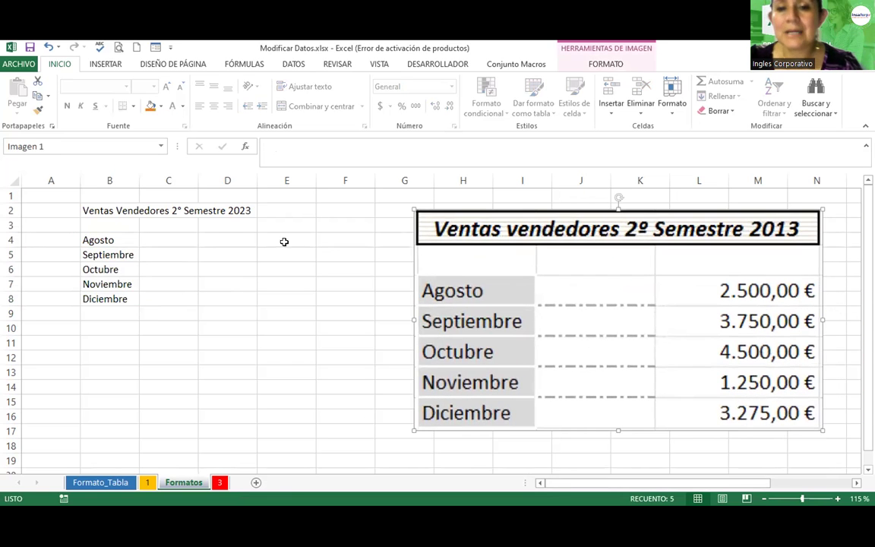
Step: Enter sales amounts 2500 and 3750 in D4 and D5
{"action": "left_click", "coordinate": [224, 237]}
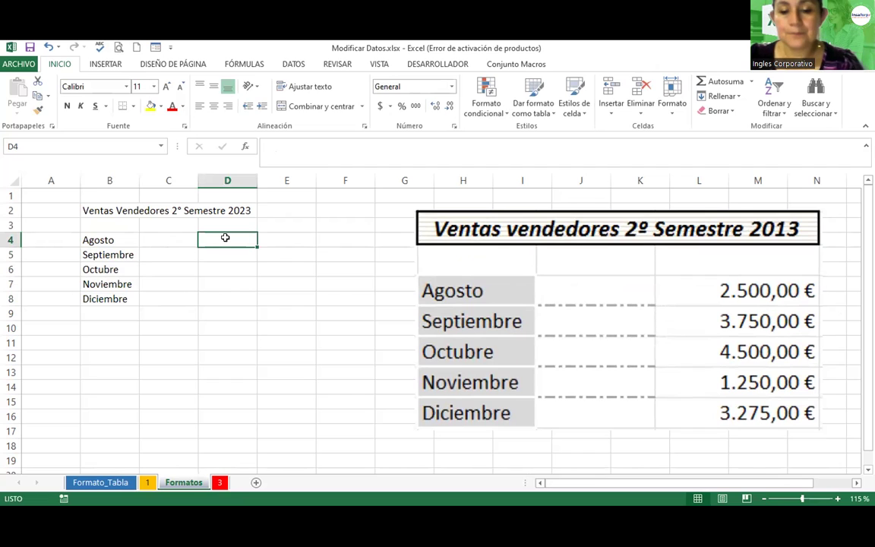
{"action": "type", "text": "2500"}
{"action": "key", "text": "Return"}
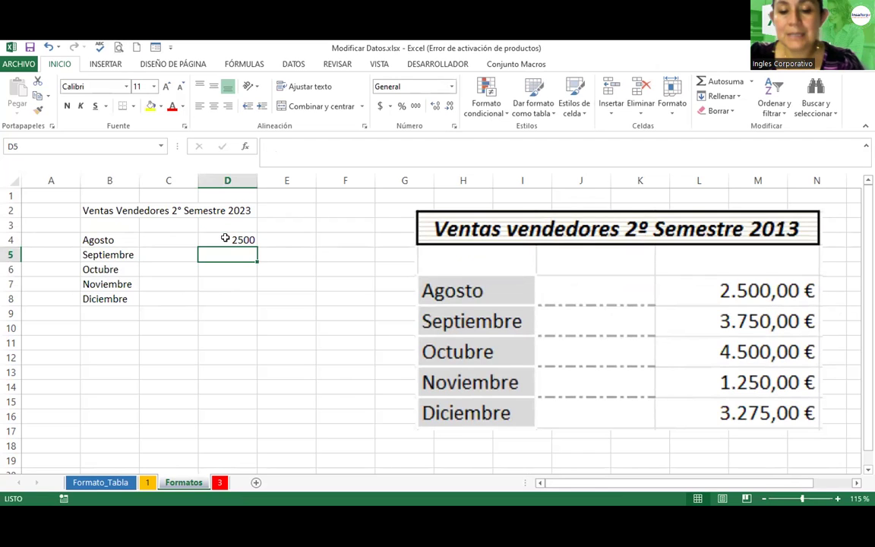
{"action": "type", "text": "375"}
{"action": "type", "text": "0"}
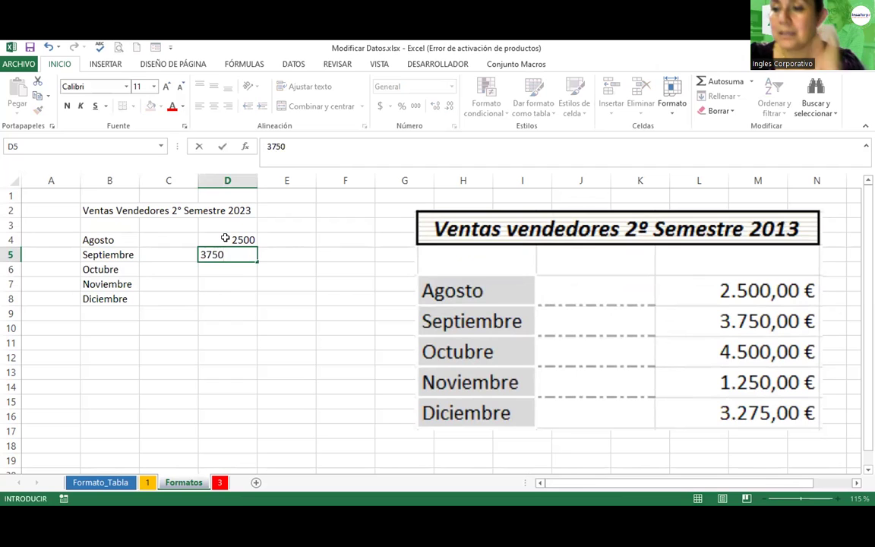
{"action": "key", "text": "Return"}
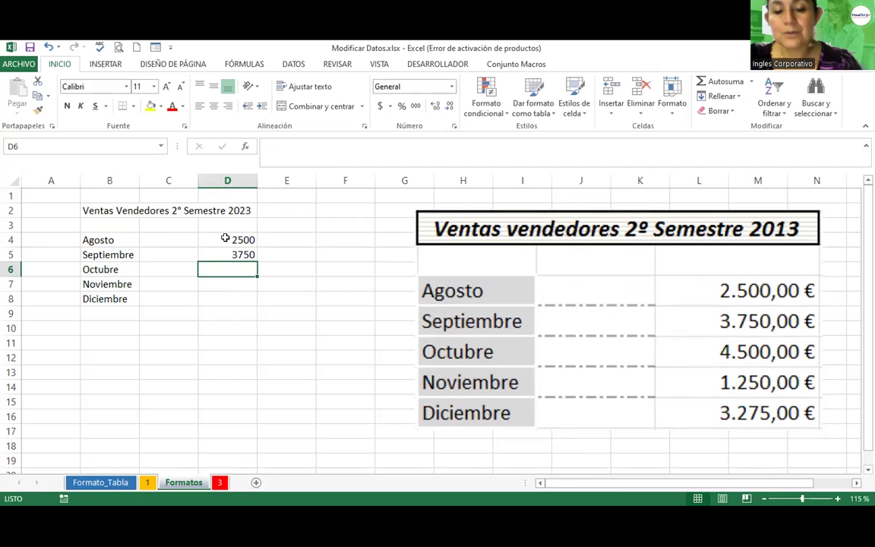
Step: Enter the remaining amounts 4500, 1250 and 3275 in D6:D8
{"action": "type", "text": "4500"}
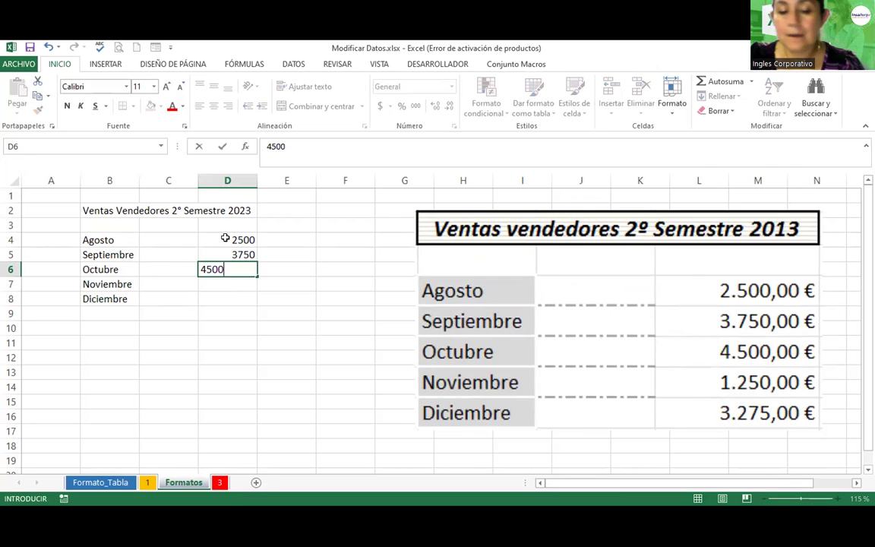
{"action": "key", "text": "Return"}
{"action": "type", "text": "1250"}
{"action": "key", "text": "Return"}
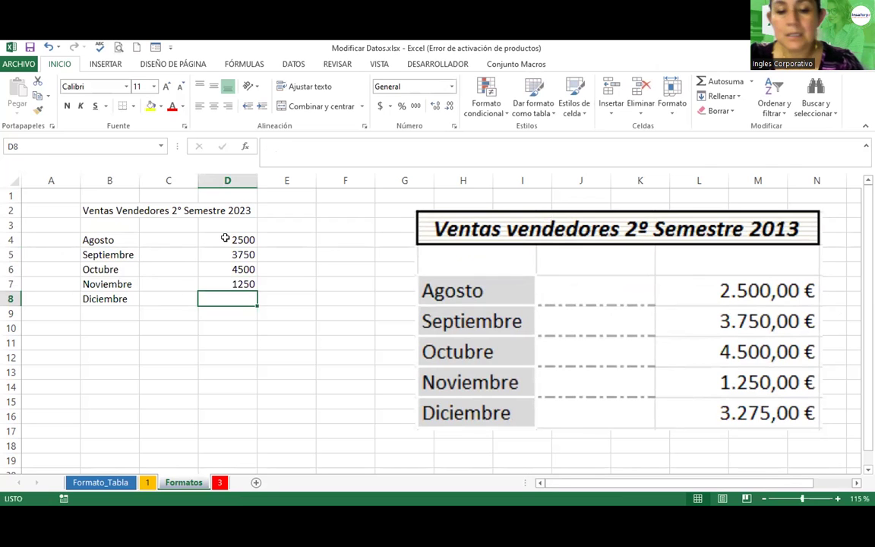
{"action": "type", "text": "3275"}
{"action": "key", "text": "Return"}
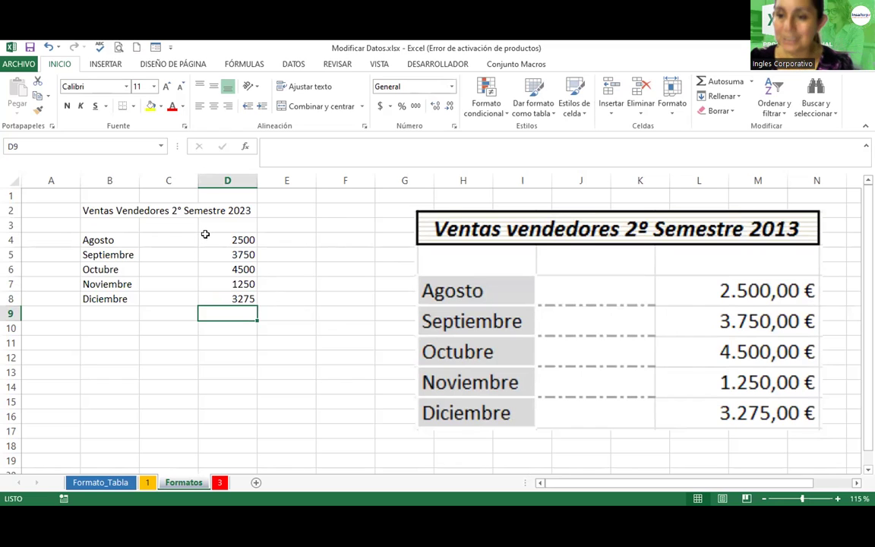
{"action": "left_click", "coordinate": [86, 211]}
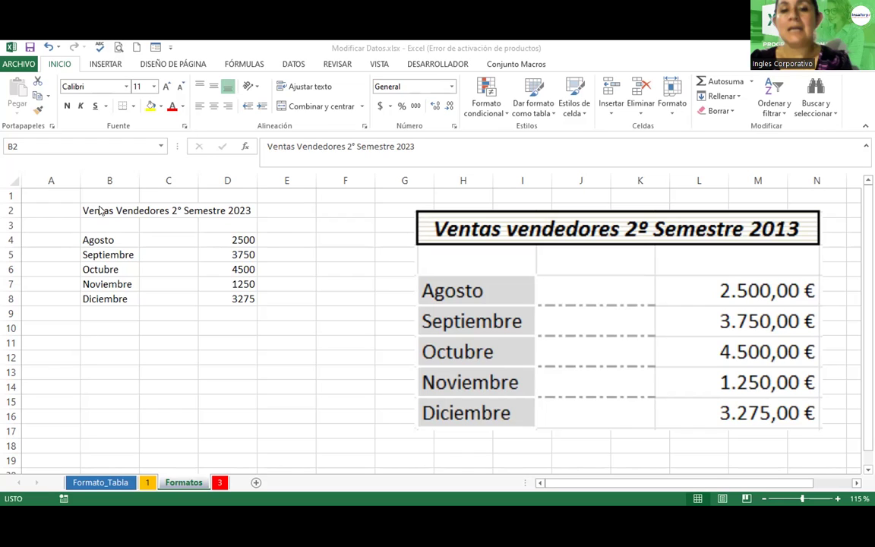
{"action": "left_click_drag", "start_coordinate": [99, 205], "coordinate": [231, 208]}
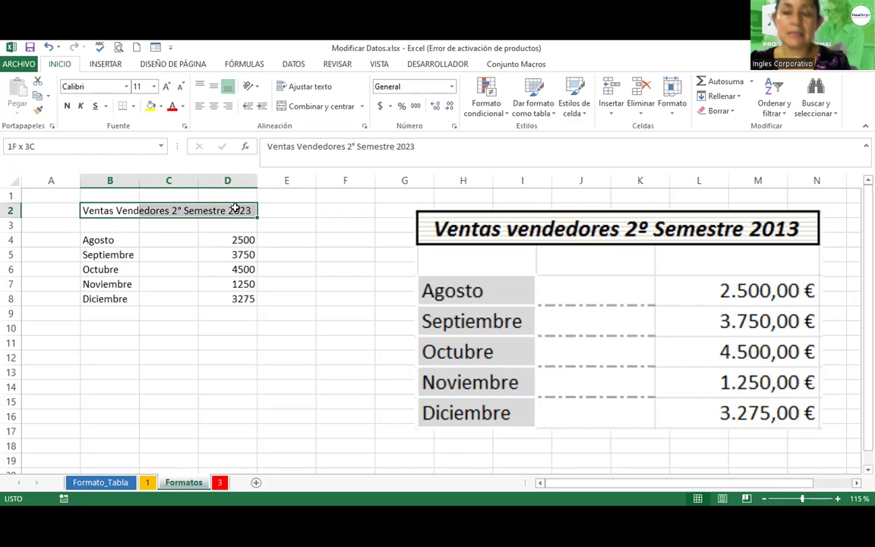
Step: Merge and centre the title across B2:D2 and enlarge it to 20 pt
{"action": "left_click", "coordinate": [302, 106]}
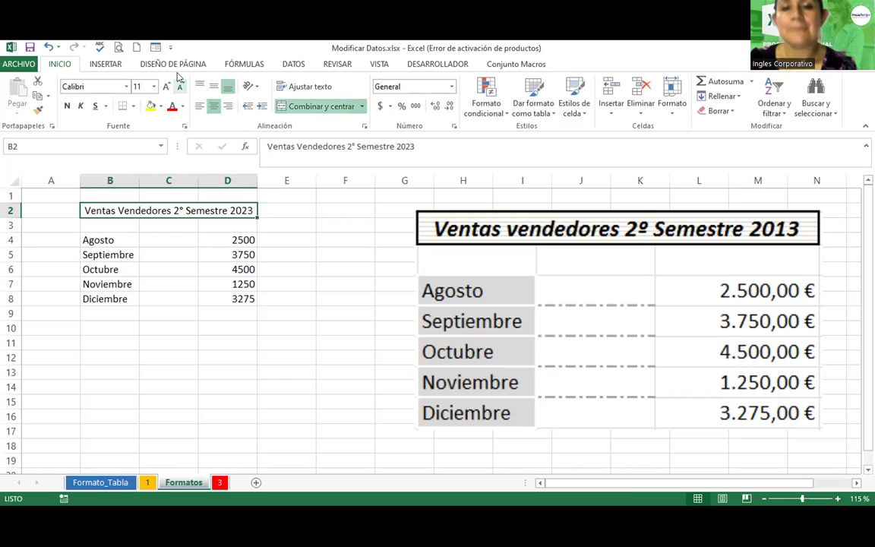
{"action": "left_click", "coordinate": [168, 86]}
{"action": "left_click", "coordinate": [168, 87]}
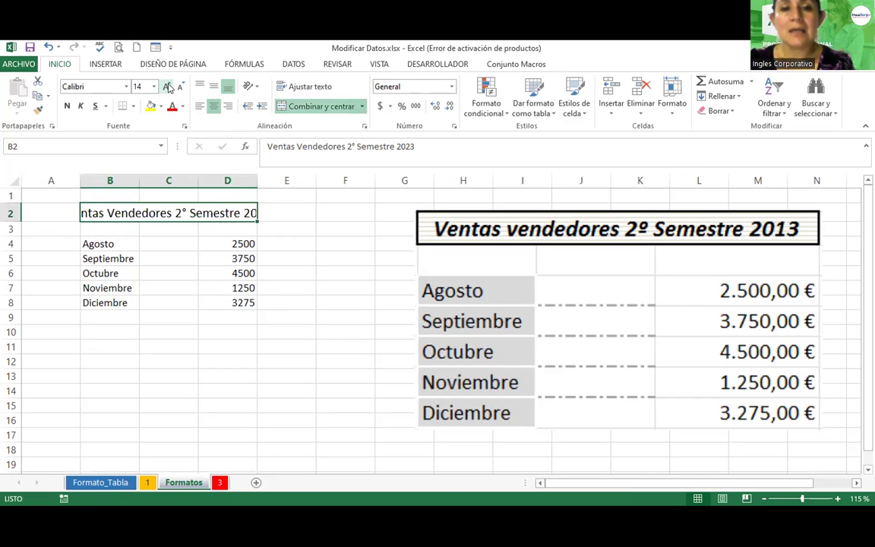
{"action": "left_click", "coordinate": [168, 87]}
{"action": "left_click", "coordinate": [168, 86]}
{"action": "left_click", "coordinate": [168, 87]}
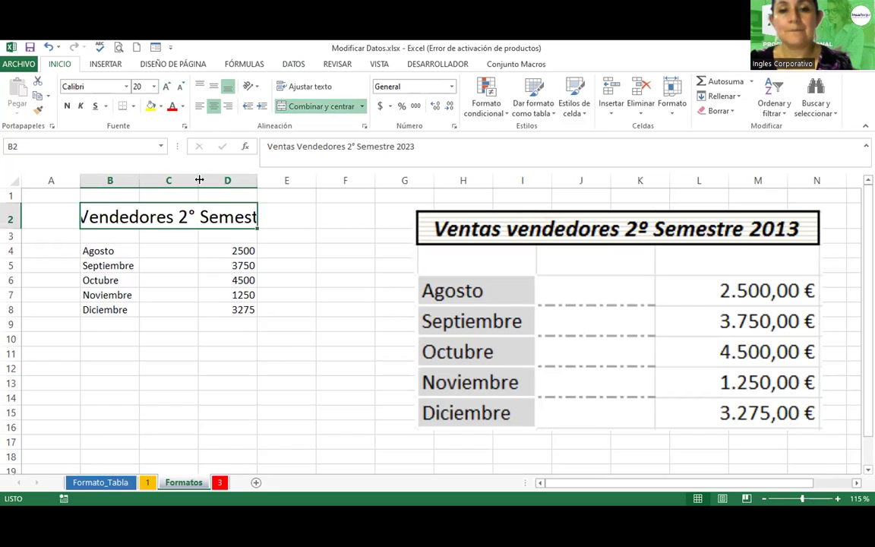
Step: Widen columns B and C and set the title font to Bahnschrift Condensed
{"action": "left_click_drag", "start_coordinate": [199, 179], "coordinate": [218, 178]}
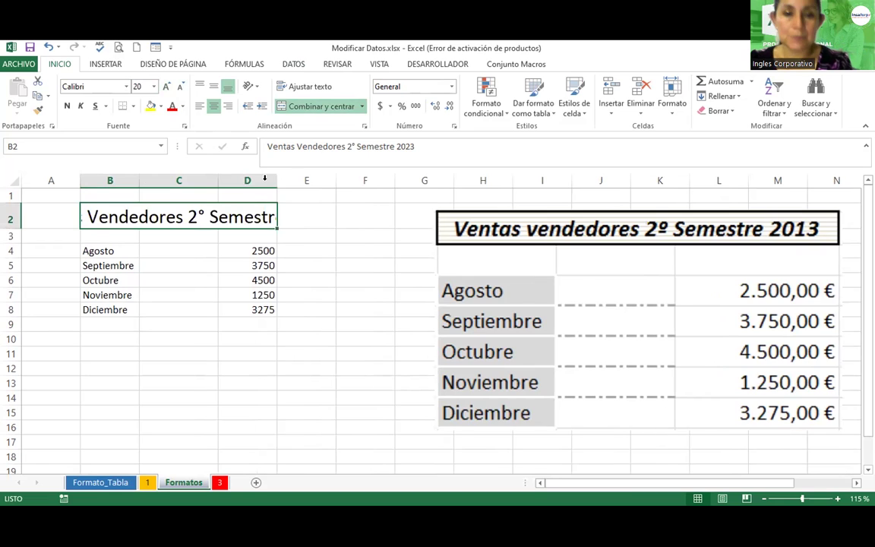
{"action": "left_click_drag", "start_coordinate": [139, 176], "coordinate": [178, 174]}
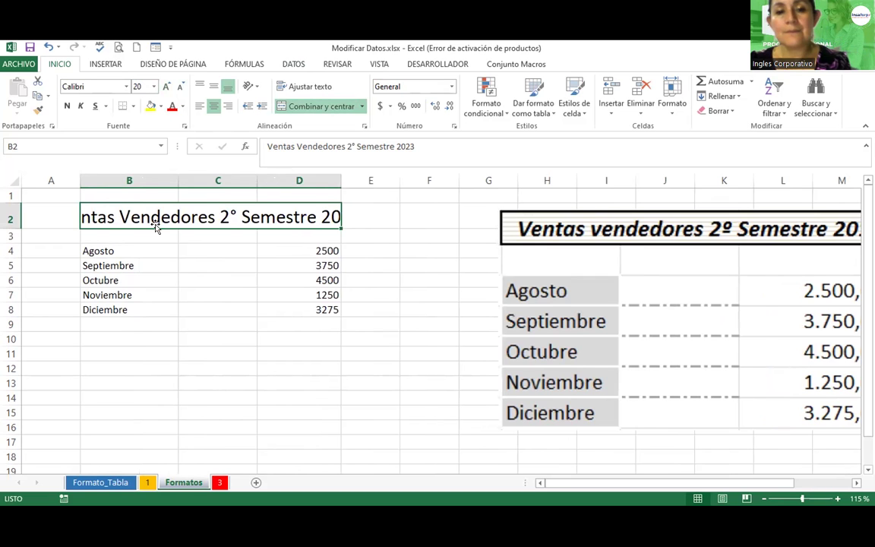
{"action": "left_click", "coordinate": [127, 87]}
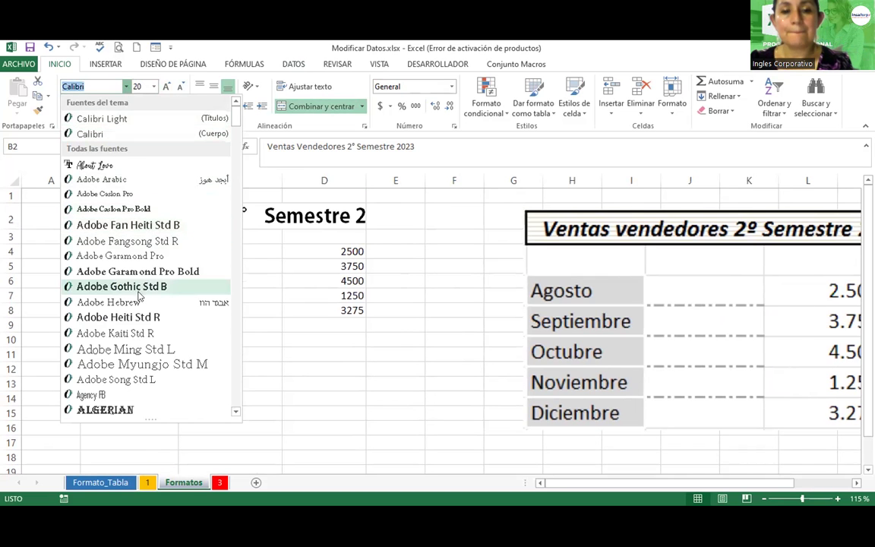
{"action": "left_click_drag", "start_coordinate": [232, 411], "coordinate": [232, 411]}
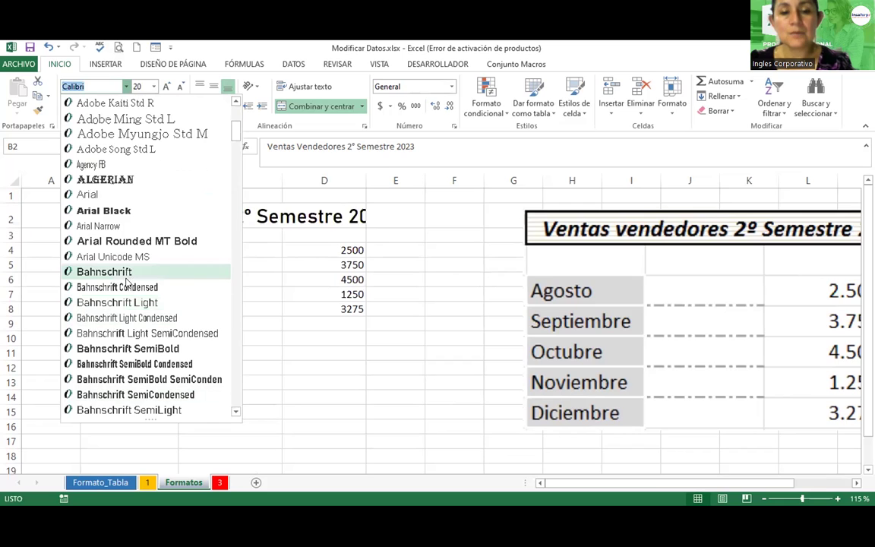
{"action": "left_click", "coordinate": [121, 286]}
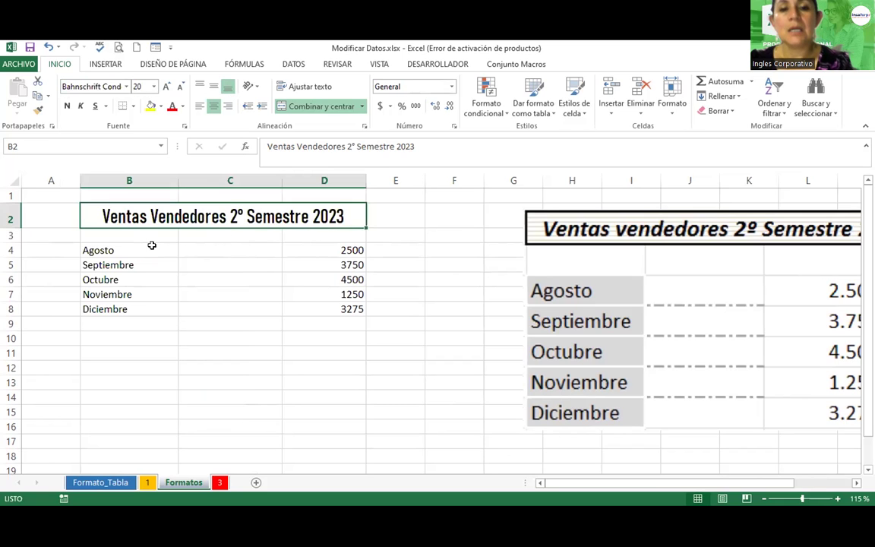
{"action": "left_click_drag", "start_coordinate": [152, 245], "coordinate": [148, 303]}
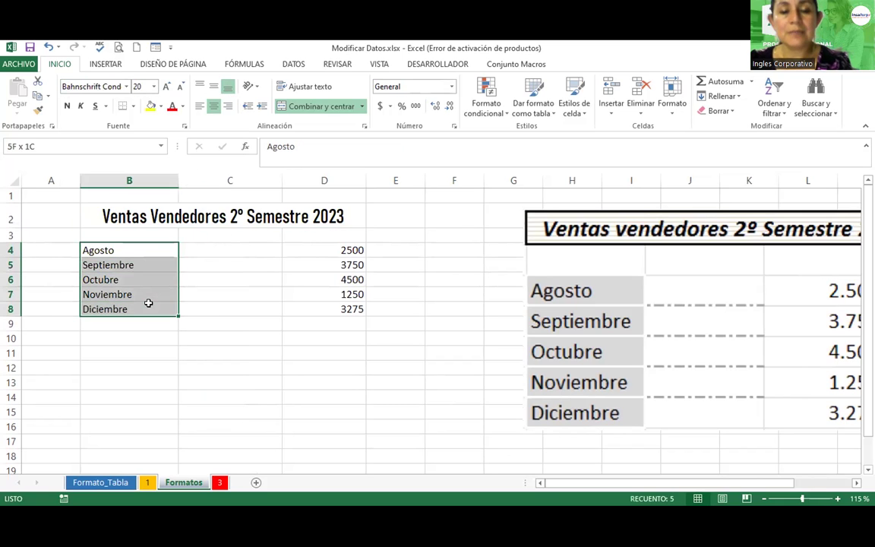
Step: Format months B4:B8 in 16-pt Adobe Fan Heiti Std B and copy that formatting to D4:D8
{"action": "left_click", "coordinate": [127, 85]}
{"action": "left_click", "coordinate": [150, 226]}
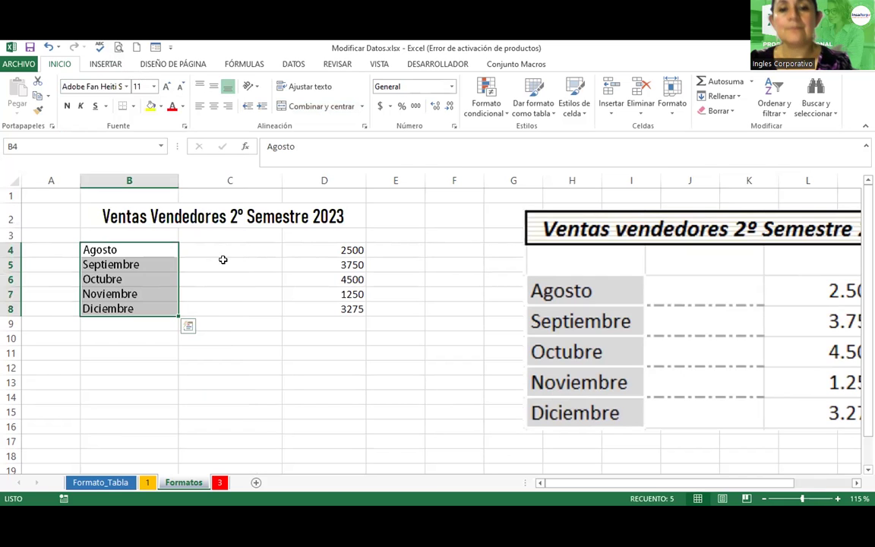
{"action": "double_click", "coordinate": [167, 87]}
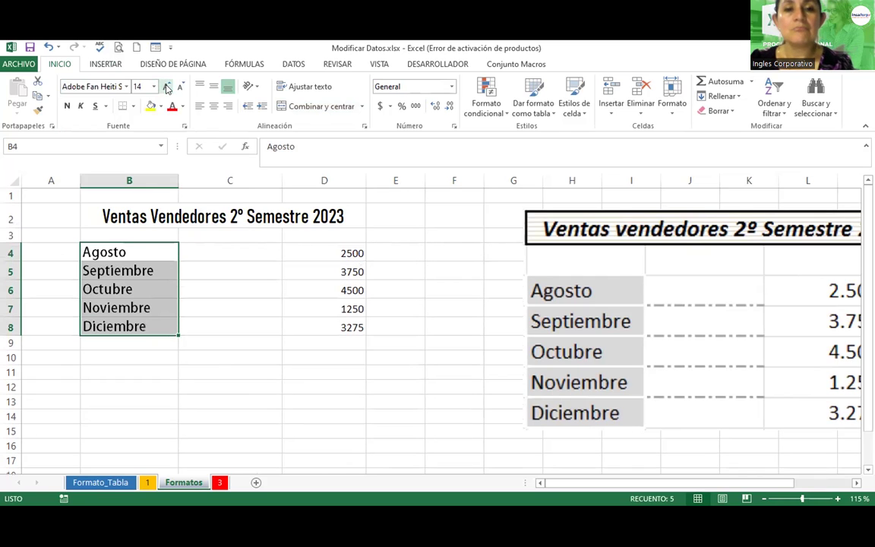
{"action": "left_click", "coordinate": [168, 86]}
{"action": "left_click", "coordinate": [94, 252]}
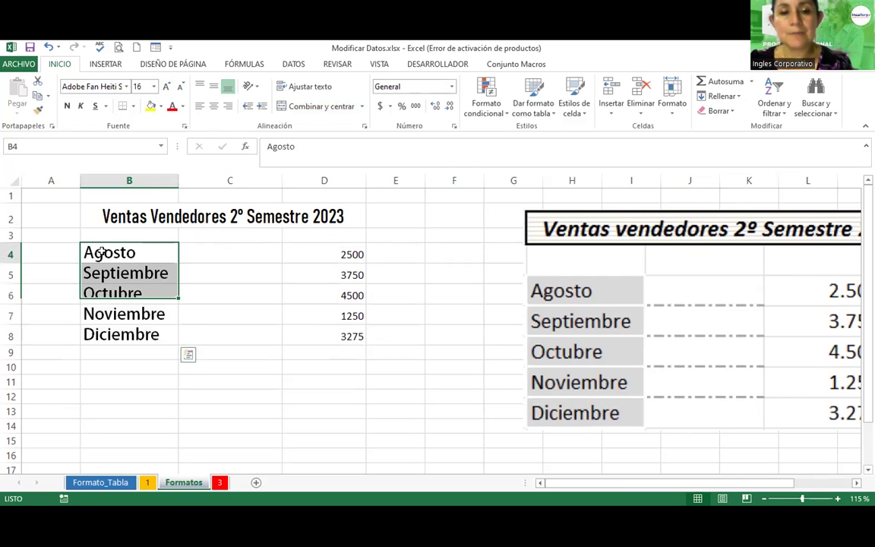
{"action": "left_click", "coordinate": [38, 110]}
{"action": "left_click_drag", "start_coordinate": [337, 253], "coordinate": [340, 334]}
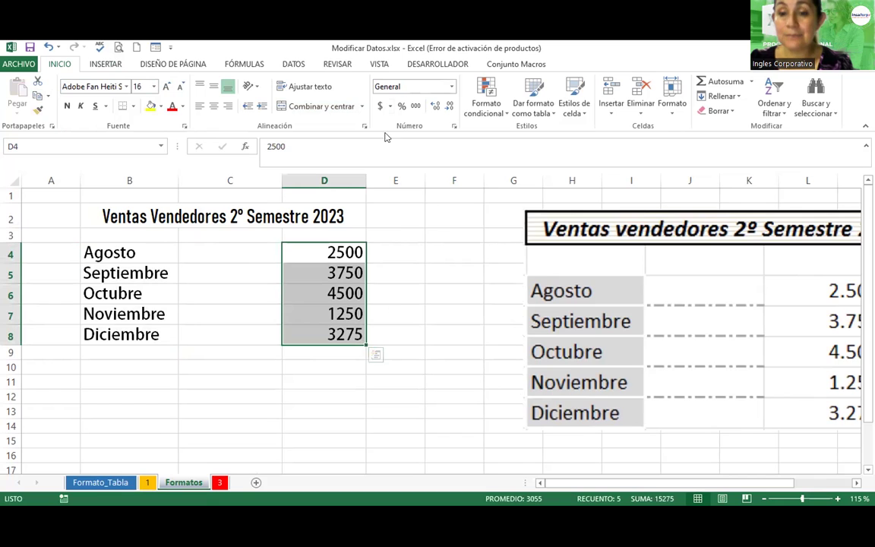
Step: Give the amounts in D4:D8 the euro accounting number format
{"action": "left_click", "coordinate": [451, 89]}
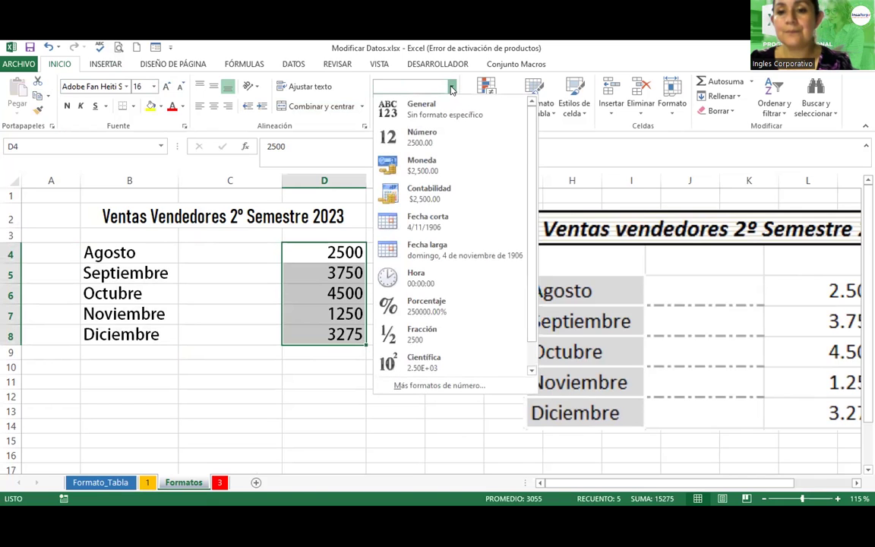
{"action": "left_click", "coordinate": [407, 82]}
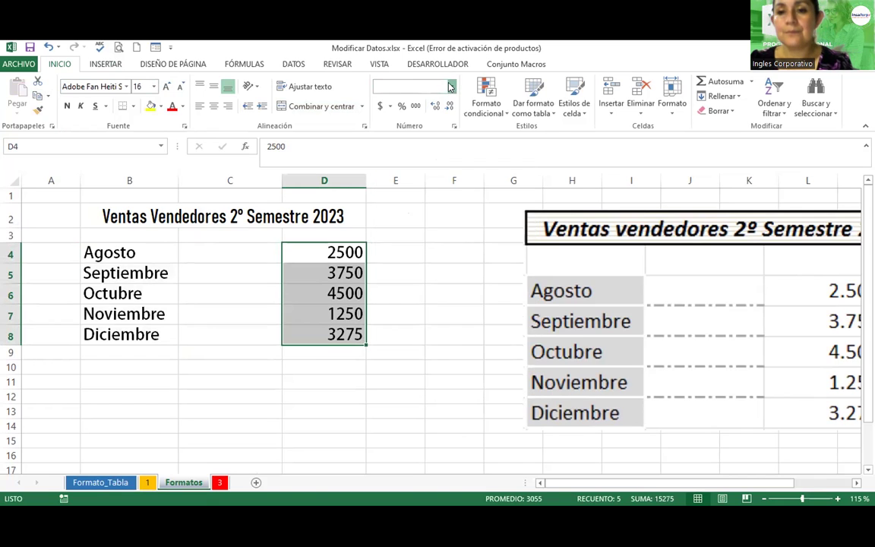
{"action": "left_click", "coordinate": [390, 106]}
{"action": "left_click", "coordinate": [395, 141]}
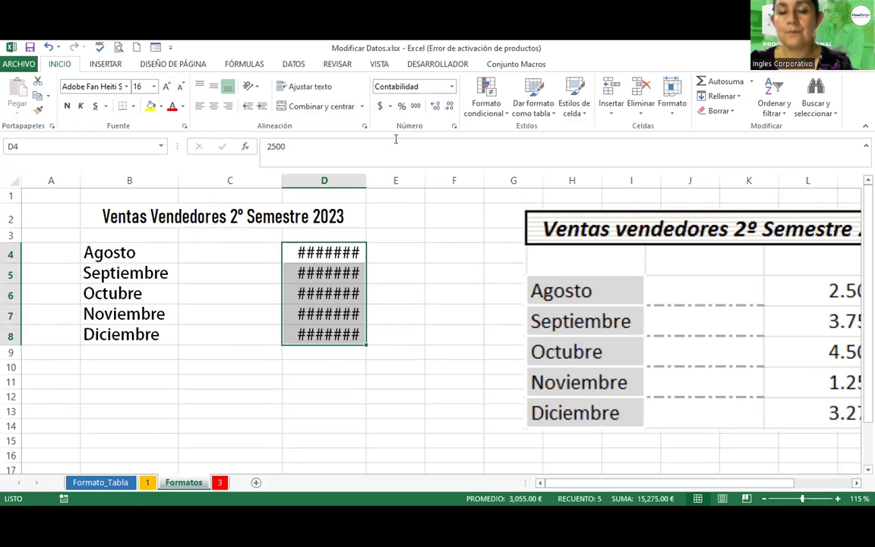
Step: Widen column D until amounts display as 2,500.00 € through 3,275.00 €
{"action": "left_click_drag", "start_coordinate": [366, 180], "coordinate": [418, 176]}
{"action": "mouse_move", "coordinate": [722, 365]}
{"action": "left_mouse_down"}
{"action": "mouse_move", "coordinate": [610, 356]}
{"action": "mouse_move", "coordinate": [650, 365]}
{"action": "left_mouse_up"}
{"action": "left_click_drag", "start_coordinate": [360, 180], "coordinate": [301, 187]}
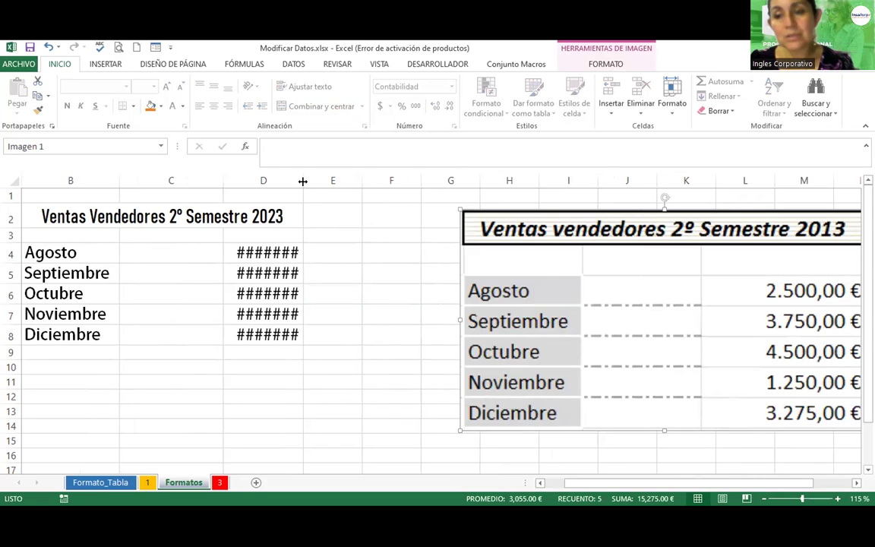
{"action": "left_click_drag", "start_coordinate": [302, 181], "coordinate": [322, 181]}
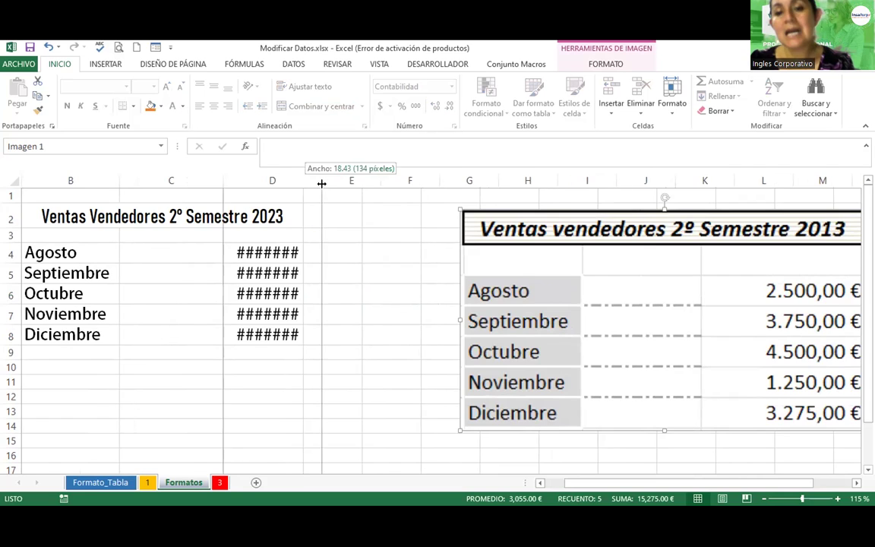
{"action": "mouse_move", "coordinate": [369, 163]}
{"action": "left_mouse_down"}
{"action": "mouse_move", "coordinate": [365, 175]}
{"action": "mouse_move", "coordinate": [376, 173]}
{"action": "left_mouse_up"}
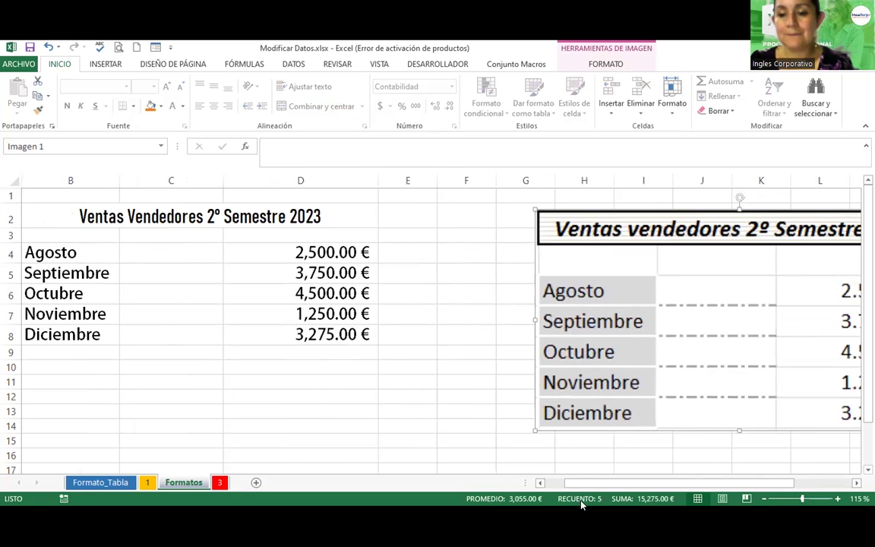
{"action": "left_click_drag", "start_coordinate": [581, 486], "coordinate": [540, 483]}
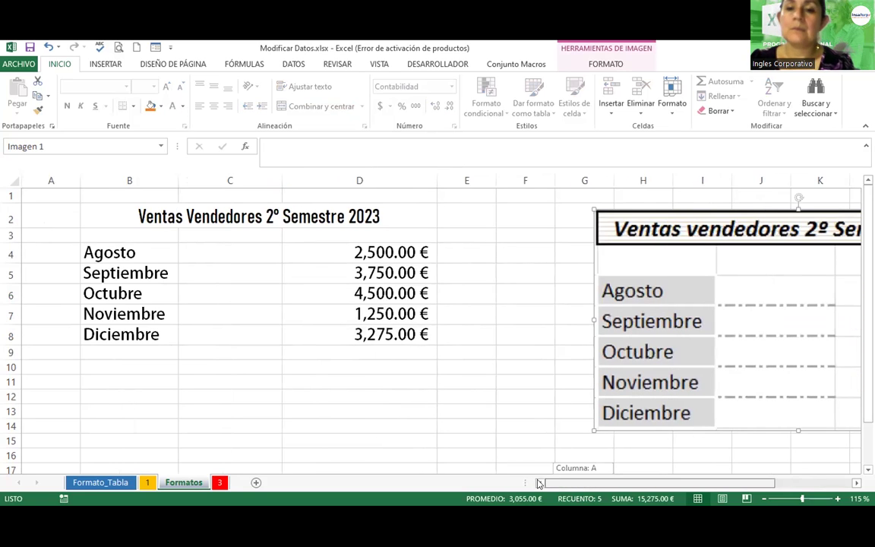
{"action": "left_click", "coordinate": [230, 214]}
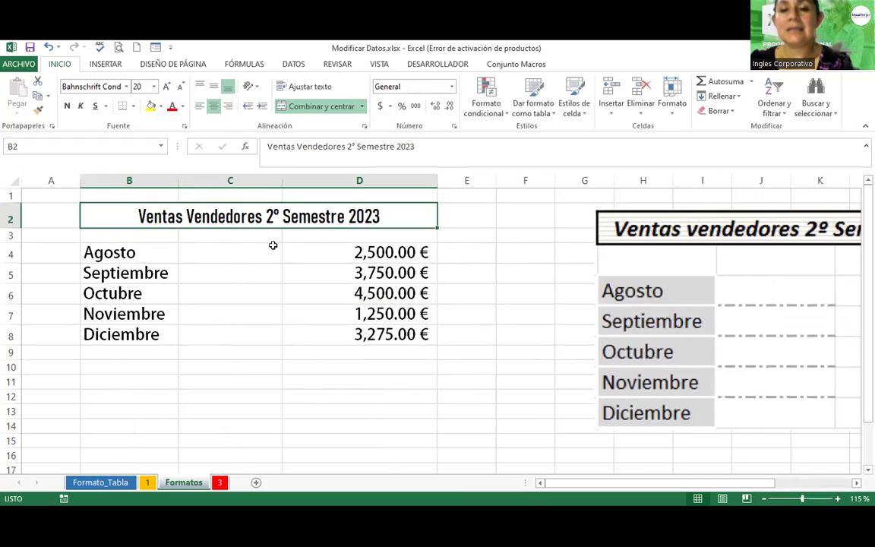
Step: Bold the B2 title, move the sales picture left and down, and open Formato de celdas
{"action": "left_click", "coordinate": [67, 105]}
{"action": "left_click_drag", "start_coordinate": [657, 310], "coordinate": [534, 343]}
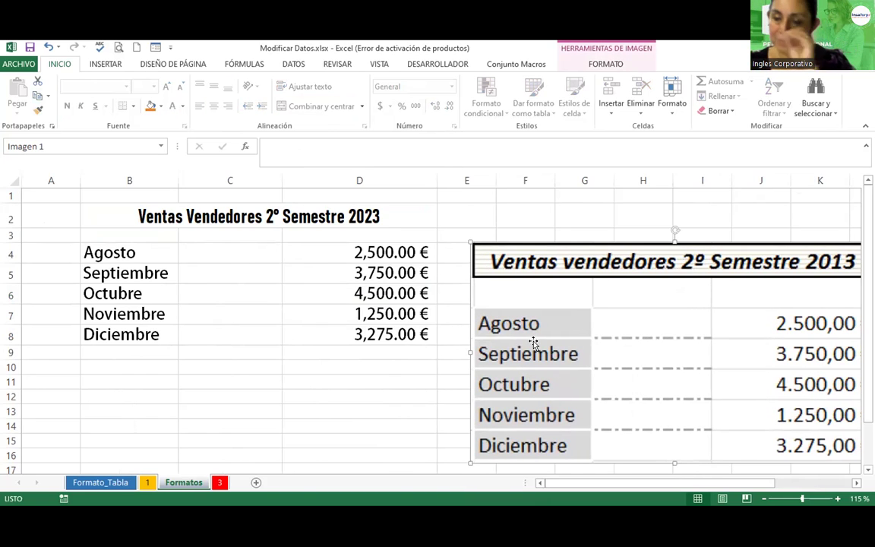
{"action": "left_click", "coordinate": [293, 214]}
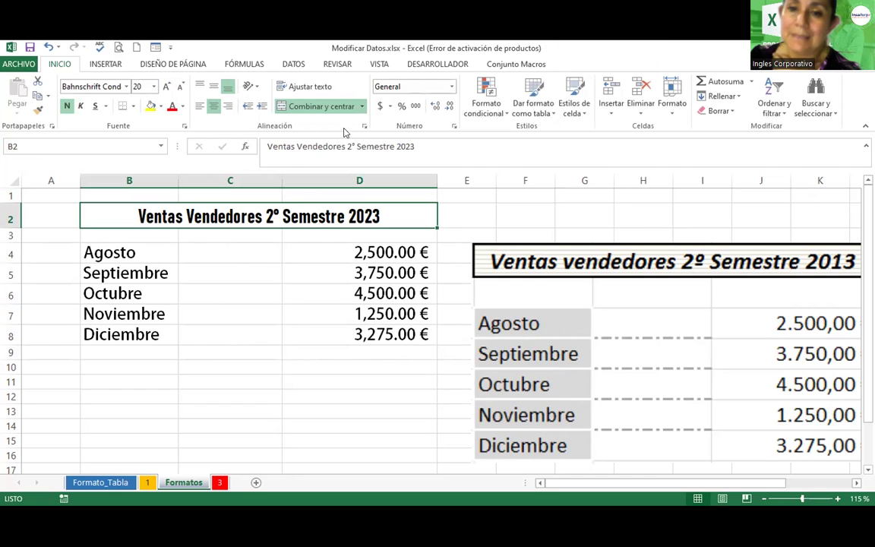
{"action": "left_click", "coordinate": [453, 128]}
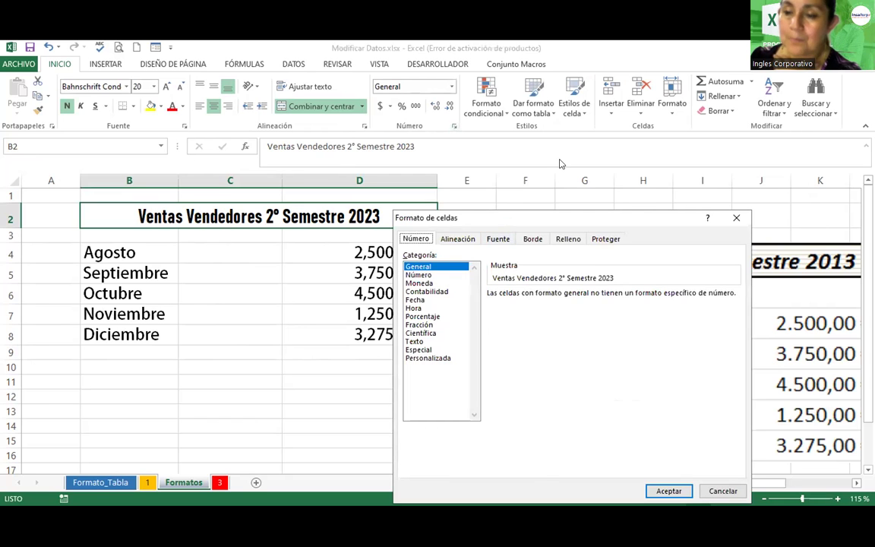
Step: Give title cell B2 the € Español (España) accounting format with 2 decimals
{"action": "left_click_drag", "start_coordinate": [510, 222], "coordinate": [569, 151]}
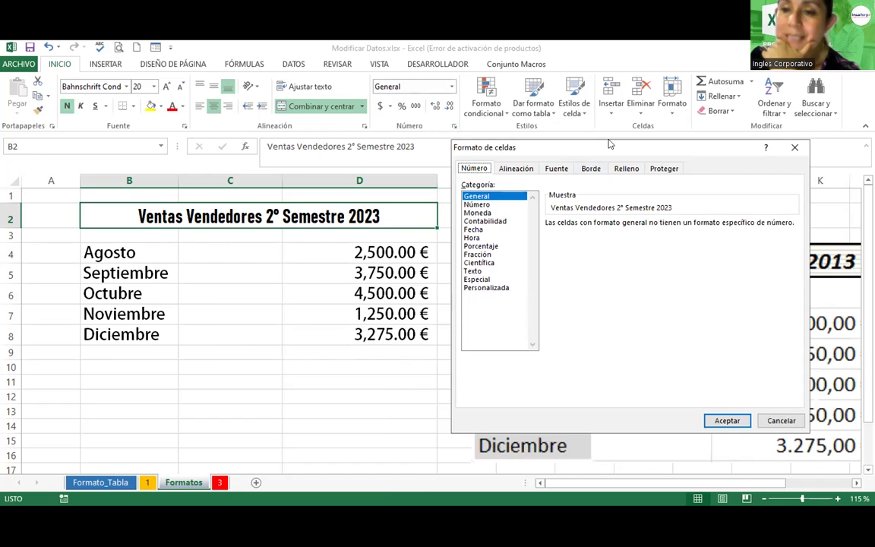
{"action": "left_click_drag", "start_coordinate": [607, 144], "coordinate": [429, 181]}
{"action": "left_click", "coordinate": [615, 184]}
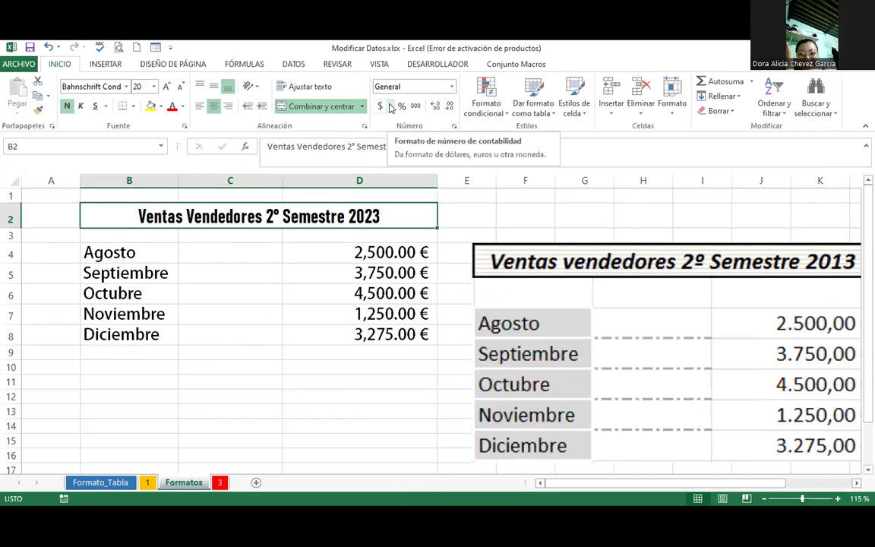
{"action": "left_click", "coordinate": [390, 107]}
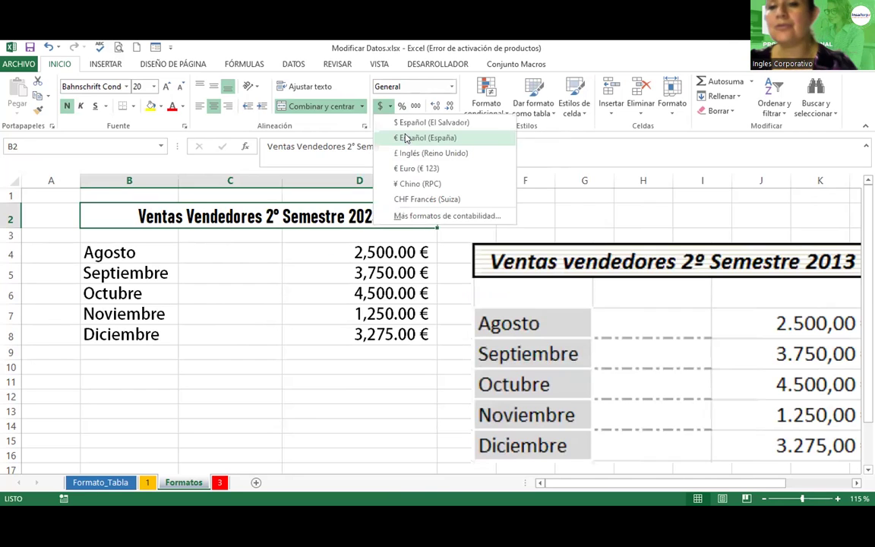
{"action": "left_click", "coordinate": [406, 139]}
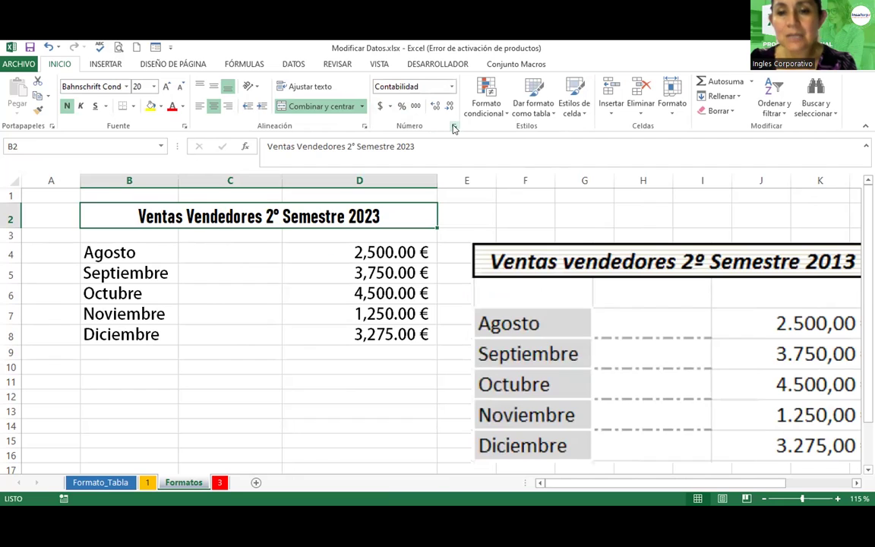
{"action": "left_click", "coordinate": [453, 127]}
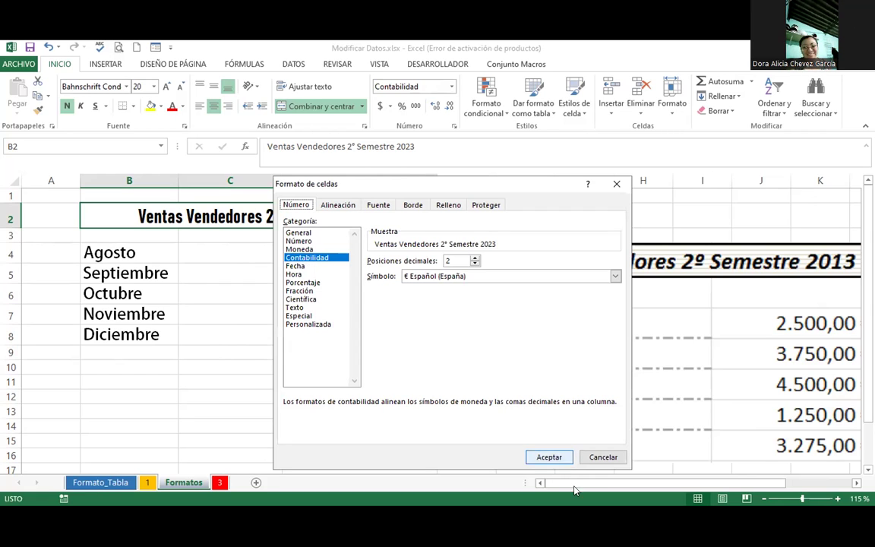
{"action": "left_click", "coordinate": [548, 457]}
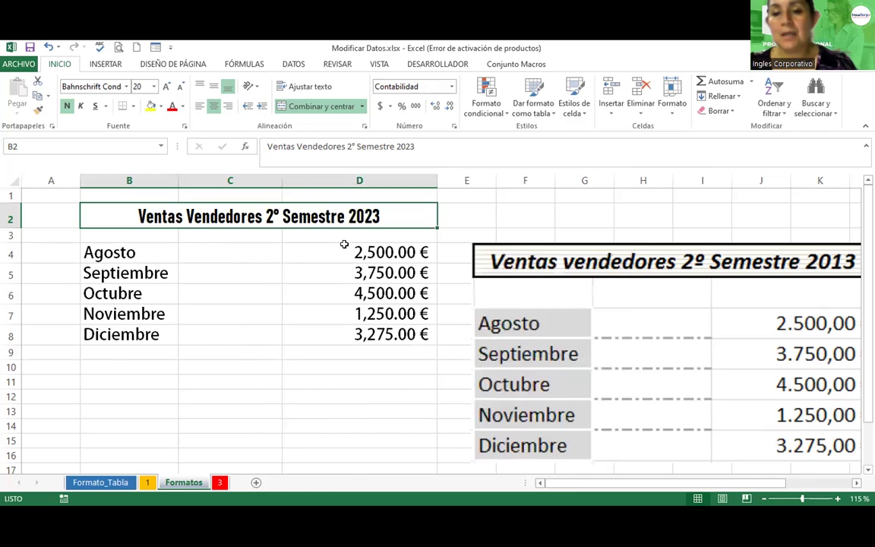
{"action": "left_click", "coordinate": [508, 190]}
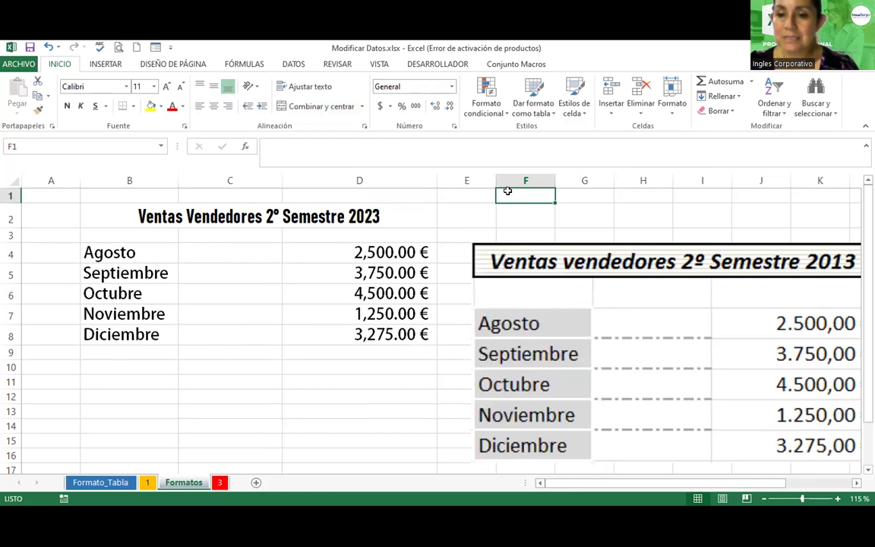
{"action": "left_click", "coordinate": [383, 218]}
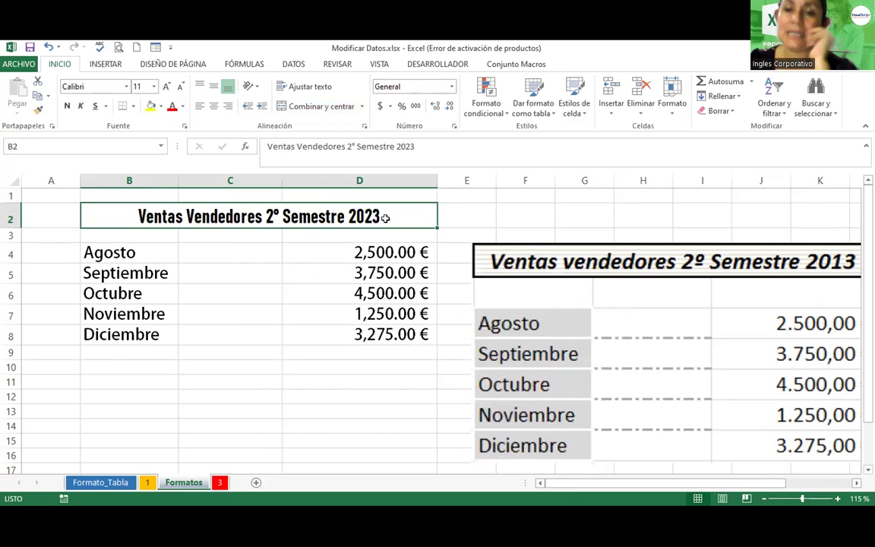
Step: Try a dark blue background fill on the title, then remove it again
{"action": "left_click", "coordinate": [454, 126]}
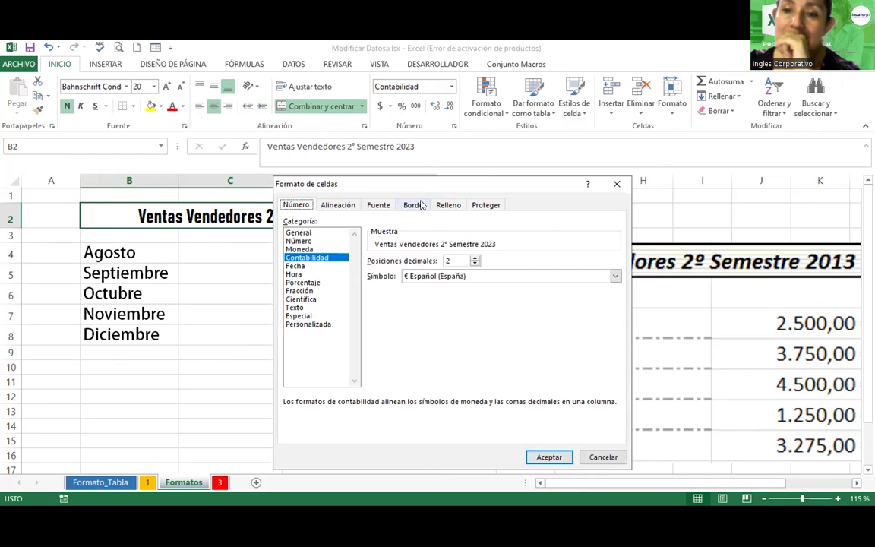
{"action": "left_click", "coordinate": [448, 204]}
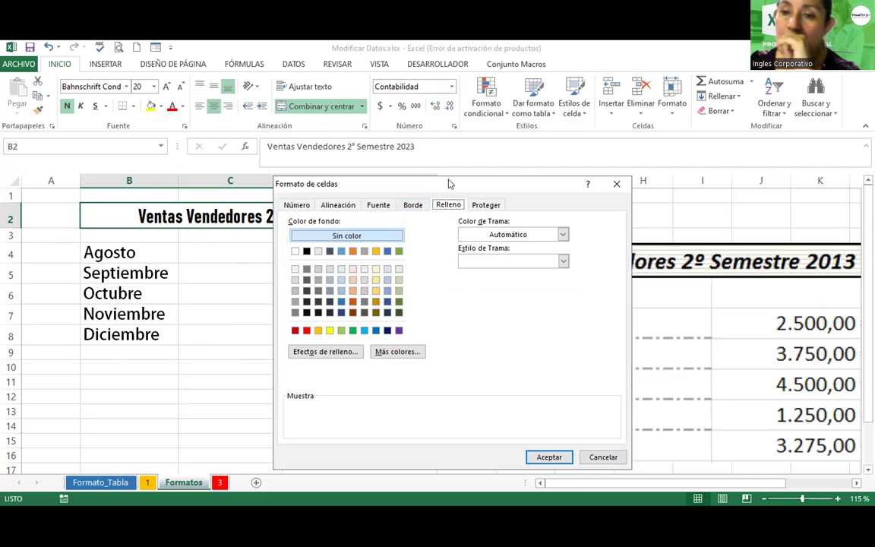
{"action": "left_click_drag", "start_coordinate": [448, 183], "coordinate": [627, 148]}
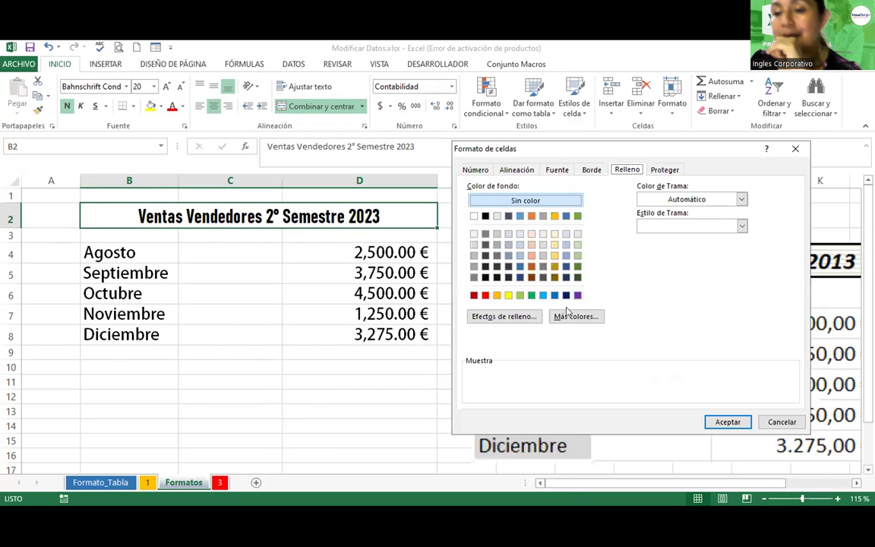
{"action": "left_click", "coordinate": [565, 295]}
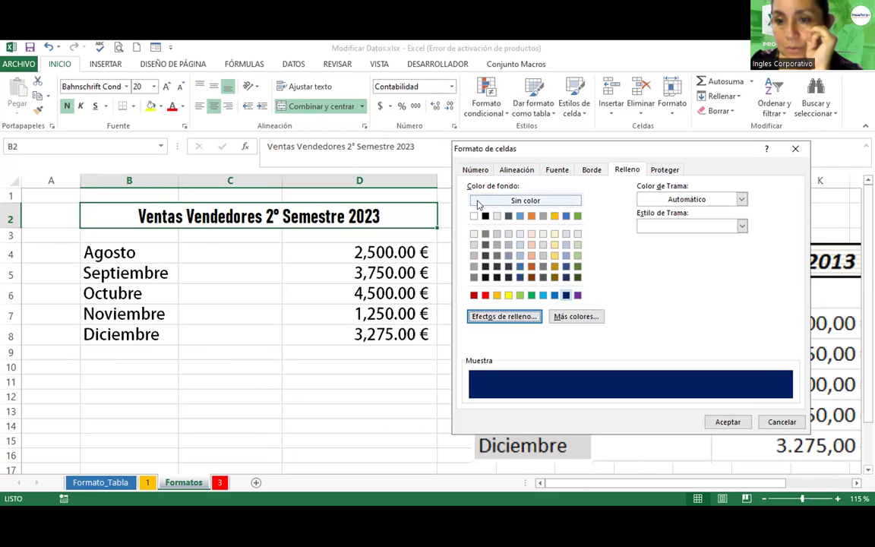
{"action": "left_click", "coordinate": [501, 201]}
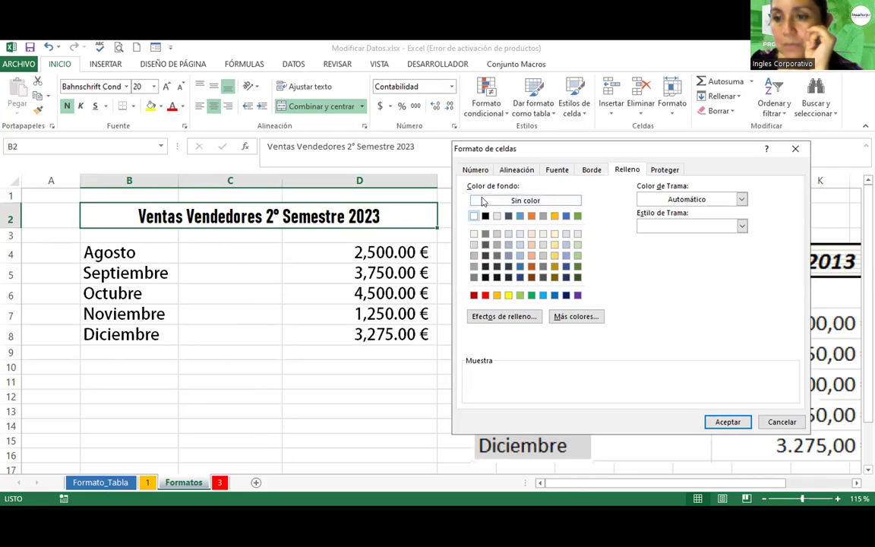
Step: Add a thick dark blue outline border around the title cell B2
{"action": "left_click", "coordinate": [591, 170]}
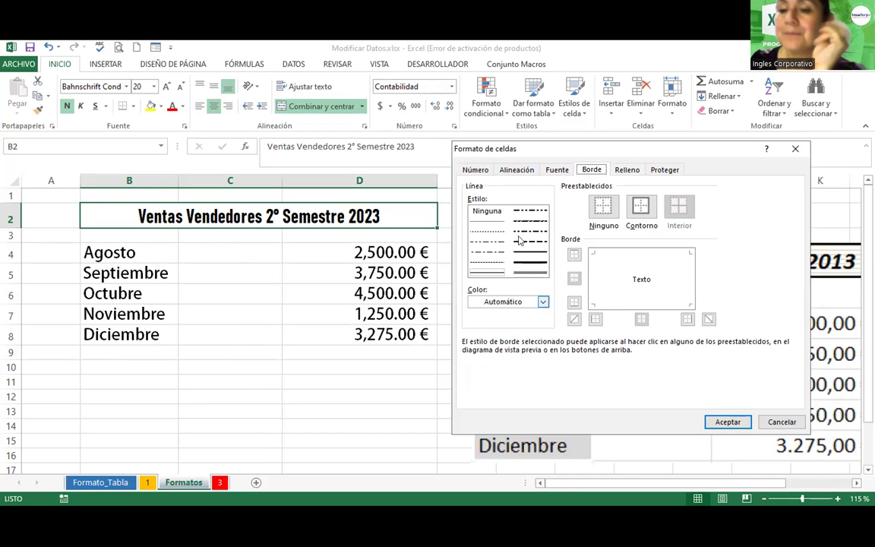
{"action": "left_click", "coordinate": [502, 302]}
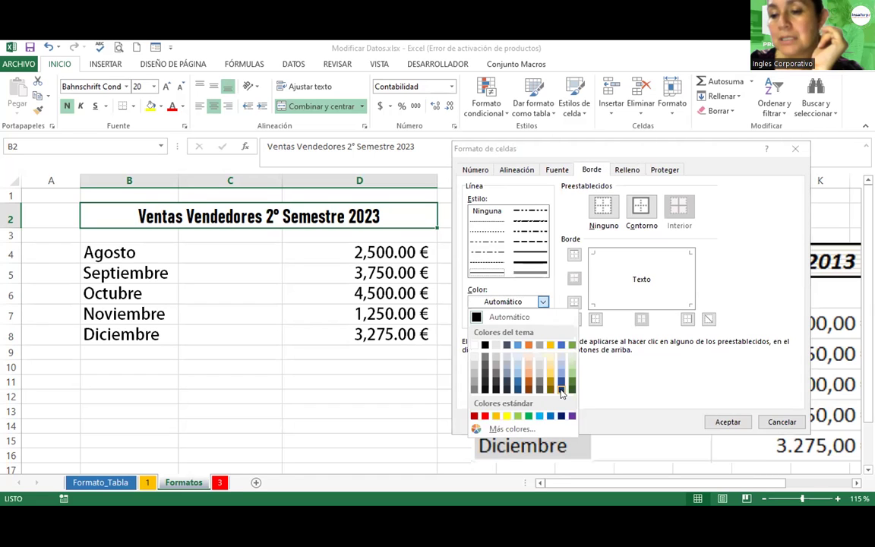
{"action": "left_click", "coordinate": [561, 390]}
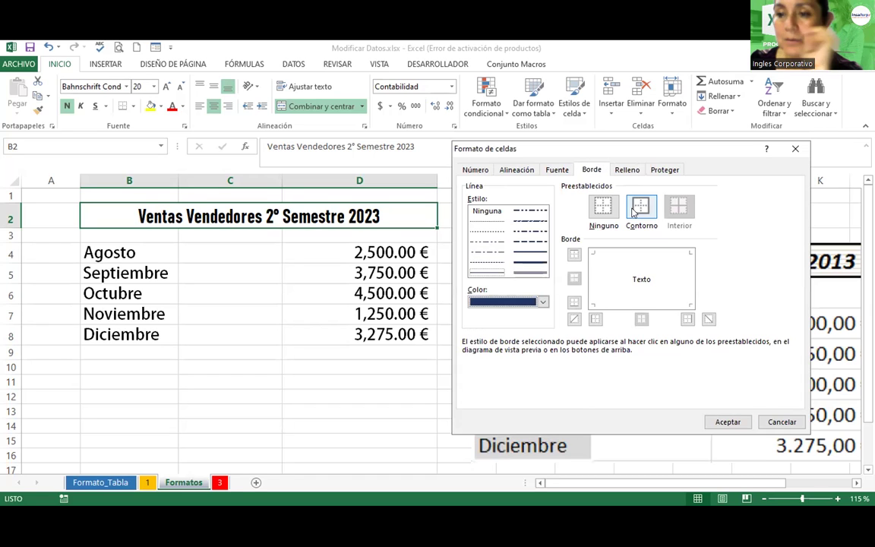
{"action": "left_click", "coordinate": [634, 213]}
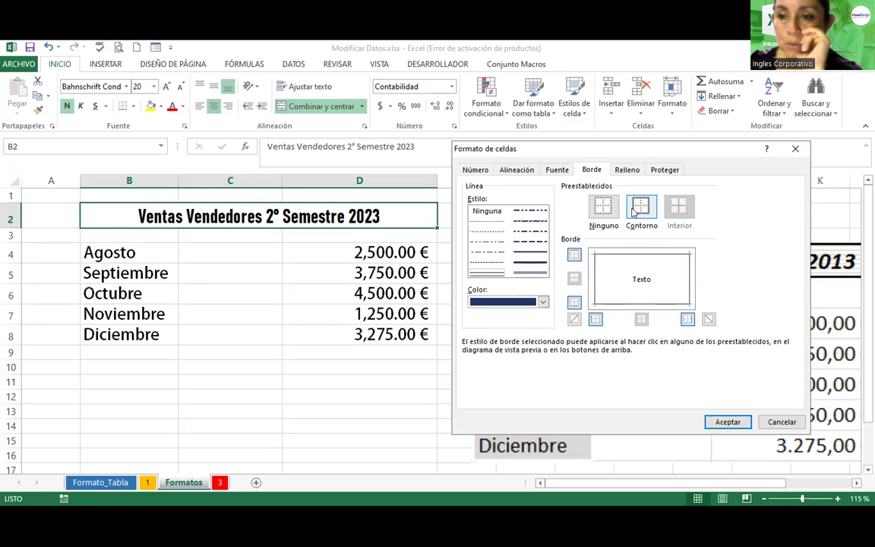
{"action": "left_click", "coordinate": [529, 261]}
{"action": "left_click", "coordinate": [639, 209]}
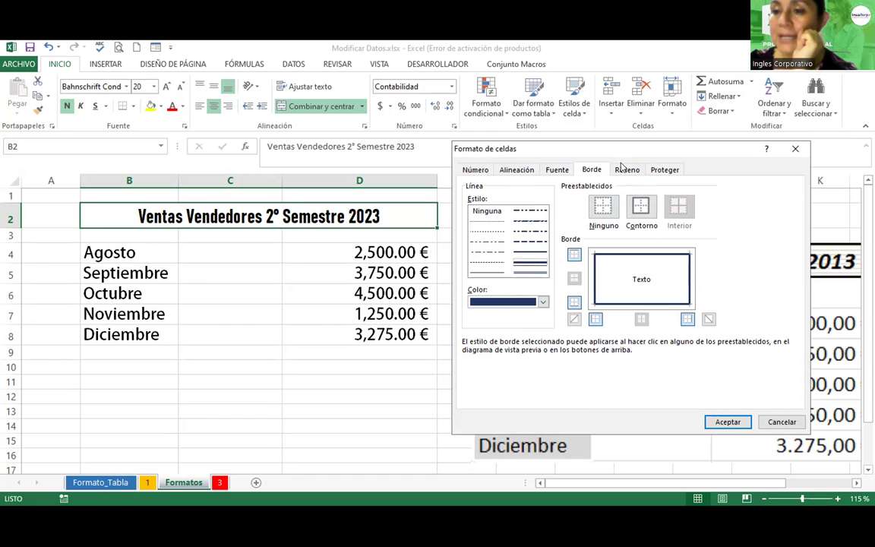
Step: Apply a light-yellow En franjas Horizontal Fino stripe pattern fill to the title
{"action": "left_click", "coordinate": [622, 169]}
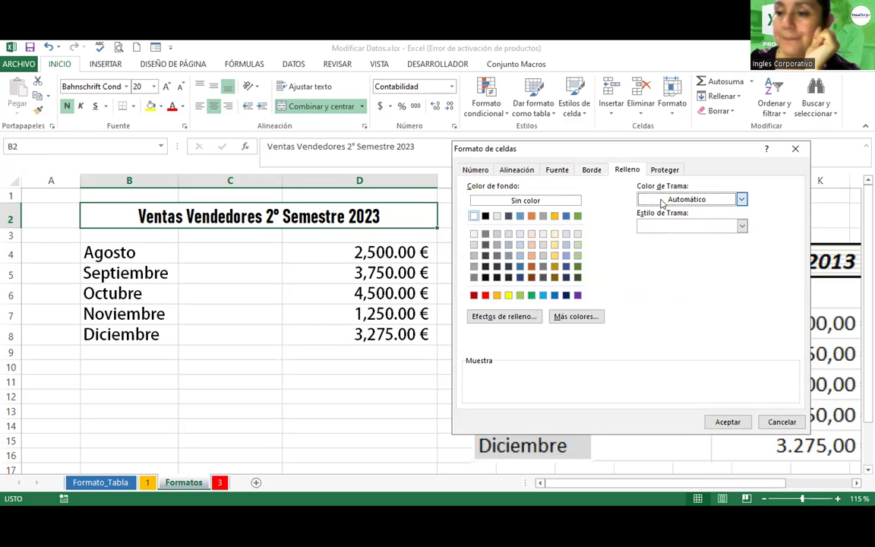
{"action": "left_click", "coordinate": [659, 199]}
{"action": "left_click", "coordinate": [650, 225]}
{"action": "left_click", "coordinate": [650, 226]}
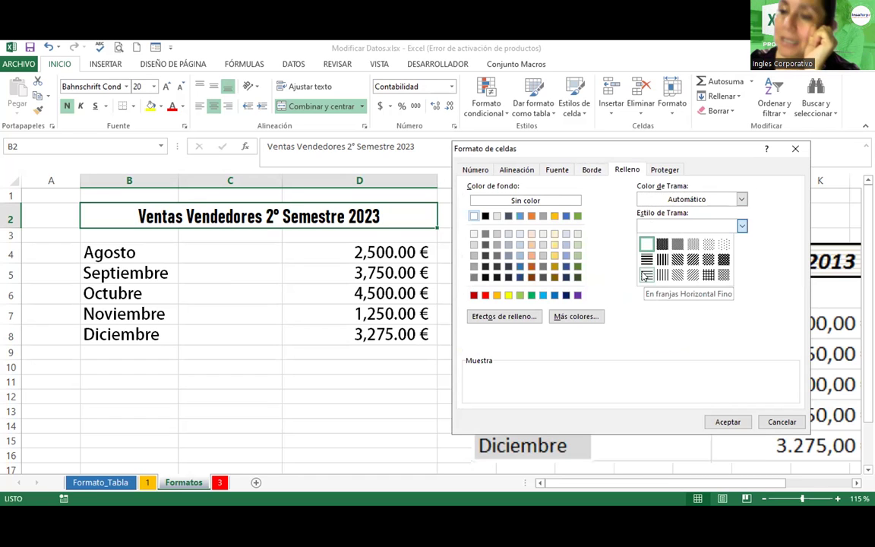
{"action": "left_click", "coordinate": [645, 274]}
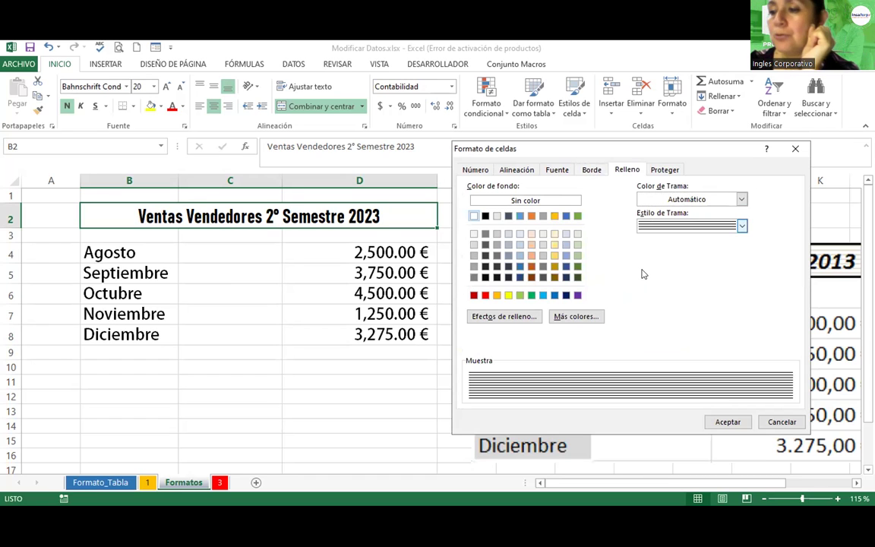
{"action": "left_click", "coordinate": [667, 200]}
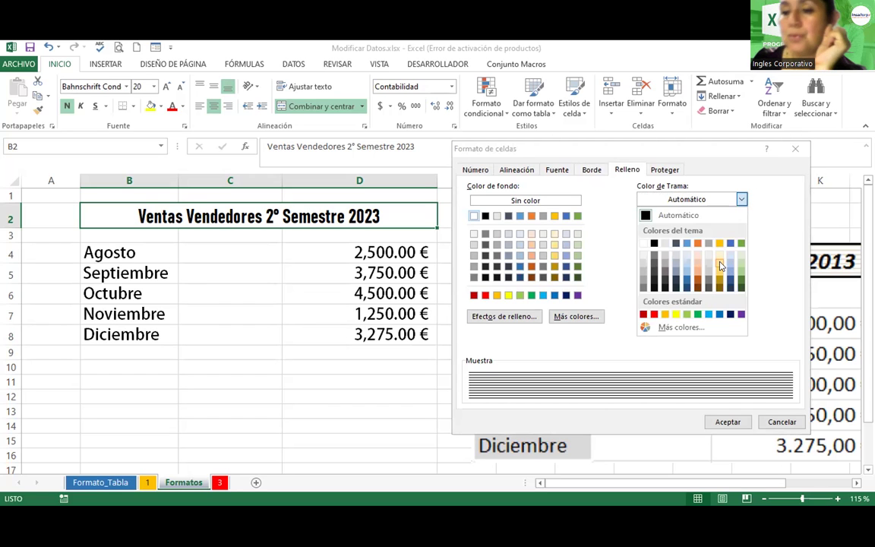
{"action": "left_click", "coordinate": [719, 265]}
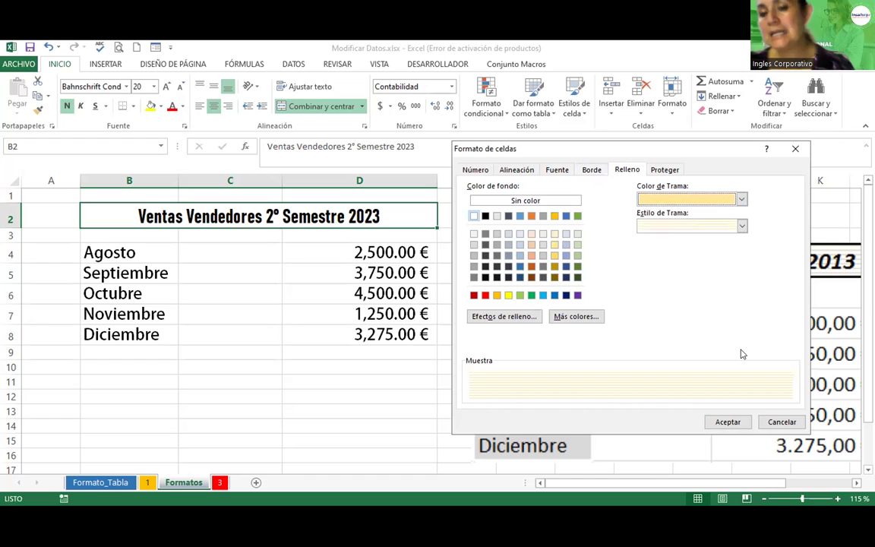
{"action": "left_click", "coordinate": [729, 420]}
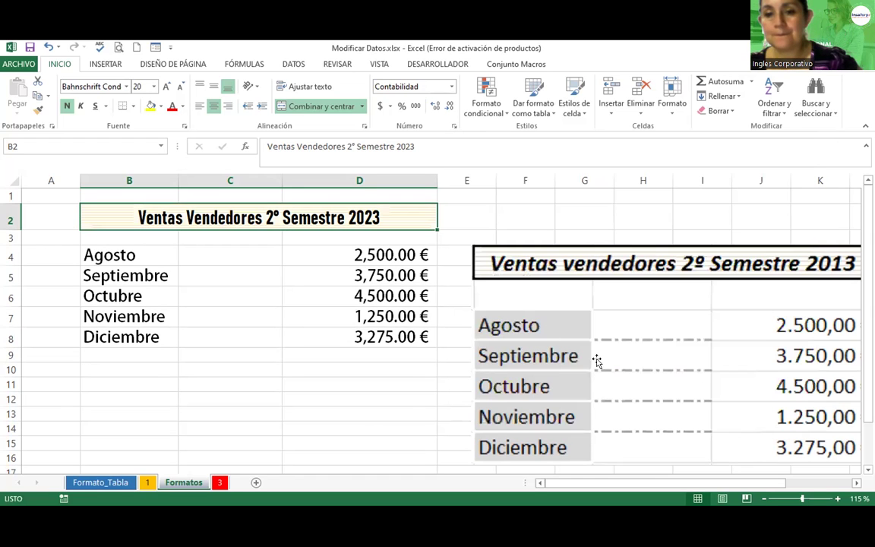
Step: Recolour the B2 title's fine horizontal stripes from light yellow to dark green
{"action": "left_click", "coordinate": [580, 192]}
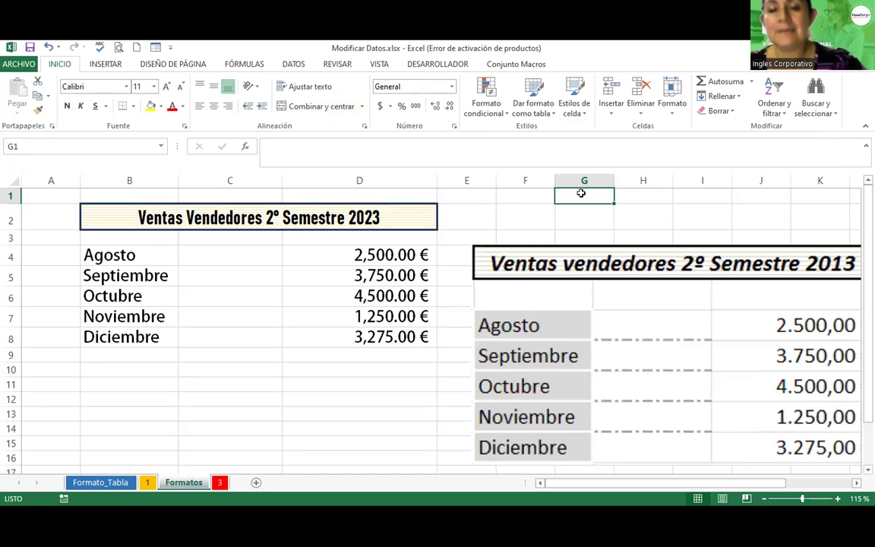
{"action": "left_click", "coordinate": [389, 216]}
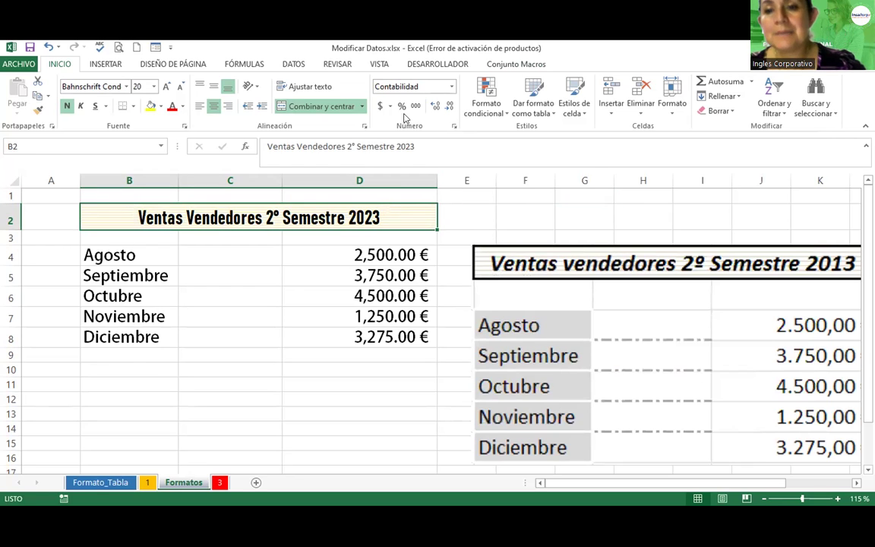
{"action": "left_click", "coordinate": [454, 128]}
{"action": "left_click", "coordinate": [590, 170]}
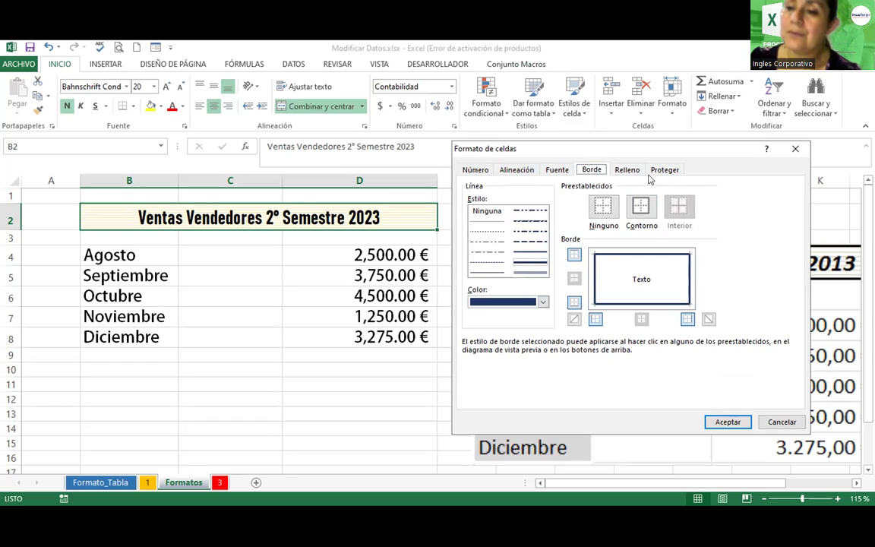
{"action": "left_click", "coordinate": [626, 169]}
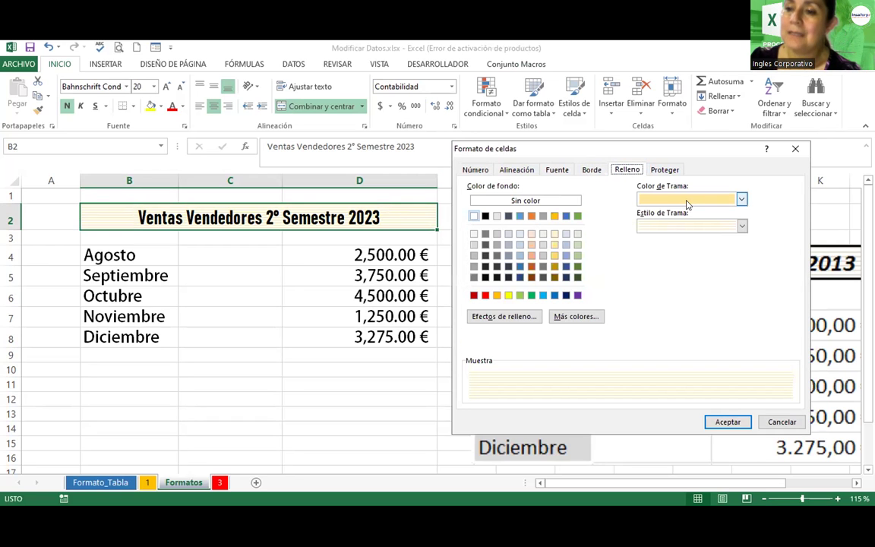
{"action": "left_click", "coordinate": [673, 224]}
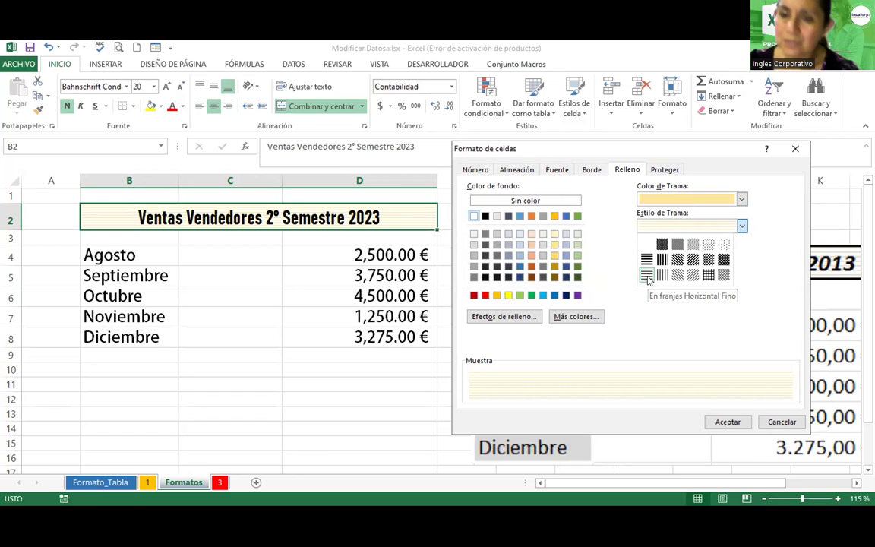
{"action": "left_click", "coordinate": [693, 203]}
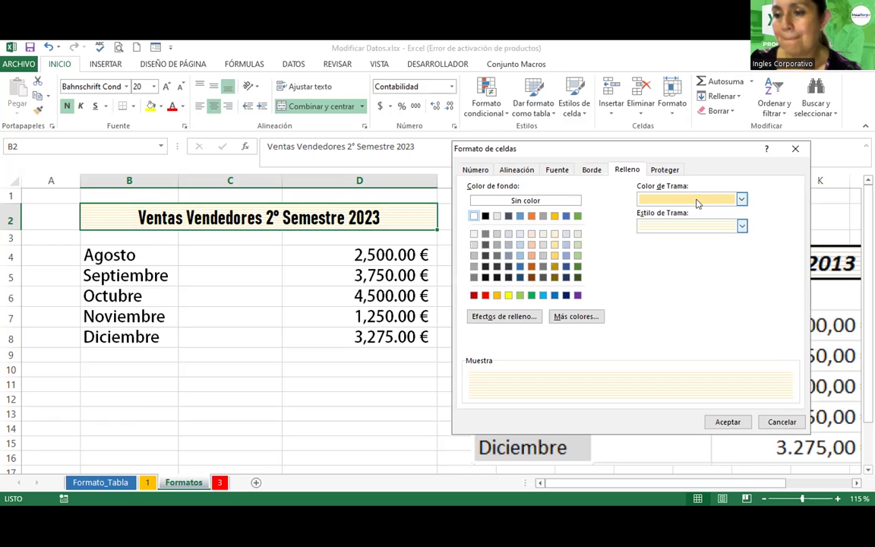
{"action": "left_click", "coordinate": [697, 201]}
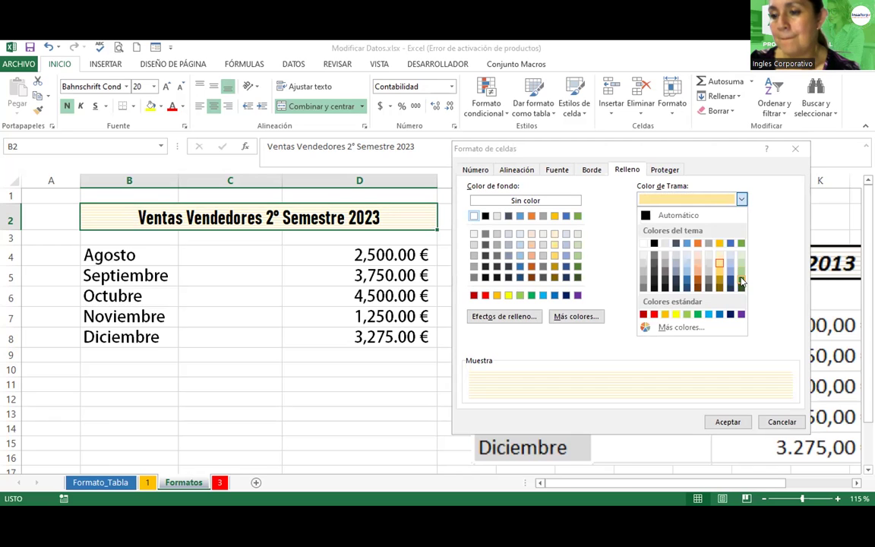
{"action": "left_click", "coordinate": [740, 284]}
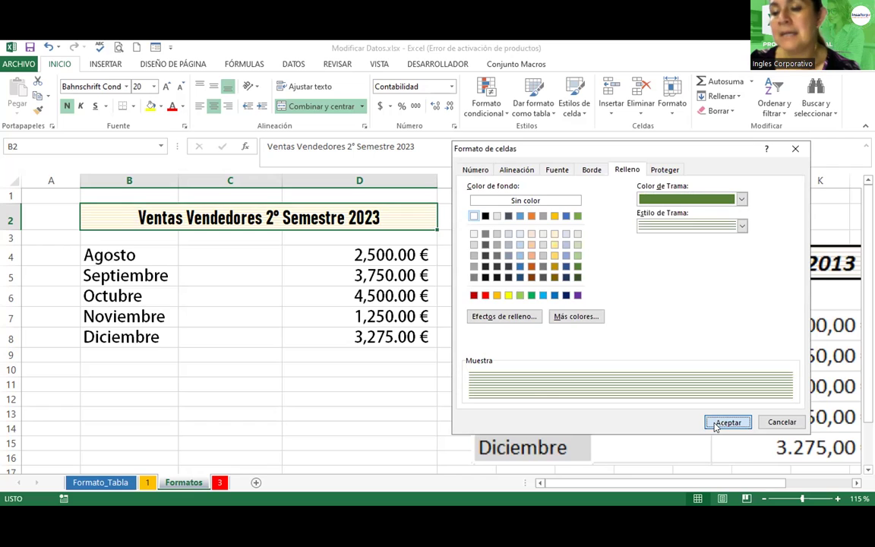
{"action": "left_click", "coordinate": [727, 422]}
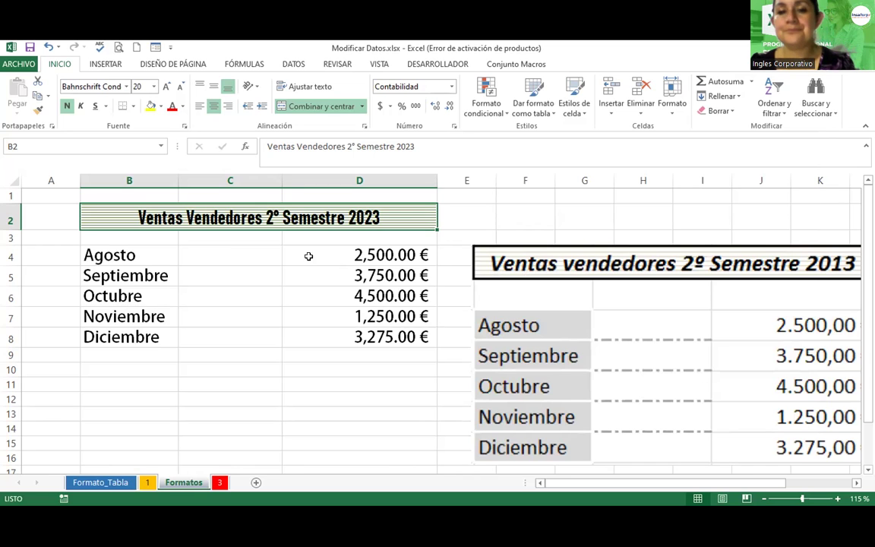
{"action": "left_click", "coordinate": [306, 254]}
Step: Set the title to 22 pt, make row 2 taller, and centre it vertically
{"action": "left_click", "coordinate": [297, 216]}
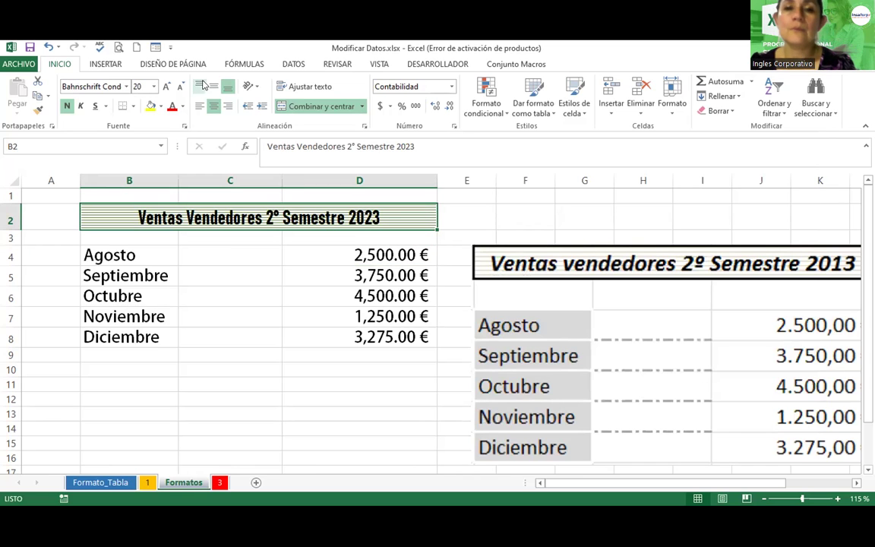
{"action": "left_click", "coordinate": [165, 86]}
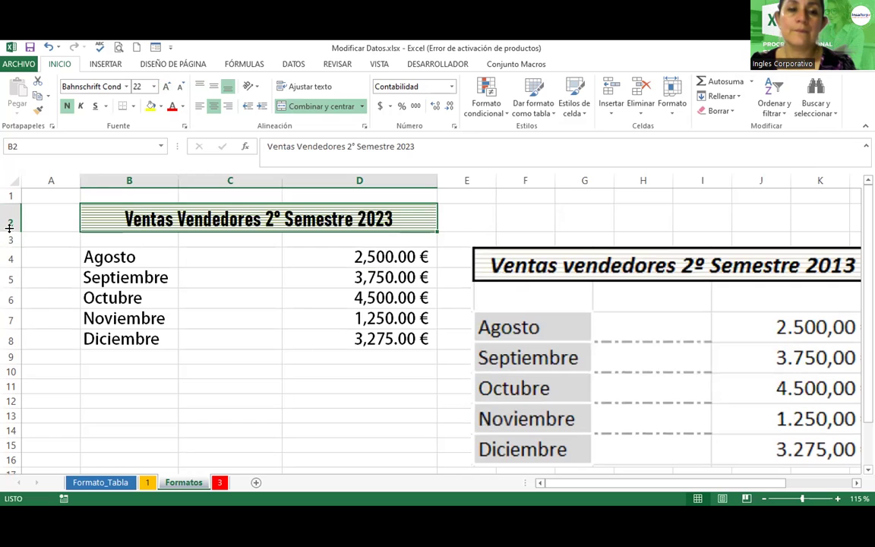
{"action": "left_click_drag", "start_coordinate": [10, 238], "coordinate": [10, 243]}
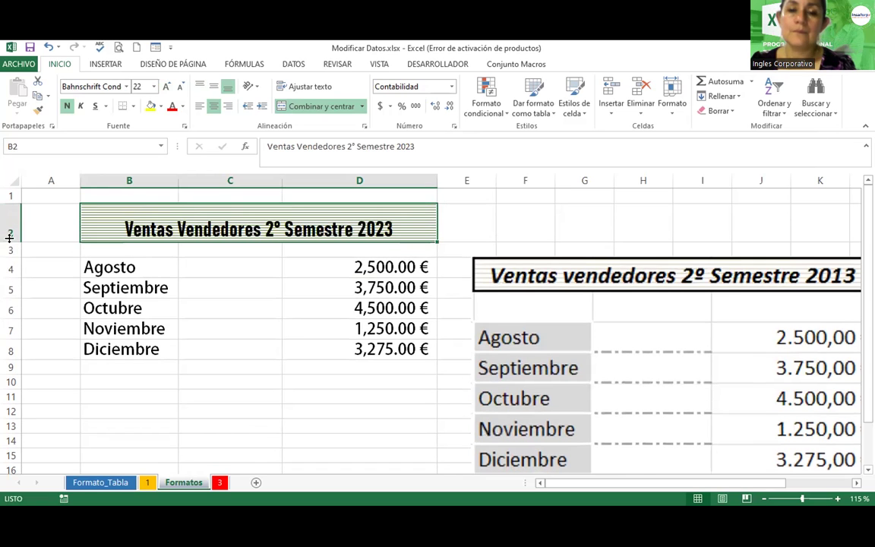
{"action": "left_click", "coordinate": [213, 86]}
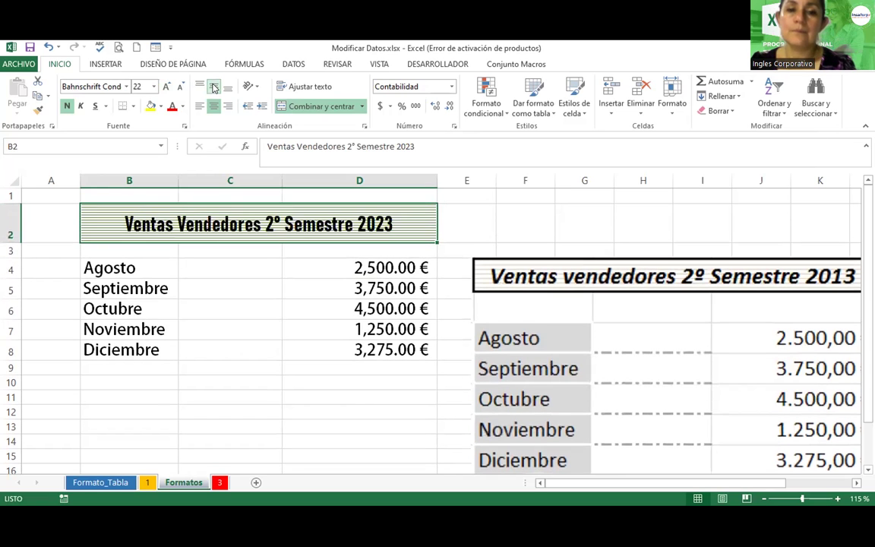
{"action": "left_click", "coordinate": [304, 269]}
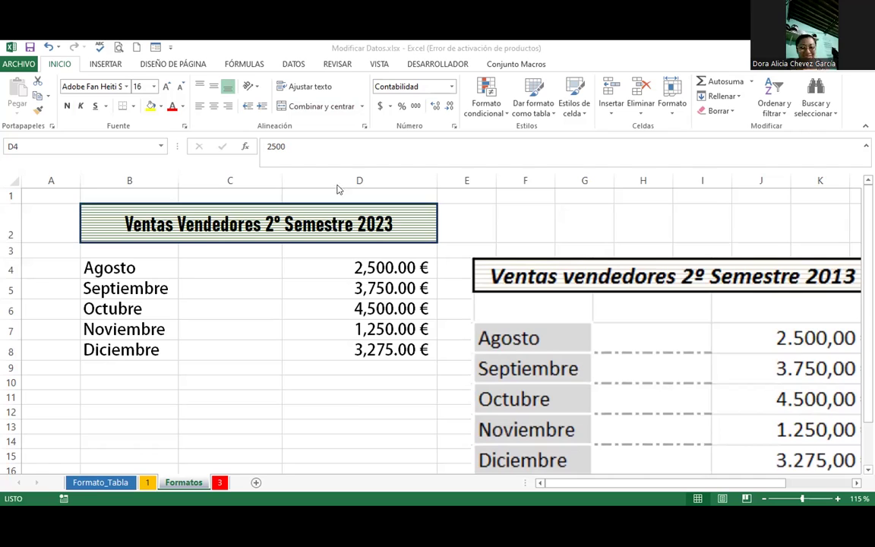
{"action": "left_click", "coordinate": [305, 110]}
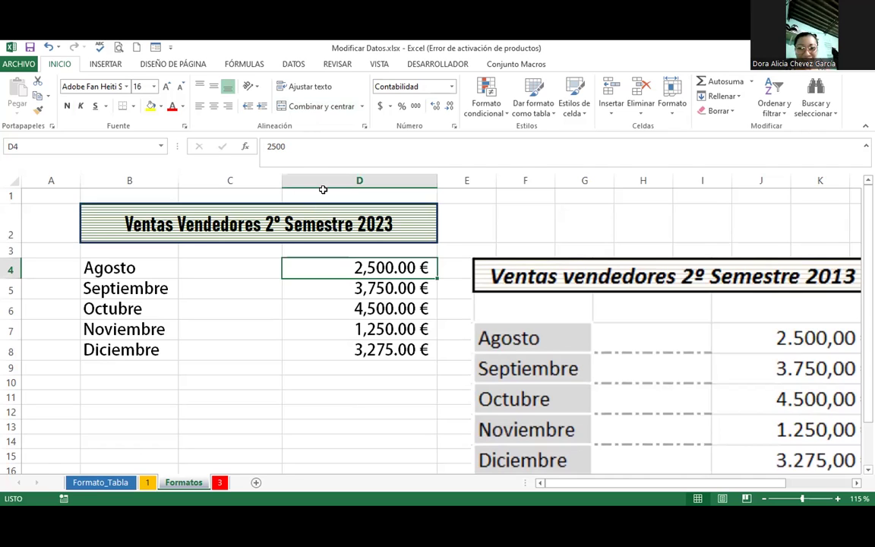
{"action": "left_click", "coordinate": [311, 216]}
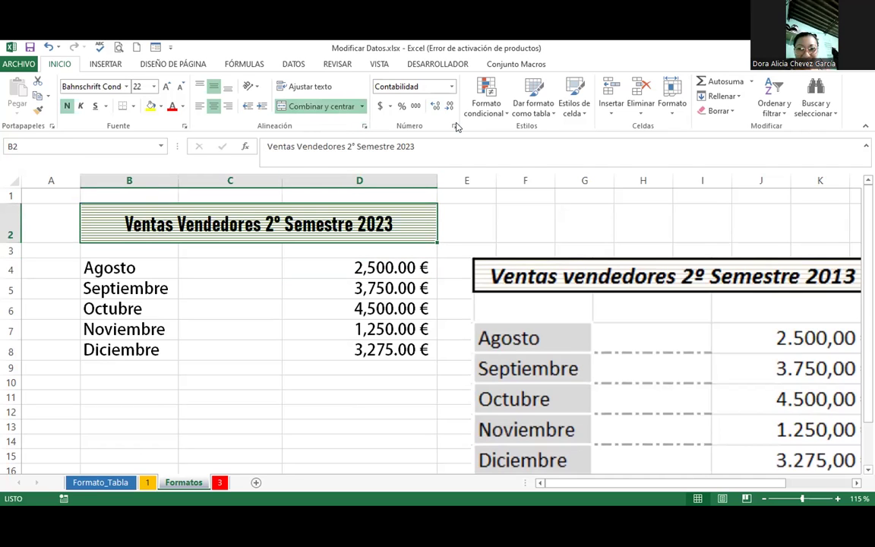
{"action": "left_click", "coordinate": [455, 126]}
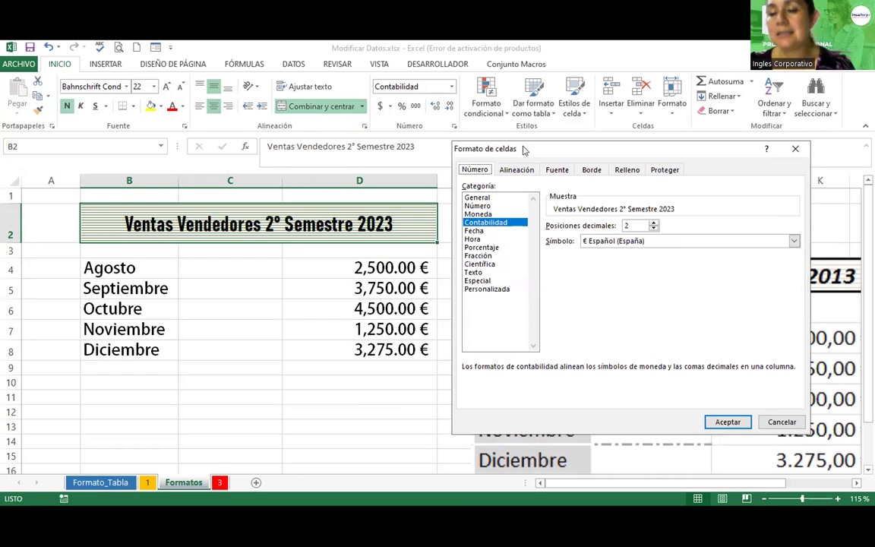
{"action": "left_click_drag", "start_coordinate": [516, 150], "coordinate": [423, 143]}
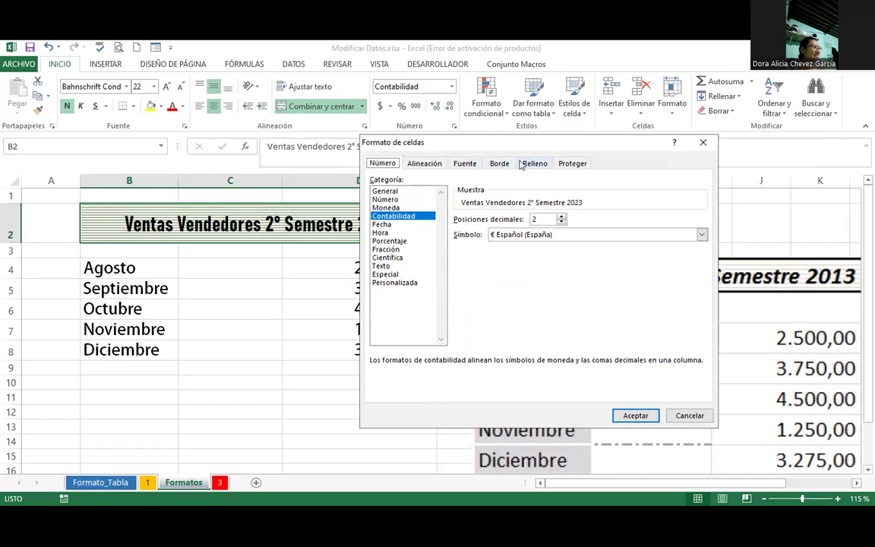
{"action": "left_click", "coordinate": [532, 164]}
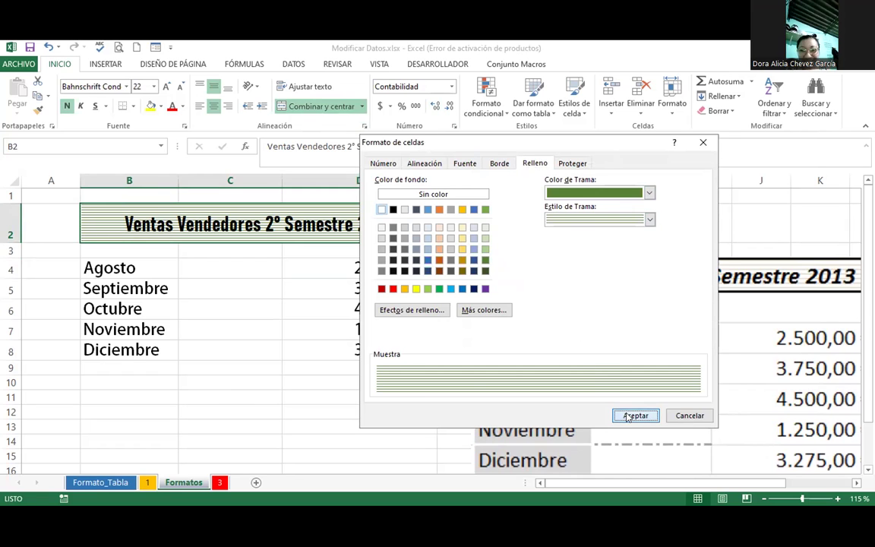
{"action": "key", "text": "Return"}
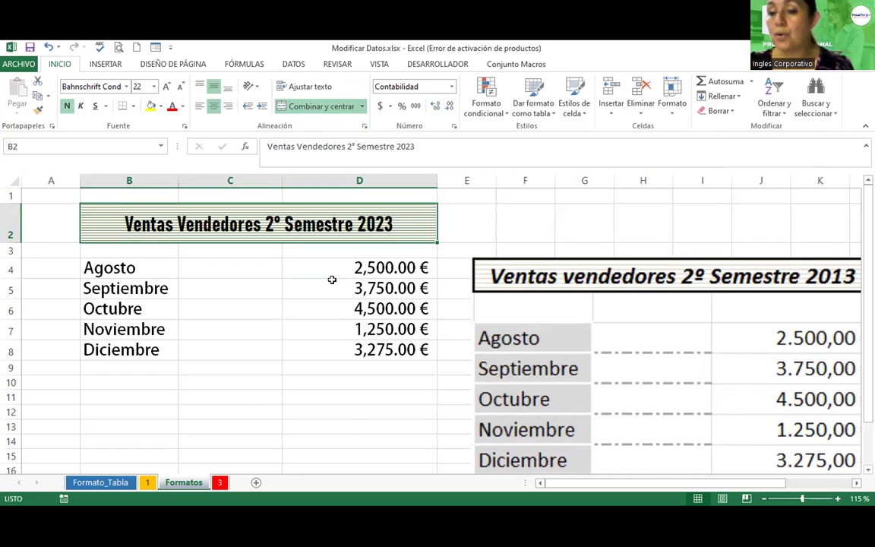
{"action": "left_click", "coordinate": [235, 268]}
Step: Give C4:C8 dark-grey dash-dot borders between rows and along the bottom
{"action": "left_click_drag", "start_coordinate": [236, 268], "coordinate": [242, 344]}
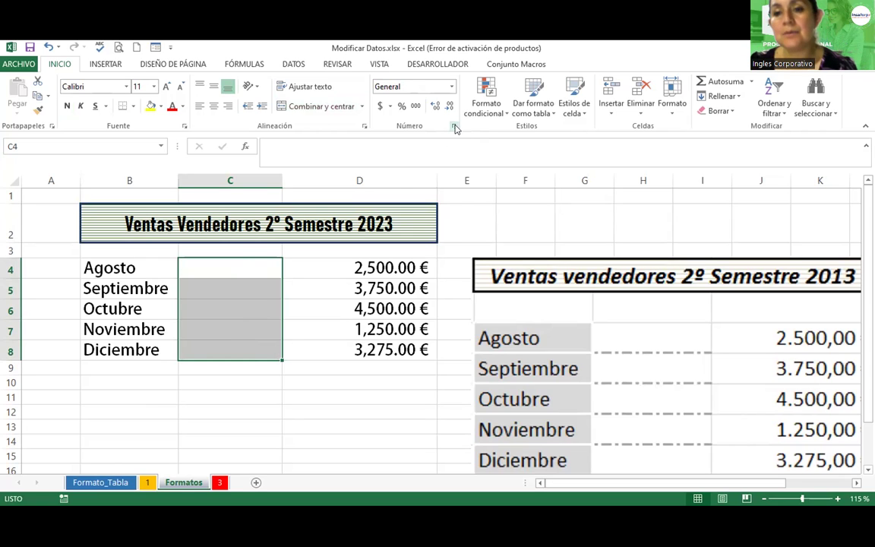
{"action": "left_click", "coordinate": [456, 129]}
{"action": "left_click", "coordinate": [500, 163]}
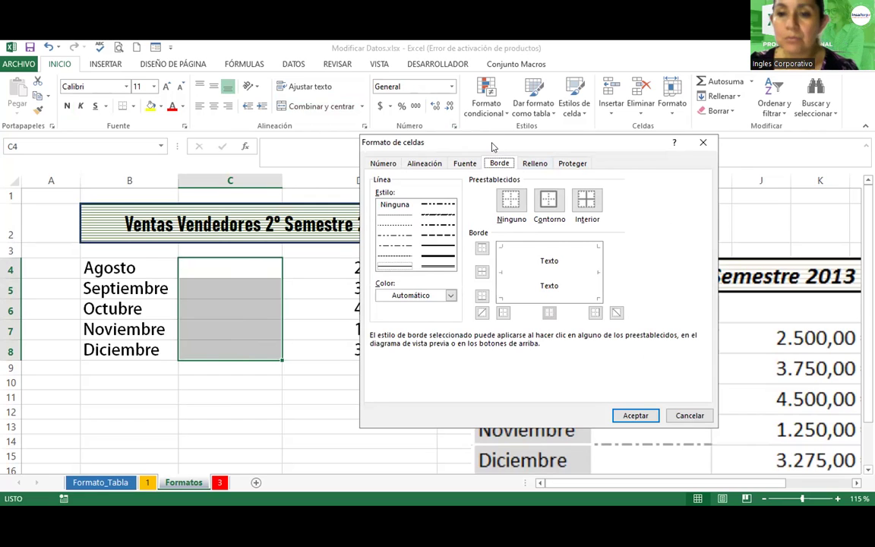
{"action": "left_click_drag", "start_coordinate": [492, 145], "coordinate": [504, 143]}
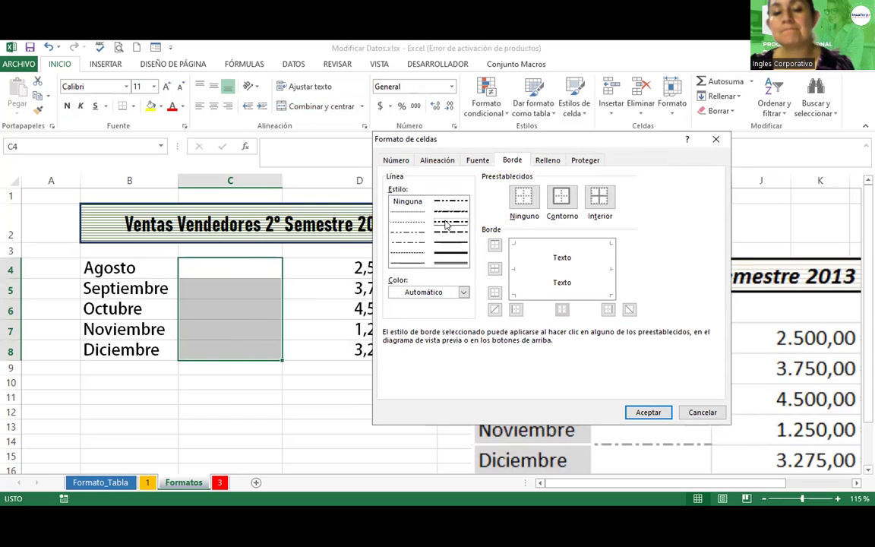
{"action": "left_click", "coordinate": [435, 293]}
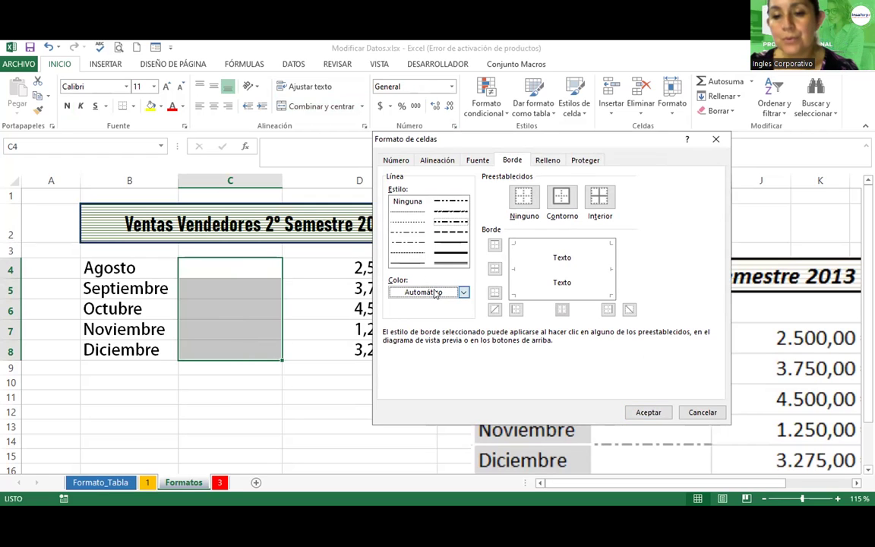
{"action": "left_click", "coordinate": [435, 293]}
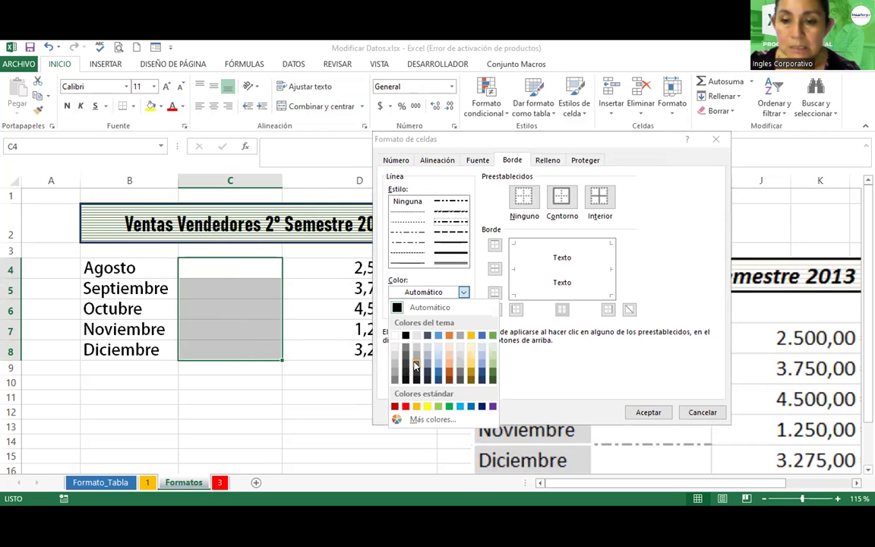
{"action": "left_click", "coordinate": [415, 366]}
{"action": "left_click", "coordinate": [441, 223]}
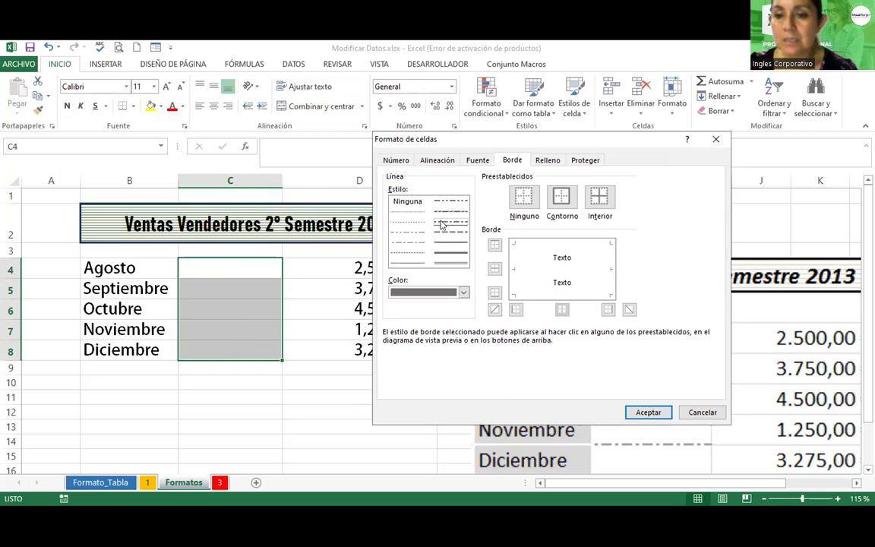
{"action": "left_click", "coordinate": [597, 199]}
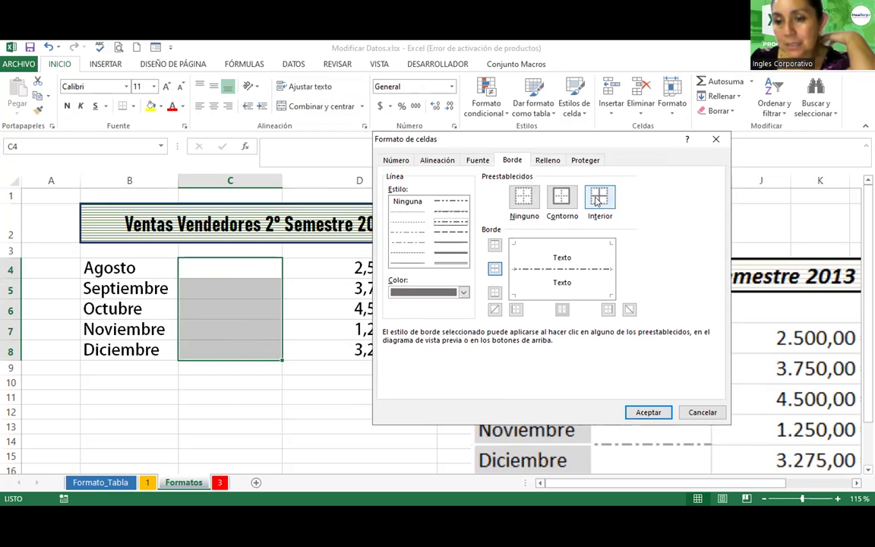
{"action": "left_click", "coordinate": [560, 295]}
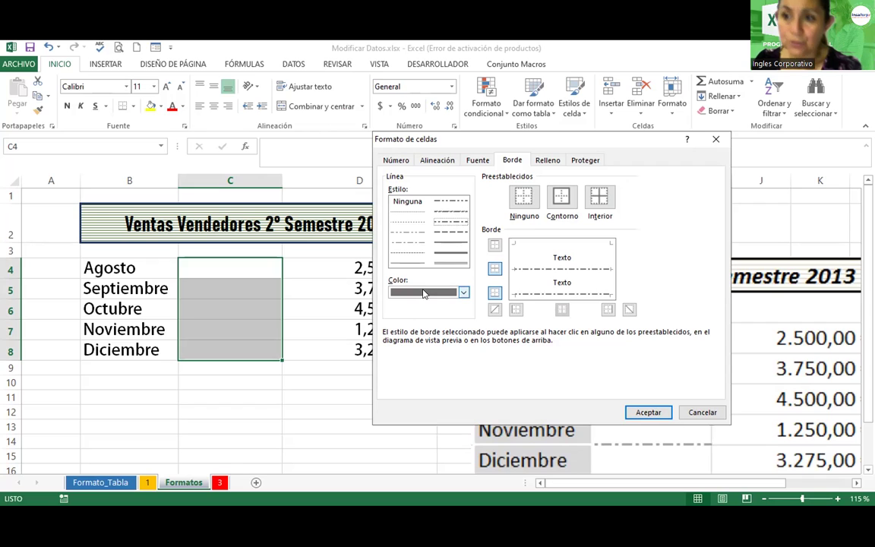
{"action": "left_click", "coordinate": [639, 417]}
{"action": "left_click", "coordinate": [319, 370]}
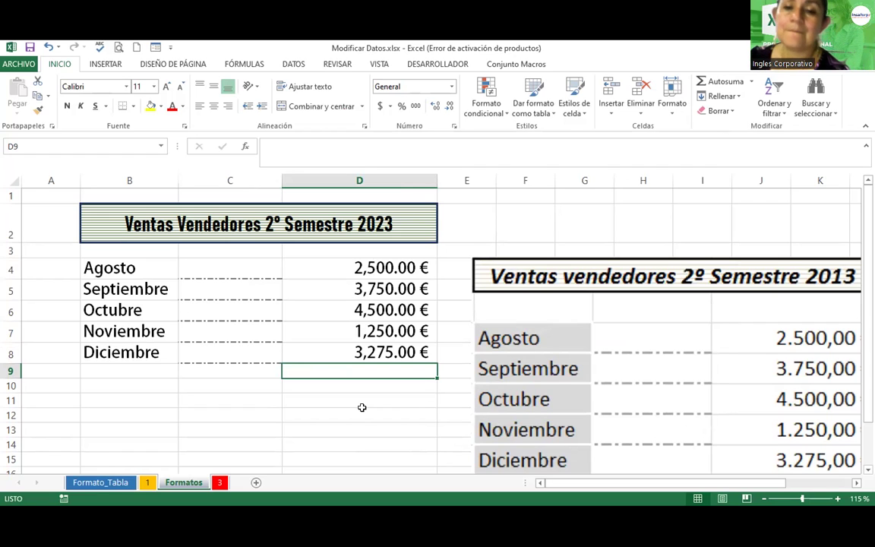
Step: Move the 2013 table picture up level with row 2, then inspect C5's borders
{"action": "left_click_drag", "start_coordinate": [558, 396], "coordinate": [560, 325]}
{"action": "left_click", "coordinate": [250, 289]}
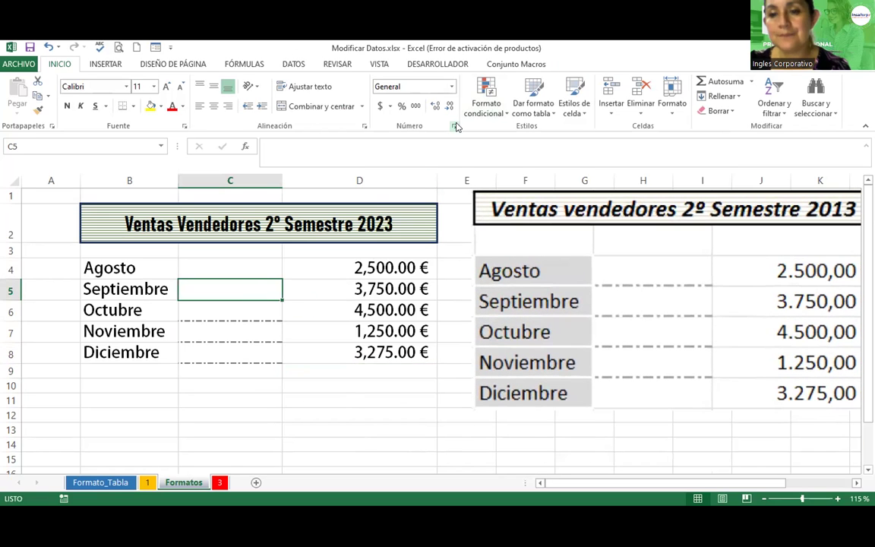
{"action": "left_click", "coordinate": [455, 126]}
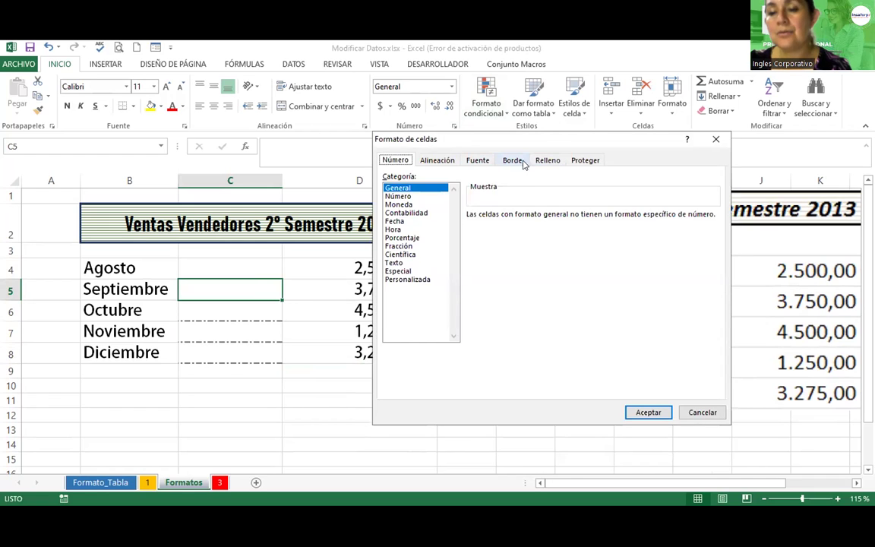
{"action": "left_click", "coordinate": [514, 161]}
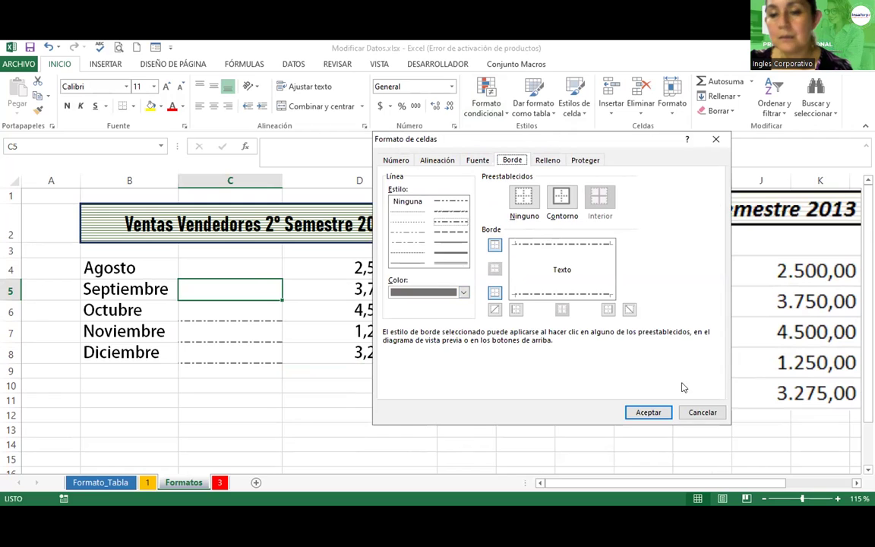
{"action": "left_click", "coordinate": [700, 411]}
Step: Try diagonal borders on C7, then cancel without applying any changes
{"action": "left_click", "coordinate": [240, 325]}
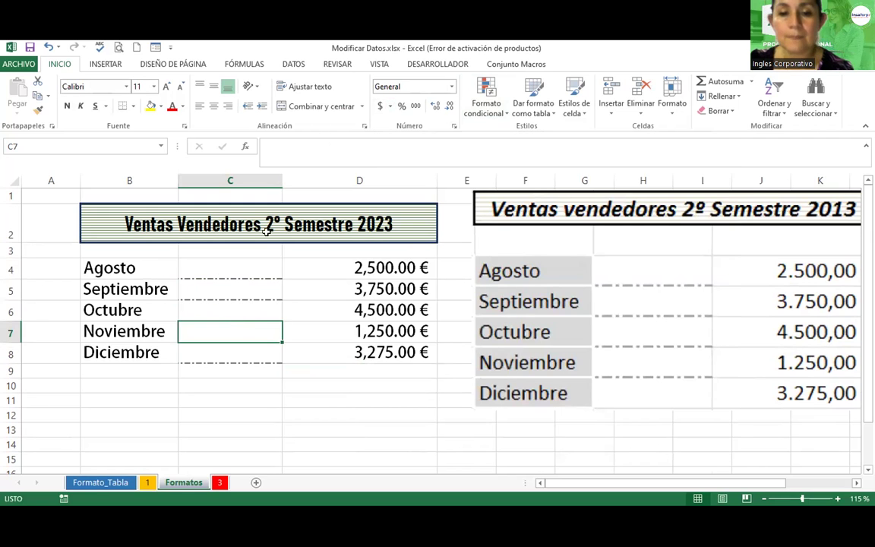
{"action": "left_click", "coordinate": [453, 126]}
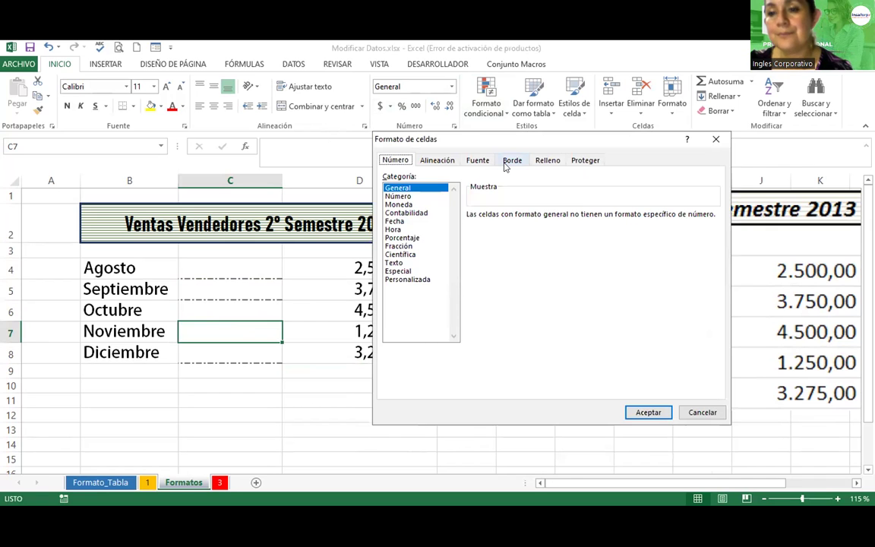
{"action": "left_click", "coordinate": [507, 162]}
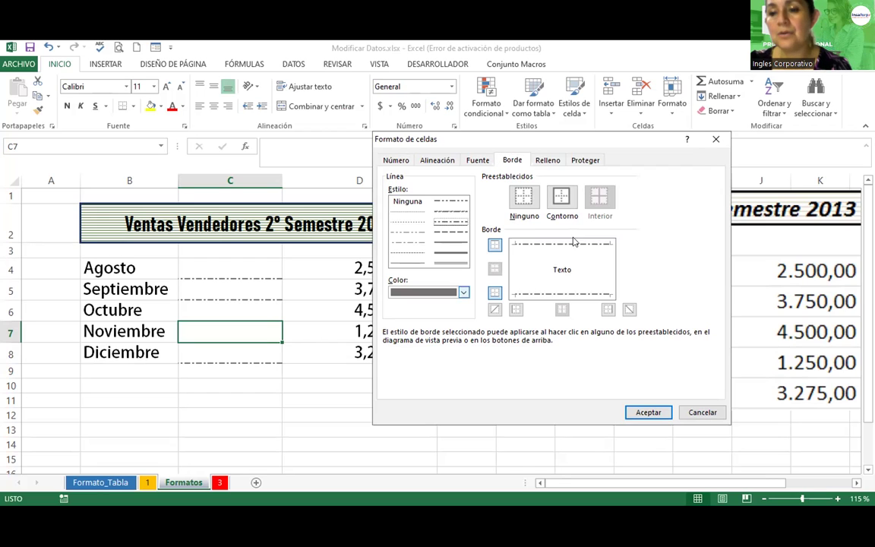
{"action": "left_click", "coordinate": [557, 267]}
{"action": "left_click", "coordinate": [560, 272]}
{"action": "left_click", "coordinate": [561, 270]}
{"action": "left_click", "coordinate": [562, 268]}
{"action": "left_click", "coordinate": [575, 262]}
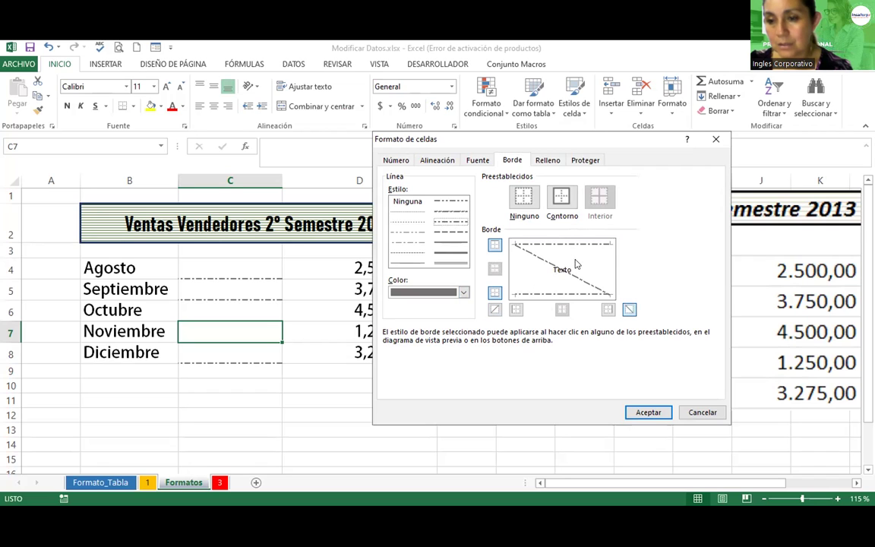
{"action": "left_click", "coordinate": [575, 278]}
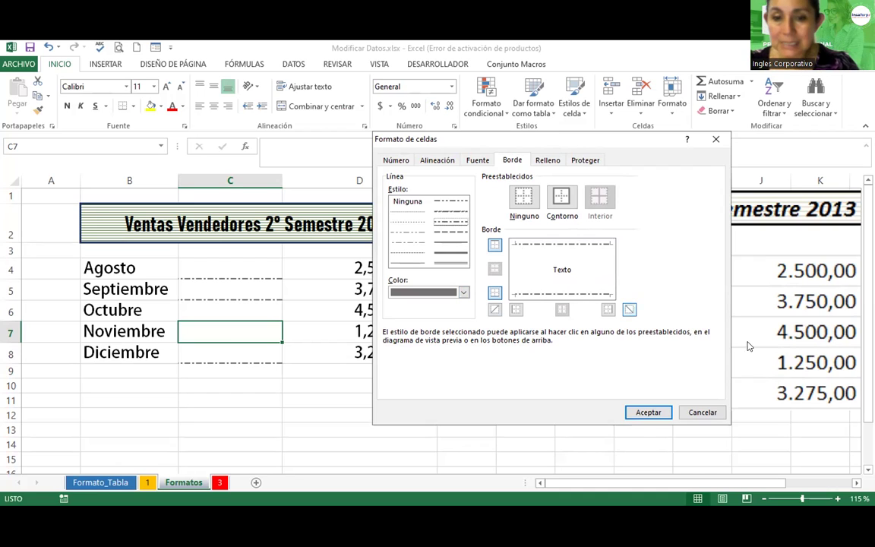
{"action": "left_click", "coordinate": [697, 412]}
{"action": "left_click_drag", "start_coordinate": [222, 269], "coordinate": [233, 351]}
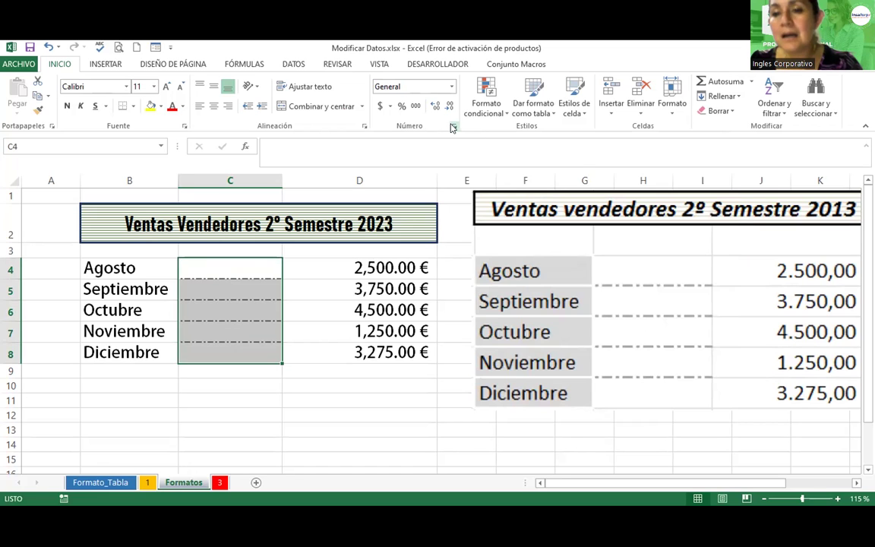
Step: Apply dash-dot inside-horizontal and bottom borders to C4:C8 from the Borde tab
{"action": "left_click", "coordinate": [452, 127]}
{"action": "left_click", "coordinate": [548, 160]}
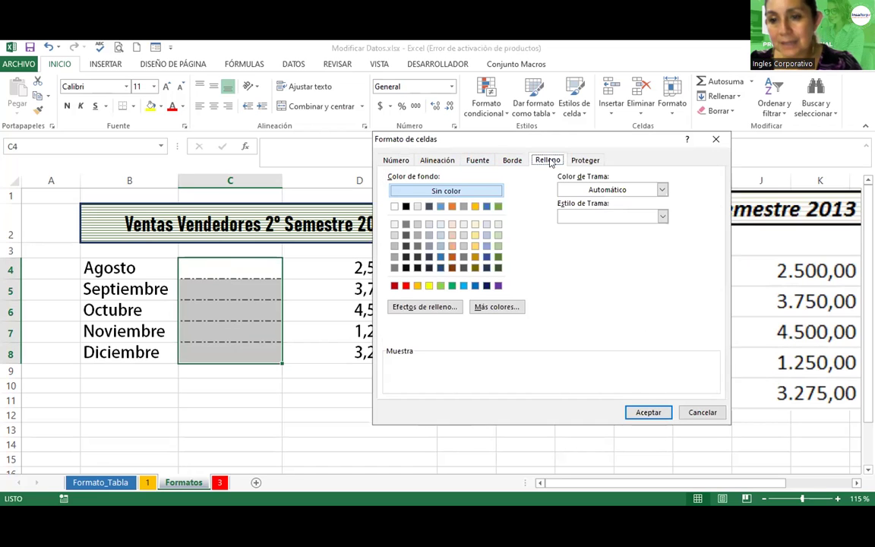
{"action": "left_click", "coordinate": [512, 160]}
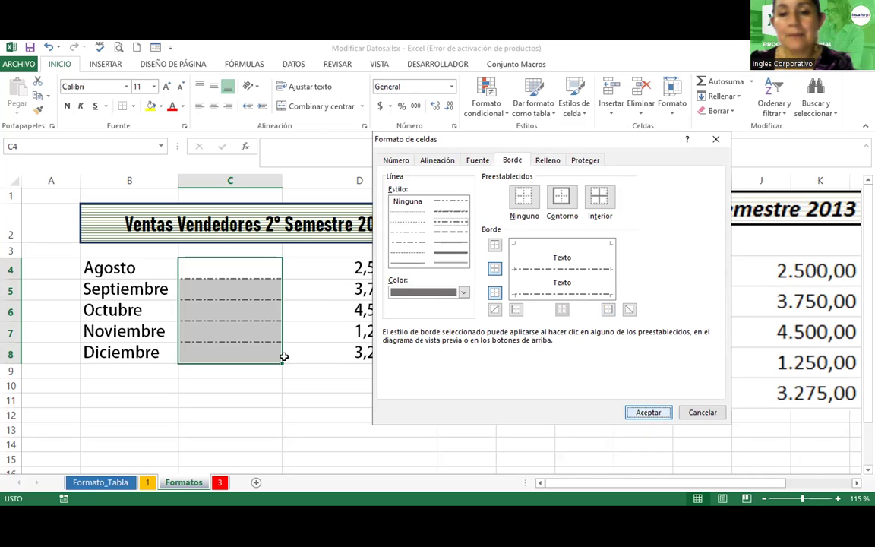
{"action": "key", "text": "Return"}
{"action": "left_click", "coordinate": [228, 370]}
{"action": "left_click", "coordinate": [329, 393]}
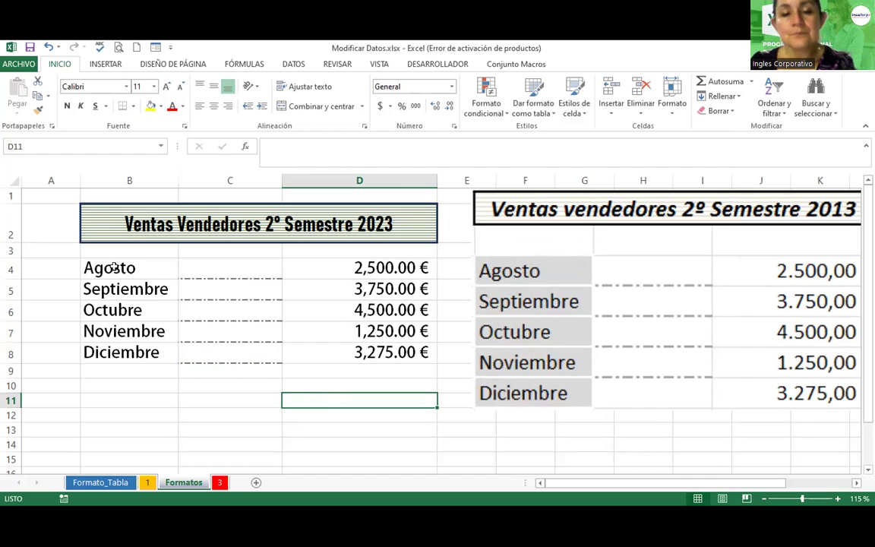
Step: Give the month cells B4:B8 (Agosto to Diciembre) a light blue fill
{"action": "left_click_drag", "start_coordinate": [111, 267], "coordinate": [120, 343]}
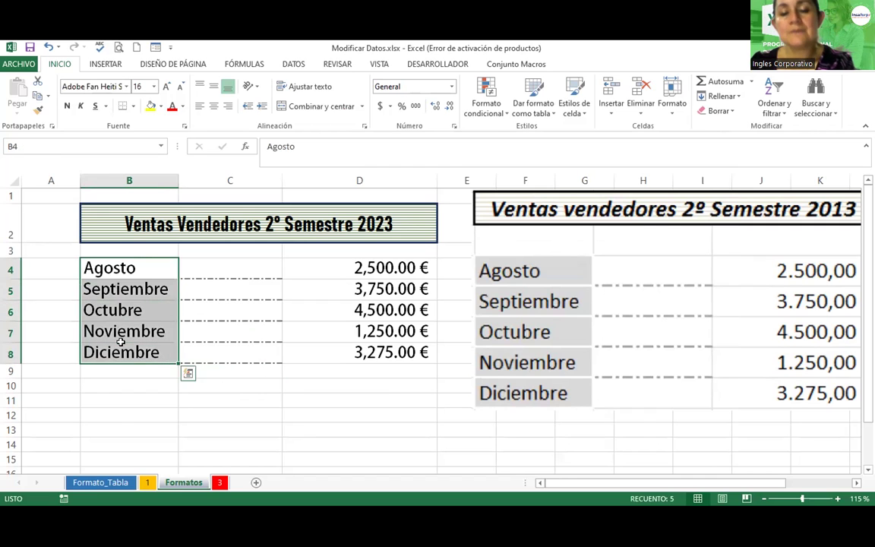
{"action": "left_click", "coordinate": [454, 127]}
{"action": "left_click", "coordinate": [542, 160]}
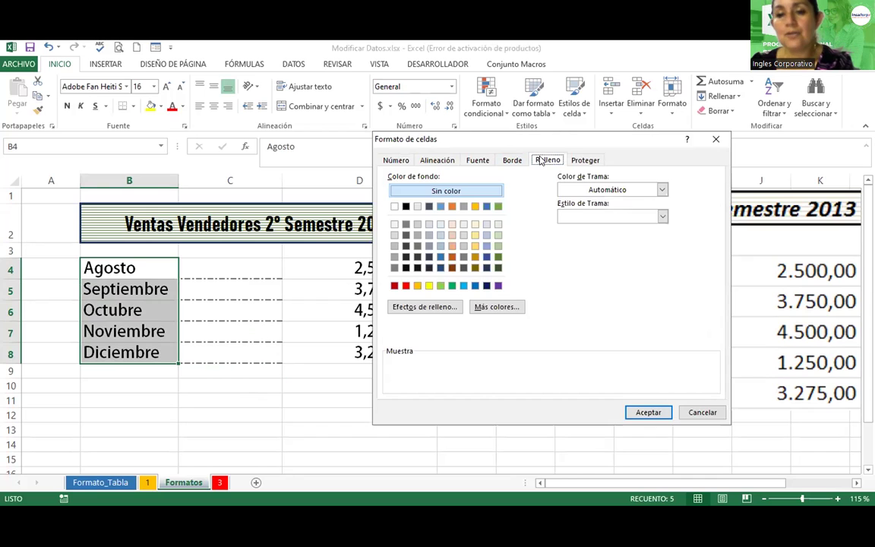
{"action": "left_click", "coordinate": [487, 235]}
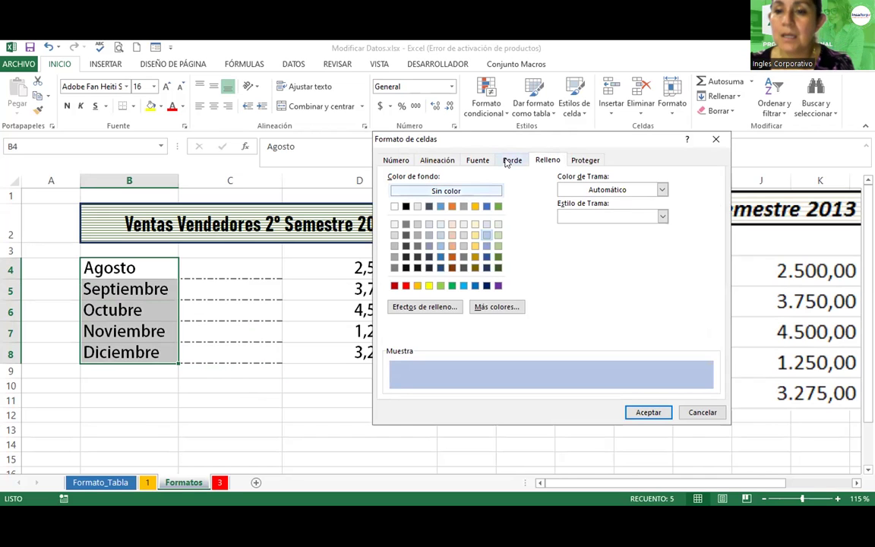
Step: Add white interior lines separating each month cell and apply the formatting
{"action": "left_click", "coordinate": [511, 160]}
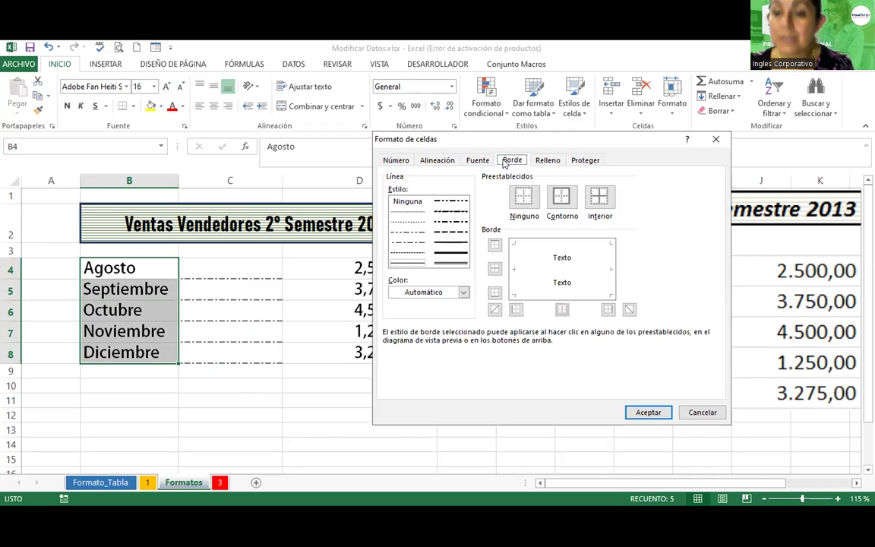
{"action": "left_click", "coordinate": [451, 262]}
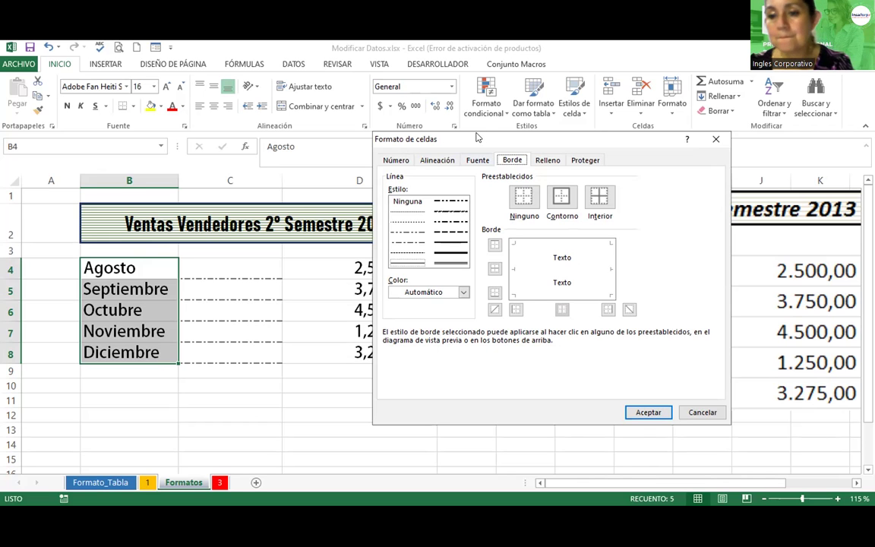
{"action": "left_click_drag", "start_coordinate": [478, 137], "coordinate": [221, 166]}
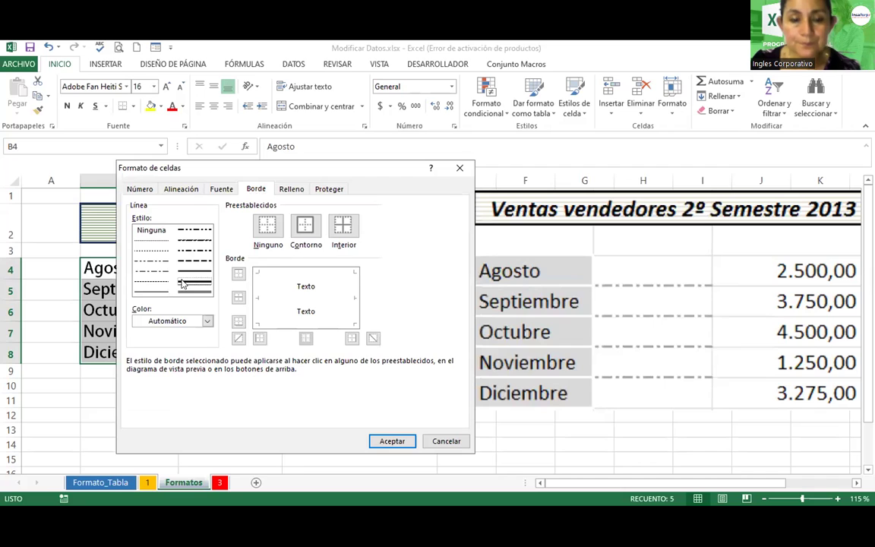
{"action": "left_click", "coordinate": [207, 322]}
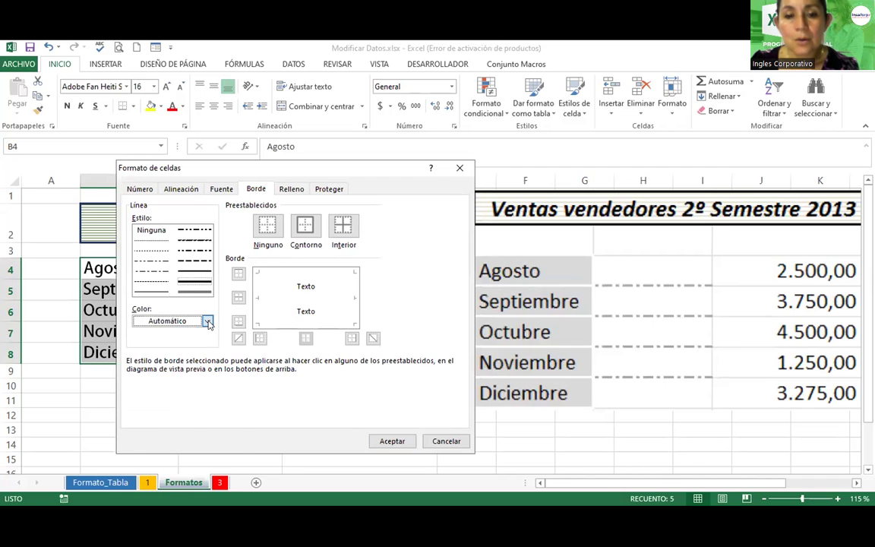
{"action": "left_click", "coordinate": [208, 322]}
{"action": "left_click", "coordinate": [138, 365]}
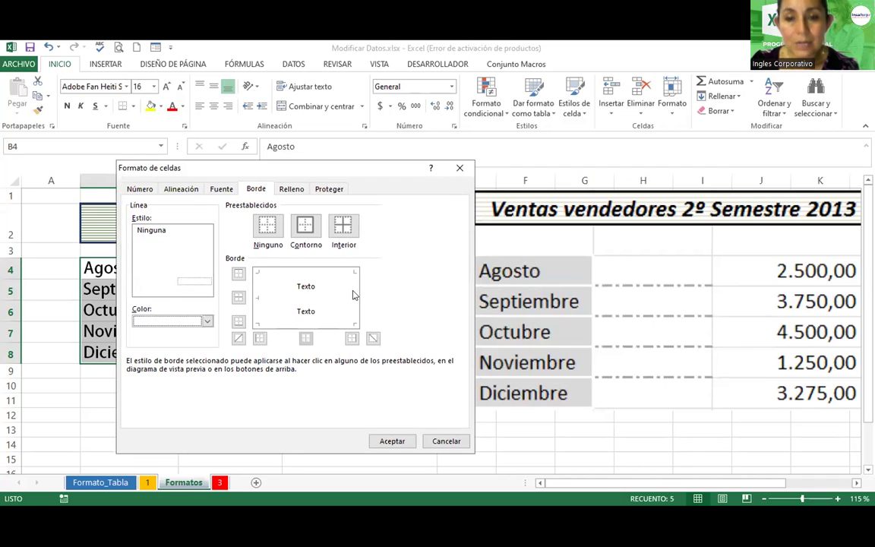
{"action": "left_click", "coordinate": [342, 223]}
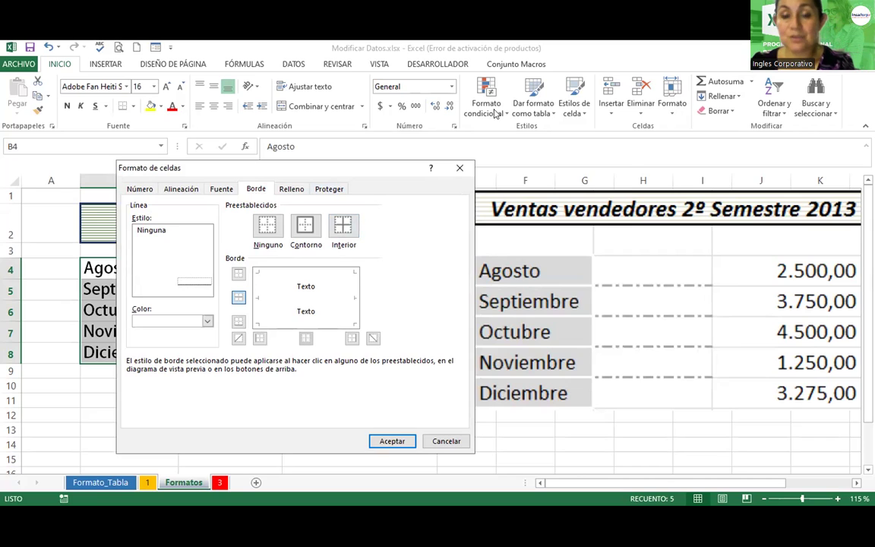
{"action": "left_click_drag", "start_coordinate": [341, 173], "coordinate": [498, 107]}
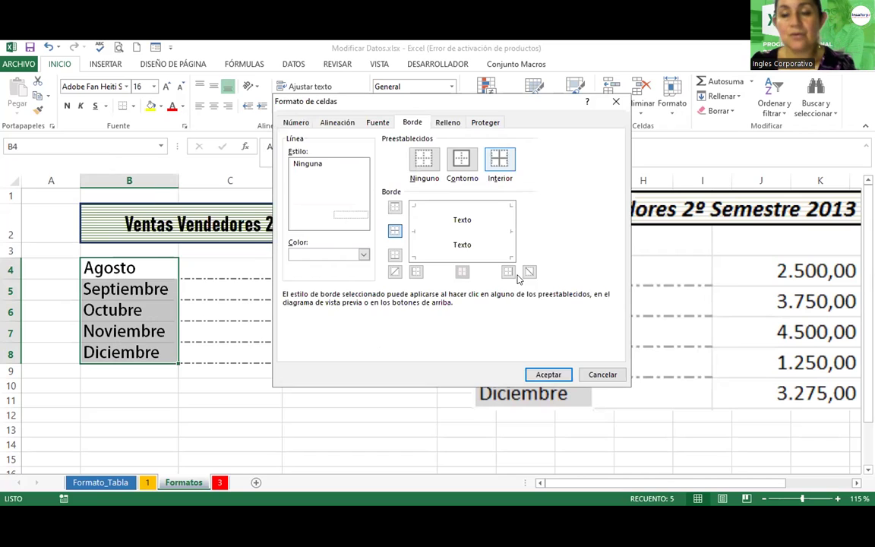
{"action": "left_click", "coordinate": [535, 373]}
{"action": "left_click", "coordinate": [149, 405]}
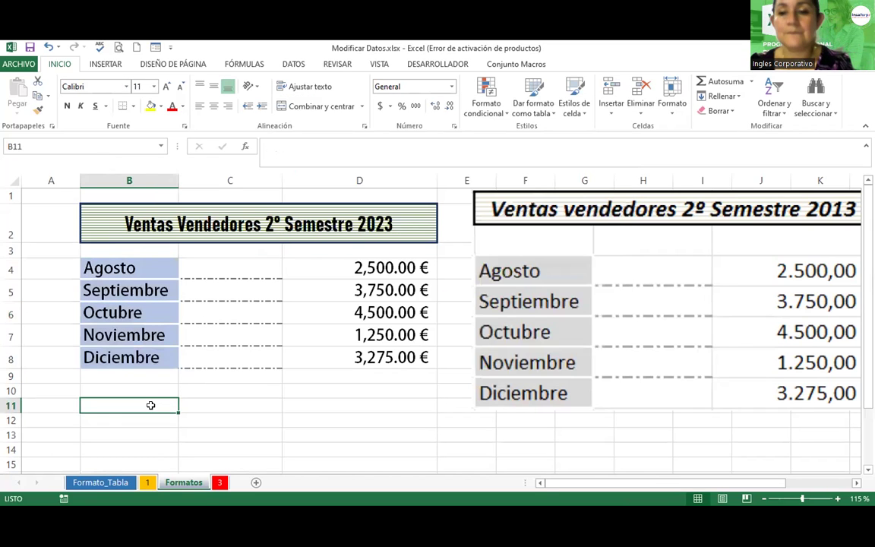
Step: Recheck the month cells' border settings and close the dialog unchanged
{"action": "left_click_drag", "start_coordinate": [126, 267], "coordinate": [151, 358]}
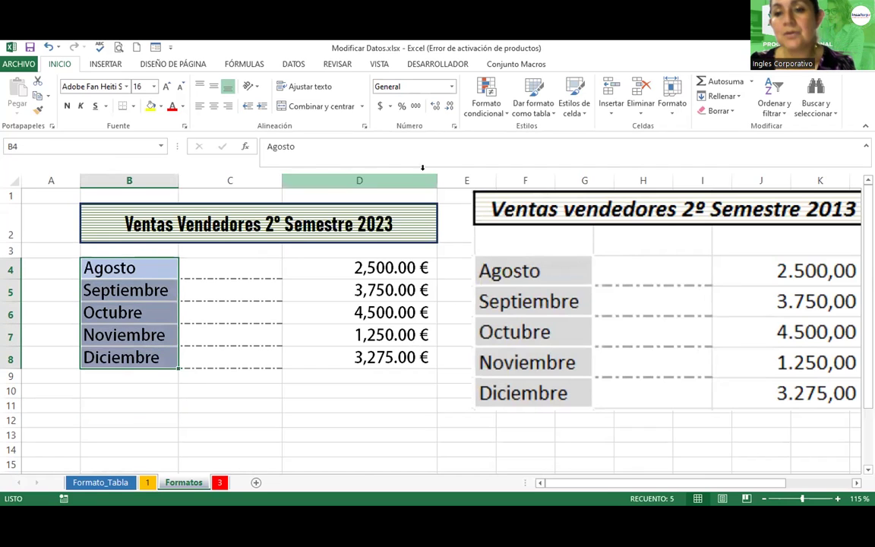
{"action": "left_click", "coordinate": [455, 127]}
{"action": "left_click", "coordinate": [412, 122]}
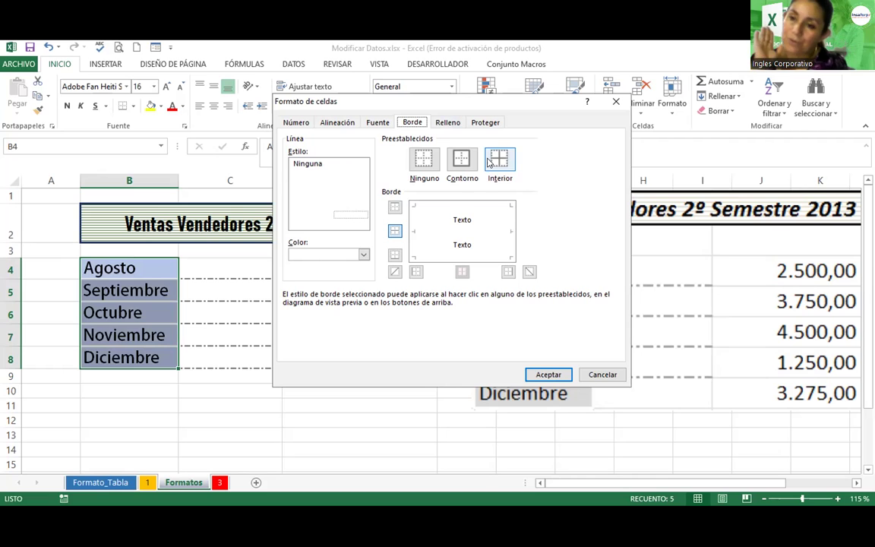
{"action": "left_click", "coordinate": [550, 374]}
{"action": "left_click", "coordinate": [159, 387]}
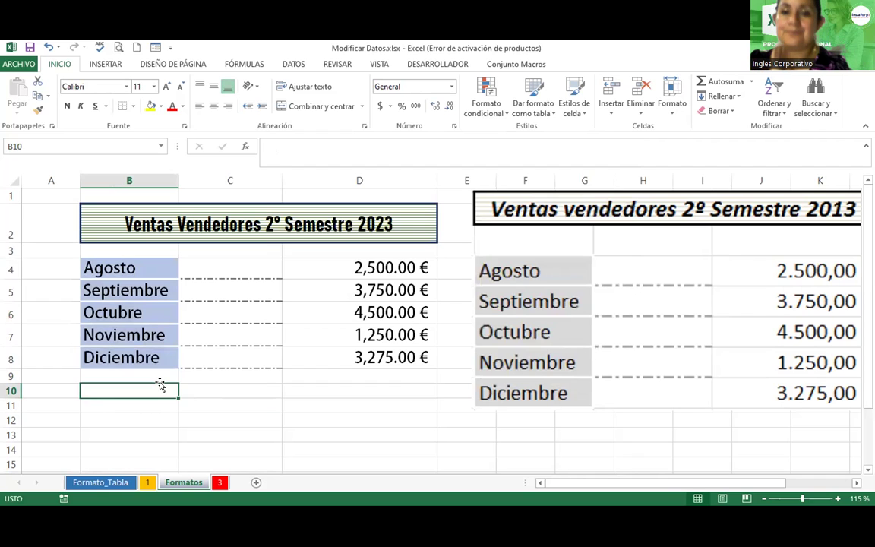
Step: Change the B2 title's stripe pattern colour to green
{"action": "left_click", "coordinate": [279, 209]}
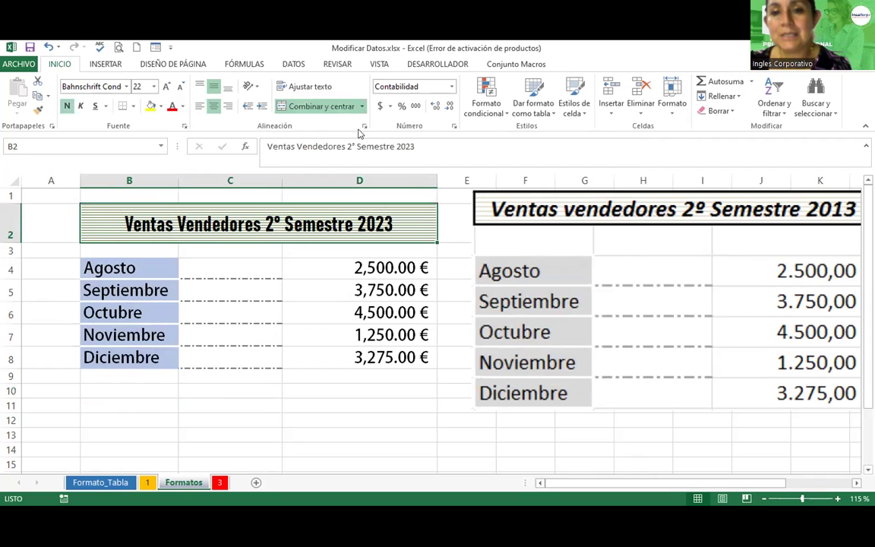
{"action": "left_click", "coordinate": [363, 127]}
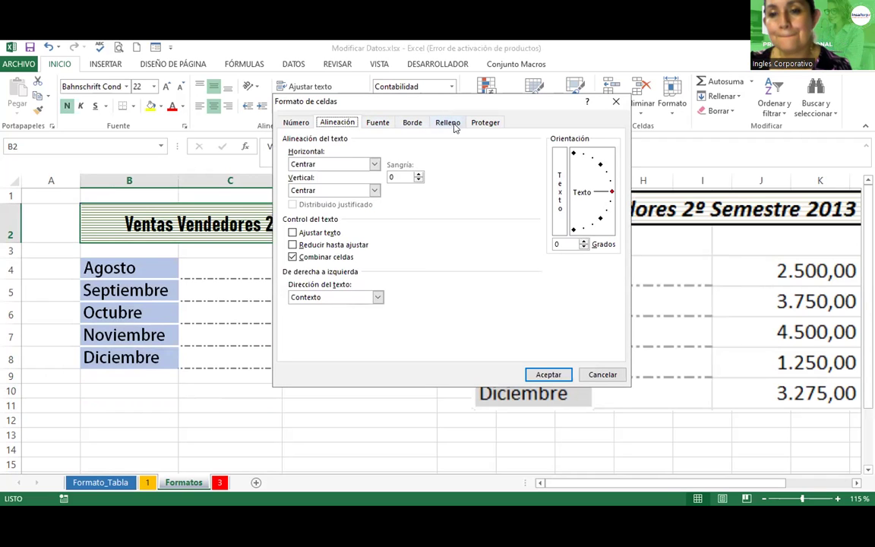
{"action": "left_click", "coordinate": [448, 123]}
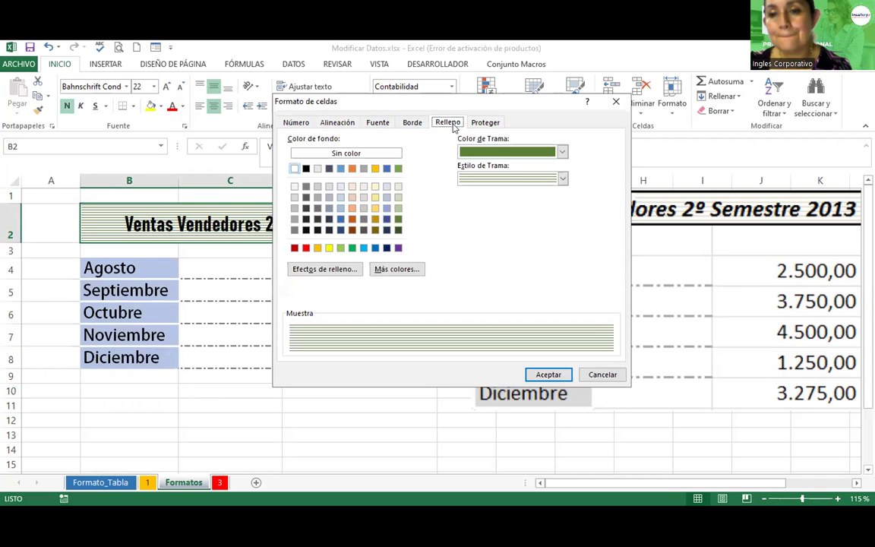
{"action": "left_click", "coordinate": [499, 151]}
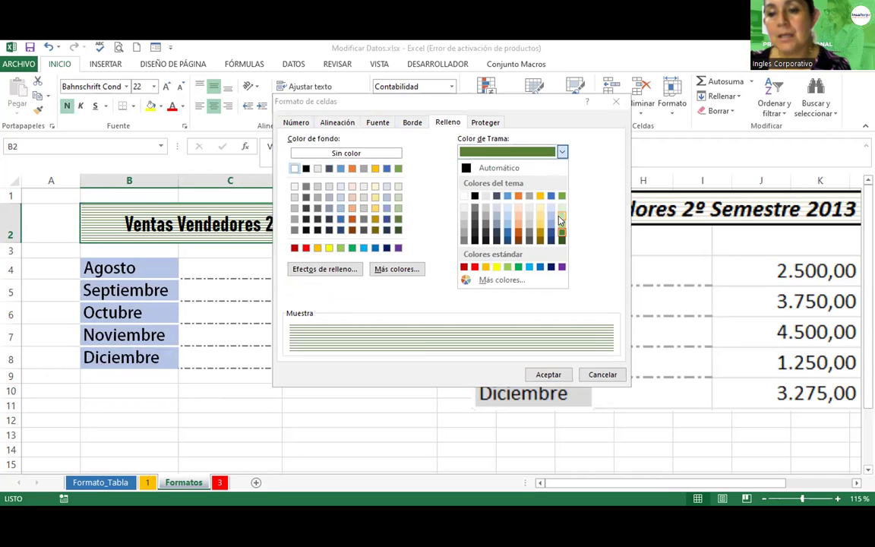
{"action": "left_click", "coordinate": [559, 220]}
{"action": "left_click", "coordinate": [555, 374]}
{"action": "left_click", "coordinate": [337, 391]}
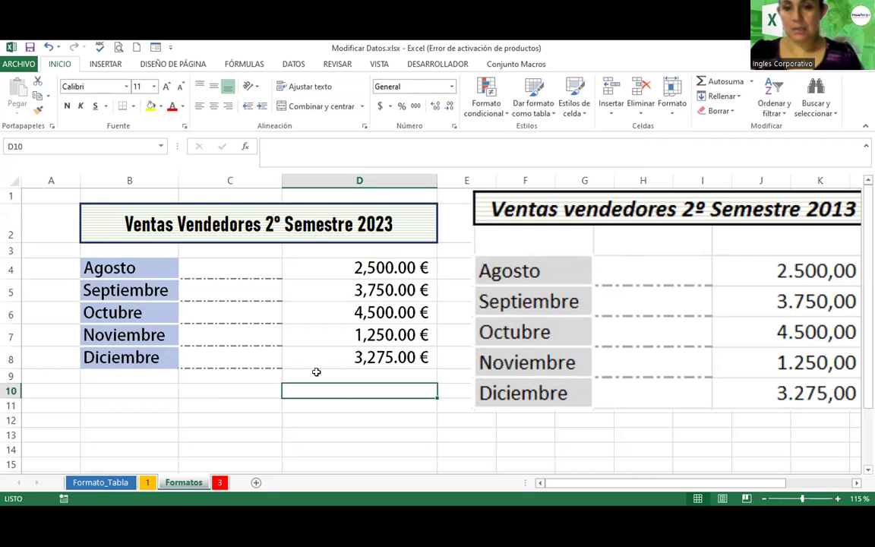
Step: Delete the 2013 reference picture and zoom the sheet out to 90%
{"action": "left_click_drag", "start_coordinate": [375, 271], "coordinate": [376, 357]}
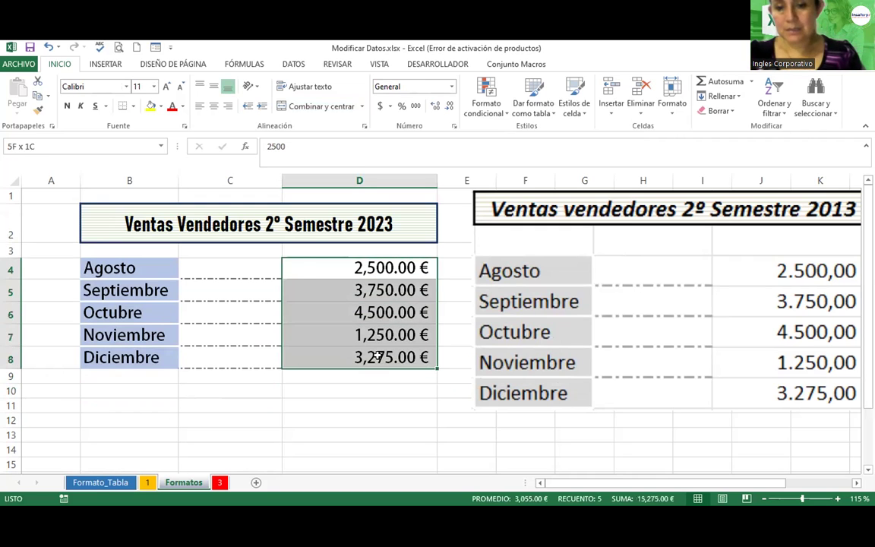
{"action": "left_click", "coordinate": [537, 243]}
{"action": "key", "text": "Delete"}
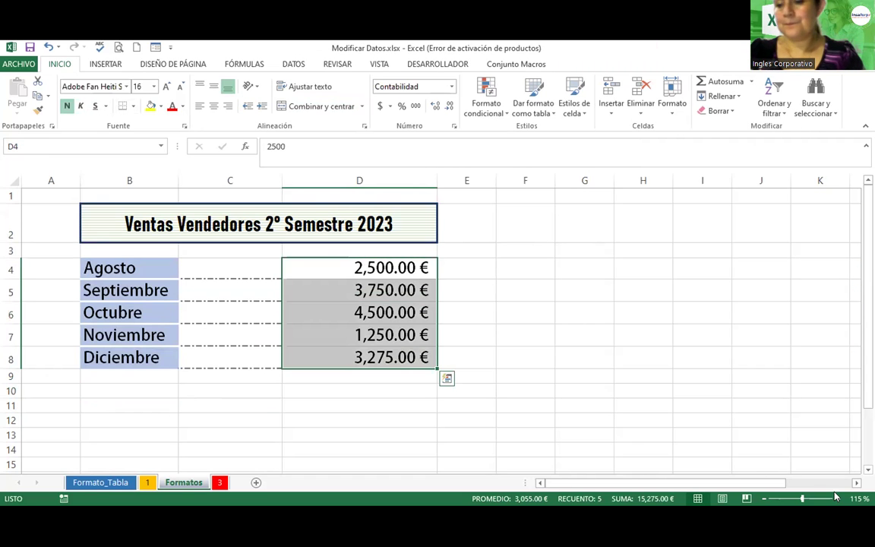
{"action": "left_click", "coordinate": [763, 498]}
{"action": "left_click", "coordinate": [764, 498]}
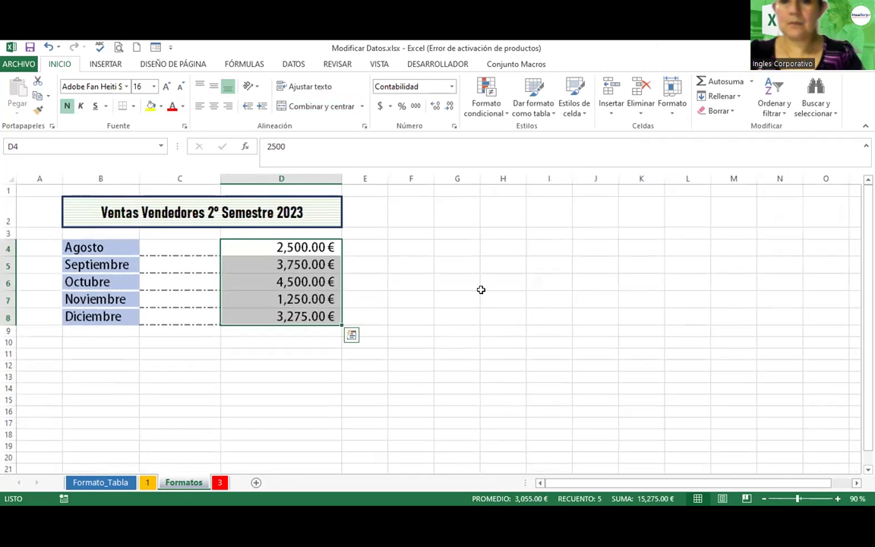
{"action": "left_click", "coordinate": [494, 295]}
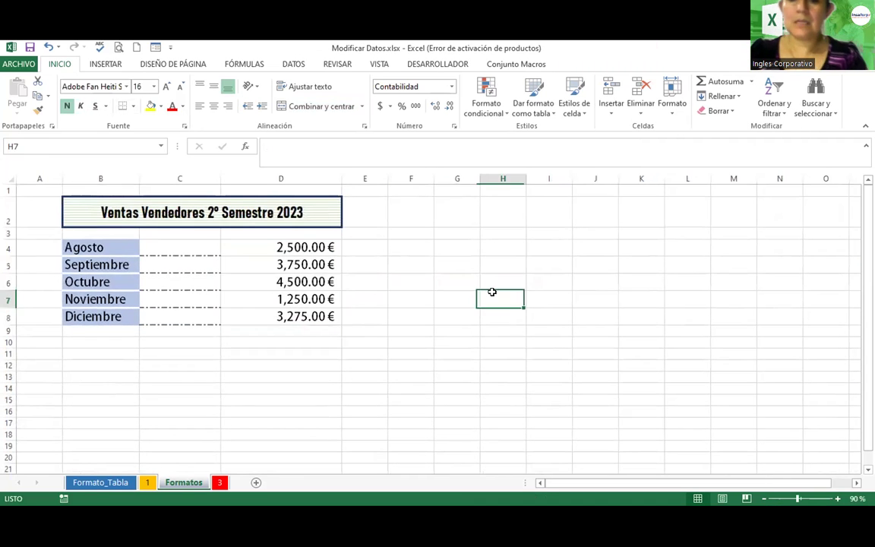
Step: Draw a large blue bent left-and-up block arrow right of the column D amounts
{"action": "left_click", "coordinate": [101, 63]}
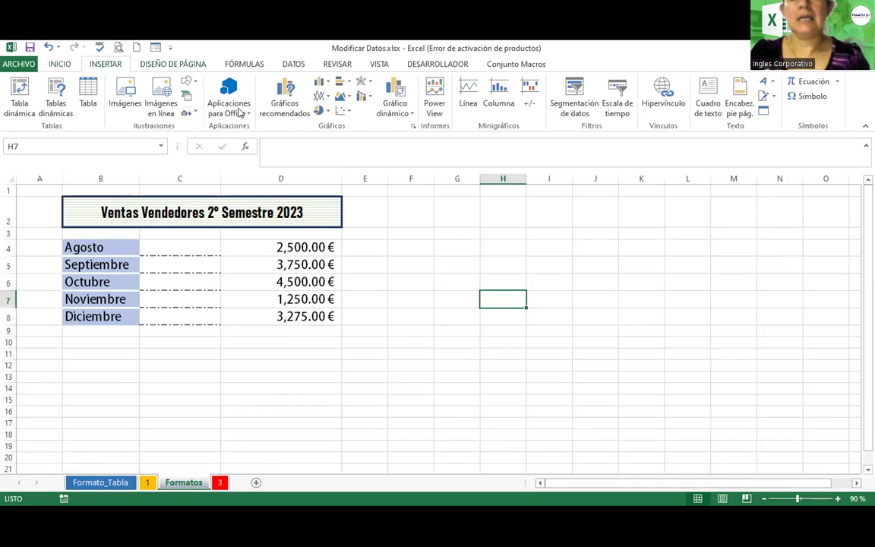
{"action": "left_click", "coordinate": [194, 82]}
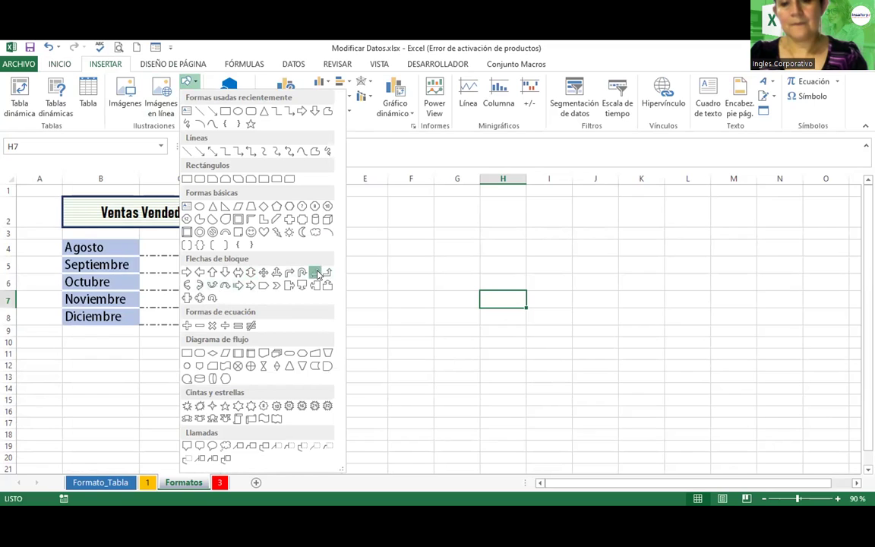
{"action": "left_click", "coordinate": [315, 272]}
{"action": "left_click_drag", "start_coordinate": [448, 235], "coordinate": [366, 339]}
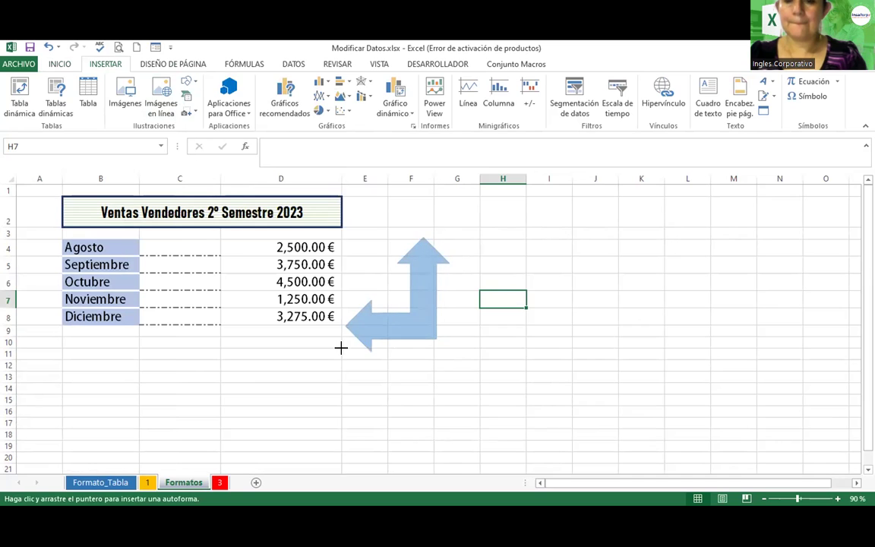
{"action": "left_click_drag", "start_coordinate": [366, 340], "coordinate": [347, 349]}
Step: Enter 'Estilos y Formatos' in F2, merged and centred across F2:H2
{"action": "left_click", "coordinate": [416, 212]}
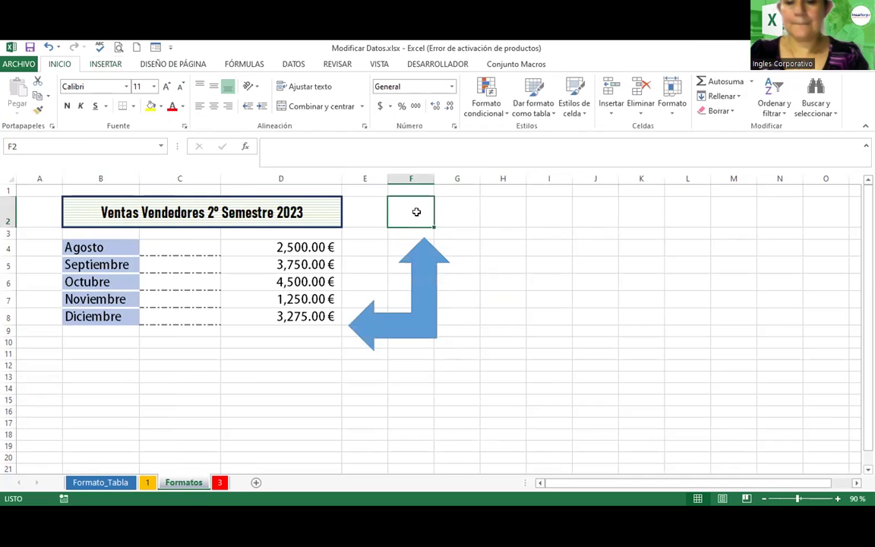
{"action": "type", "text": "Estilos y Formatos"}
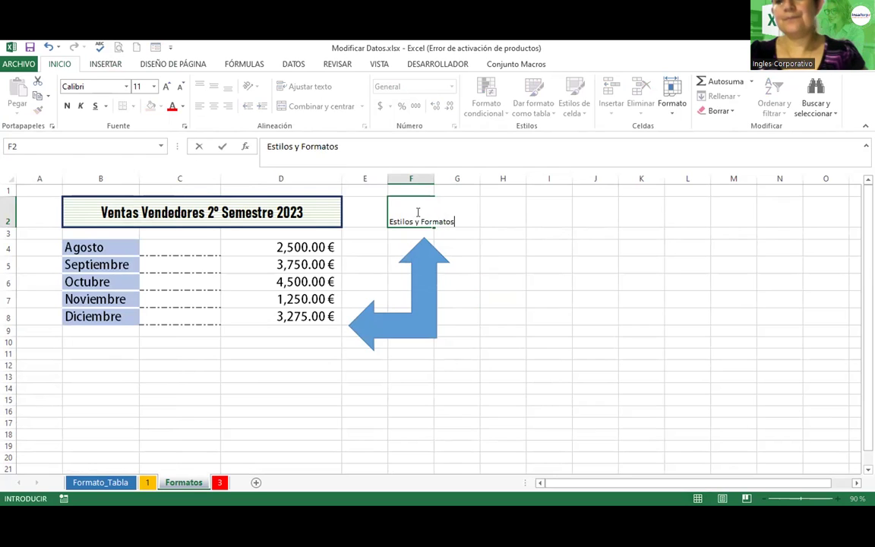
{"action": "key", "text": "Return"}
{"action": "left_click", "coordinate": [417, 212]}
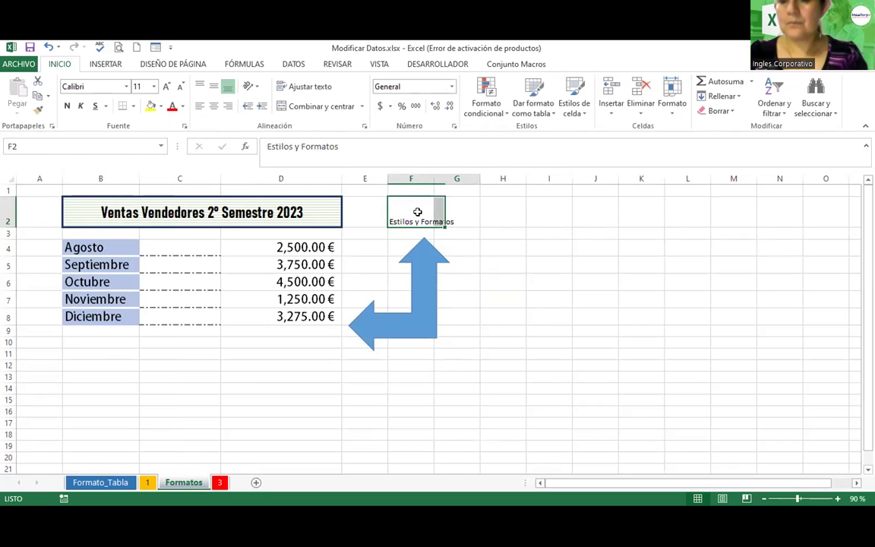
{"action": "left_click_drag", "start_coordinate": [416, 211], "coordinate": [502, 212]}
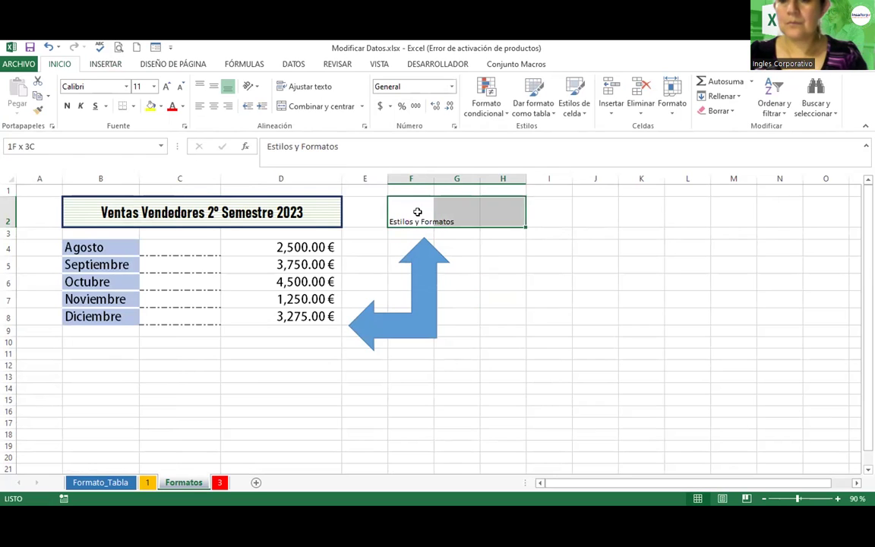
{"action": "left_click", "coordinate": [294, 106]}
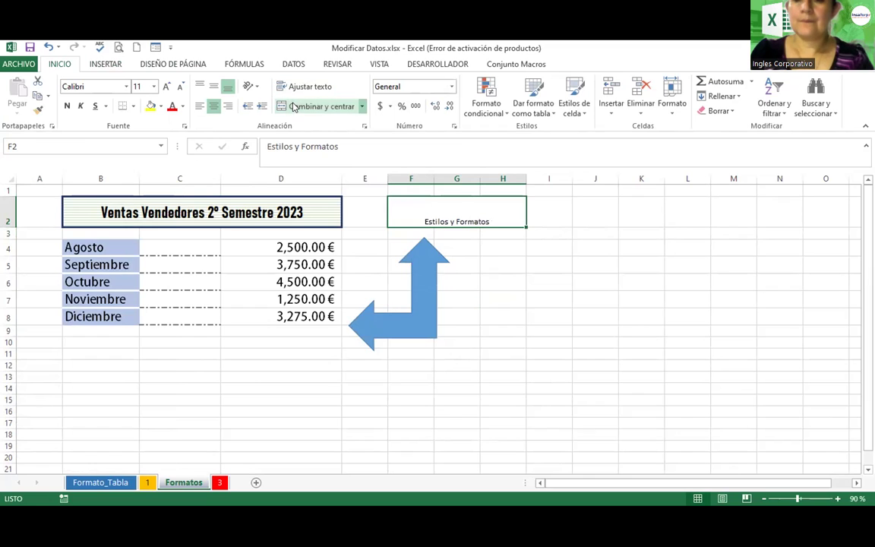
{"action": "left_click", "coordinate": [213, 87]}
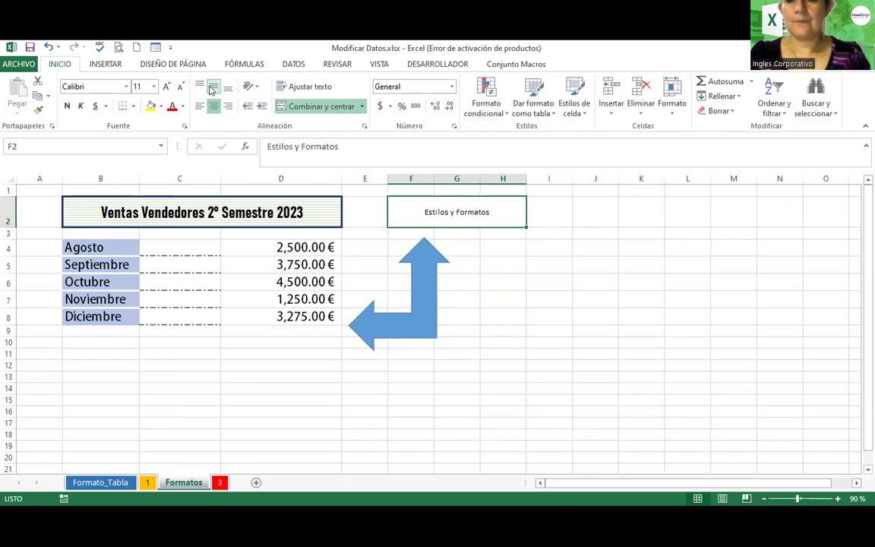
Step: Format the 'Estilos y Formatos' heading in Bauhaus 93 at size 20
{"action": "left_click", "coordinate": [127, 87]}
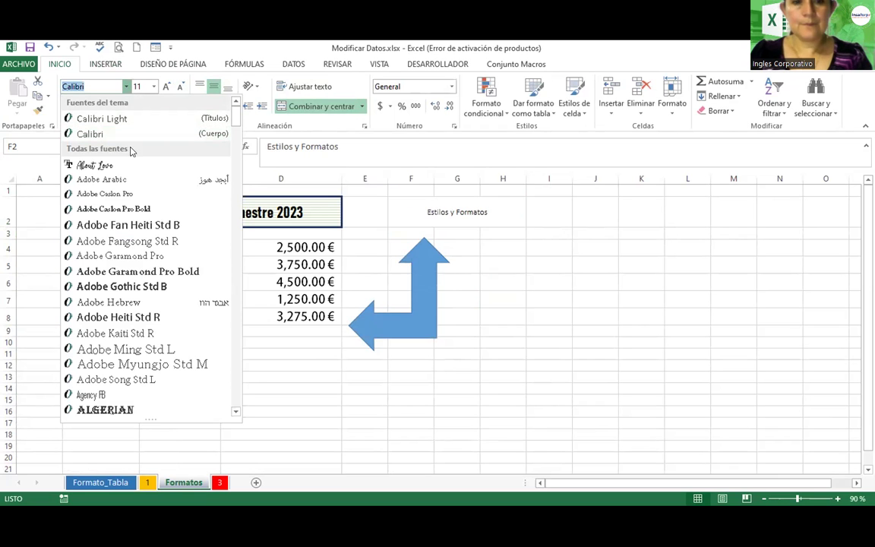
{"action": "left_click_drag", "start_coordinate": [234, 114], "coordinate": [236, 150]}
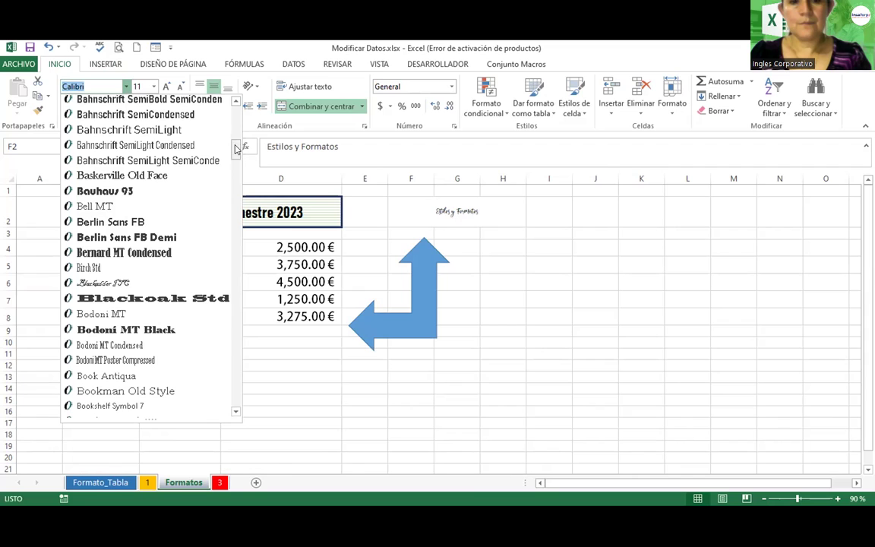
{"action": "left_click", "coordinate": [88, 191]}
{"action": "left_click", "coordinate": [167, 85]}
{"action": "left_click", "coordinate": [168, 85]}
{"action": "left_click", "coordinate": [168, 86]}
{"action": "left_click", "coordinate": [168, 86]}
{"action": "left_click", "coordinate": [168, 86]}
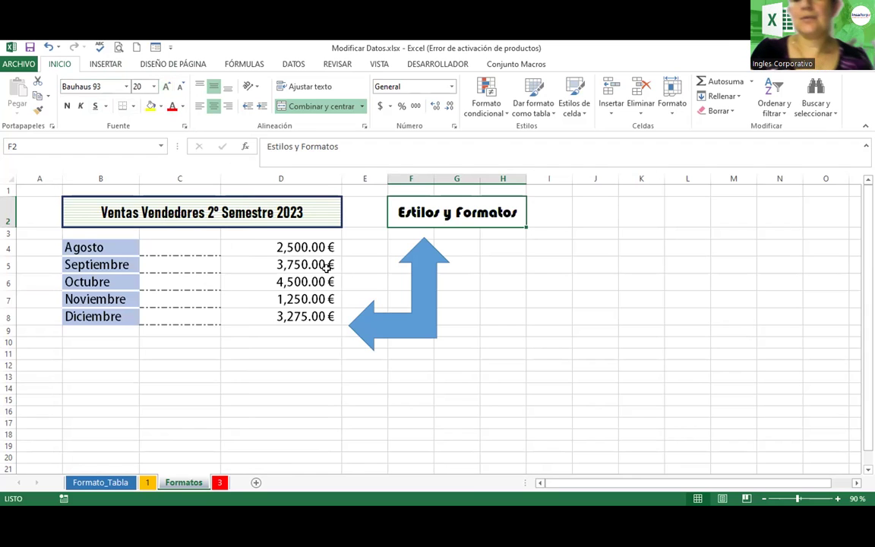
{"action": "left_click", "coordinate": [502, 315]}
{"action": "left_click", "coordinate": [434, 305]}
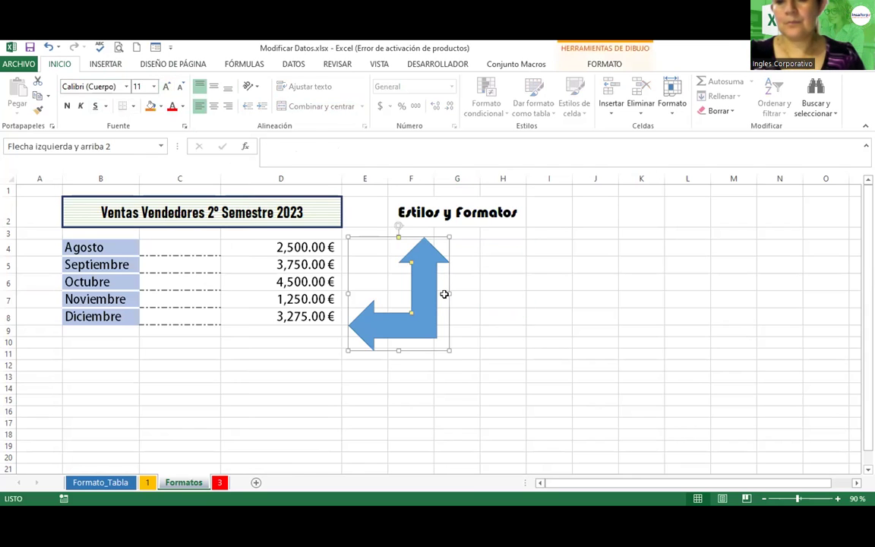
Step: Enlarge the blue bent arrow up to just below the Estilos y Formatos heading and thin its shafts
{"action": "left_click_drag", "start_coordinate": [445, 291], "coordinate": [483, 292]}
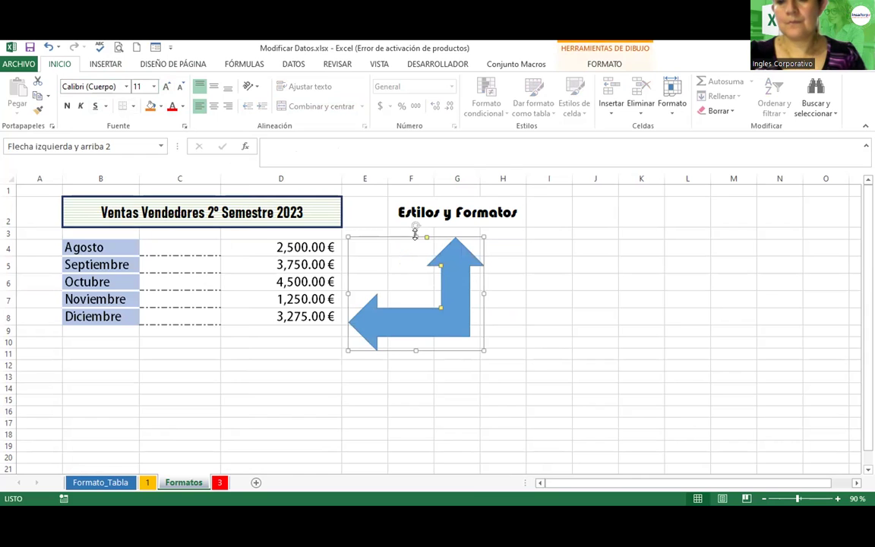
{"action": "left_click_drag", "start_coordinate": [415, 235], "coordinate": [415, 224]}
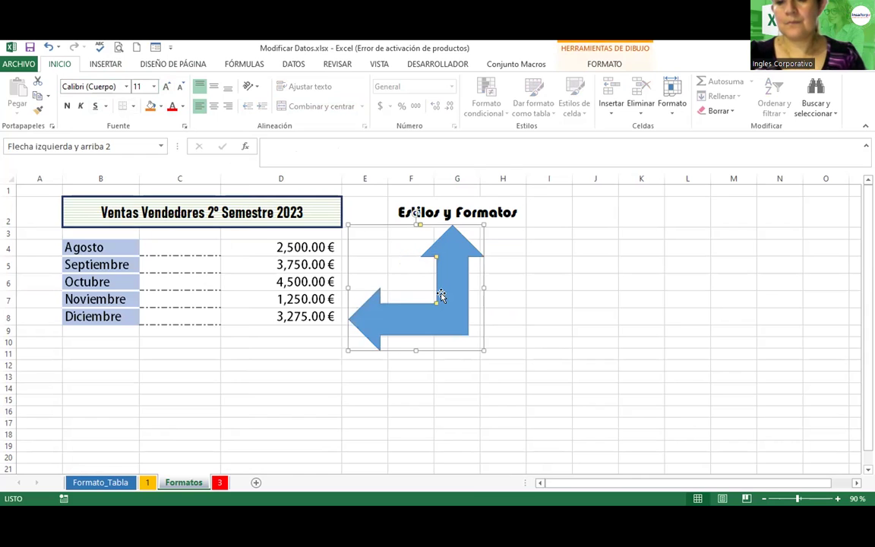
{"action": "mouse_move", "coordinate": [440, 295]}
{"action": "left_mouse_down"}
{"action": "mouse_move", "coordinate": [435, 302]}
{"action": "mouse_move", "coordinate": [449, 307]}
{"action": "left_mouse_up"}
{"action": "left_click", "coordinate": [502, 309]}
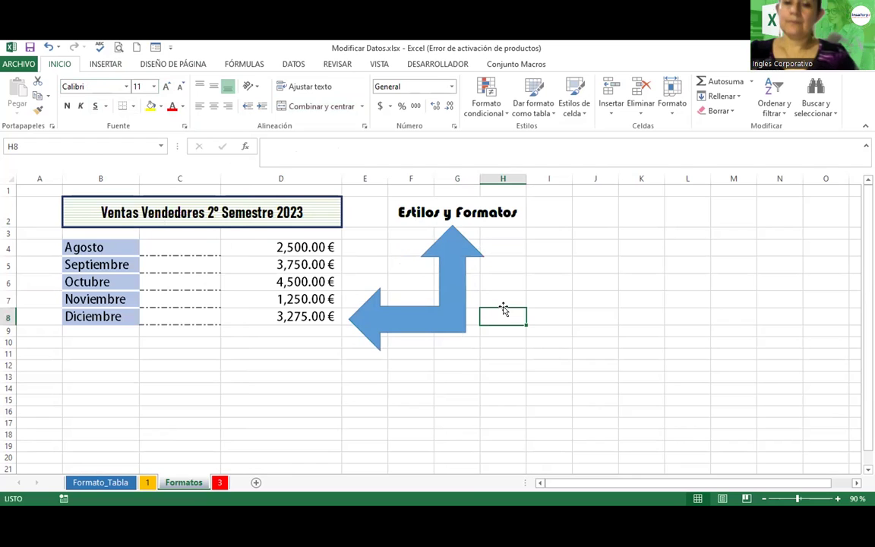
{"action": "left_click", "coordinate": [436, 275]}
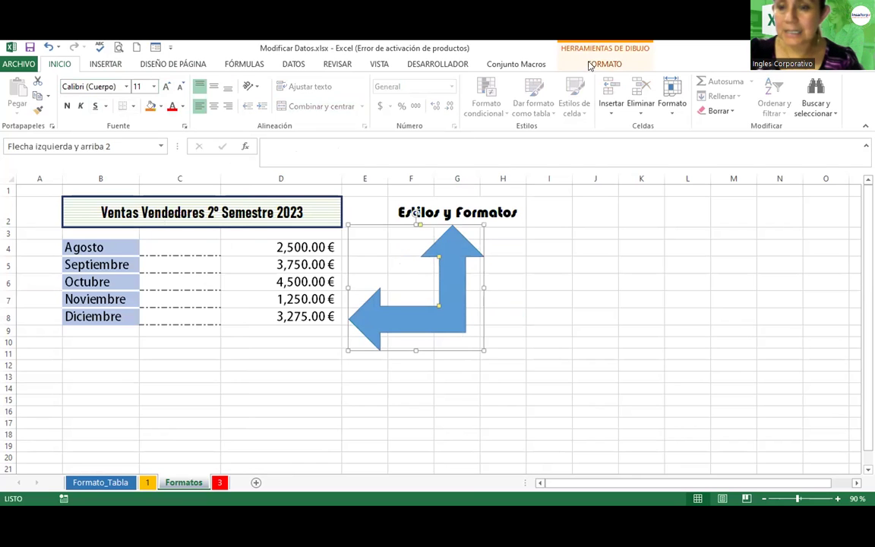
Step: Apply a Bisel bevel preset from Efectos de forma to the blue bent arrow
{"action": "left_click", "coordinate": [592, 64]}
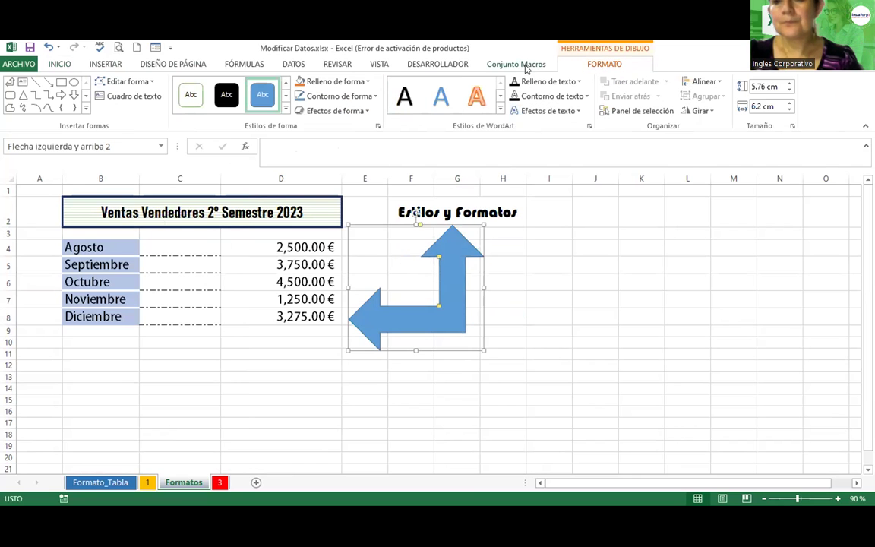
{"action": "left_click", "coordinate": [335, 111]}
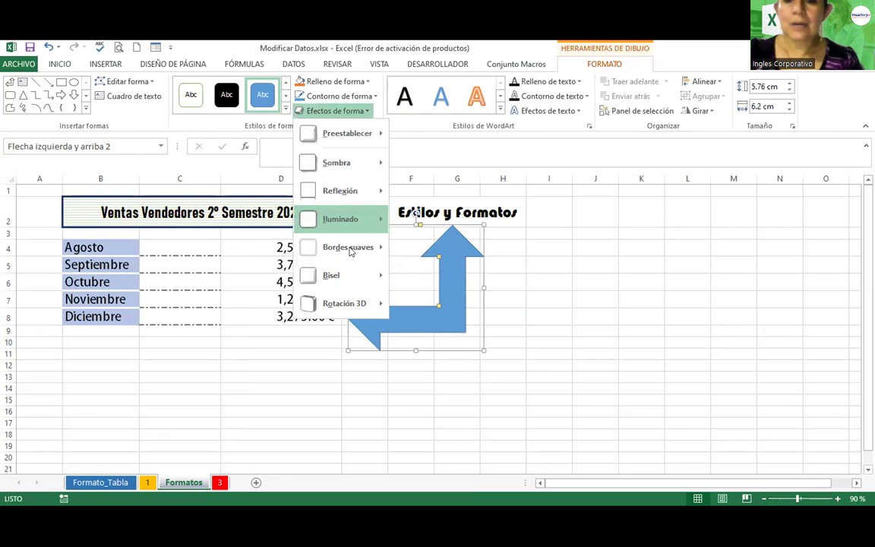
{"action": "mouse_move", "coordinate": [334, 279]}
{"action": "left_click", "coordinate": [478, 379]}
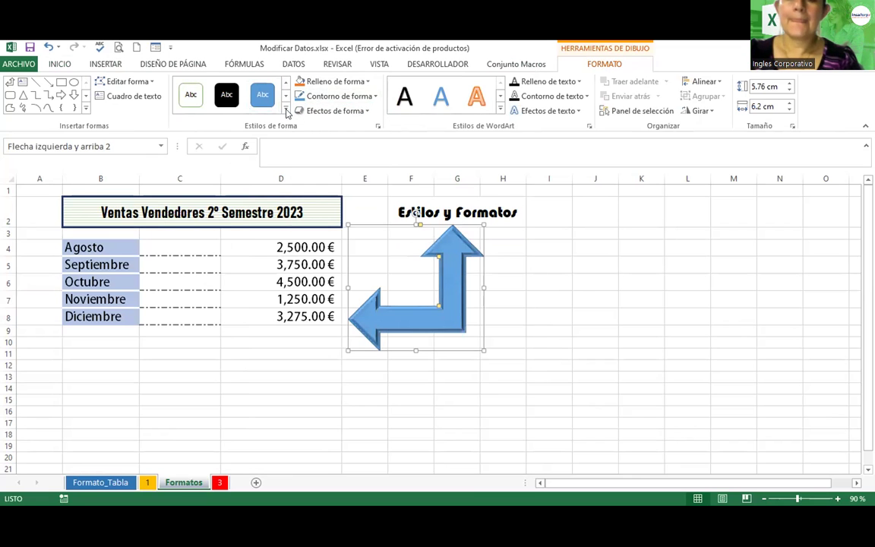
{"action": "left_click", "coordinate": [580, 283]}
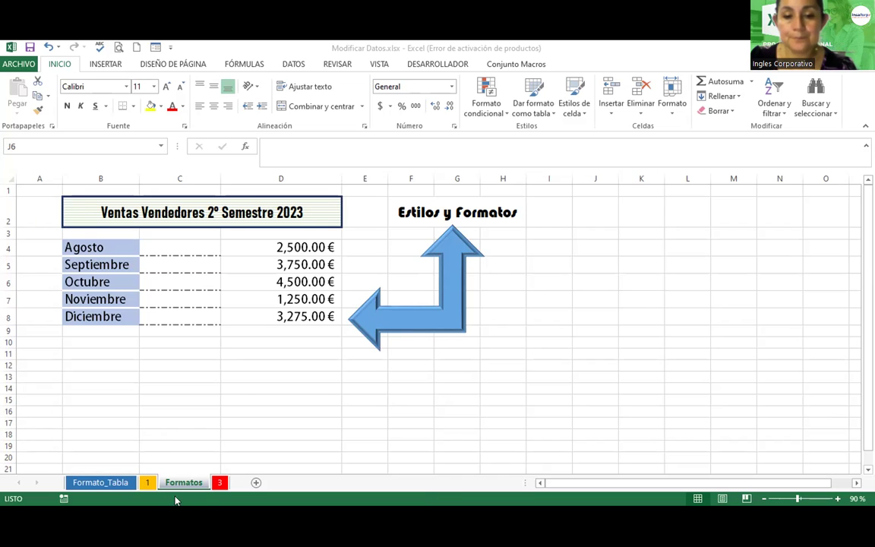
{"action": "left_click", "coordinate": [216, 482]}
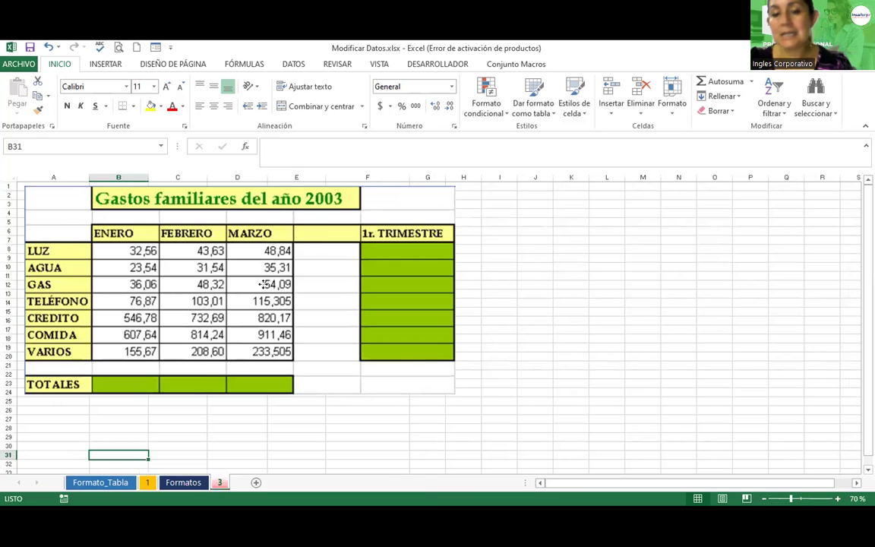
{"action": "left_click_drag", "start_coordinate": [237, 256], "coordinate": [619, 273]}
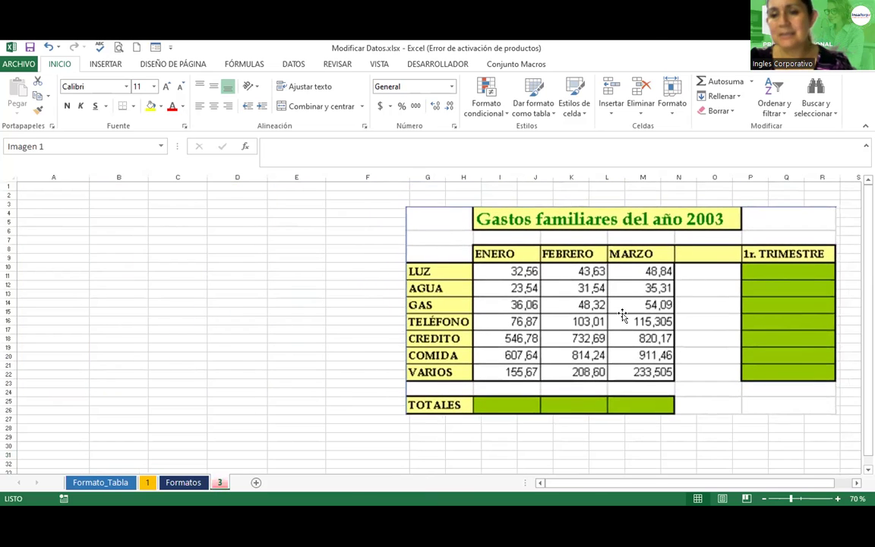
{"action": "left_click_drag", "start_coordinate": [620, 314], "coordinate": [620, 317]}
{"action": "left_click", "coordinate": [57, 194]}
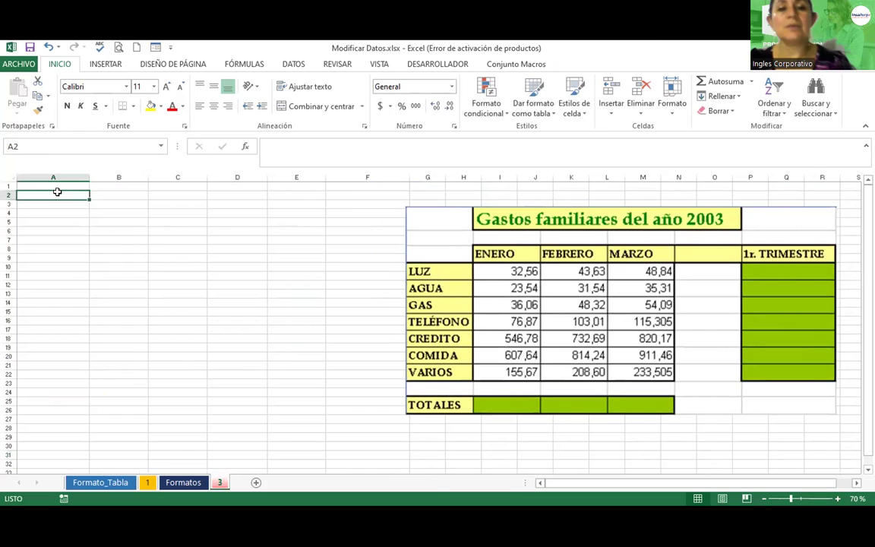
{"action": "double_click", "coordinate": [67, 191]}
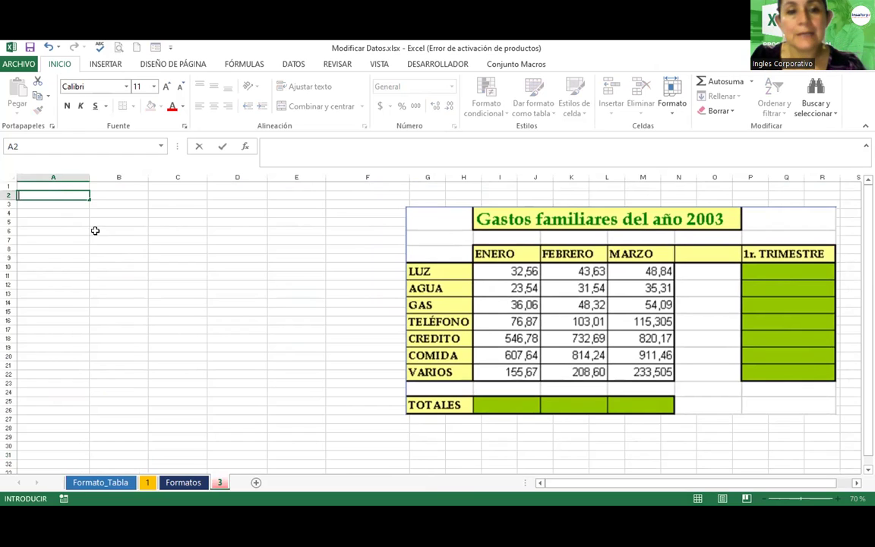
{"action": "left_click", "coordinate": [46, 187]}
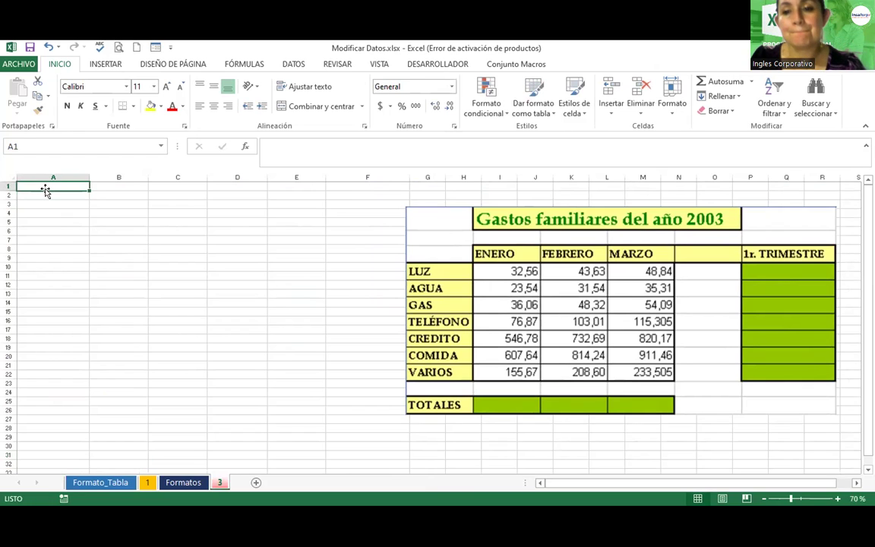
{"action": "left_click", "coordinate": [44, 194]}
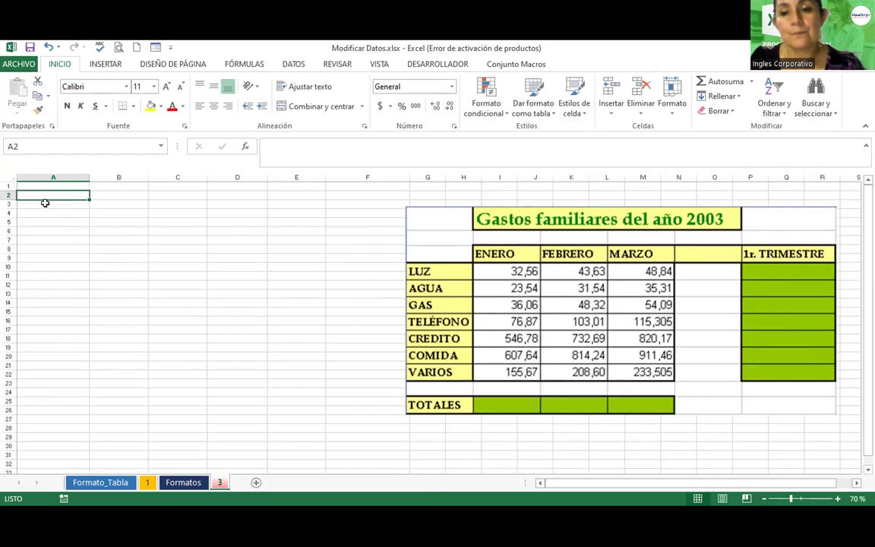
Step: Enter Luz, Agua, Gas and Teléfono down cells A4 to A7
{"action": "left_click", "coordinate": [46, 209]}
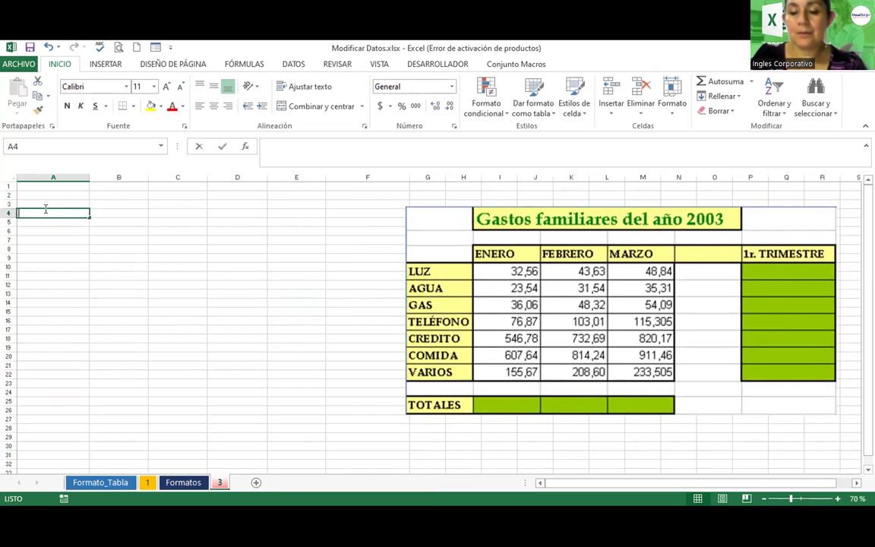
{"action": "type", "text": "Luz"}
{"action": "key", "text": "Return"}
{"action": "type", "text": "Agua"}
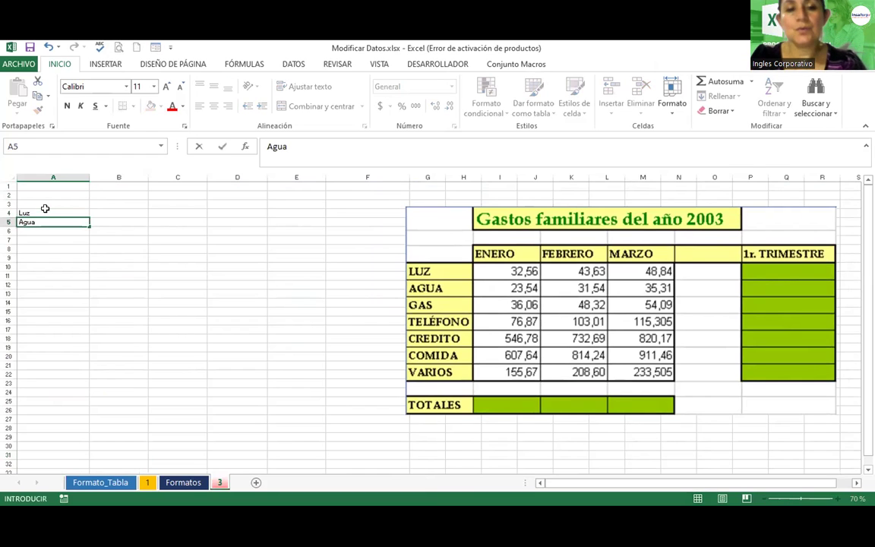
{"action": "key", "text": "Return"}
{"action": "type", "text": "Gas"}
{"action": "key", "text": "Return"}
{"action": "type", "text": "Tele"}
{"action": "type", "text": "fo"}
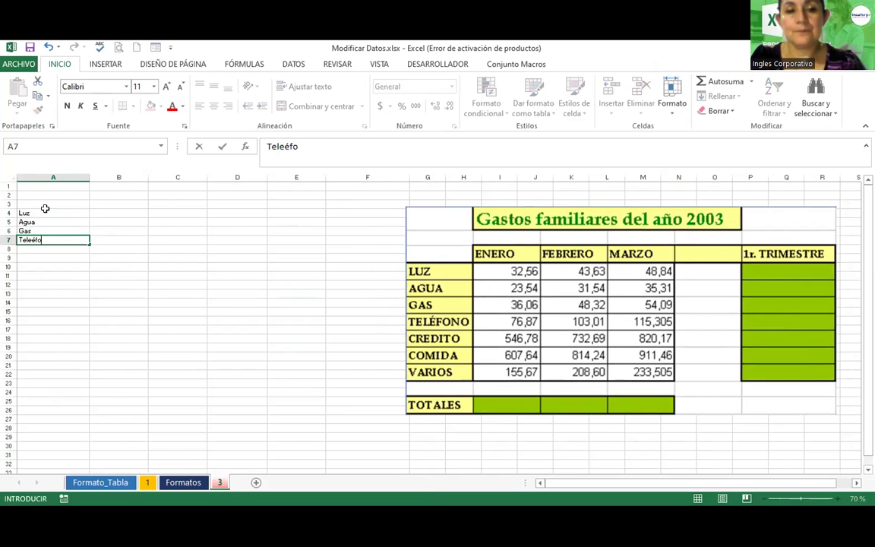
{"action": "key", "text": "BackSpace"}
{"action": "key", "text": "BackSpace"}
{"action": "key", "text": "BackSpace"}
{"action": "type", "text": "éfono"}
{"action": "key", "text": "Return"}
Step: Enter Crédito, Comida and Varios in cells A8 to A10
{"action": "type", "text": "Cr"}
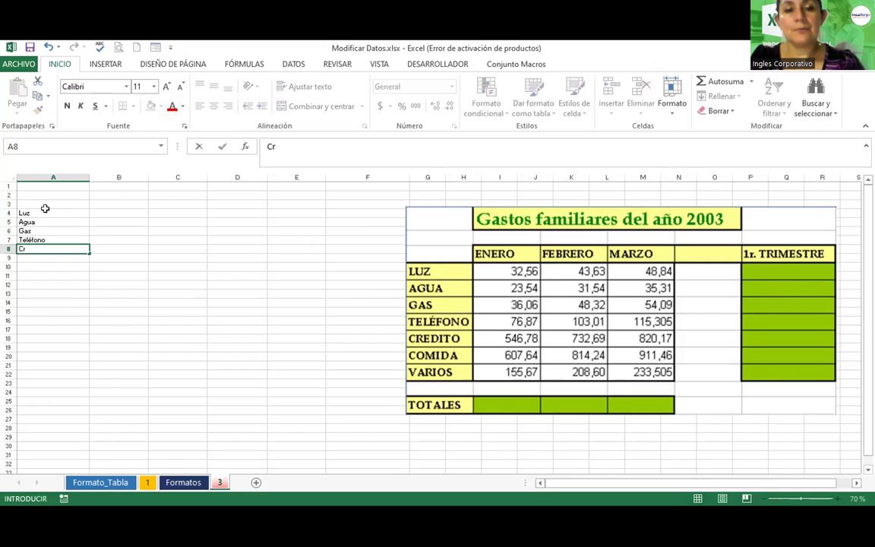
{"action": "type", "text": "édito"}
{"action": "key", "text": "Return"}
{"action": "type", "text": "Comida"}
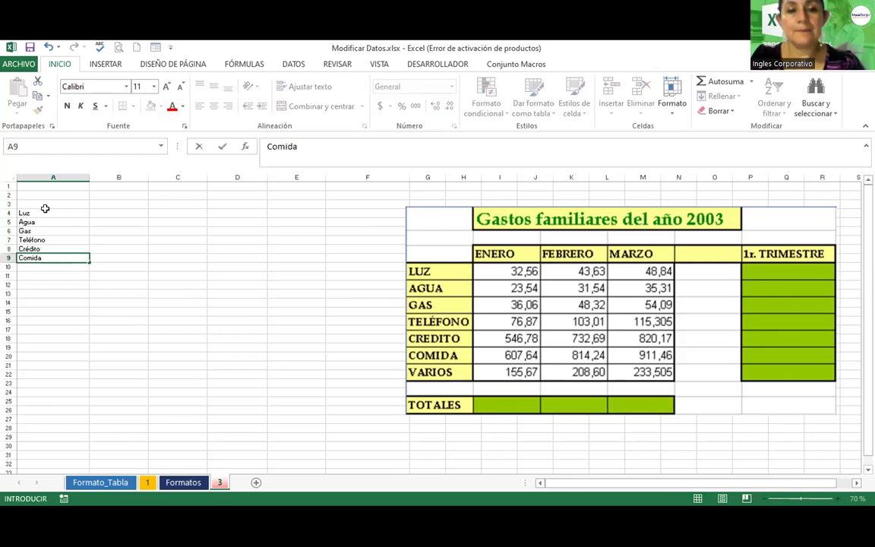
{"action": "key", "text": "Return"}
{"action": "type", "text": "Vairo"}
{"action": "key", "text": "BackSpace"}
{"action": "key", "text": "BackSpace"}
{"action": "key", "text": "BackSpace"}
{"action": "type", "text": "rios"}
{"action": "key", "text": "Return"}
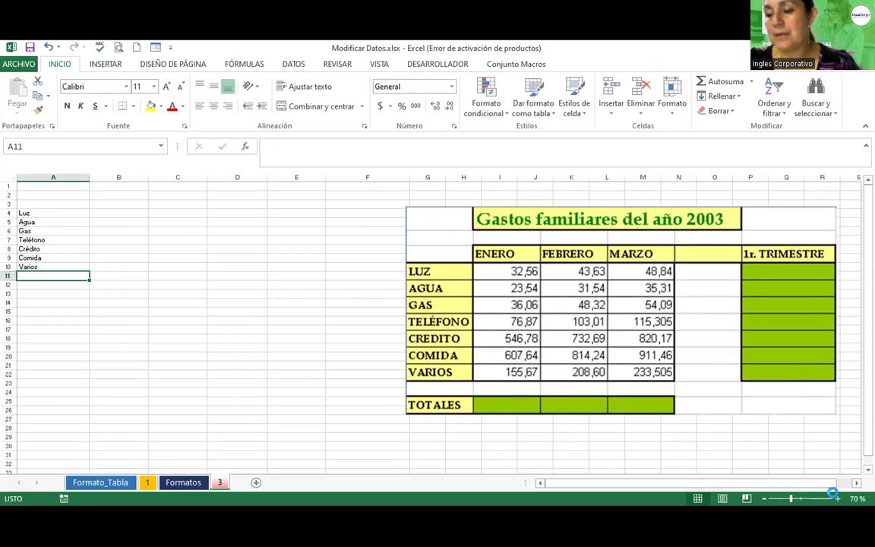
Step: Zoom the sheet to 110% and shrink the 2003 table picture, placing it beside the list
{"action": "left_click", "coordinate": [836, 498]}
{"action": "left_click", "coordinate": [836, 498]}
{"action": "left_click", "coordinate": [837, 498]}
{"action": "left_click", "coordinate": [837, 498]}
{"action": "mouse_move", "coordinate": [582, 411]}
{"action": "left_mouse_down"}
{"action": "mouse_move", "coordinate": [524, 413]}
{"action": "mouse_move", "coordinate": [420, 346]}
{"action": "left_mouse_up"}
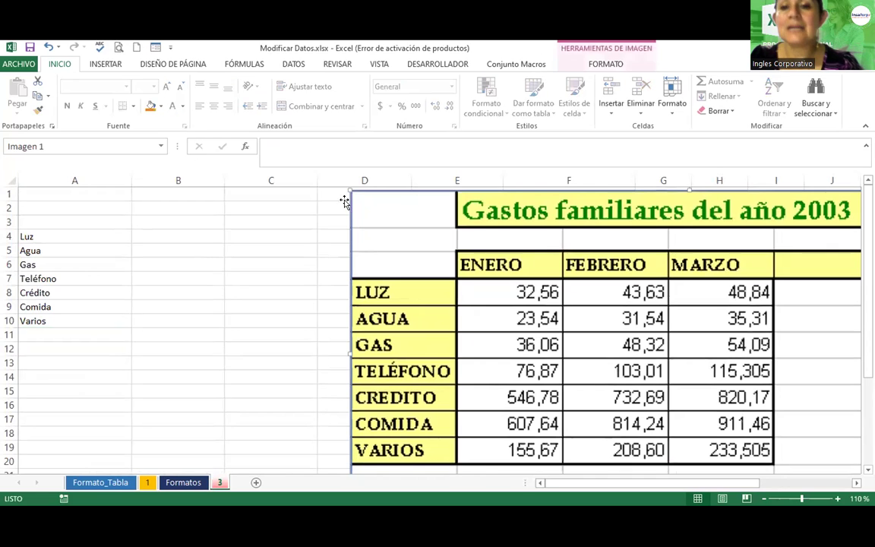
{"action": "left_click_drag", "start_coordinate": [351, 191], "coordinate": [612, 298]}
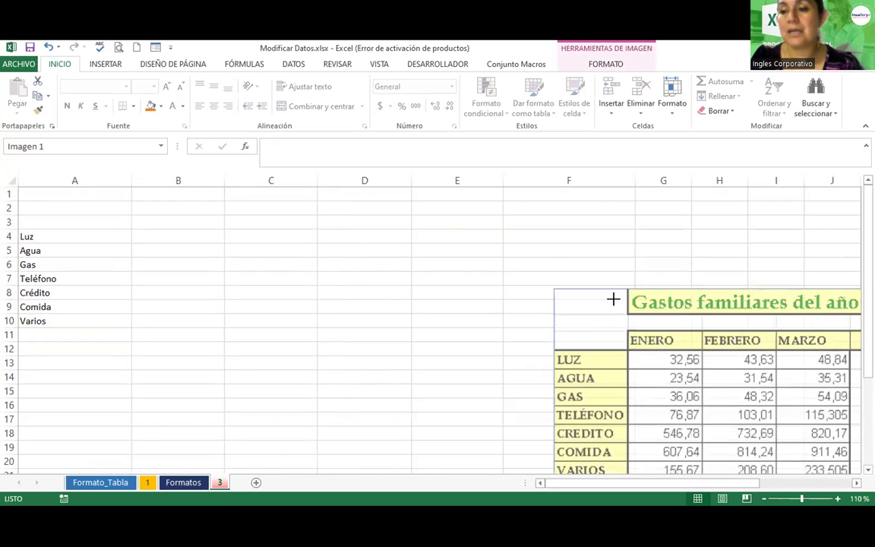
{"action": "left_click_drag", "start_coordinate": [697, 386], "coordinate": [514, 316]}
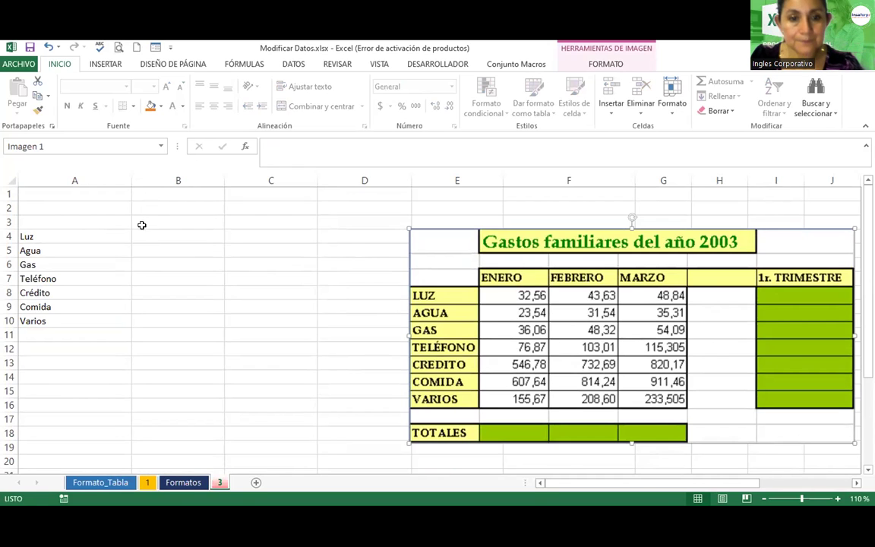
Step: Enter Enero in B3 and fill the series to Febrero and Marzo in C3:D3
{"action": "left_click", "coordinate": [141, 230]}
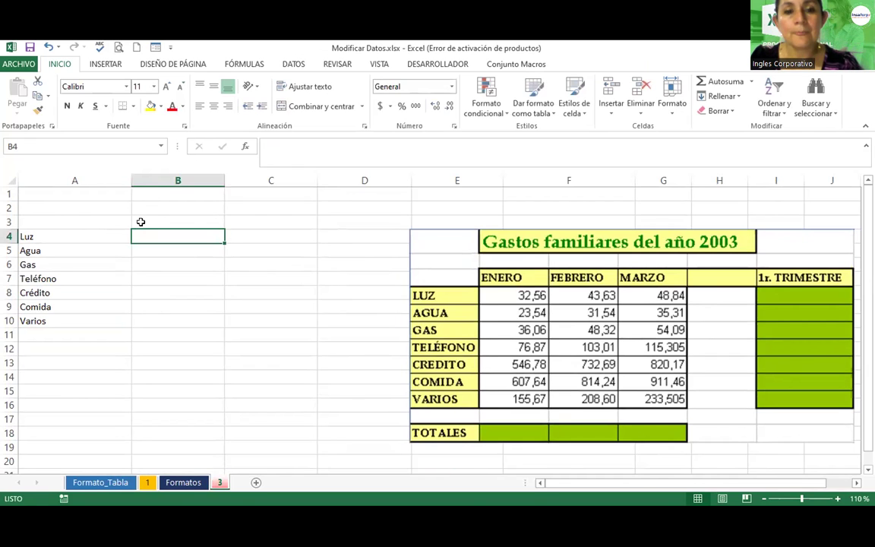
{"action": "left_click", "coordinate": [141, 220]}
{"action": "type", "text": "Enero"}
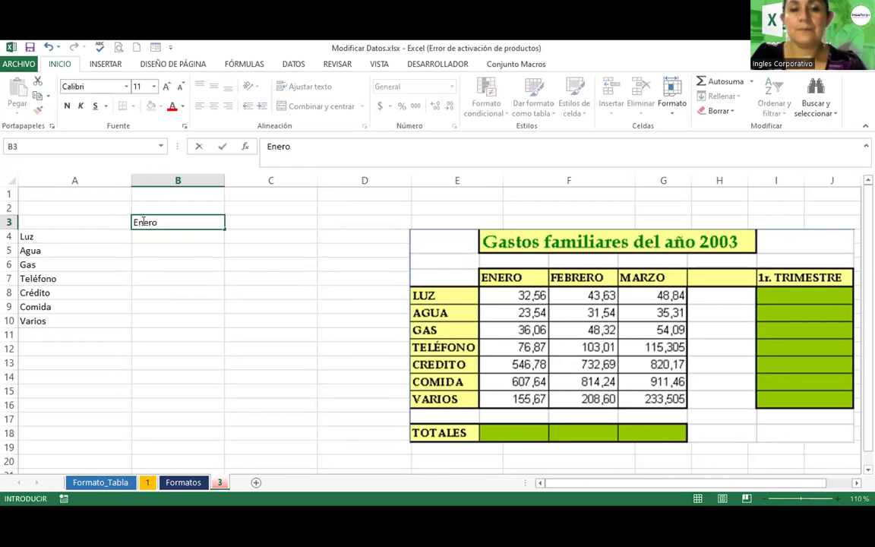
{"action": "key", "text": "Return"}
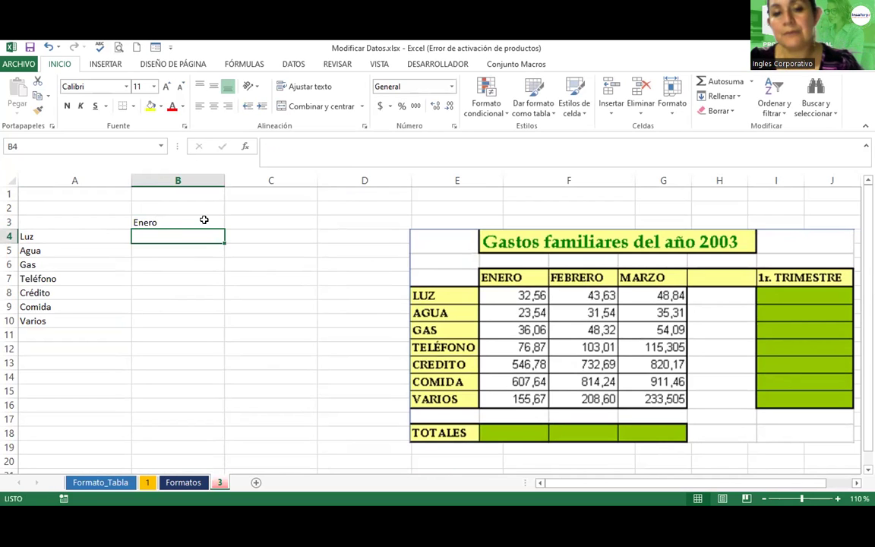
{"action": "left_click", "coordinate": [203, 221]}
{"action": "left_click_drag", "start_coordinate": [278, 216], "coordinate": [377, 218]}
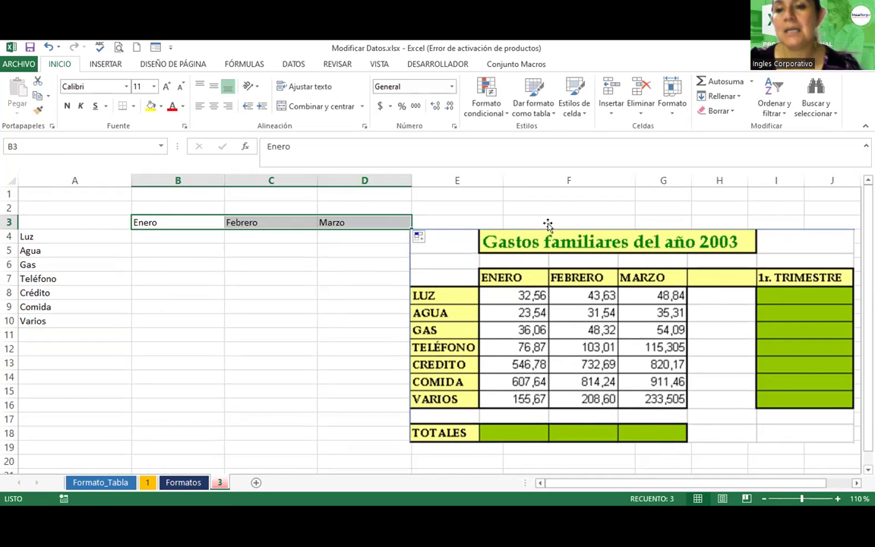
Step: Move the table picture lower, narrow column E, and enter '1er. Trimestre Total' in F3
{"action": "left_click_drag", "start_coordinate": [547, 236], "coordinate": [566, 296]}
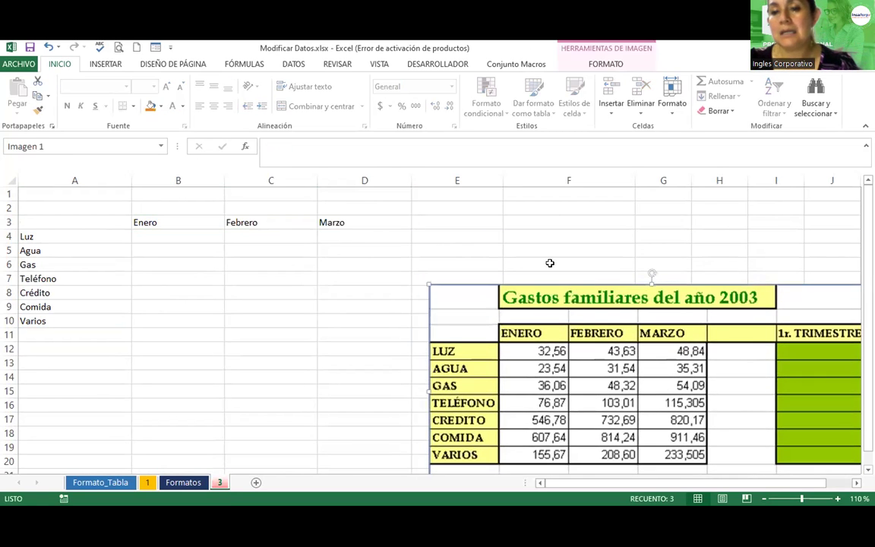
{"action": "left_click", "coordinate": [539, 220]}
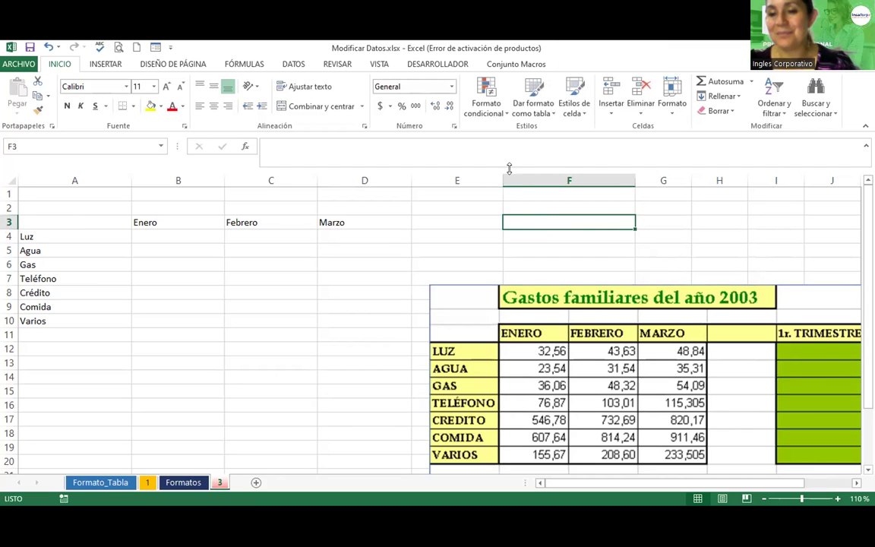
{"action": "left_click_drag", "start_coordinate": [501, 173], "coordinate": [458, 174]}
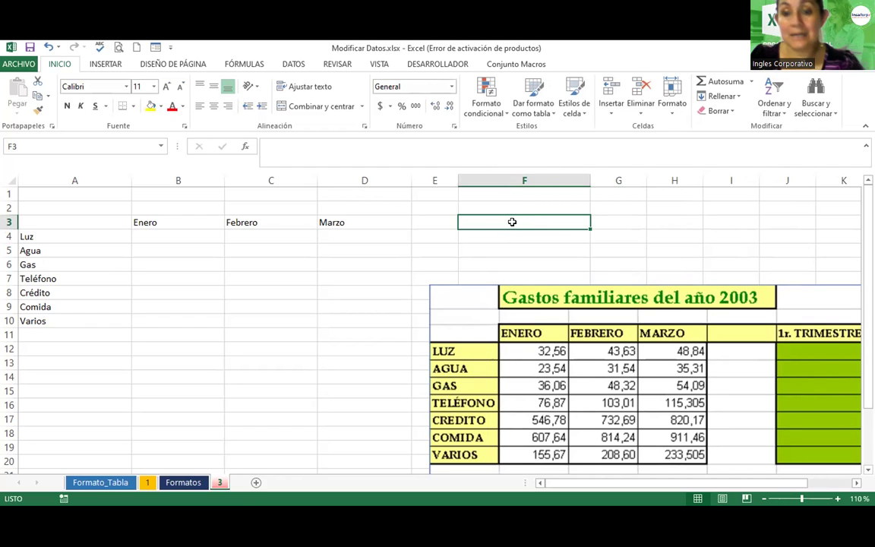
{"action": "type", "text": "1er. Trimestre T"}
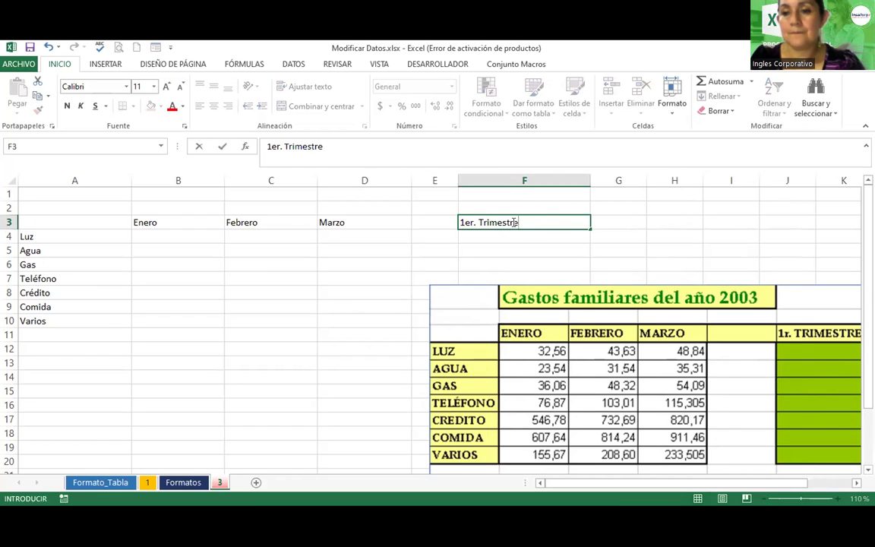
{"action": "type", "text": "otal"}
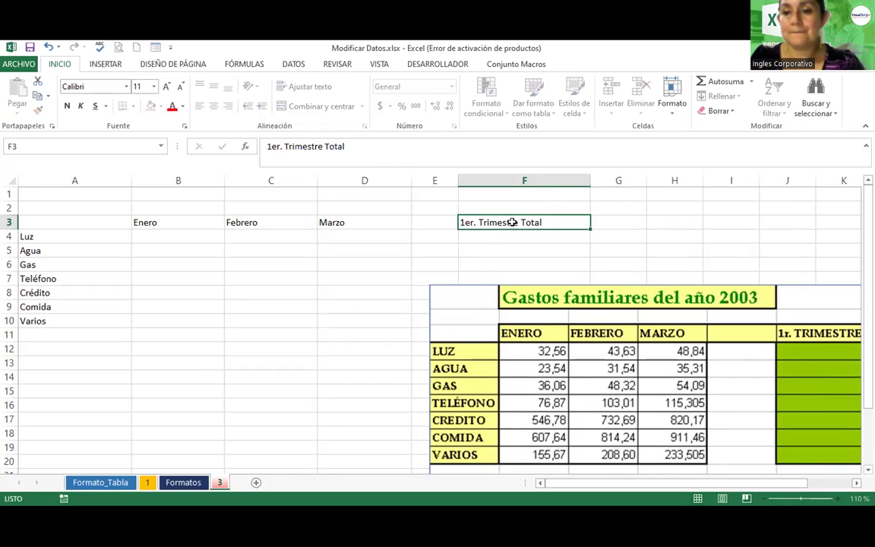
{"action": "key", "text": "Return"}
Step: Enter the label Totales in cell A12
{"action": "left_click", "coordinate": [36, 343]}
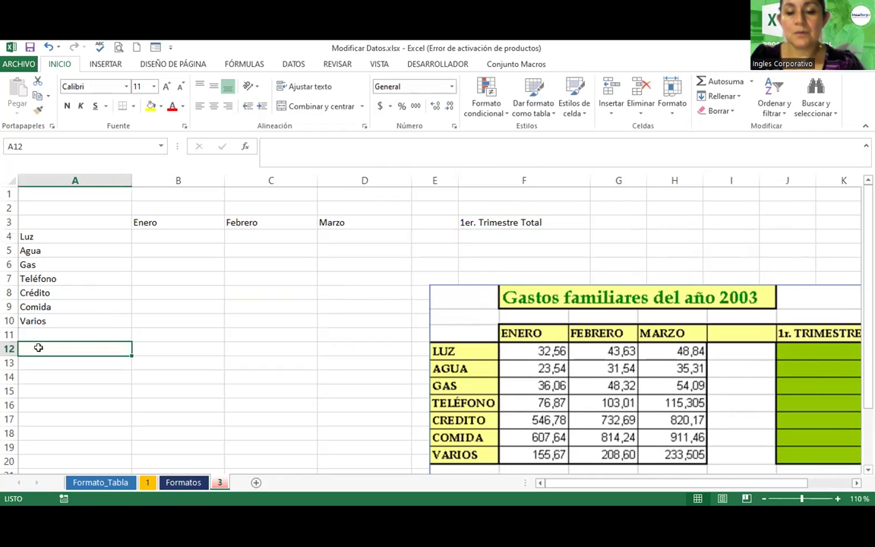
{"action": "type", "text": "Totales"}
{"action": "key", "text": "Return"}
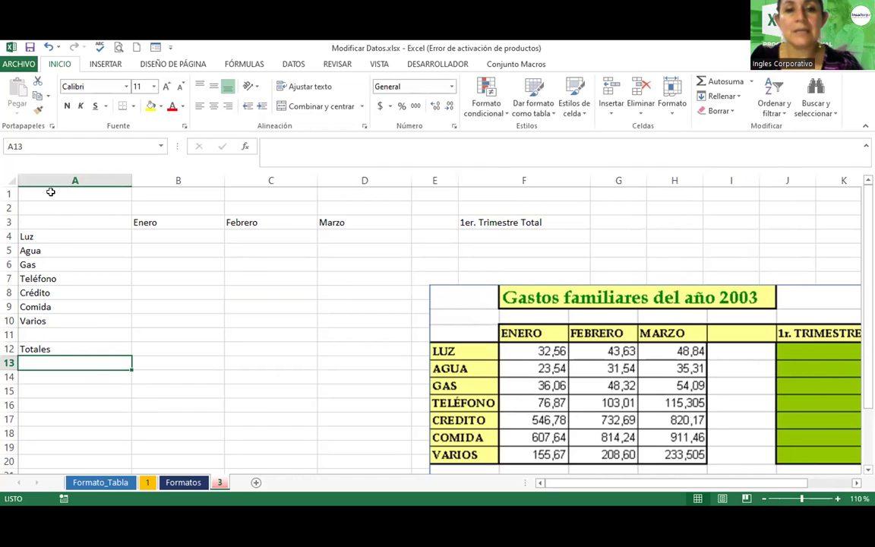
{"action": "left_click", "coordinate": [112, 65]}
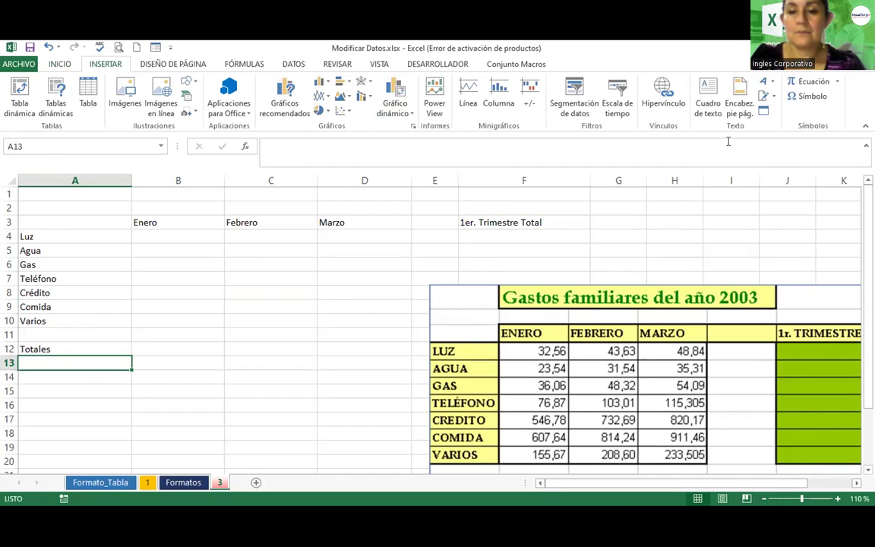
Step: Create a WordArt title 'Gastros Familiares 2023', reduce its font size and move it to the top rows
{"action": "type", "text": "Gastros Familiares "}
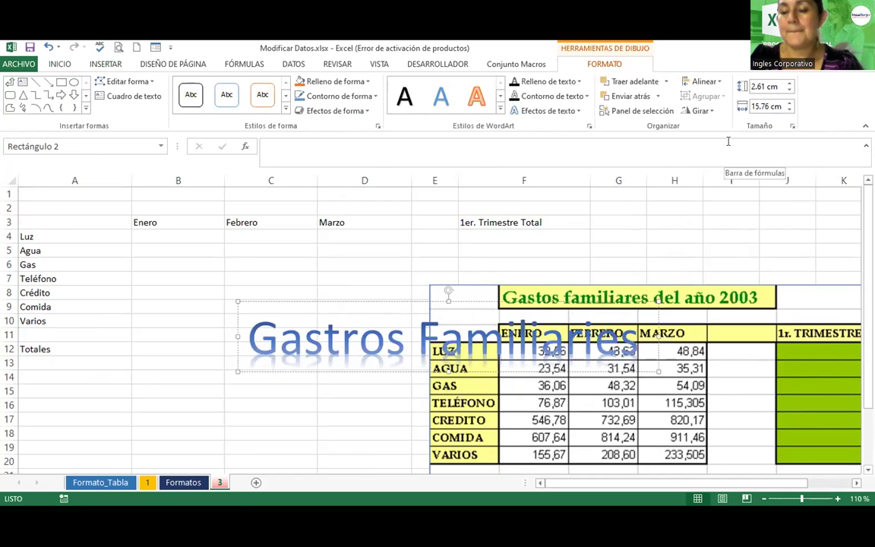
{"action": "type", "text": "2023"}
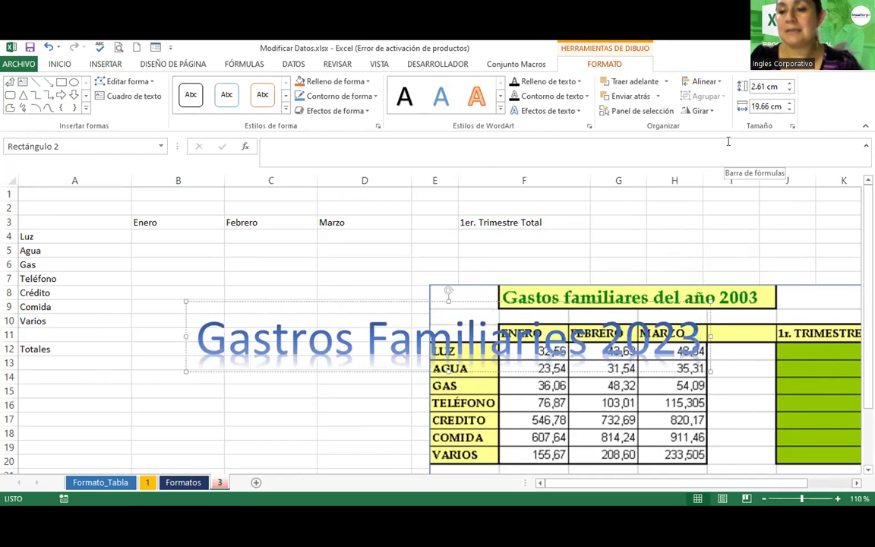
{"action": "triple_click", "coordinate": [396, 334]}
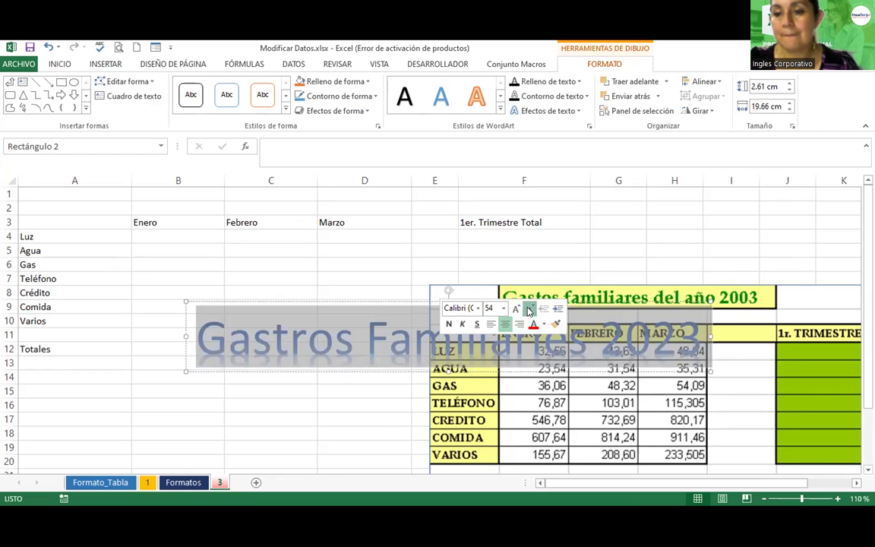
{"action": "left_click", "coordinate": [528, 309]}
{"action": "left_click", "coordinate": [528, 309]}
{"action": "left_click", "coordinate": [529, 309]}
{"action": "left_click", "coordinate": [529, 309]}
{"action": "mouse_move", "coordinate": [338, 346]}
{"action": "left_mouse_down"}
{"action": "mouse_move", "coordinate": [183, 225]}
{"action": "mouse_move", "coordinate": [164, 225]}
{"action": "left_mouse_up"}
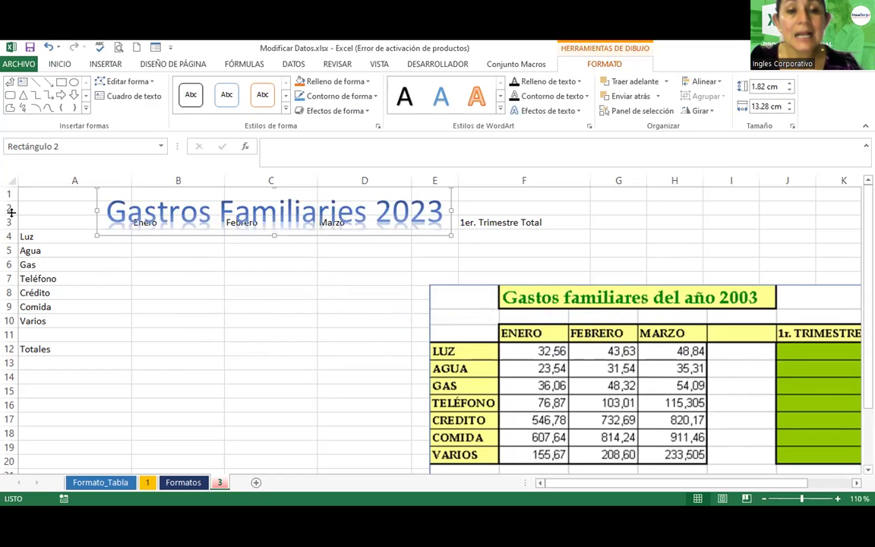
Step: Make row 2 taller and widen the title shape across the top of the sheet
{"action": "left_click_drag", "start_coordinate": [11, 212], "coordinate": [15, 251]}
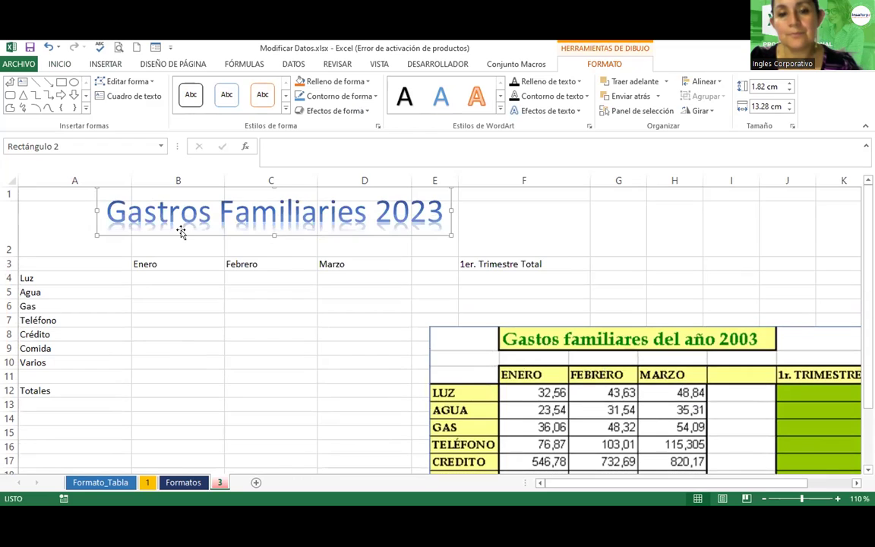
{"action": "left_click_drag", "start_coordinate": [165, 227], "coordinate": [114, 228]}
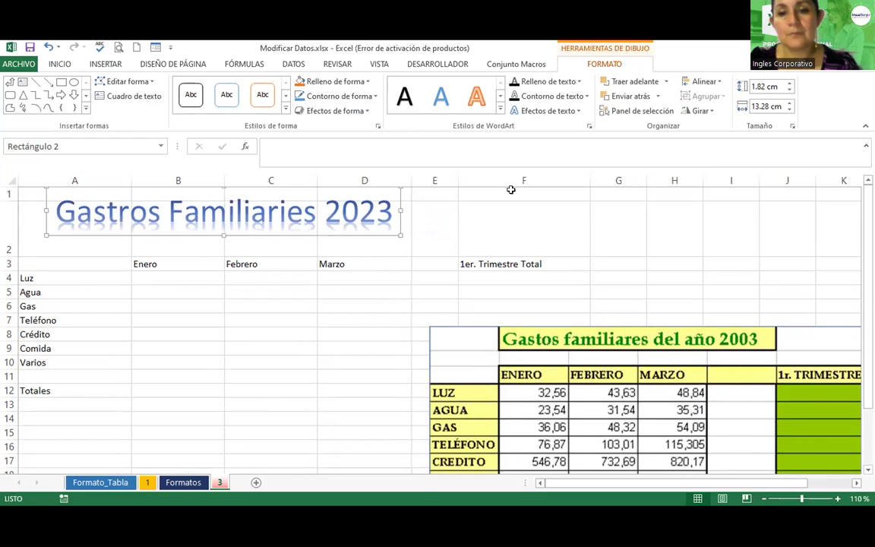
{"action": "left_click_drag", "start_coordinate": [400, 209], "coordinate": [582, 195]}
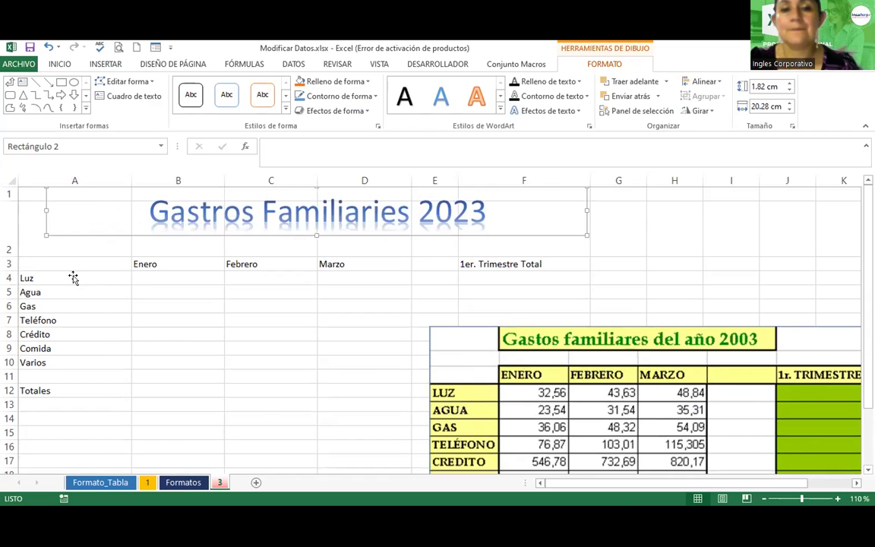
{"action": "left_click_drag", "start_coordinate": [43, 207], "coordinate": [21, 207]}
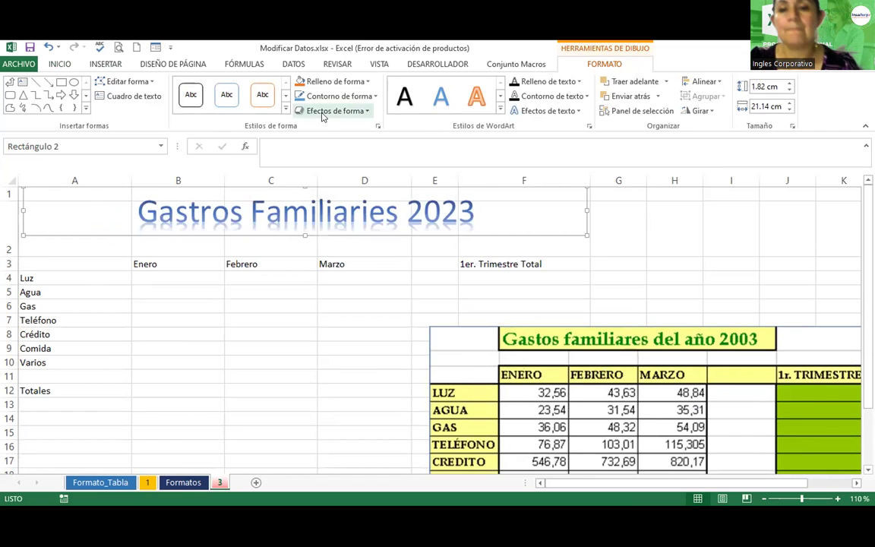
Step: Fill the title shape with the Papel periódico newsprint texture
{"action": "left_click", "coordinate": [367, 81]}
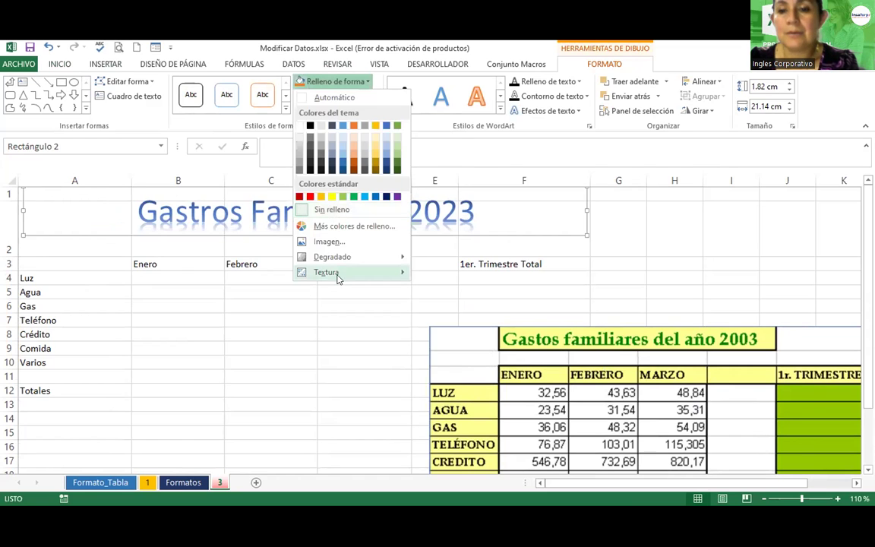
{"action": "mouse_move", "coordinate": [338, 277]}
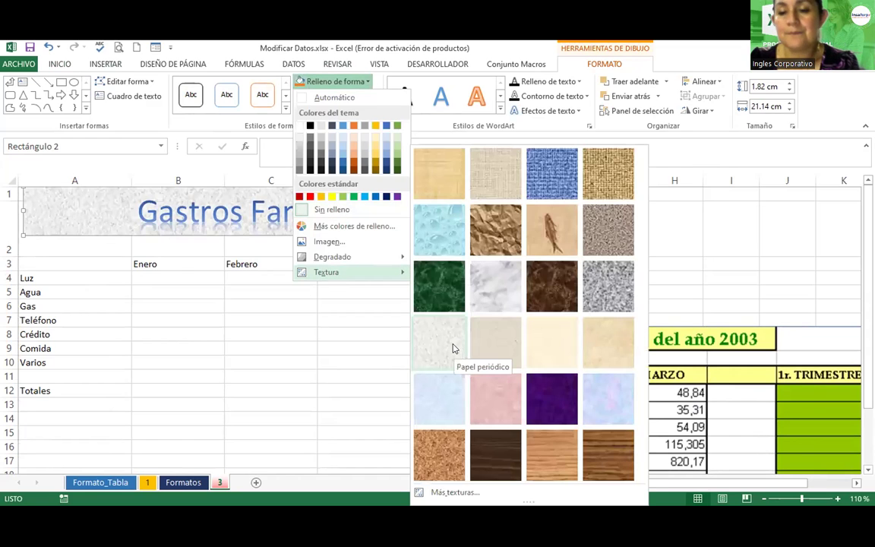
{"action": "left_click", "coordinate": [320, 334]}
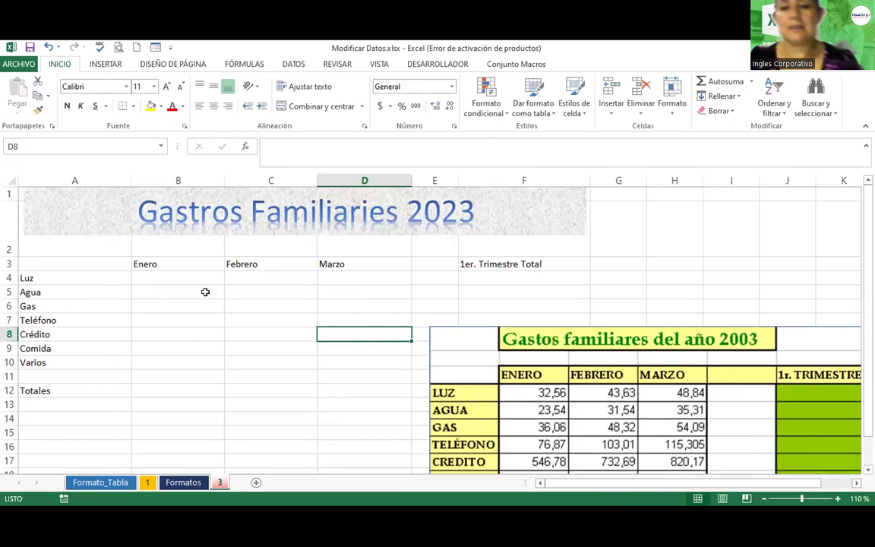
{"action": "left_click", "coordinate": [160, 263]}
Step: Make the row 3 headers B3:F3 bold, 16-point and centred
{"action": "key", "text": "shift+Right"}
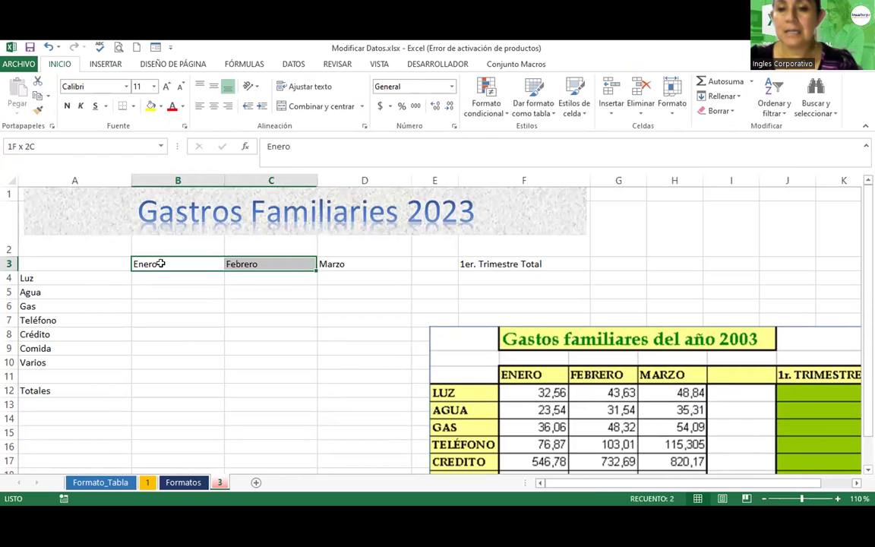
{"action": "key", "text": "shift+Right"}
{"action": "key", "text": "shift+Right"}
{"action": "key", "text": "shift+Right"}
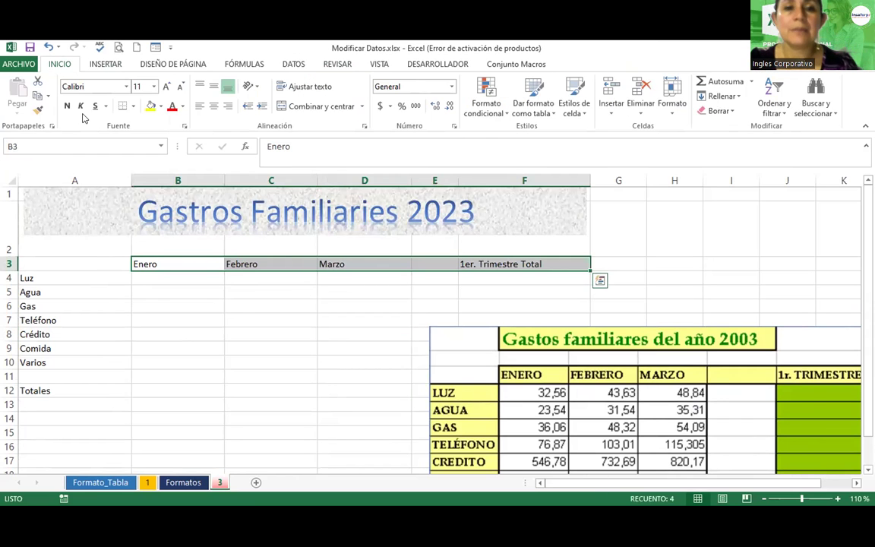
{"action": "left_click", "coordinate": [67, 105]}
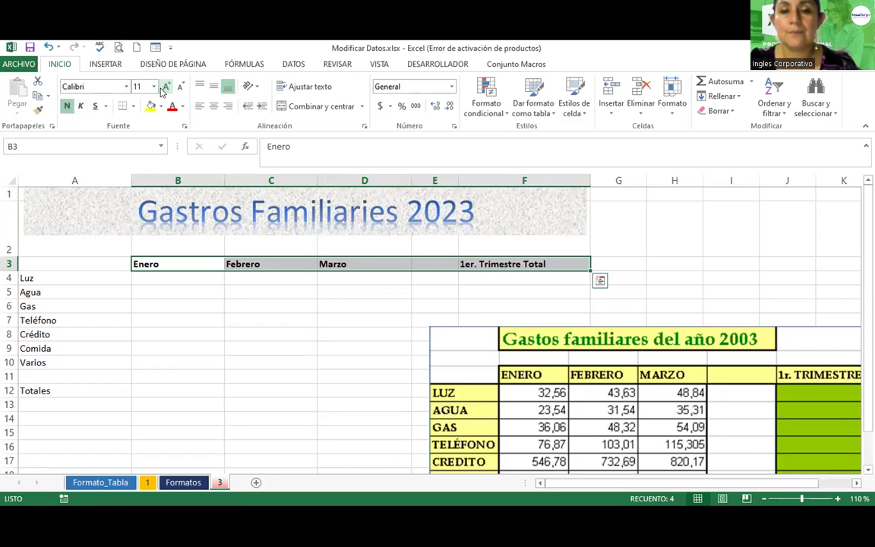
{"action": "left_click", "coordinate": [165, 87]}
{"action": "left_click", "coordinate": [165, 86]}
{"action": "left_click", "coordinate": [165, 87]}
{"action": "left_click", "coordinate": [213, 106]}
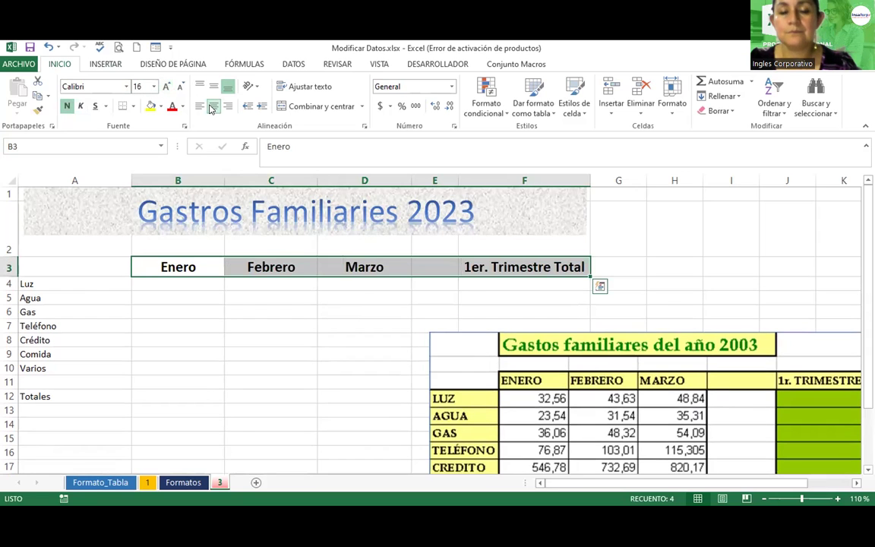
Step: Format the labels A4:A12 as 14-point, italic, underlined and centred
{"action": "left_click_drag", "start_coordinate": [79, 284], "coordinate": [74, 395]}
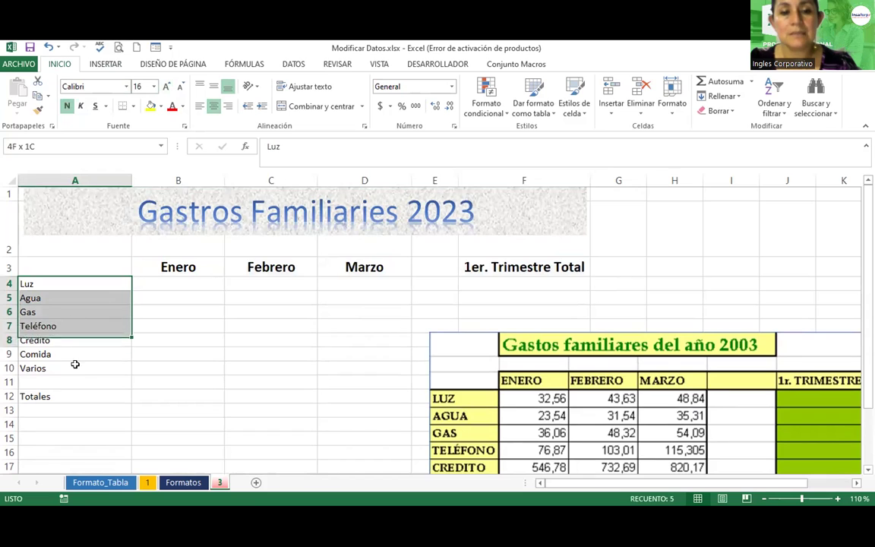
{"action": "left_click", "coordinate": [168, 85]}
{"action": "left_click", "coordinate": [168, 86]}
{"action": "left_click", "coordinate": [80, 106]}
{"action": "left_click", "coordinate": [95, 105]}
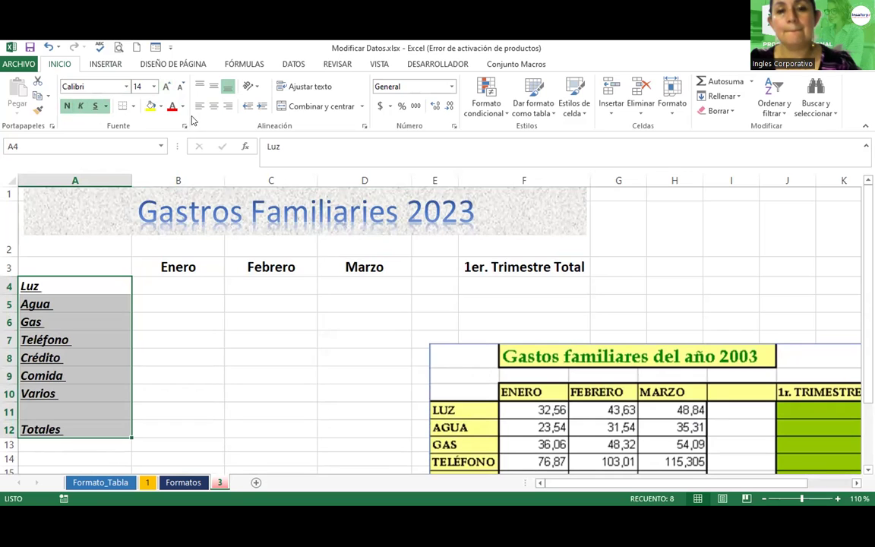
{"action": "left_click", "coordinate": [213, 106]}
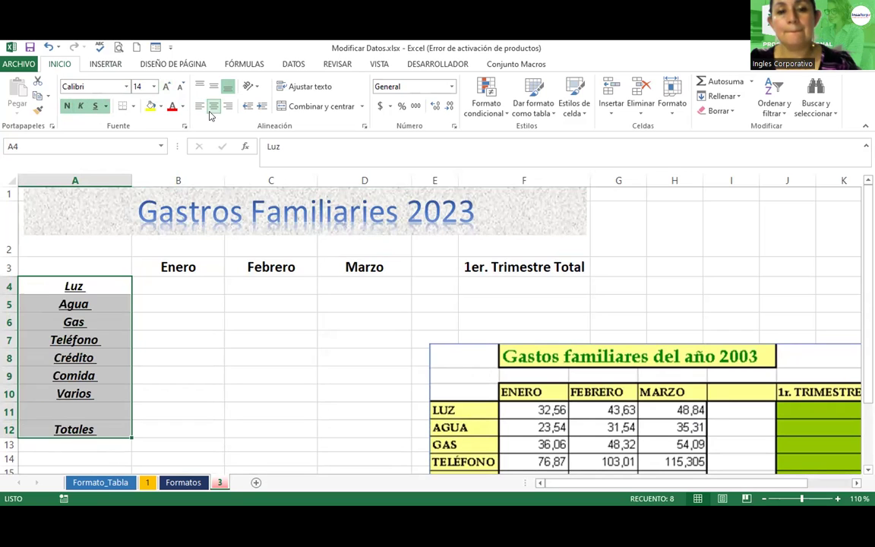
{"action": "left_click", "coordinate": [188, 281]}
{"action": "left_click_drag", "start_coordinate": [629, 388], "coordinate": [600, 276]}
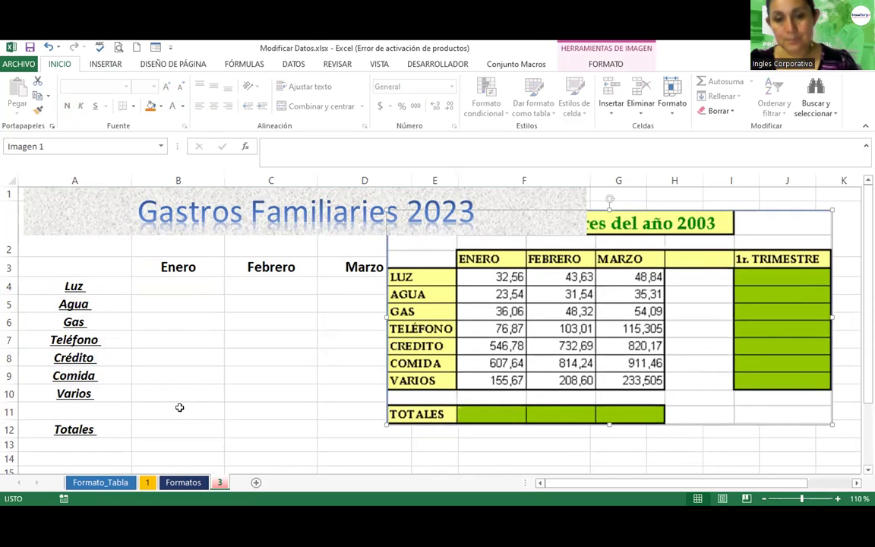
Step: Give the totals cells B12:D12 a light gold Diagonal hacia abajo gradient fill
{"action": "key", "text": "Escape"}
{"action": "key", "text": "shift+Right"}
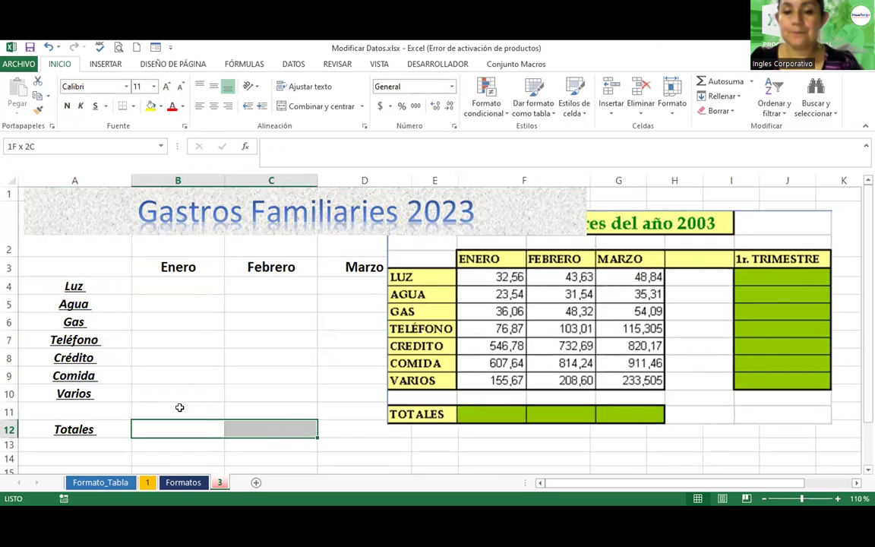
{"action": "key", "text": "shift+Right"}
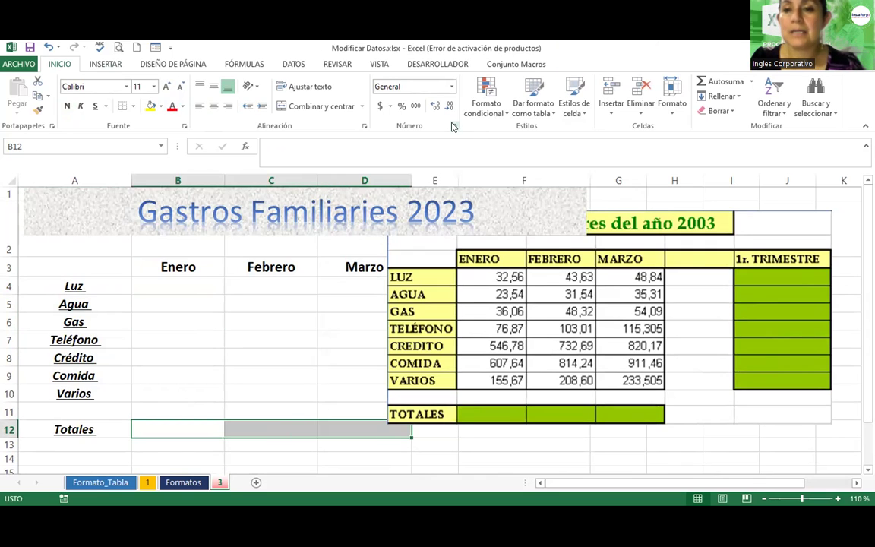
{"action": "left_click", "coordinate": [452, 126]}
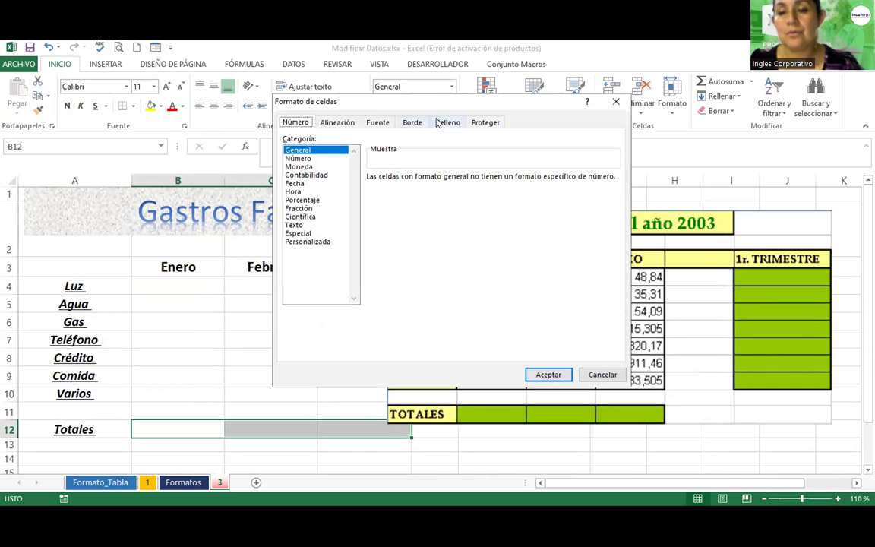
{"action": "left_click", "coordinate": [440, 122]}
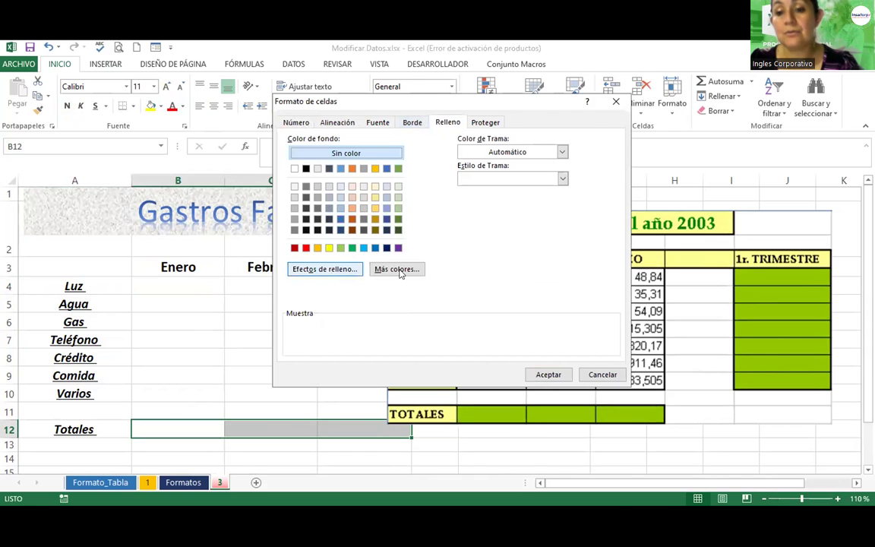
{"action": "left_click", "coordinate": [325, 269]}
{"action": "left_click", "coordinate": [336, 303]}
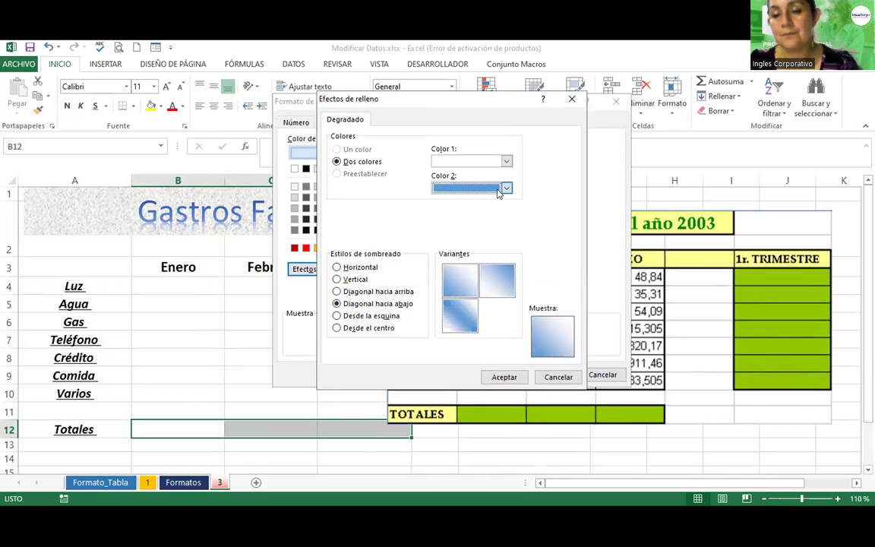
{"action": "left_click", "coordinate": [499, 190]}
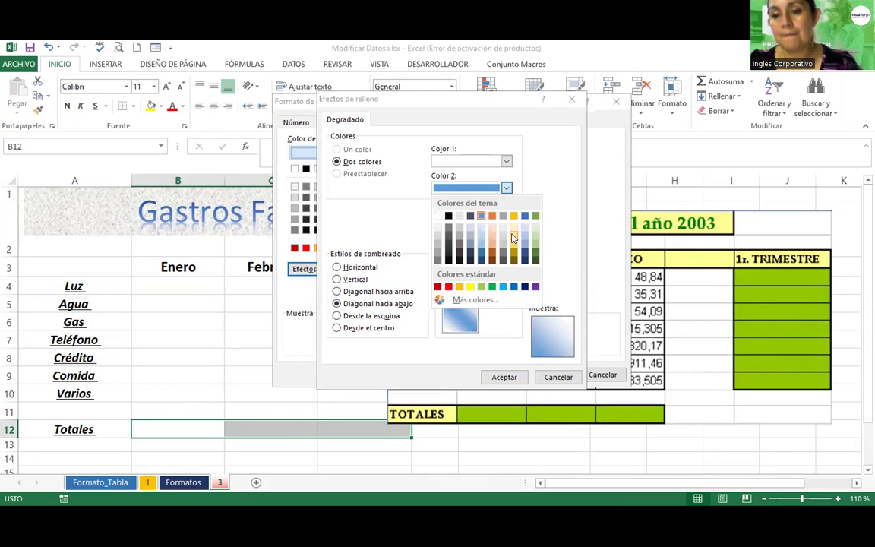
{"action": "left_click", "coordinate": [512, 237]}
{"action": "left_click", "coordinate": [495, 282]}
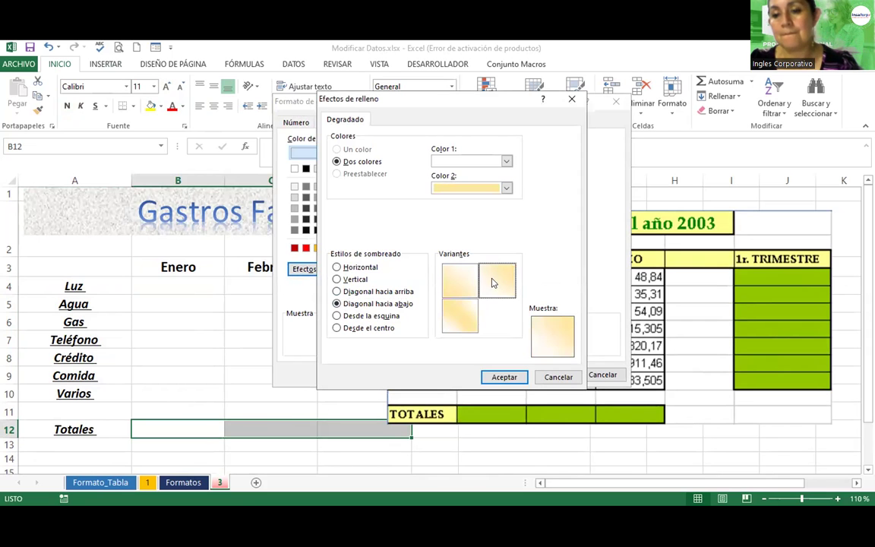
{"action": "left_click", "coordinate": [519, 380]}
{"action": "left_click", "coordinate": [544, 377]}
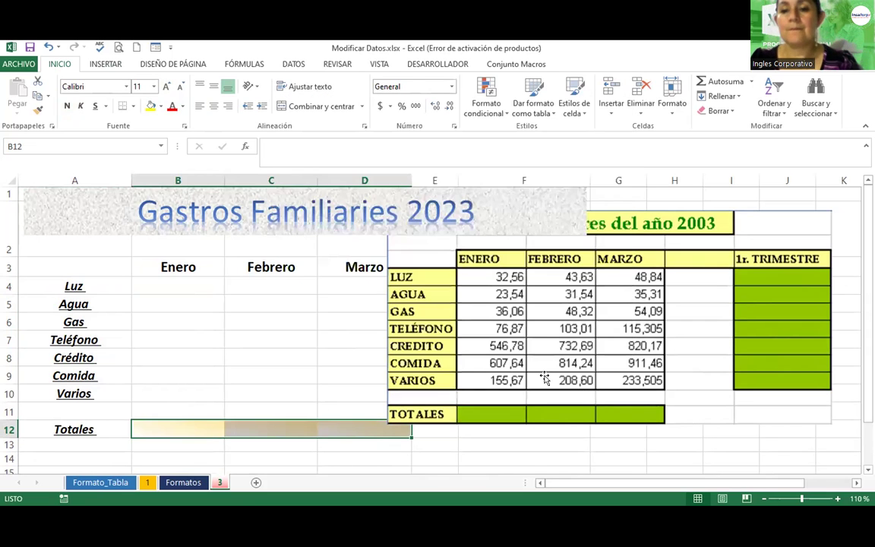
{"action": "left_click", "coordinate": [614, 466]}
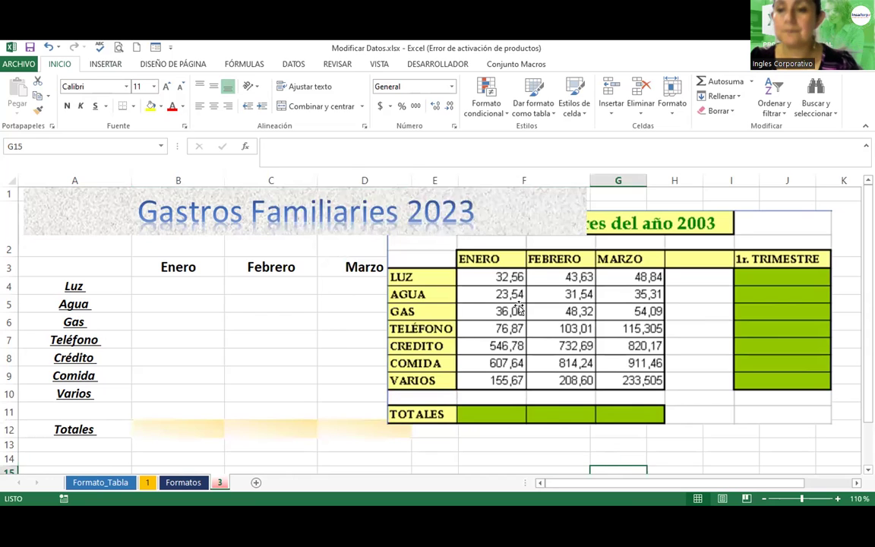
{"action": "left_click_drag", "start_coordinate": [518, 310], "coordinate": [449, 335]}
Step: Delete the 2003 reference picture and give F4:F12 a light gold-to-peach gradient fill
{"action": "key", "text": "Delete"}
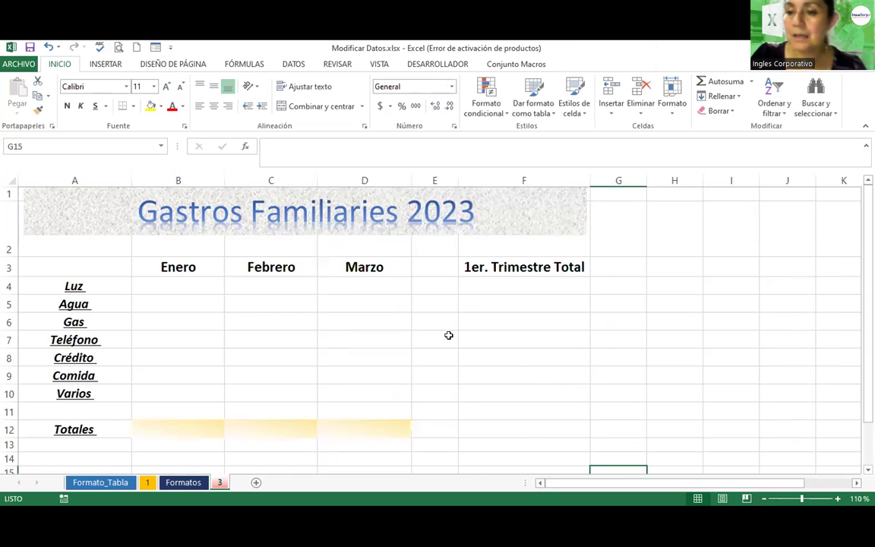
{"action": "left_click", "coordinate": [513, 288]}
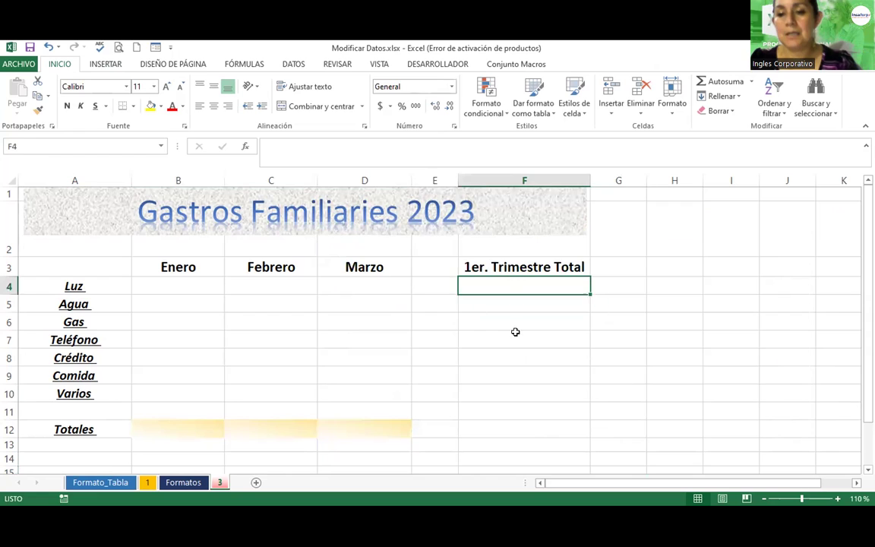
{"action": "left_click_drag", "start_coordinate": [515, 332], "coordinate": [522, 427]}
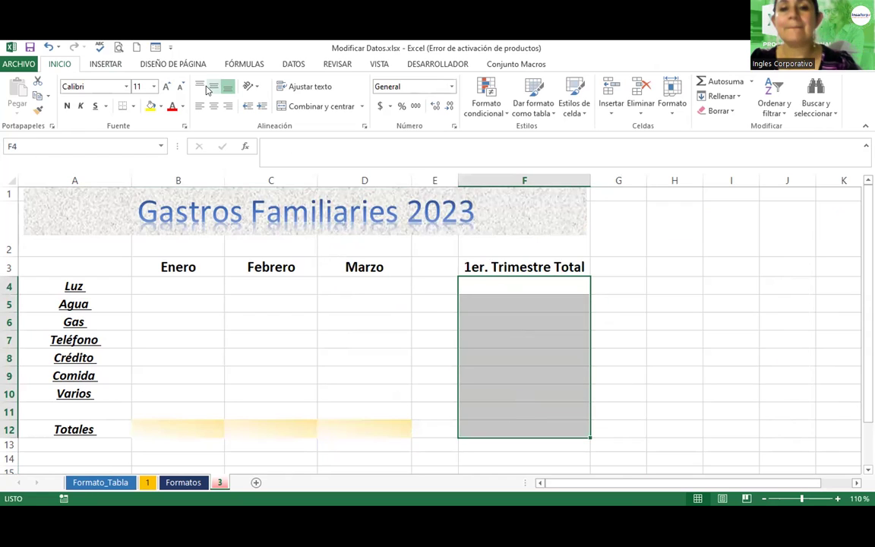
{"action": "left_click", "coordinate": [364, 127]}
{"action": "left_click", "coordinate": [447, 122]}
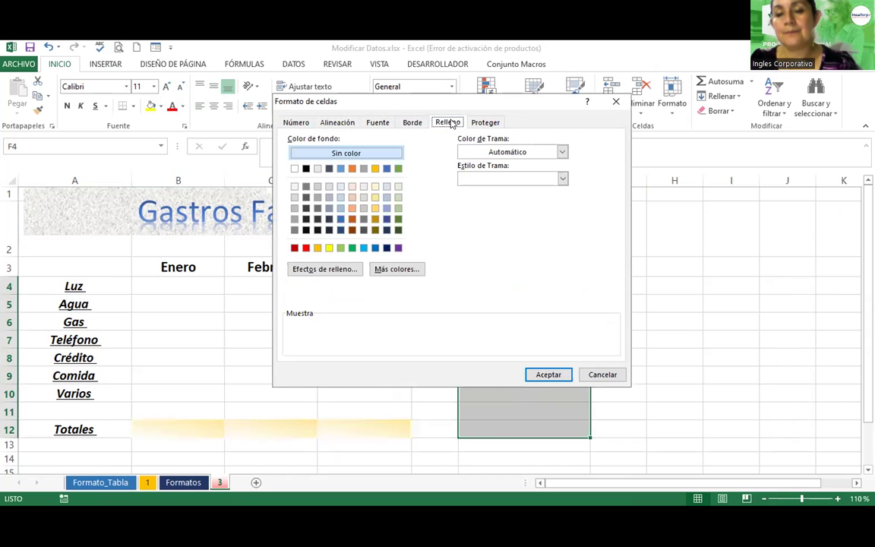
{"action": "left_click", "coordinate": [374, 186]}
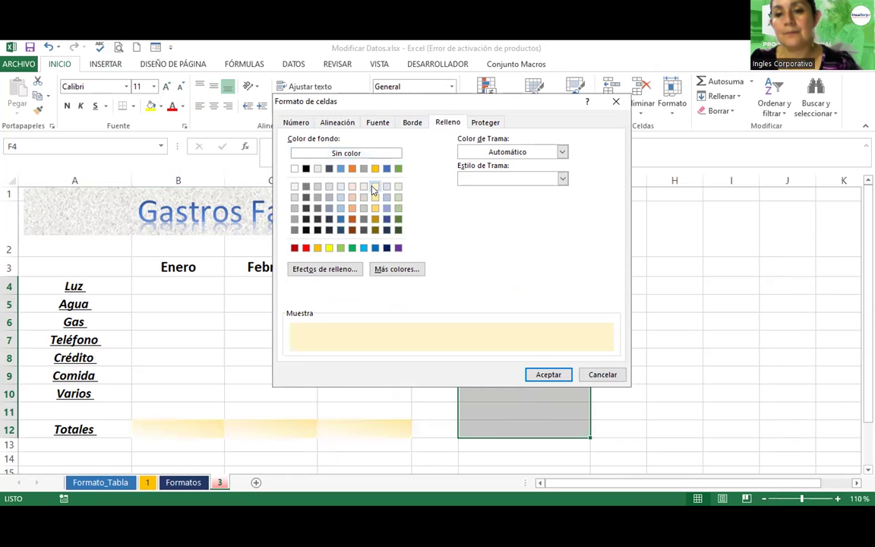
{"action": "left_click", "coordinate": [324, 268]}
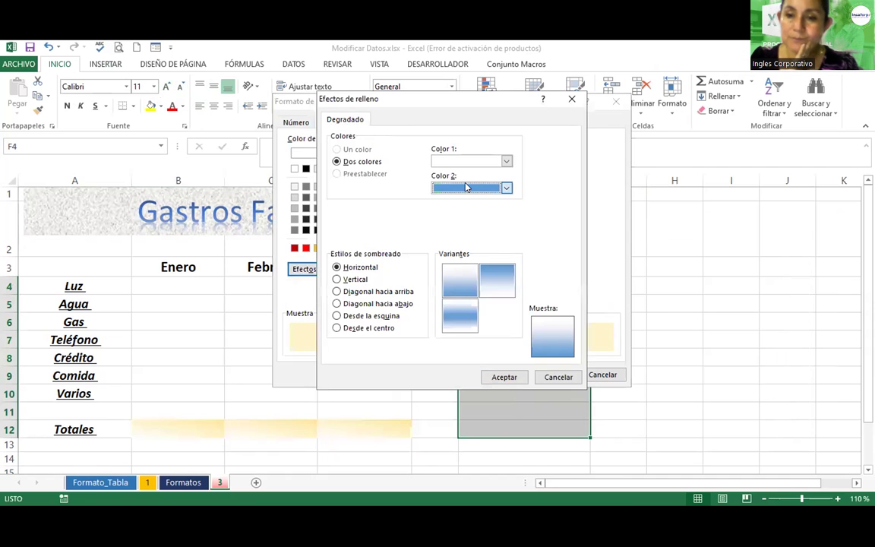
{"action": "left_click", "coordinate": [506, 187]}
{"action": "left_click", "coordinate": [491, 226]}
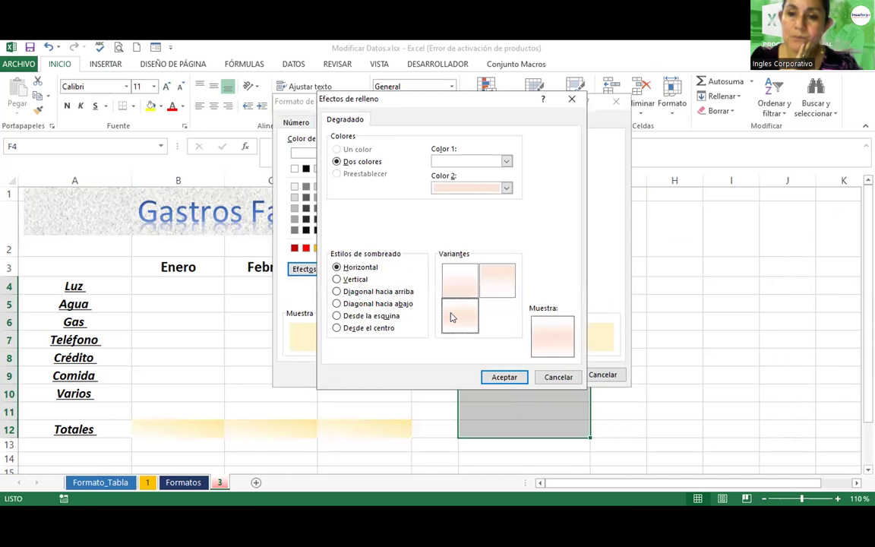
{"action": "left_click", "coordinate": [503, 376]}
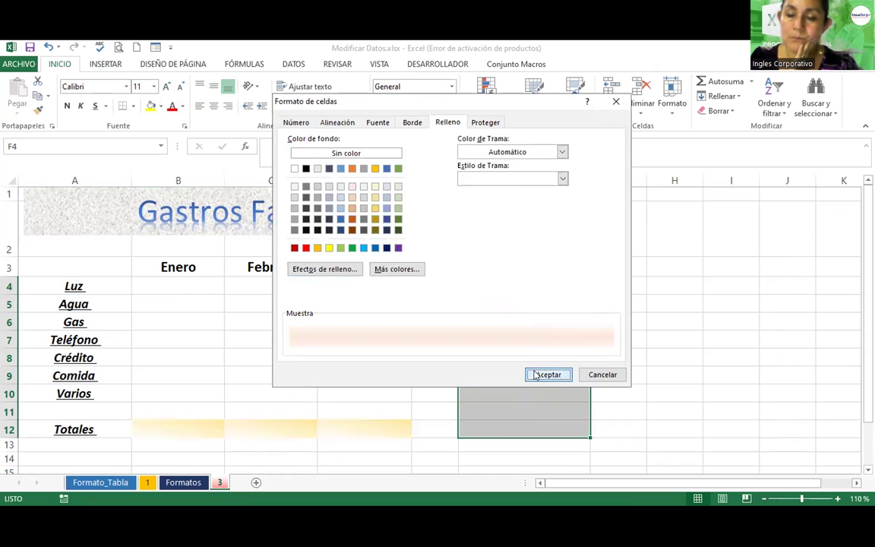
{"action": "left_click", "coordinate": [547, 374]}
{"action": "left_click", "coordinate": [671, 337]}
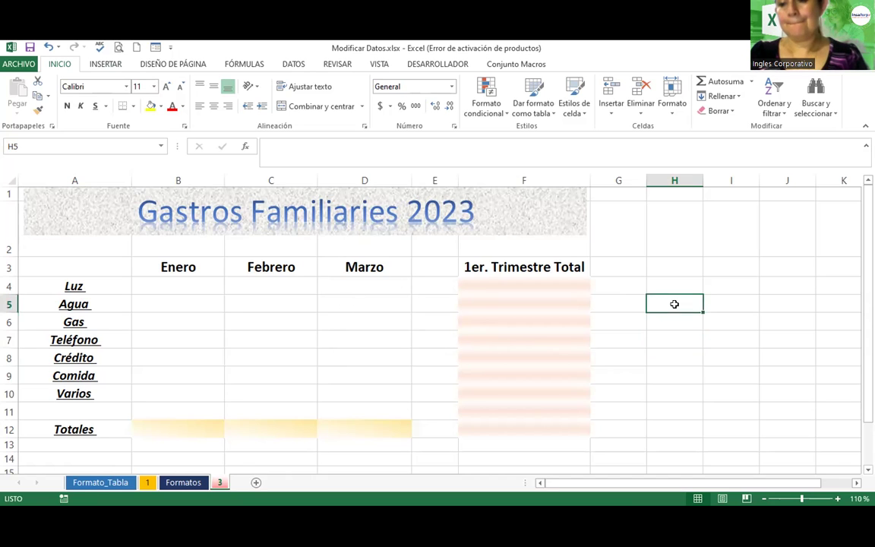
Step: Enter the Enero amounts in column B: 100, 250, 300, 50, 125, 300 and 20
{"action": "left_click", "coordinate": [190, 284]}
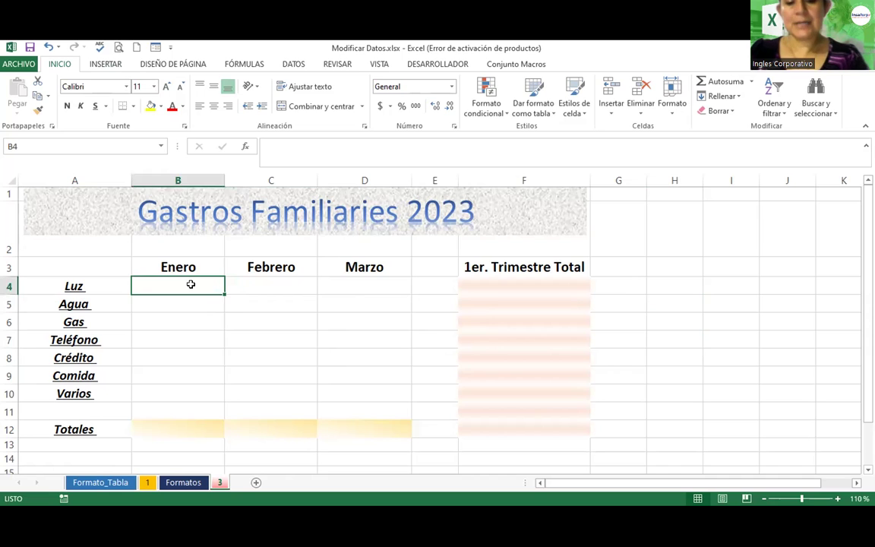
{"action": "type", "text": "100"}
{"action": "key", "text": "Return"}
{"action": "type", "text": "250"}
{"action": "key", "text": "Return"}
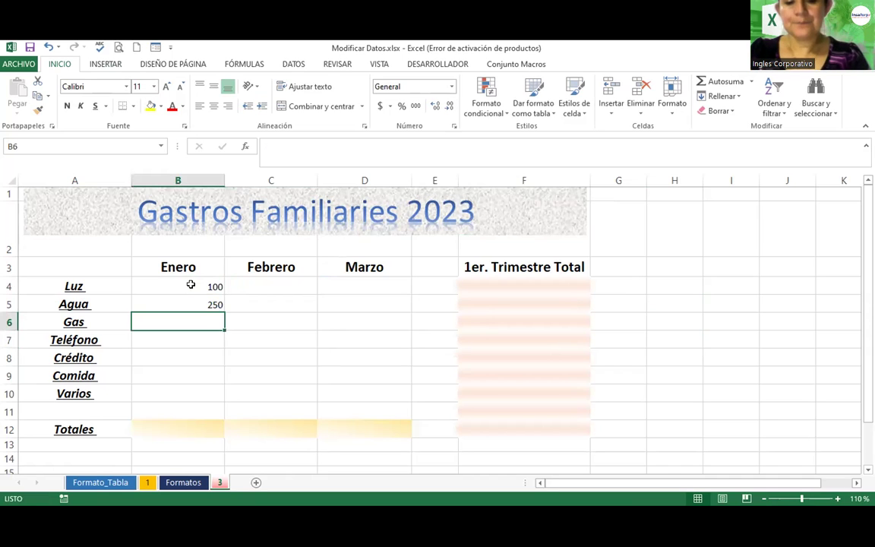
{"action": "type", "text": "300"}
{"action": "key", "text": "Return"}
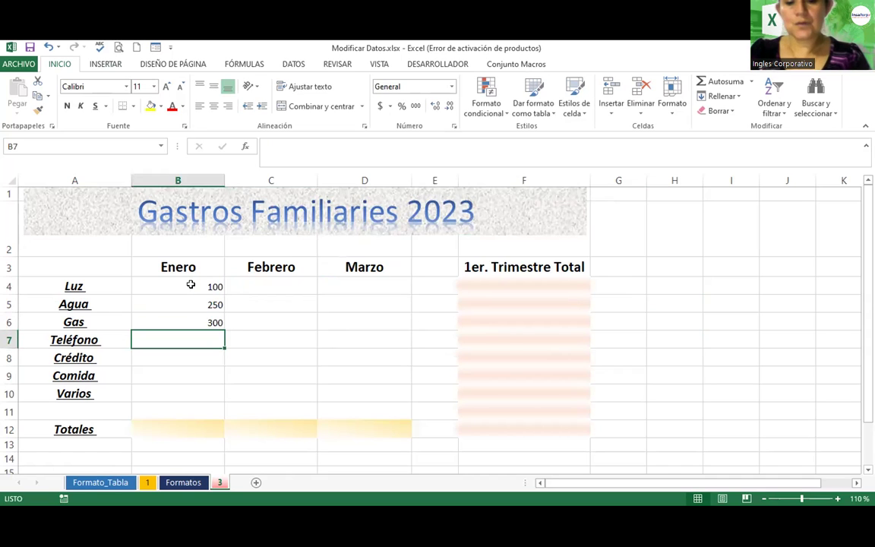
{"action": "type", "text": "50"}
{"action": "key", "text": "Return"}
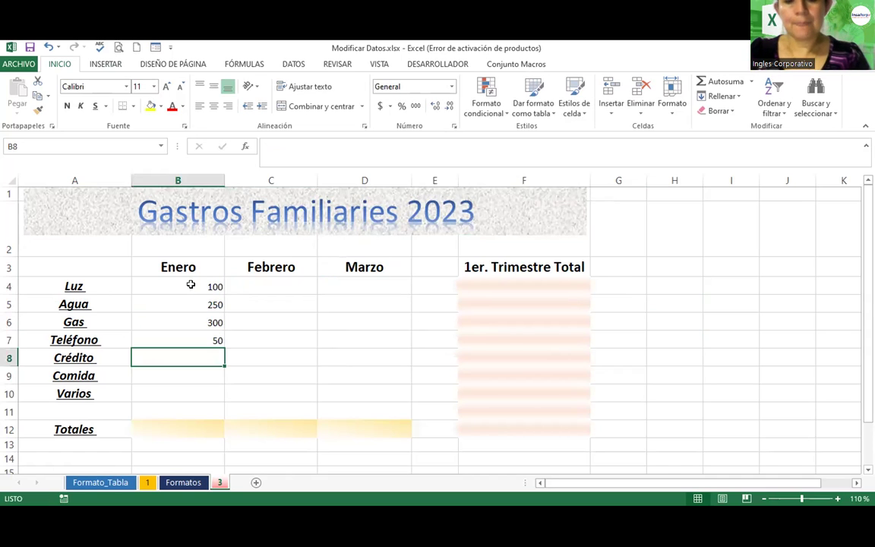
{"action": "type", "text": "125"}
{"action": "key", "text": "Return"}
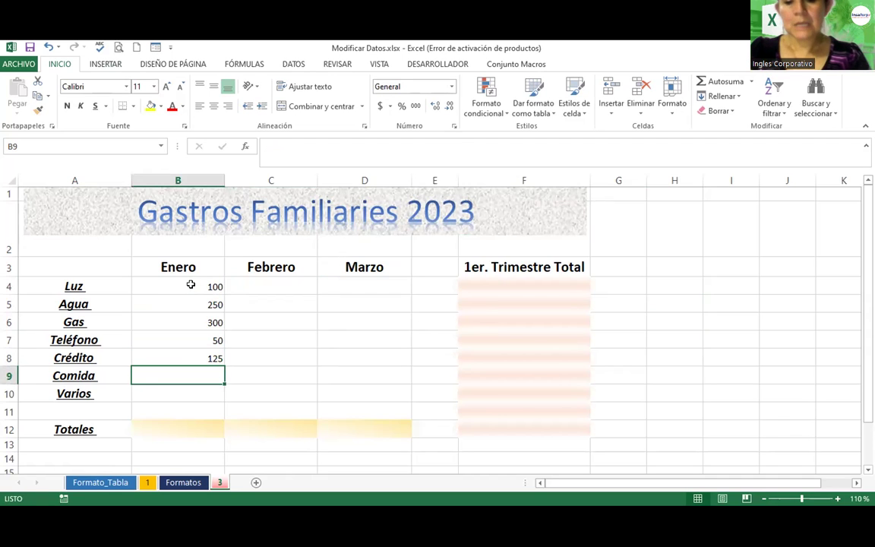
{"action": "type", "text": "300"}
{"action": "key", "text": "Return"}
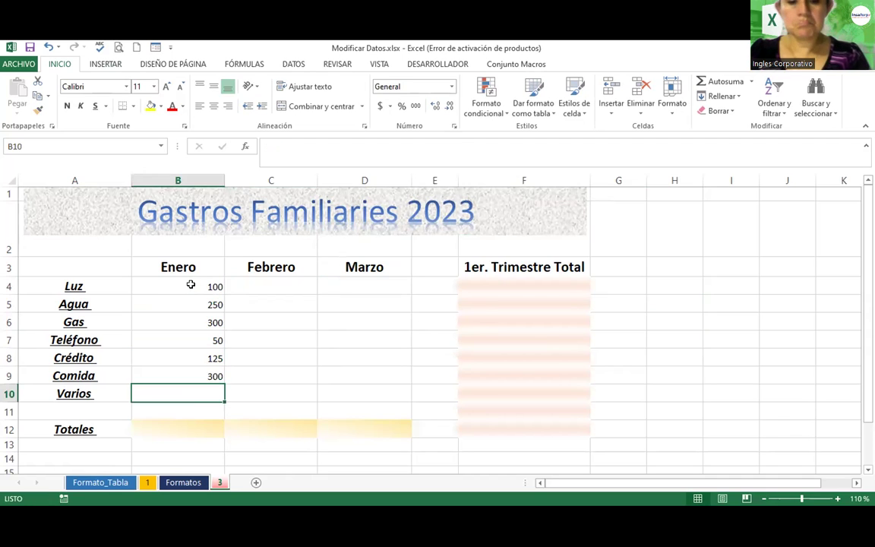
{"action": "type", "text": "20"}
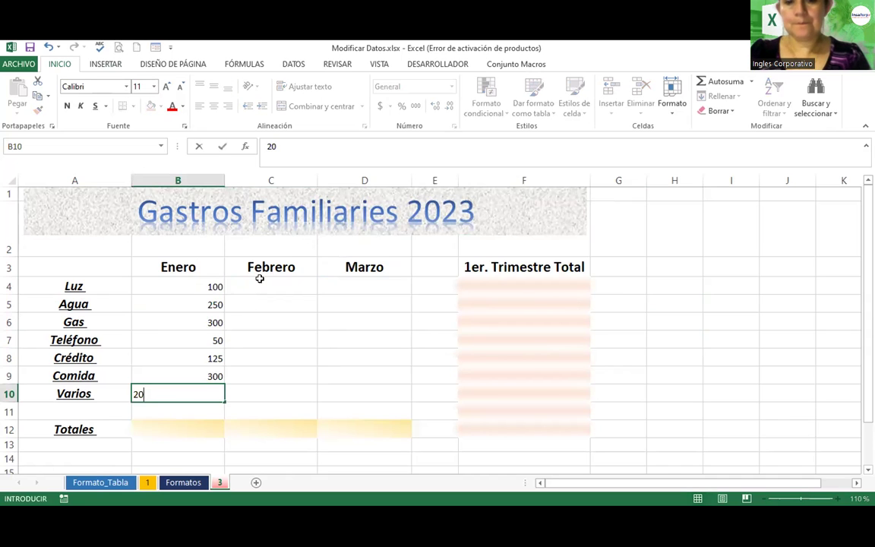
Step: Enter the Febrero amounts in column C: 75, 200, 280, 80, 100, 250 and 45
{"action": "left_click", "coordinate": [258, 287]}
{"action": "type", "text": "75"}
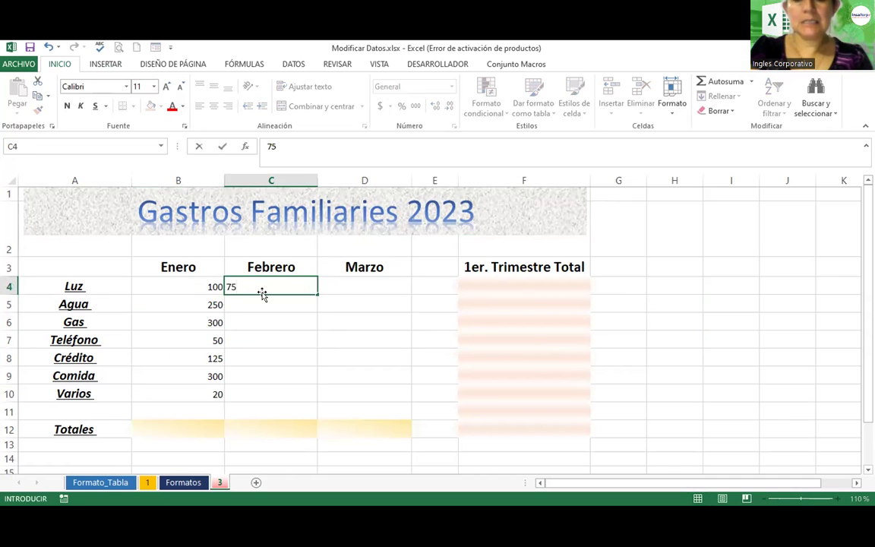
{"action": "key", "text": "Return"}
{"action": "type", "text": "2"}
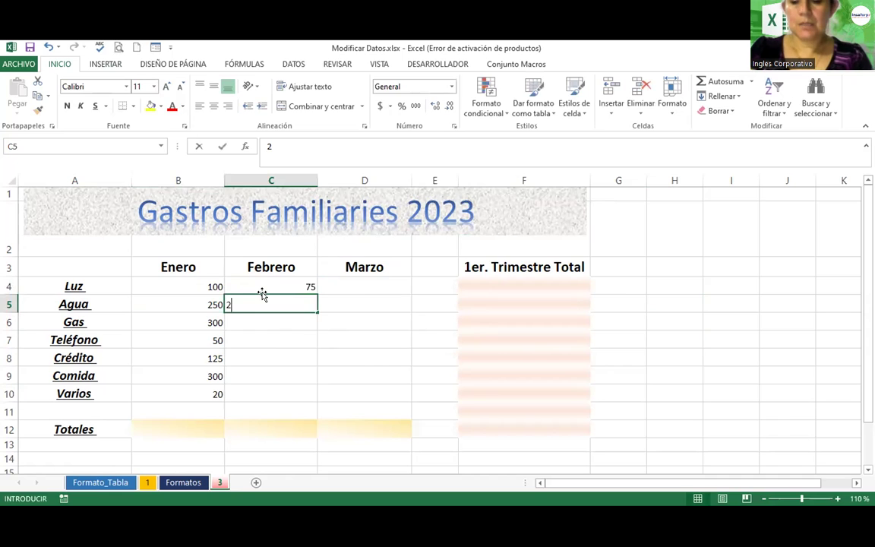
{"action": "type", "text": "00"}
{"action": "key", "text": "Return"}
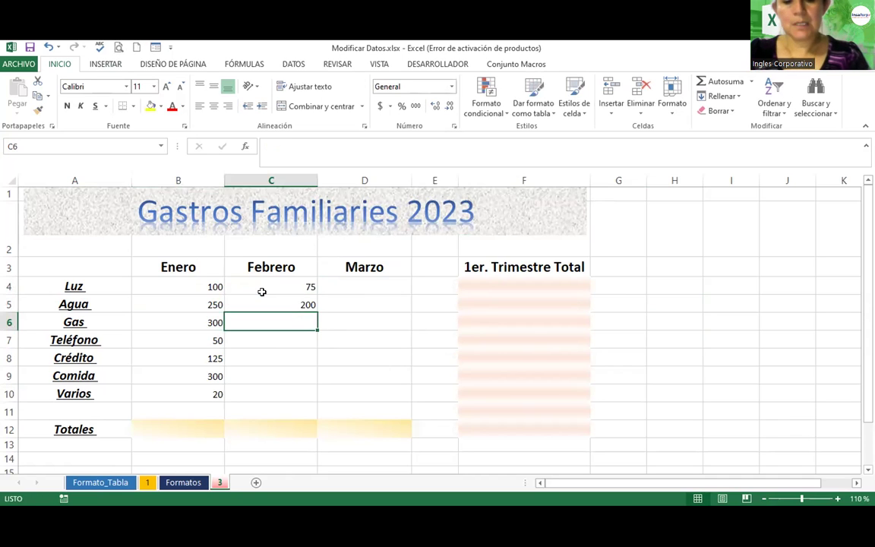
{"action": "type", "text": "280"}
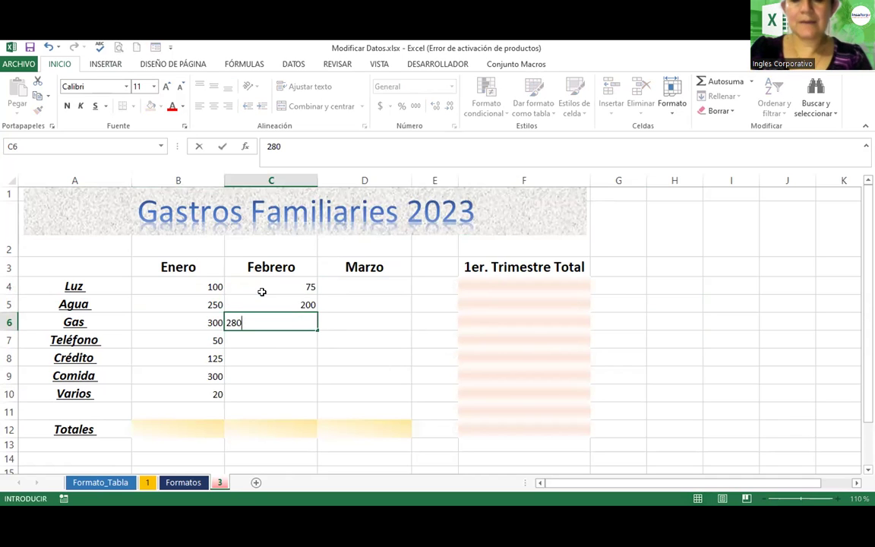
{"action": "key", "text": "Return"}
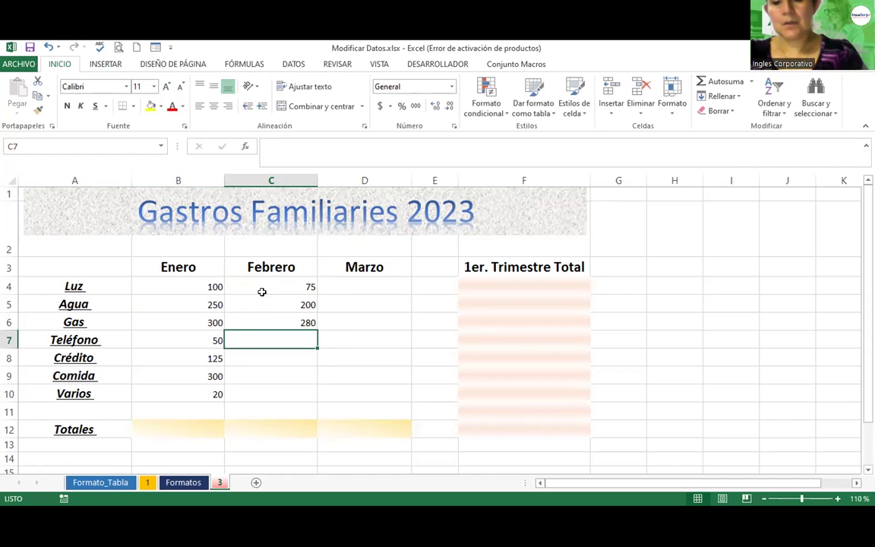
{"action": "type", "text": "80"}
{"action": "key", "text": "Return"}
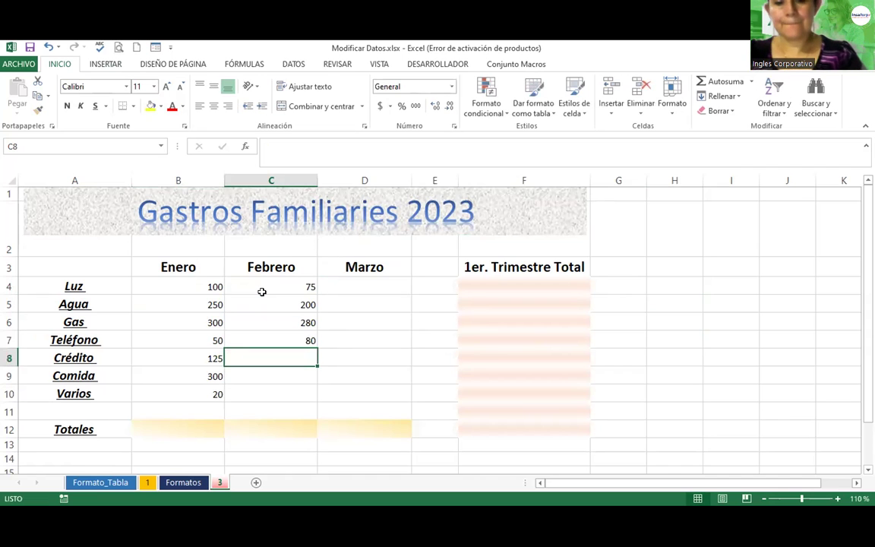
{"action": "type", "text": "100"}
{"action": "key", "text": "Return"}
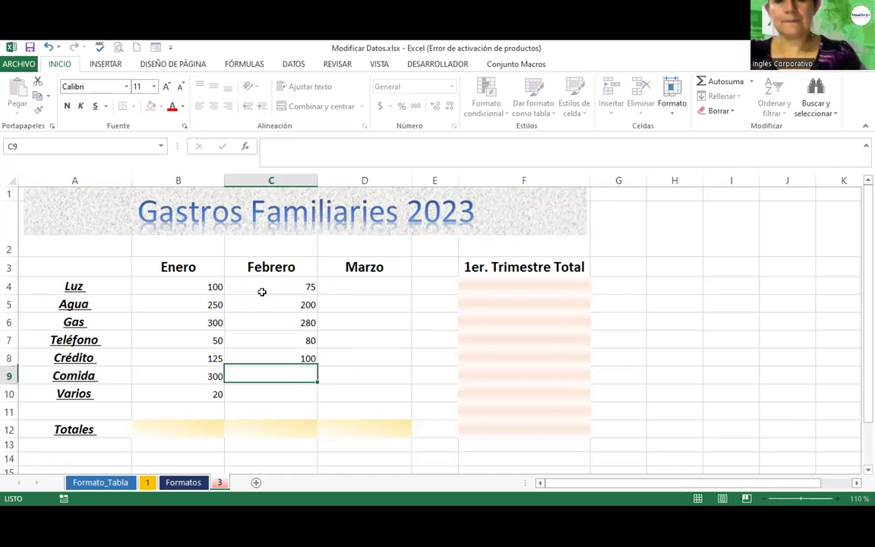
{"action": "type", "text": "25"}
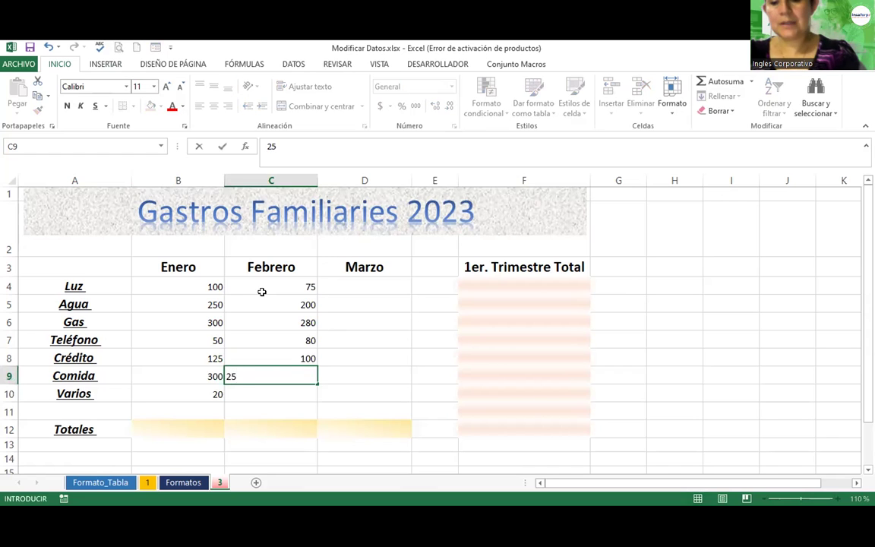
{"action": "type", "text": "0"}
{"action": "key", "text": "Return"}
{"action": "type", "text": "45"}
{"action": "key", "text": "Return"}
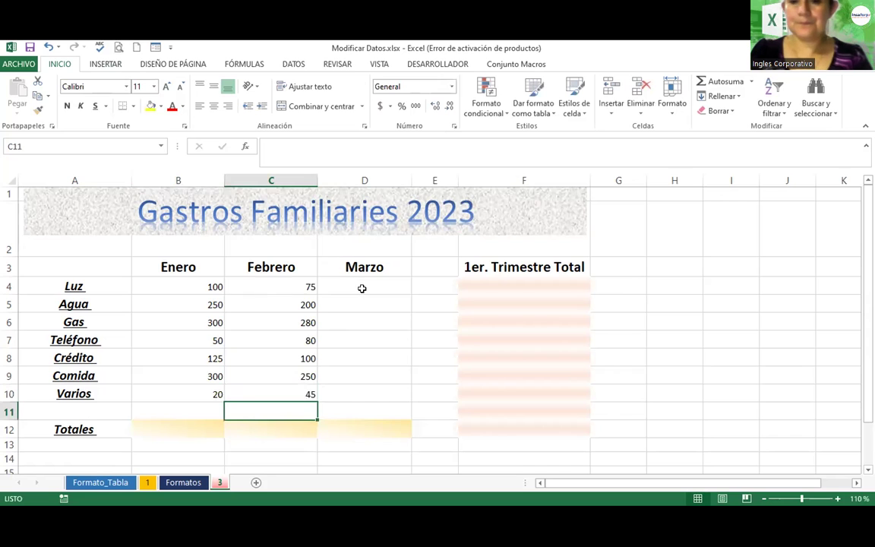
Step: Enter the Marzo amounts in column D: 50, 150, 120, 75, 80, 275 and 30
{"action": "left_click", "coordinate": [362, 287]}
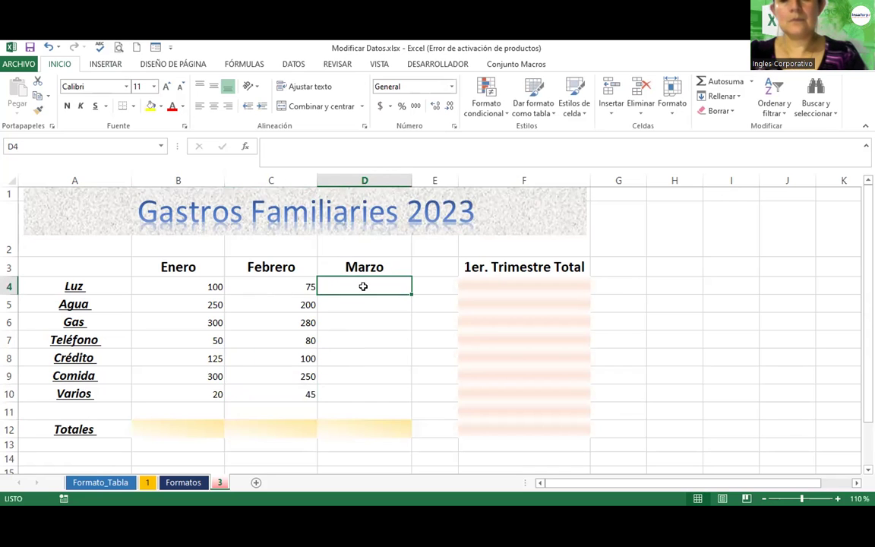
{"action": "type", "text": "50"}
{"action": "key", "text": "Return"}
{"action": "type", "text": "15"}
{"action": "key", "text": "Return"}
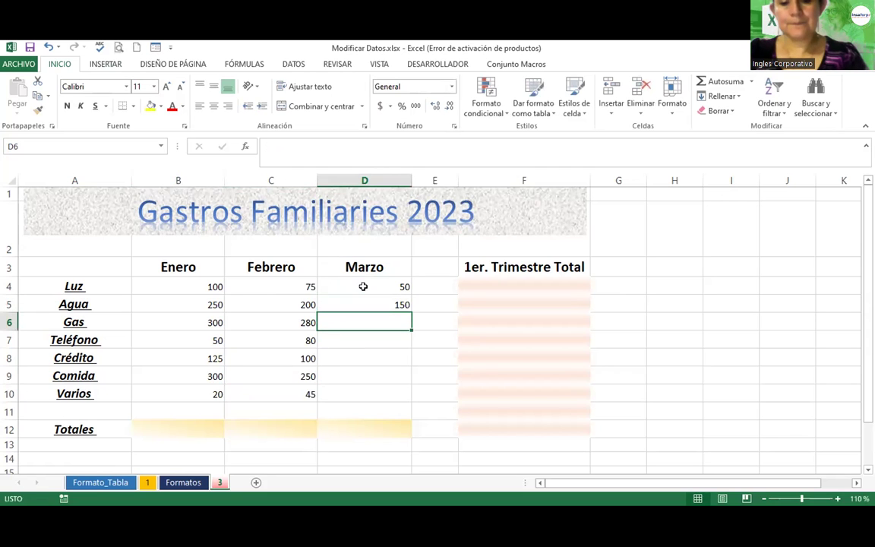
{"action": "type", "text": "12"}
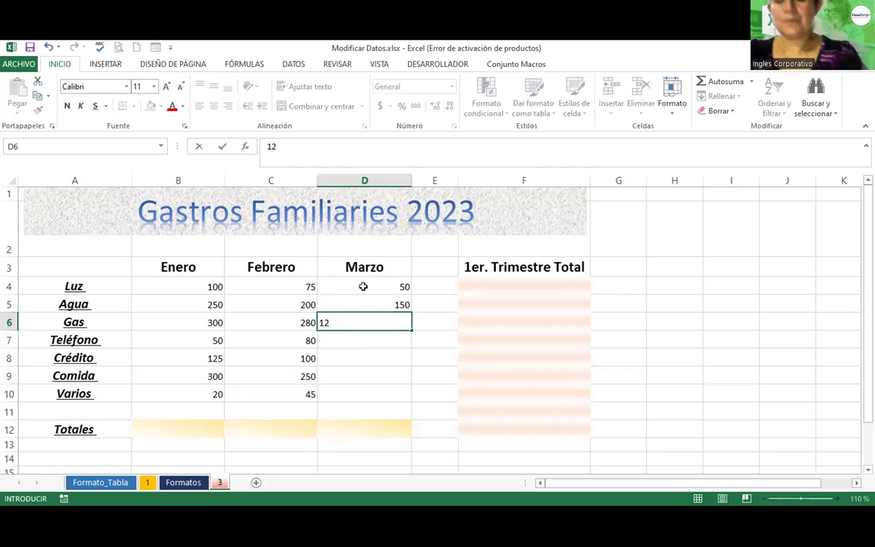
{"action": "type", "text": "0"}
{"action": "key", "text": "Return"}
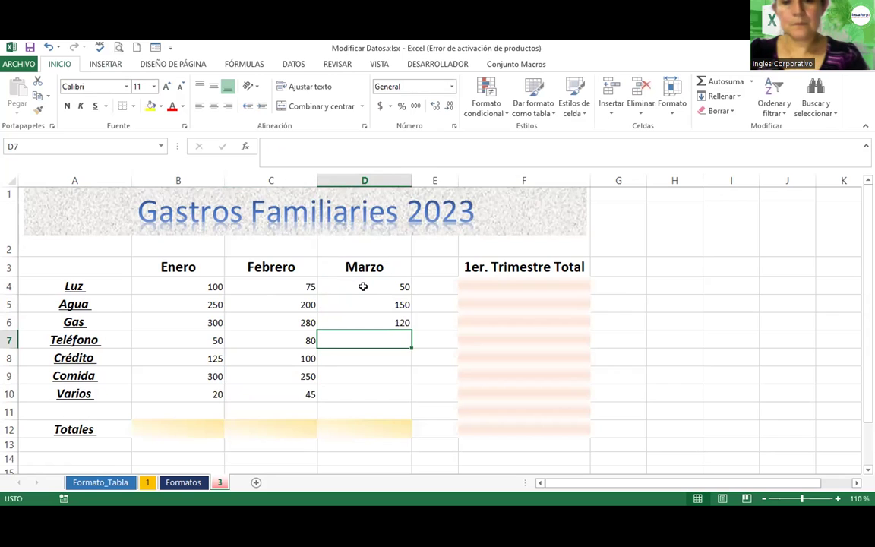
{"action": "type", "text": "75"}
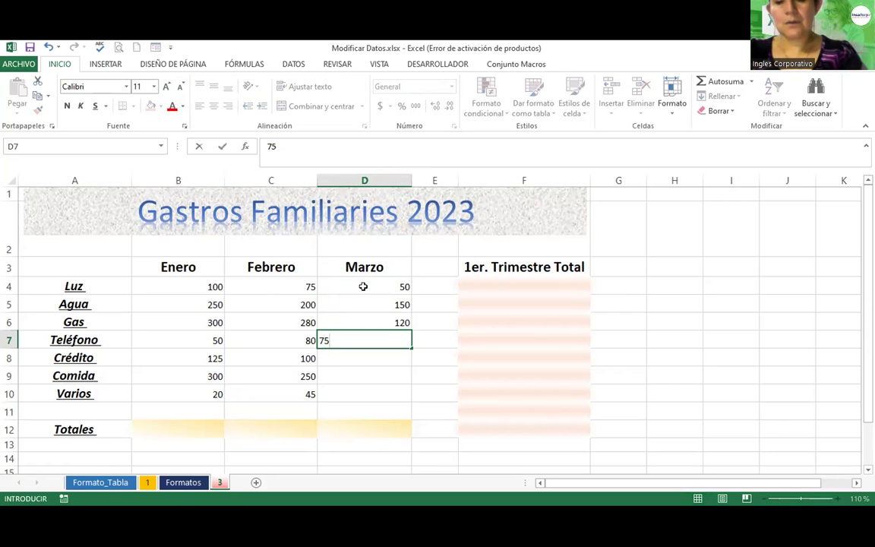
{"action": "key", "text": "Return"}
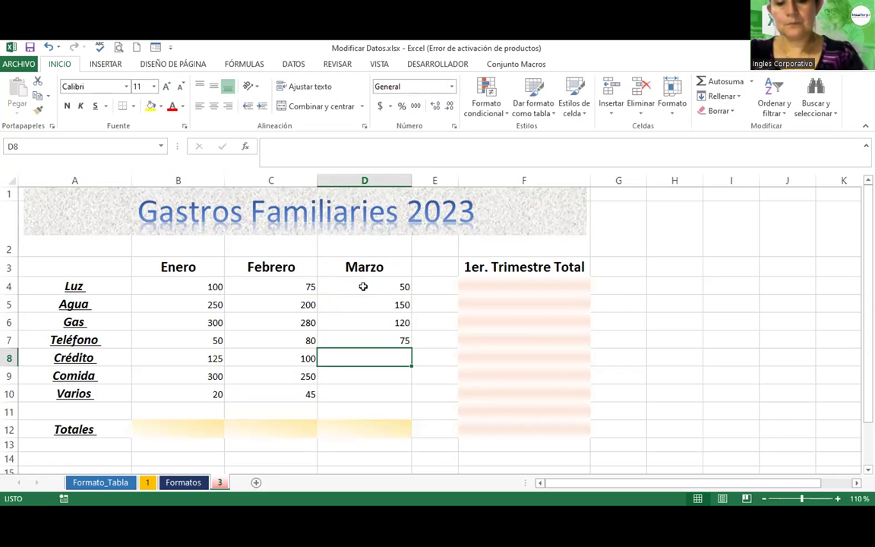
{"action": "type", "text": "80"}
{"action": "key", "text": "Return"}
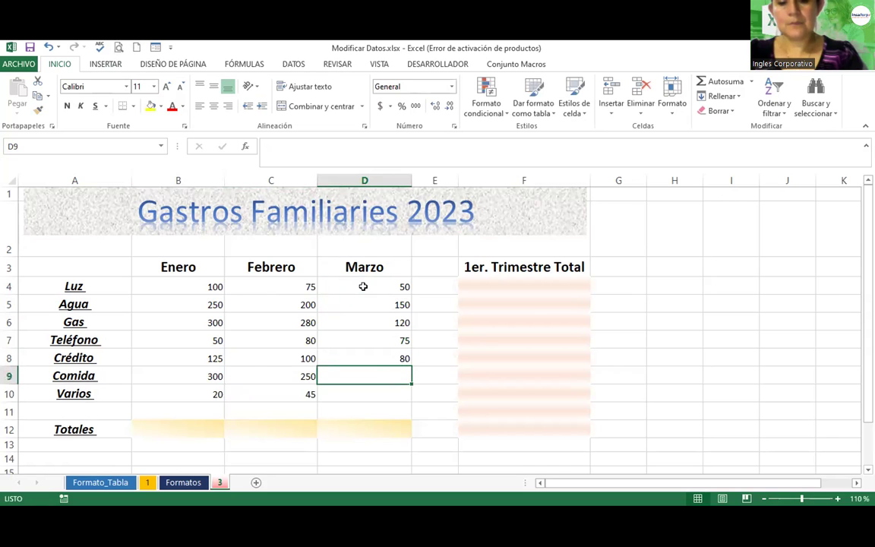
{"action": "type", "text": "275"}
{"action": "key", "text": "Return"}
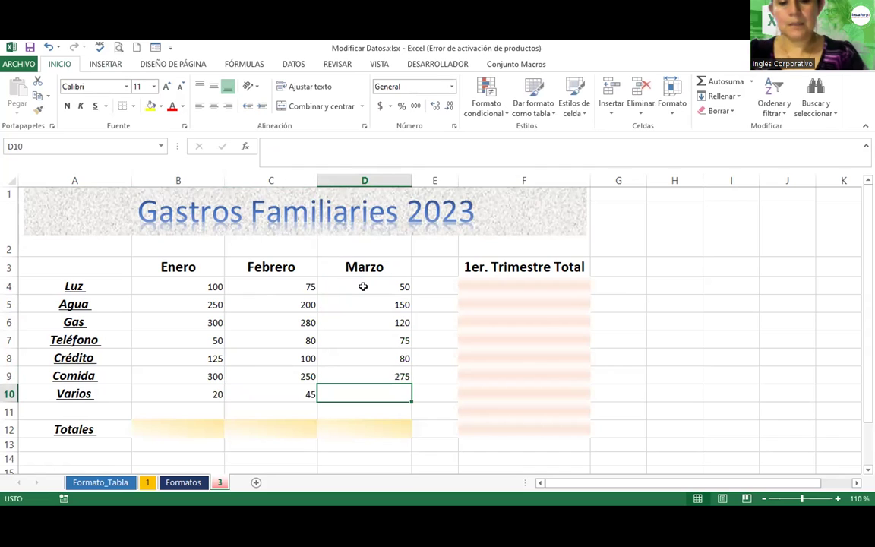
{"action": "type", "text": "30"}
{"action": "key", "text": "Return"}
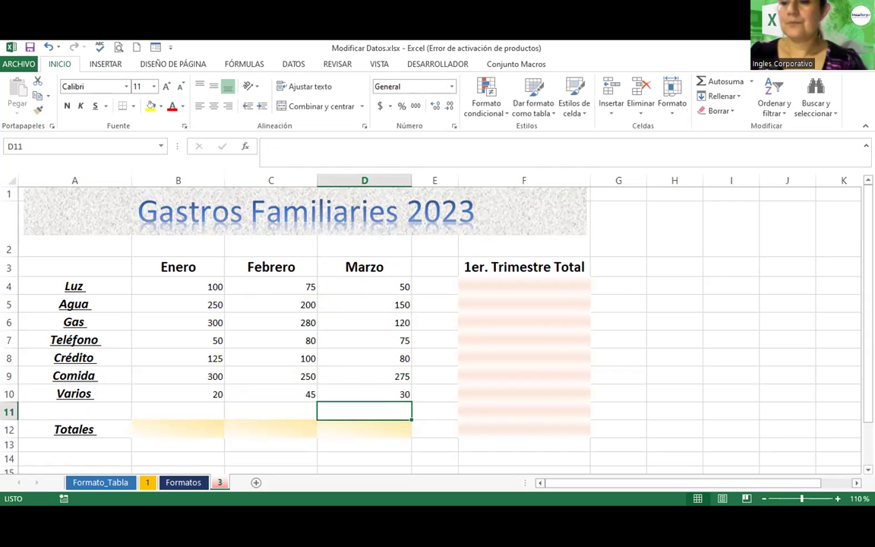
Step: Label A3 'Tipo de Gasto' and copy the Enero heading's formatting onto it
{"action": "left_click_drag", "start_coordinate": [867, 376], "coordinate": [866, 387]}
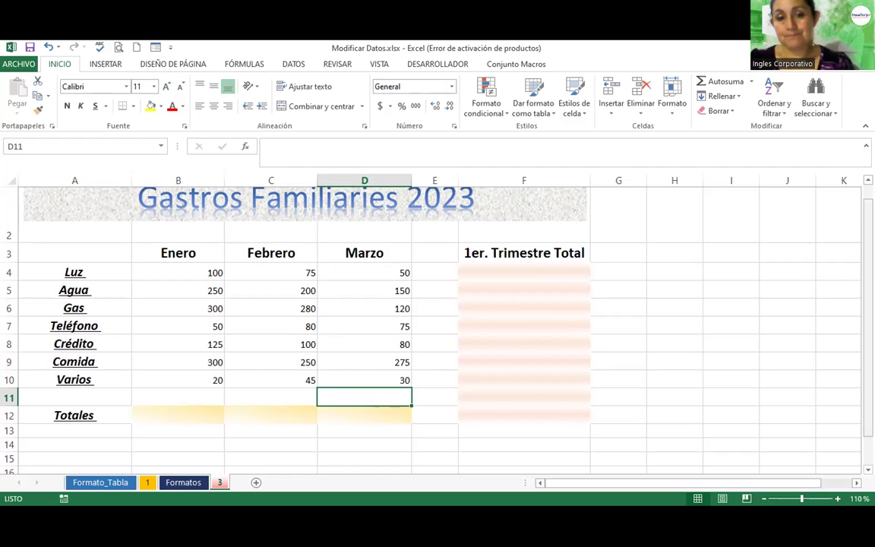
{"action": "left_click", "coordinate": [73, 248]}
{"action": "type", "text": "Tipo de Gasto"}
{"action": "key", "text": "Return"}
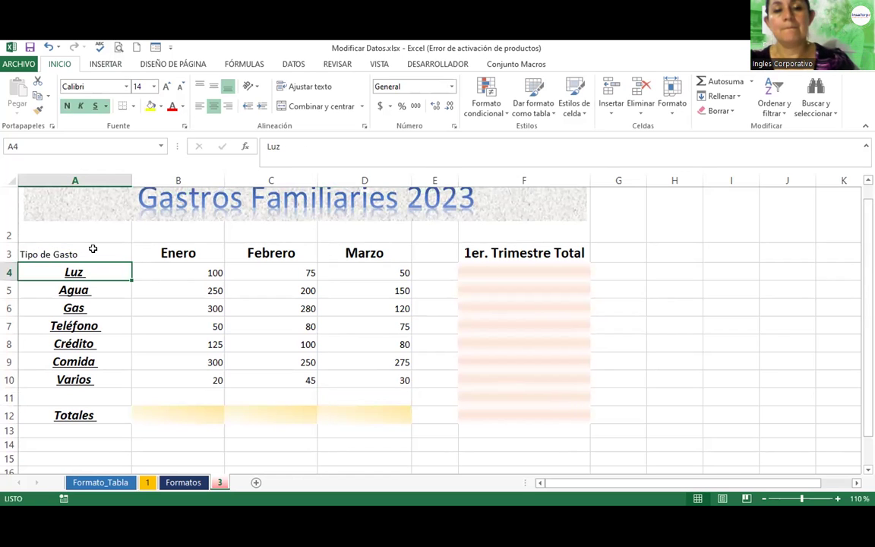
{"action": "left_click", "coordinate": [199, 254]}
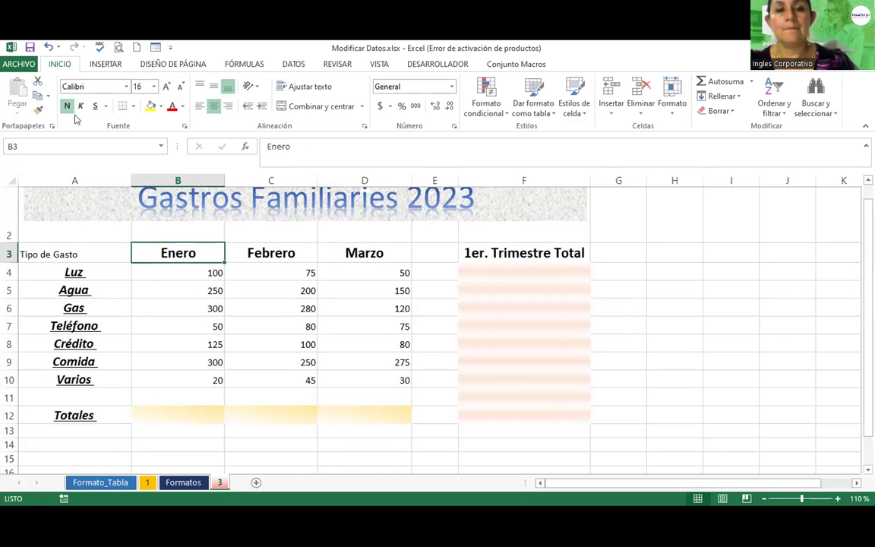
{"action": "left_click", "coordinate": [37, 107]}
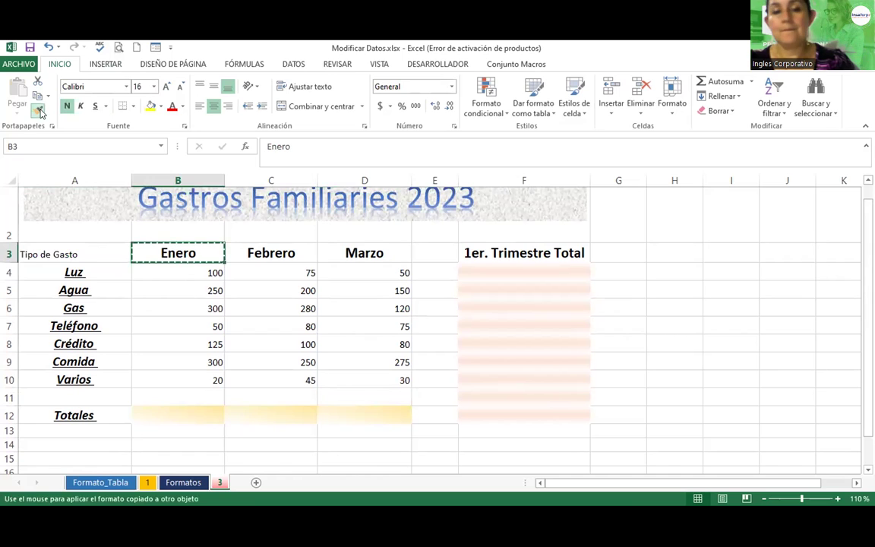
{"action": "left_click", "coordinate": [90, 250]}
Step: Set the amounts in B4:D10 to 14-point font in accounting format
{"action": "left_click", "coordinate": [213, 272]}
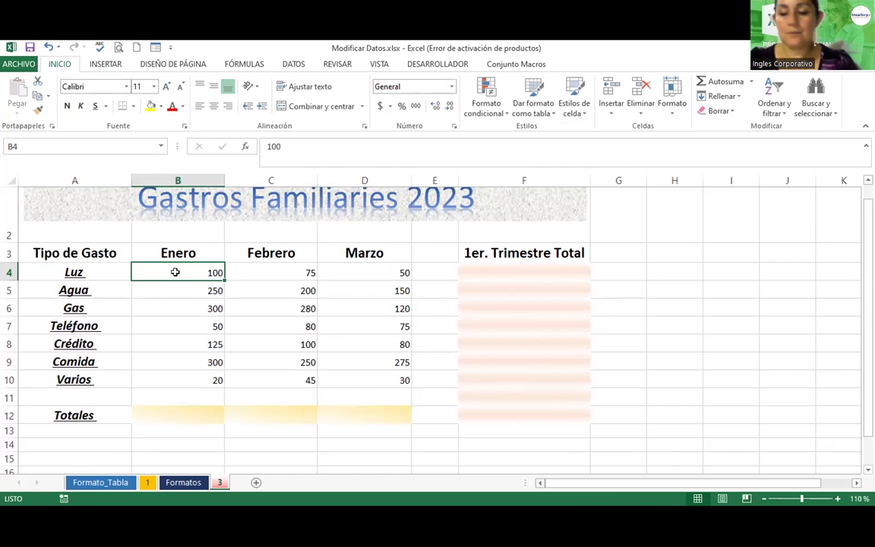
{"action": "key", "text": "shift+Right"}
{"action": "key", "text": "shift+Right"}
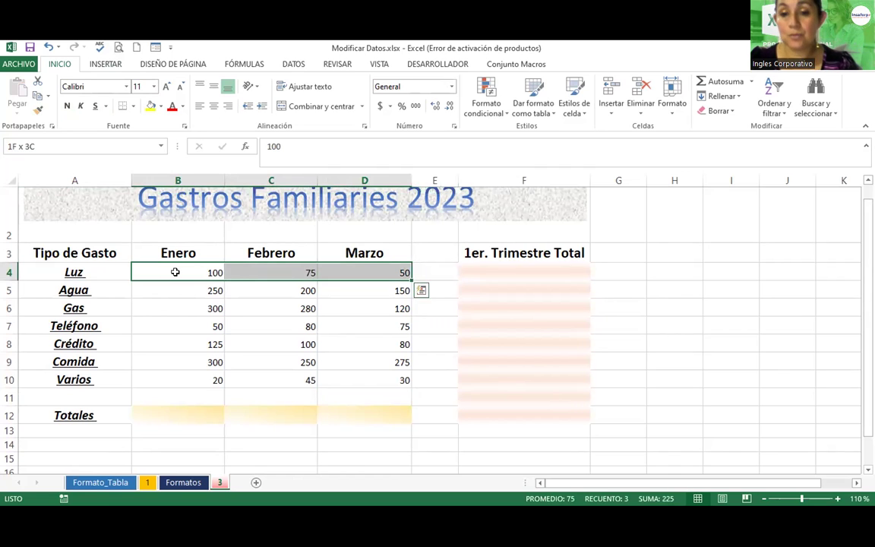
{"action": "key", "text": "shift+Down"}
{"action": "key", "text": "shift+Down"}
{"action": "key", "text": "shift+Down"}
{"action": "key", "text": "shift+Down"}
{"action": "key", "text": "shift+Down"}
{"action": "key", "text": "shift+Down"}
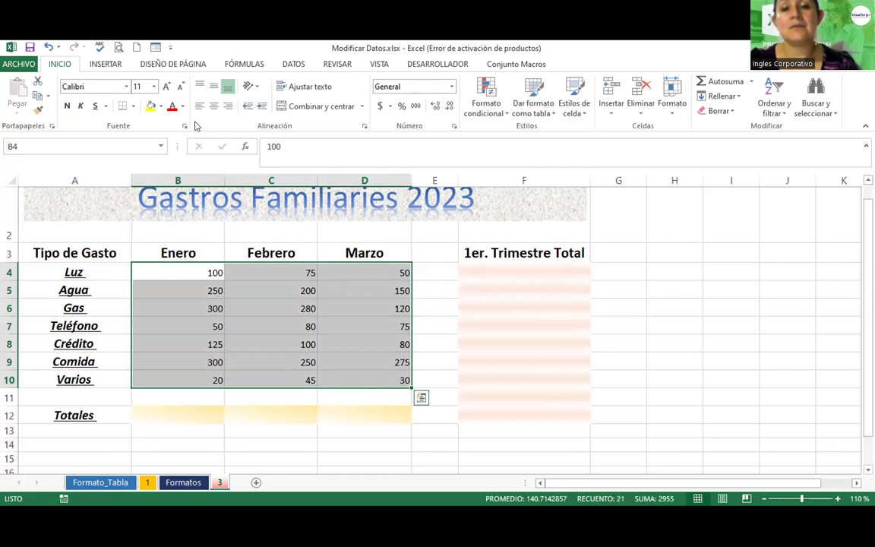
{"action": "left_click", "coordinate": [167, 88]}
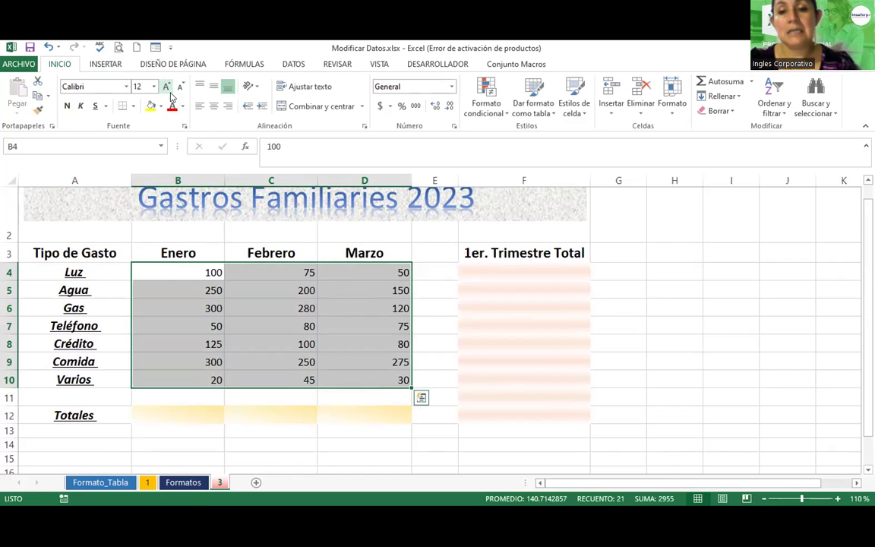
{"action": "left_click", "coordinate": [167, 89]}
{"action": "left_click", "coordinate": [379, 106]}
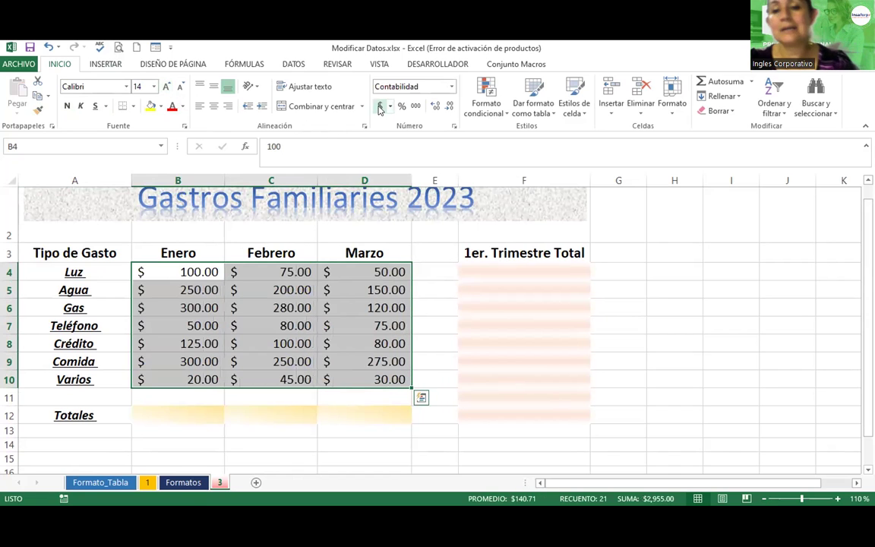
Step: Enter =SUMA(B4:D4) in F4 for the Luz quarter total of $225.00, then verify the formula
{"action": "left_click", "coordinate": [480, 270]}
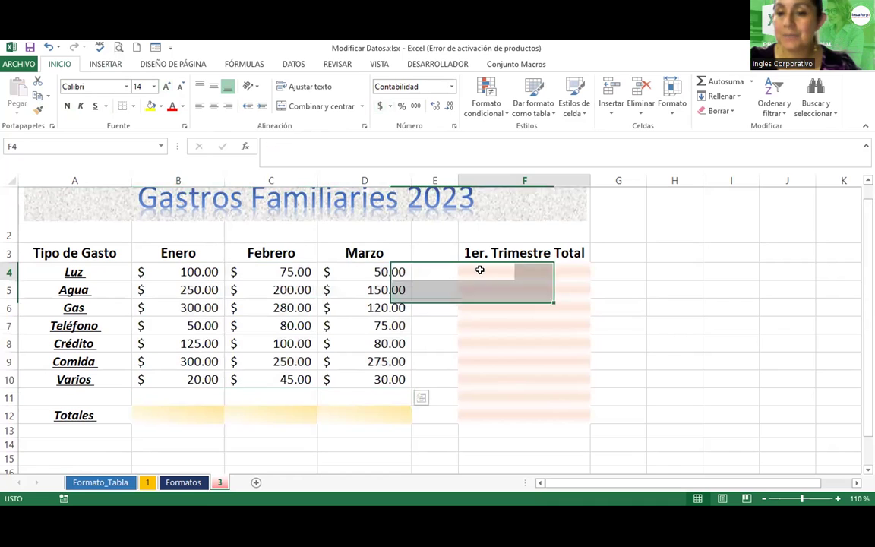
{"action": "type", "text": "="}
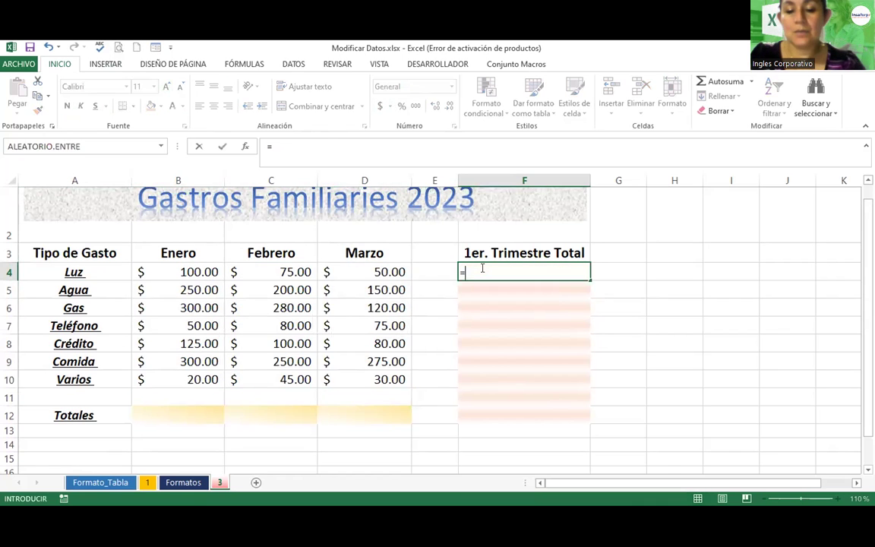
{"action": "type", "text": "suma("}
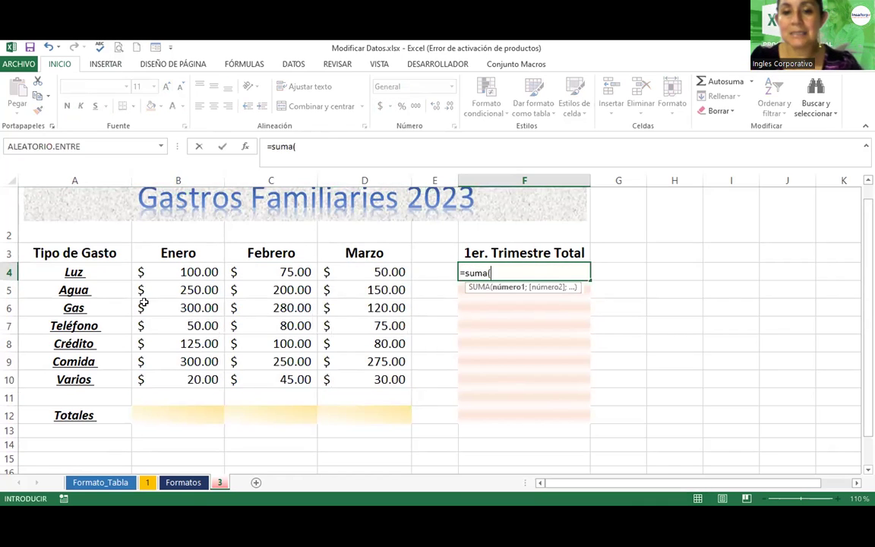
{"action": "left_click", "coordinate": [177, 271]}
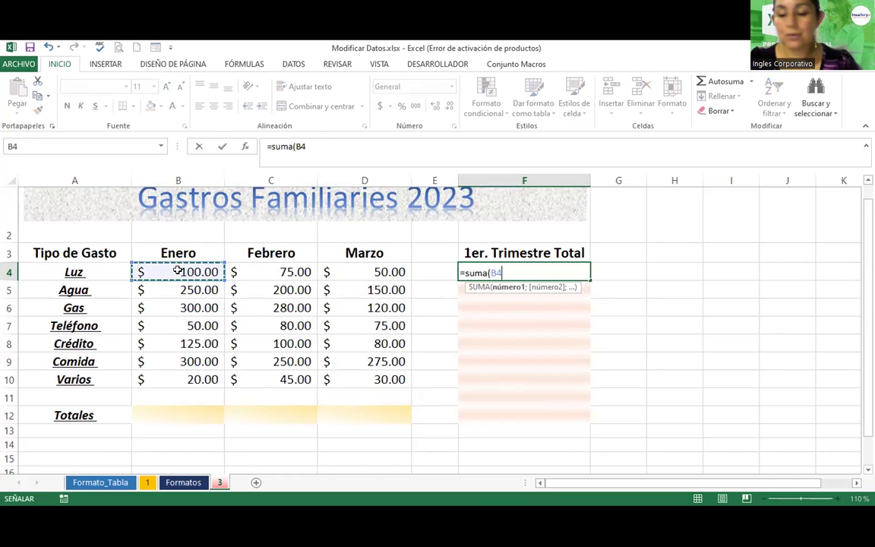
{"action": "key", "text": "shift+Right"}
{"action": "key", "text": "shift+Right"}
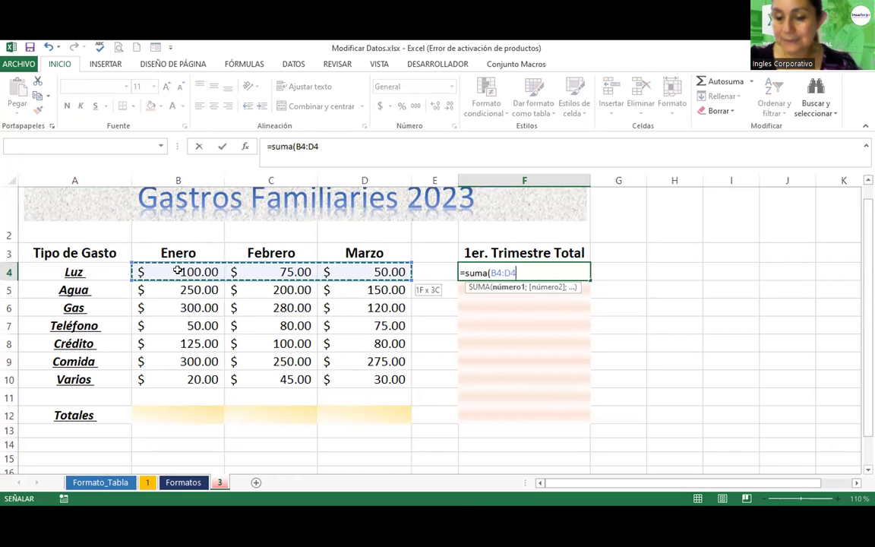
{"action": "key", "text": "Return"}
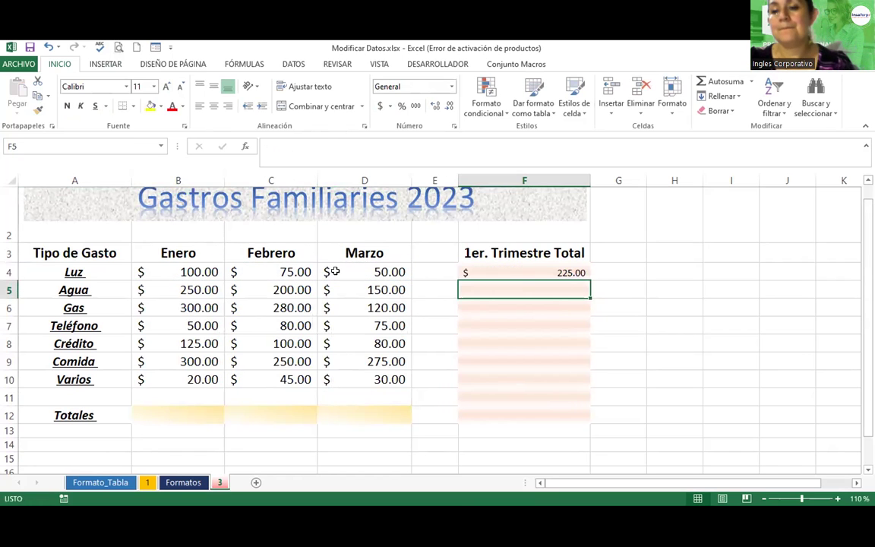
{"action": "left_click", "coordinate": [512, 267]}
{"action": "double_click", "coordinate": [514, 272]}
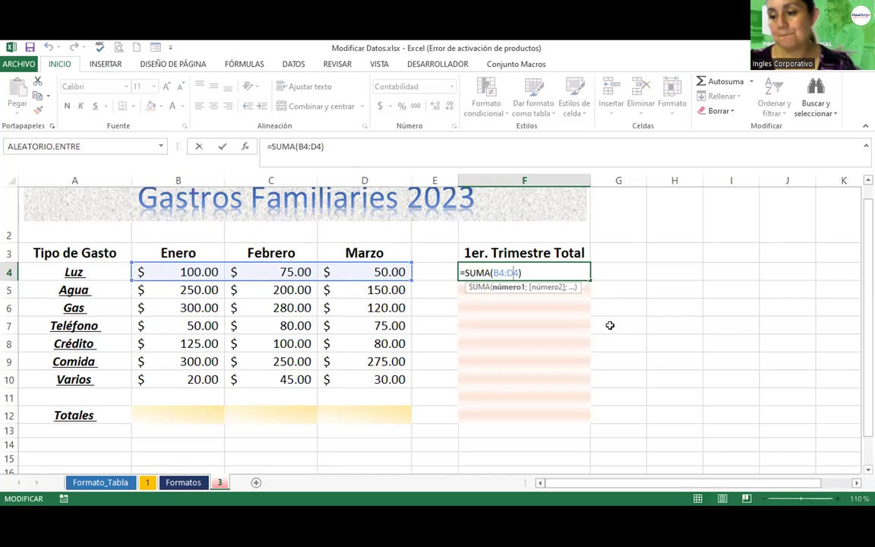
{"action": "key", "text": "Return"}
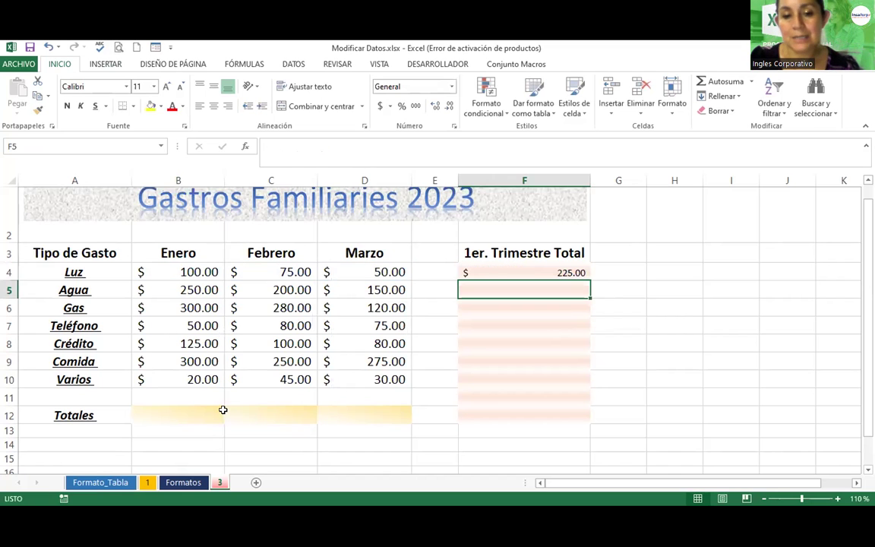
{"action": "left_click", "coordinate": [192, 415]}
Step: Enter =SUMA(B4:B10) in B12 to total the Enero amounts as $1,145.00
{"action": "type", "text": "=suma("}
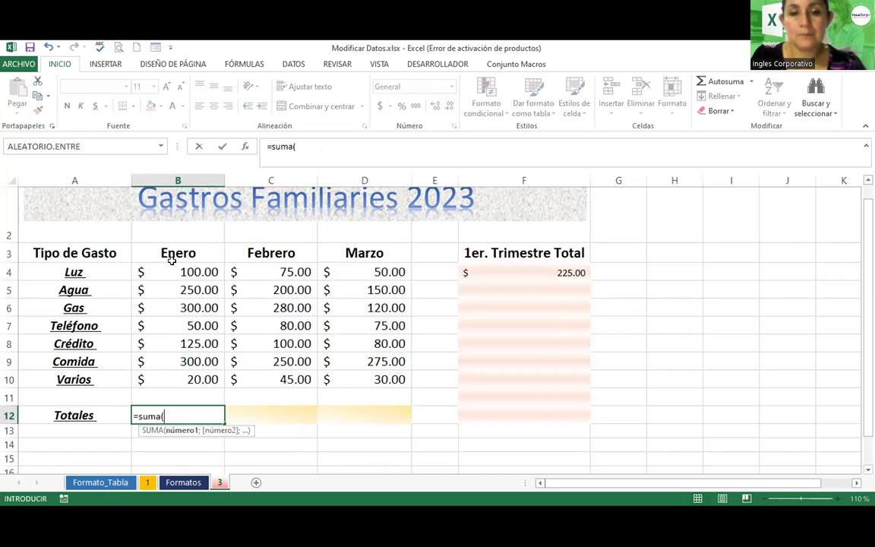
{"action": "left_click", "coordinate": [155, 273]}
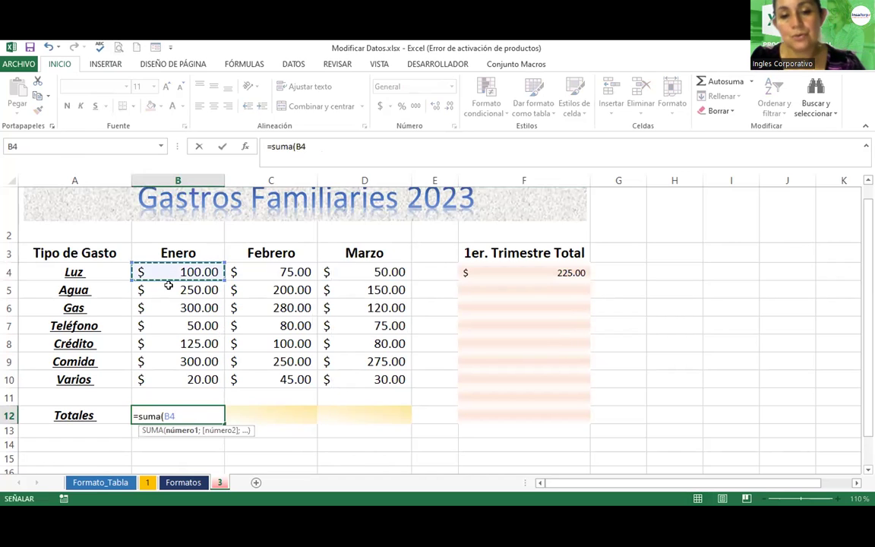
{"action": "key", "text": "ctrl+shift+Down"}
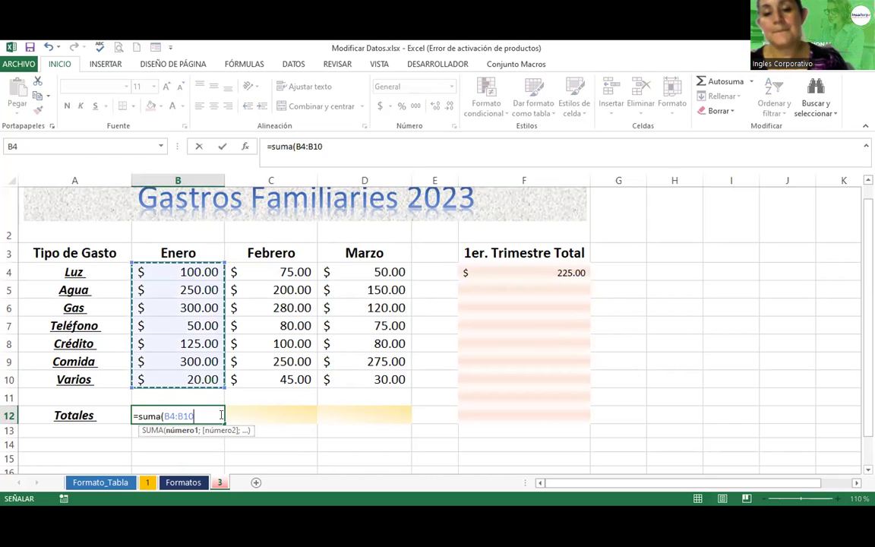
{"action": "key", "text": "Return"}
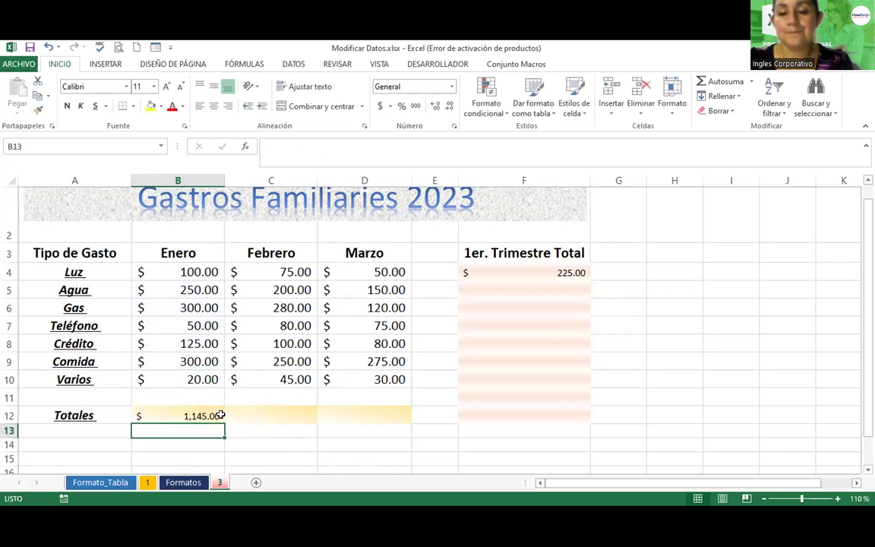
{"action": "left_click", "coordinate": [684, 392]}
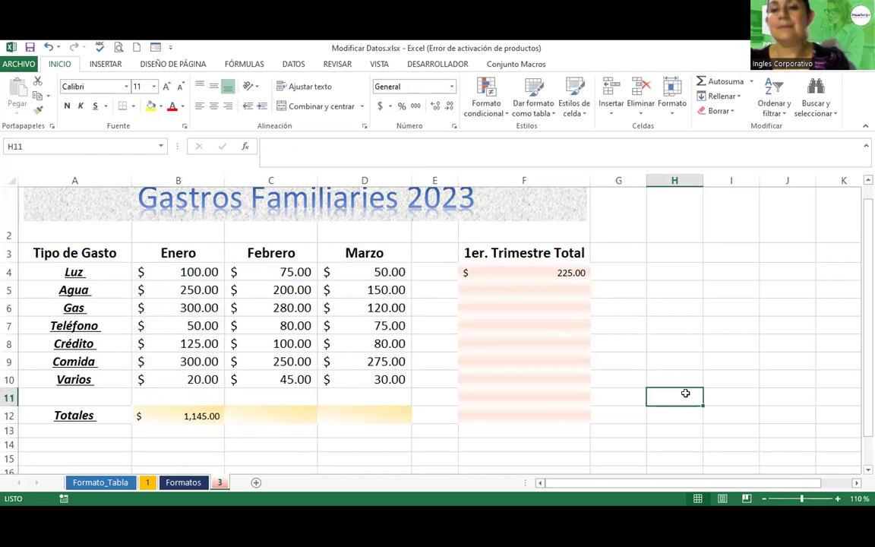
Step: At 100% zoom, put thick box borders around A3:D10 and F3:F10
{"action": "left_click", "coordinate": [764, 499]}
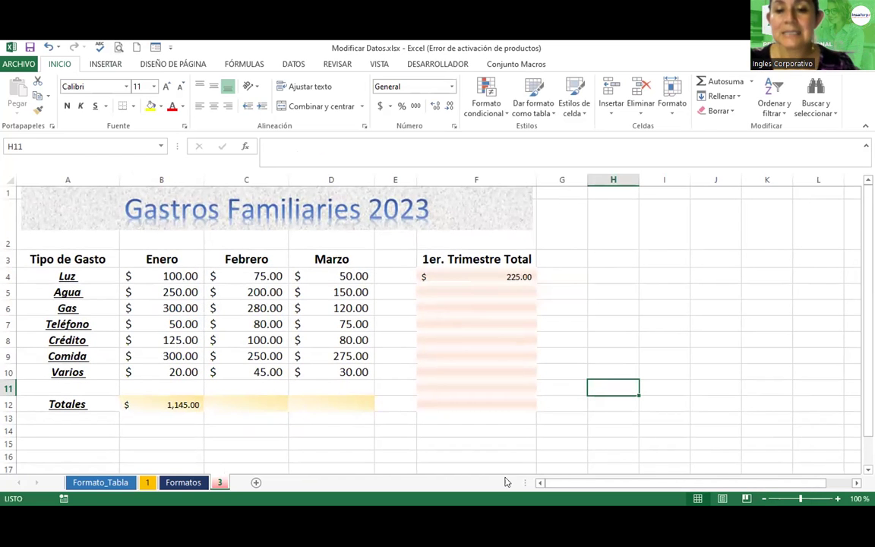
{"action": "left_click_drag", "start_coordinate": [58, 261], "coordinate": [334, 372]}
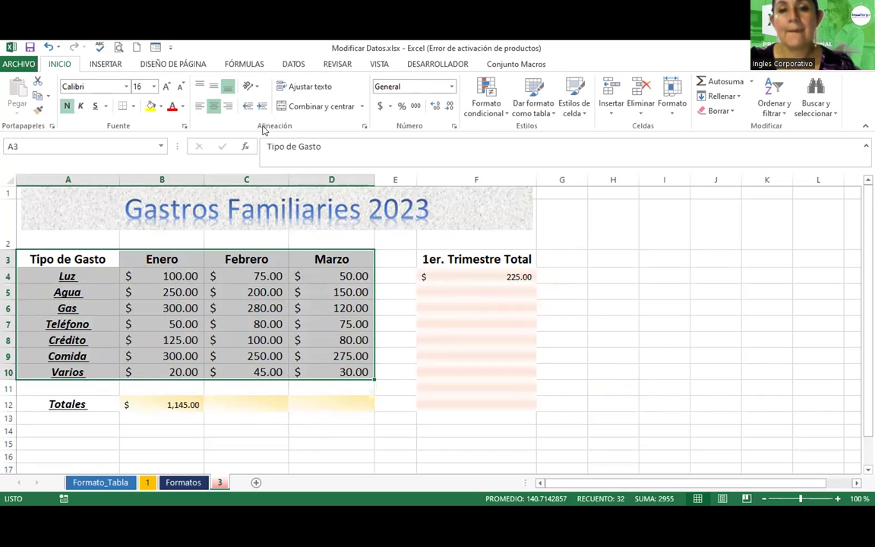
{"action": "left_click", "coordinate": [133, 106]}
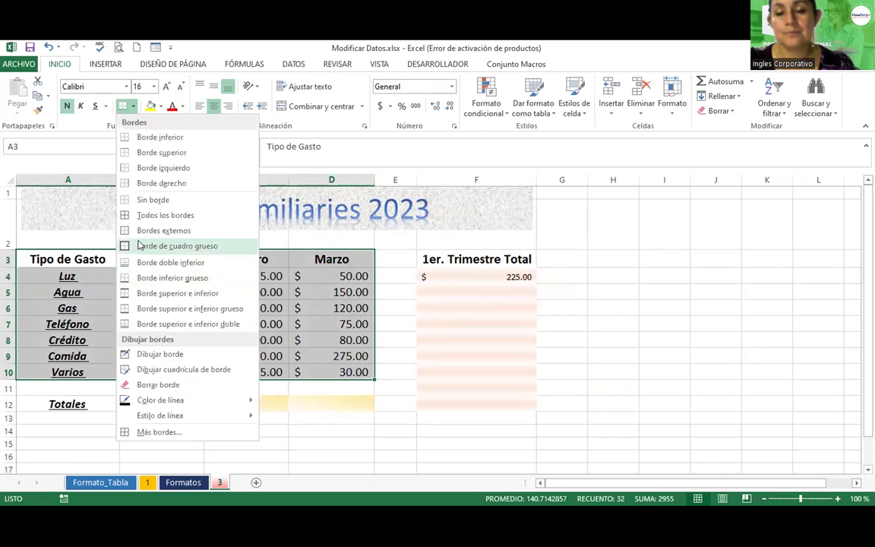
{"action": "left_click", "coordinate": [140, 245]}
{"action": "left_click", "coordinate": [380, 340]}
{"action": "left_click", "coordinate": [465, 260]}
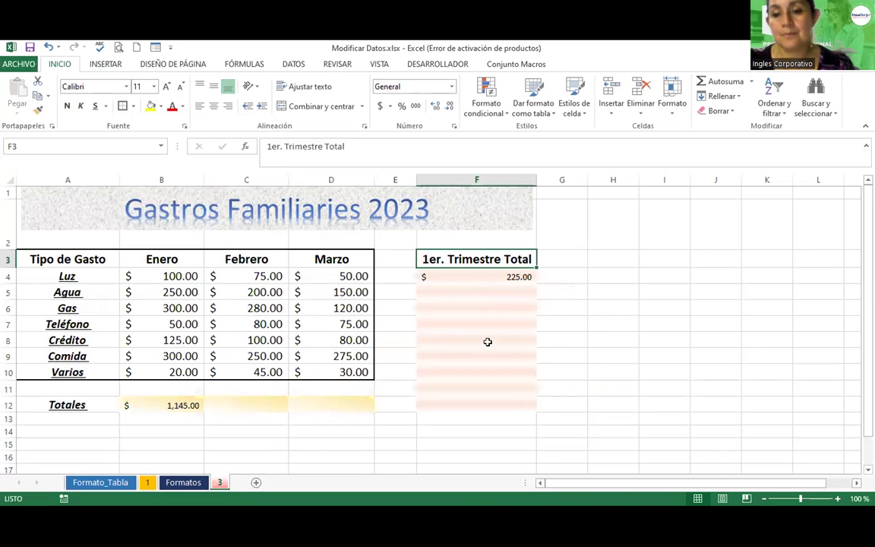
{"action": "left_click_drag", "start_coordinate": [487, 341], "coordinate": [494, 372]}
{"action": "left_click", "coordinate": [121, 106]}
{"action": "left_click", "coordinate": [471, 388]}
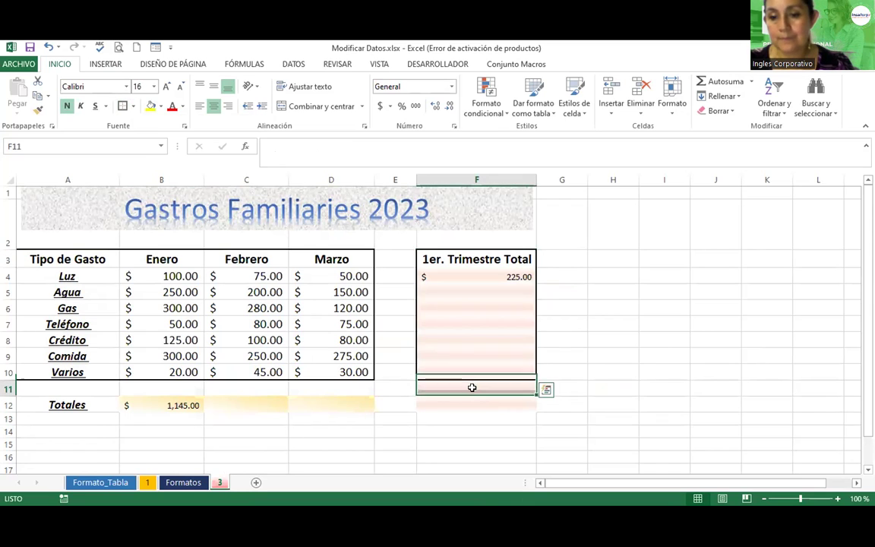
Step: Remove the fill colour from cells F11:F12
{"action": "left_click_drag", "start_coordinate": [471, 386], "coordinate": [474, 402]}
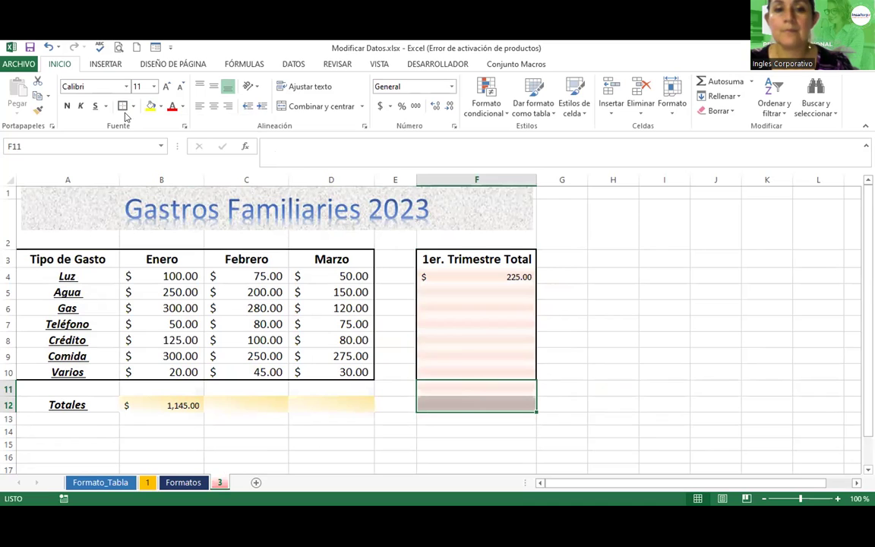
{"action": "left_click", "coordinate": [160, 106]}
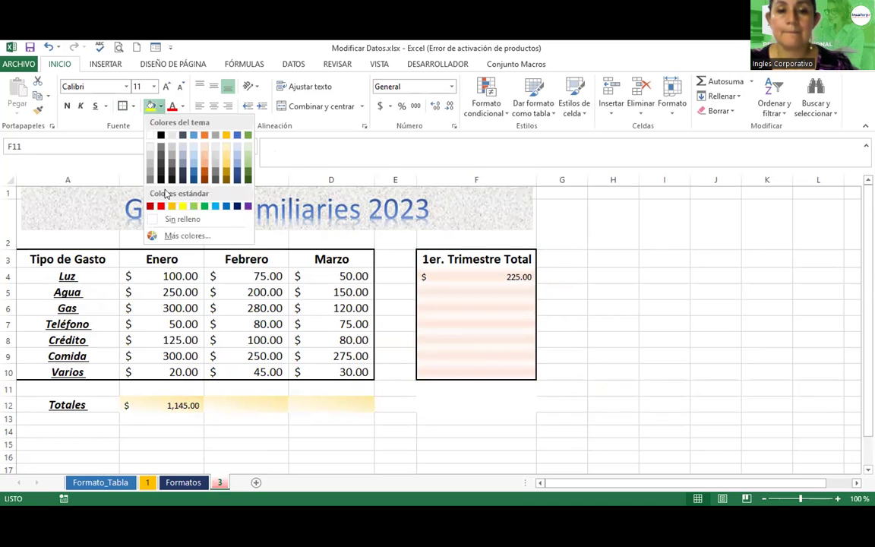
{"action": "left_click", "coordinate": [178, 219]}
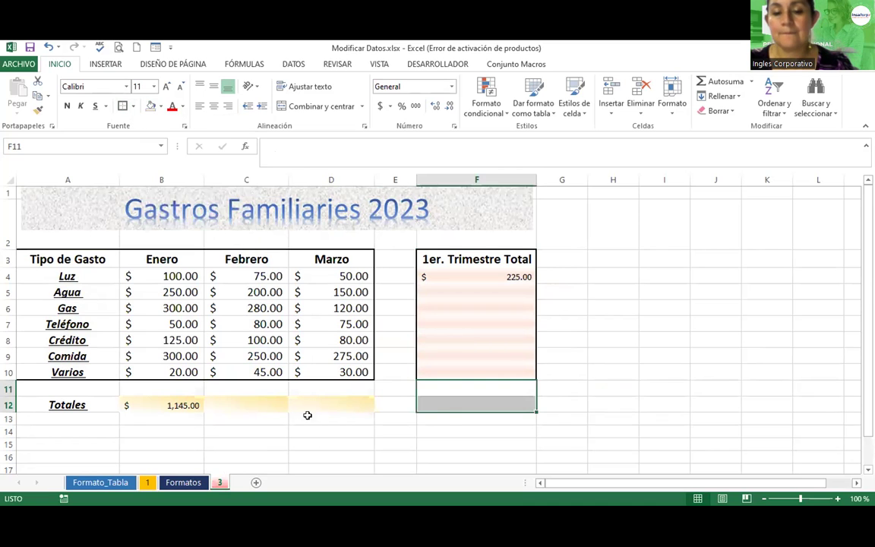
{"action": "left_click", "coordinate": [642, 350]}
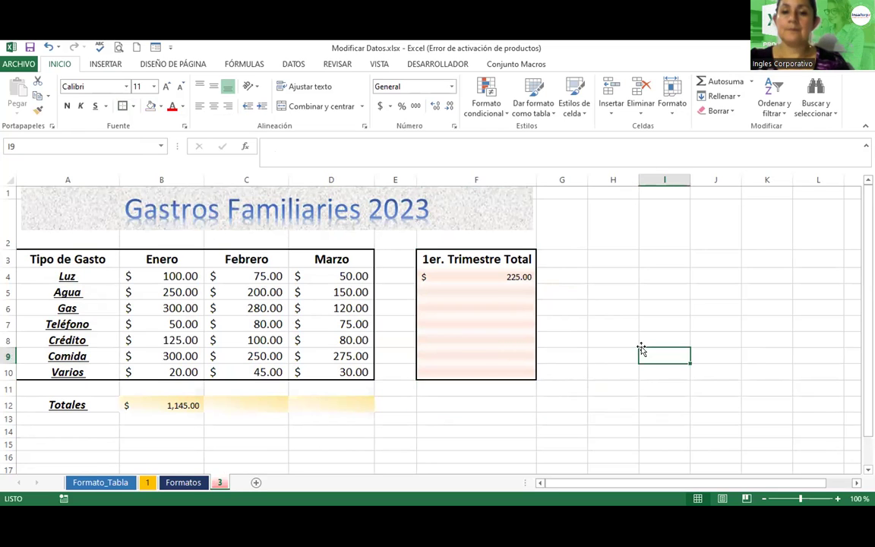
Step: Make the quarter totals in F4:F10 bold at 14-point font
{"action": "left_click", "coordinate": [513, 276]}
{"action": "mouse_move", "coordinate": [465, 270]}
{"action": "left_mouse_down"}
{"action": "mouse_move", "coordinate": [492, 279]}
{"action": "mouse_move", "coordinate": [499, 371]}
{"action": "left_mouse_up"}
{"action": "left_click", "coordinate": [66, 105]}
{"action": "left_click", "coordinate": [167, 85]}
{"action": "left_click", "coordinate": [169, 87]}
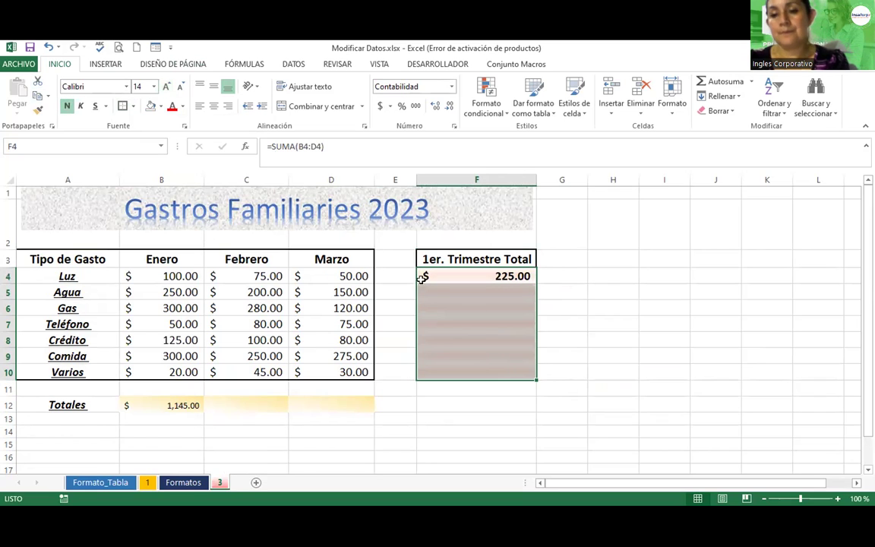
{"action": "left_click", "coordinate": [603, 301]}
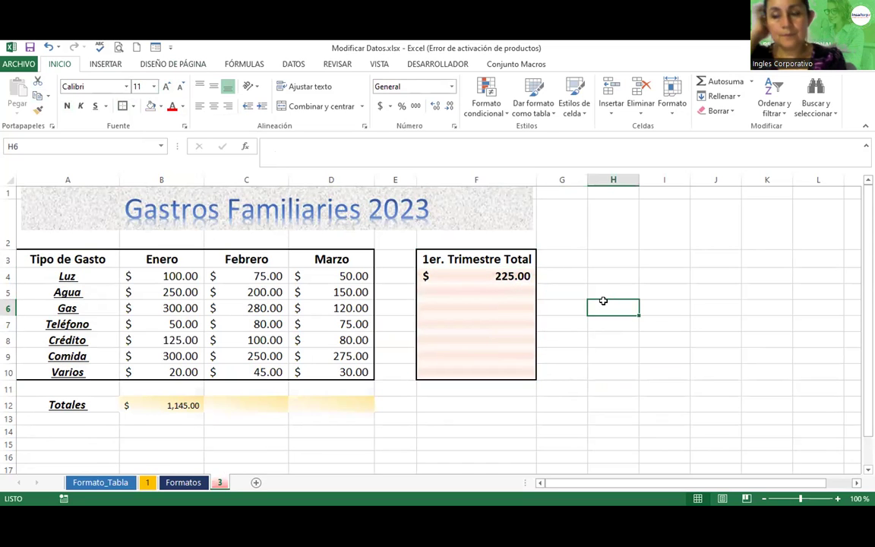
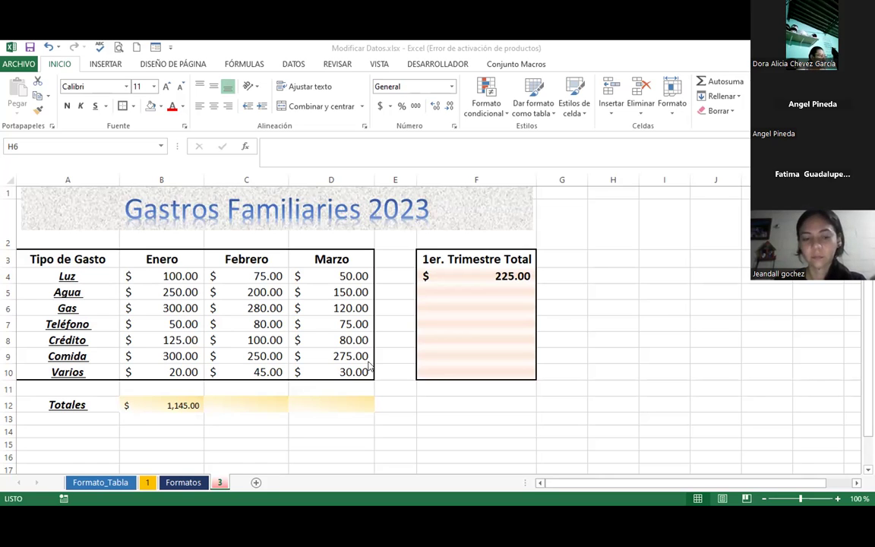
Step: Copy the B12 SUMA total into C12 and D12, giving 1,030.00 and 780.00
{"action": "left_click", "coordinate": [166, 402]}
{"action": "left_click_drag", "start_coordinate": [203, 408], "coordinate": [245, 404]}
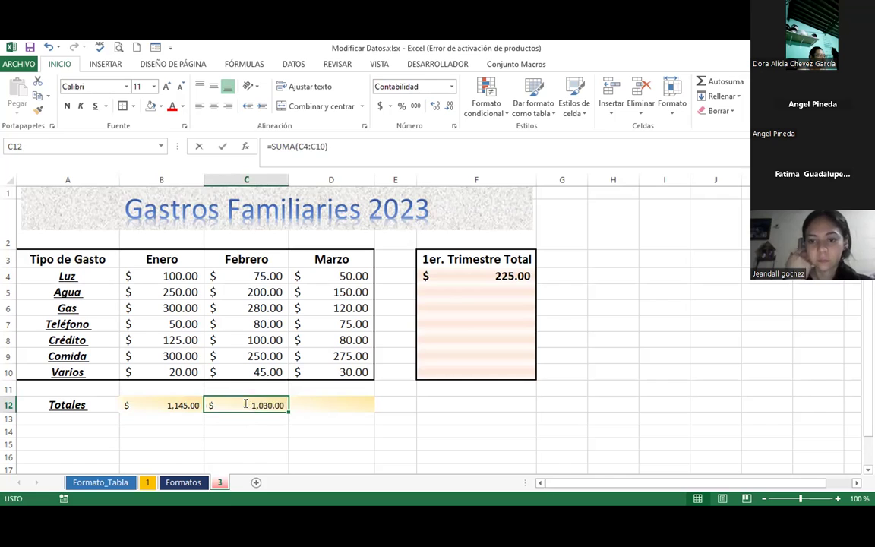
{"action": "double_click", "coordinate": [245, 405]}
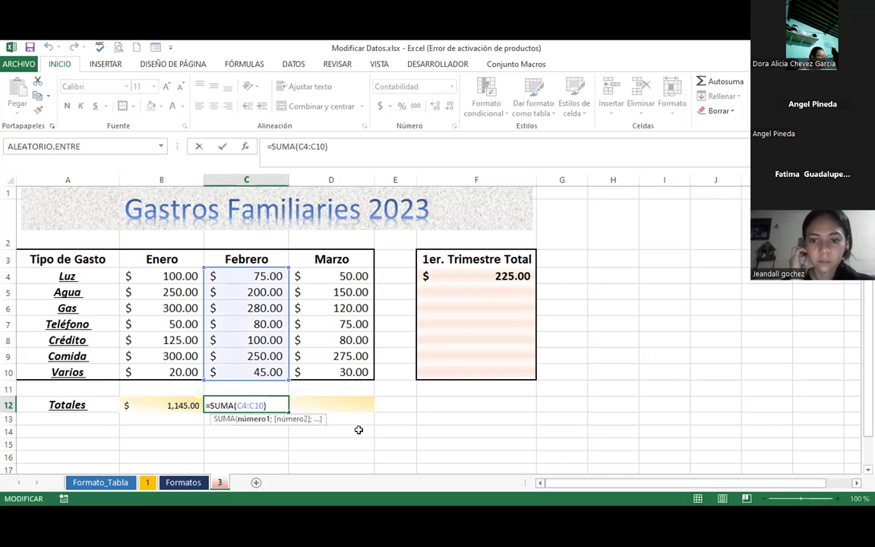
{"action": "key", "text": "Return"}
{"action": "left_click", "coordinate": [242, 404]}
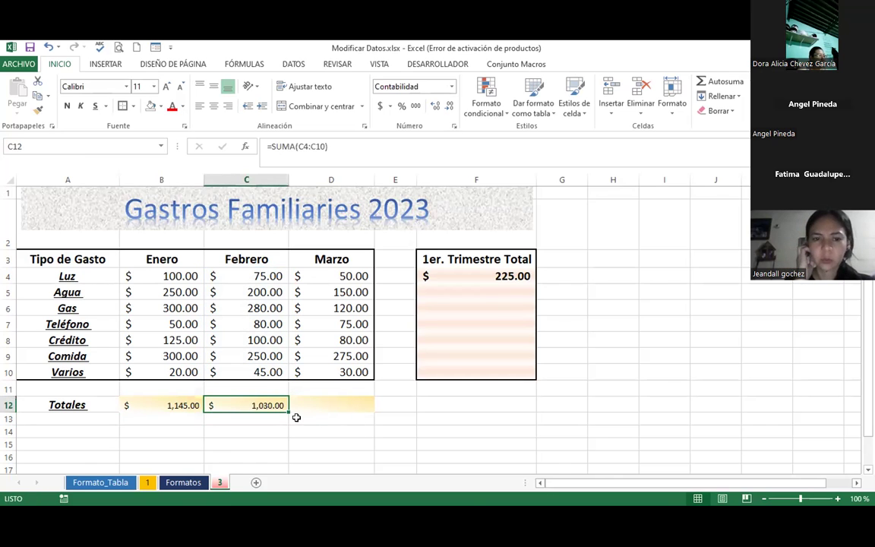
{"action": "left_click_drag", "start_coordinate": [287, 408], "coordinate": [331, 409]}
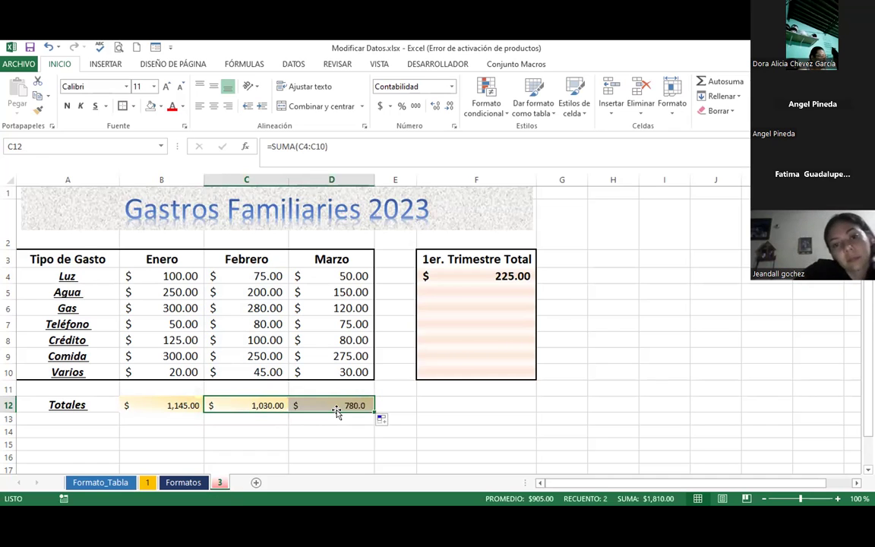
{"action": "double_click", "coordinate": [328, 405]}
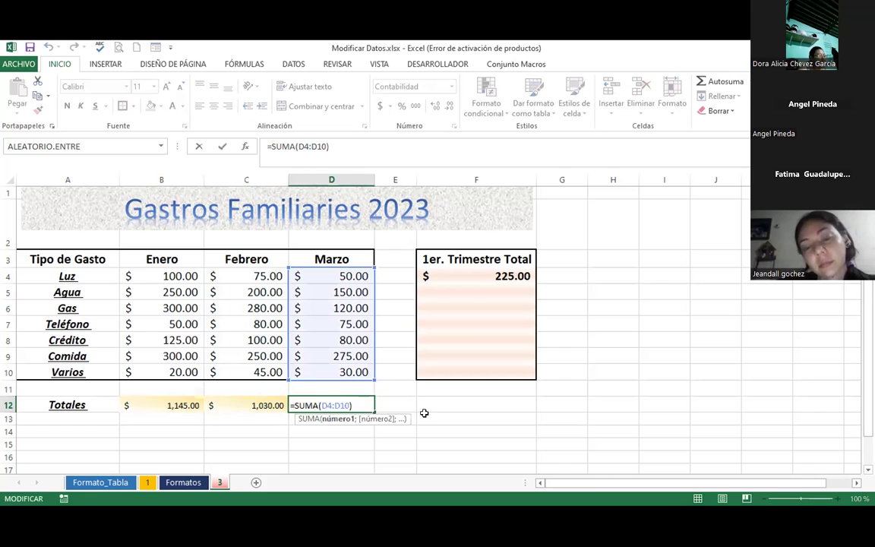
{"action": "key", "text": "Return"}
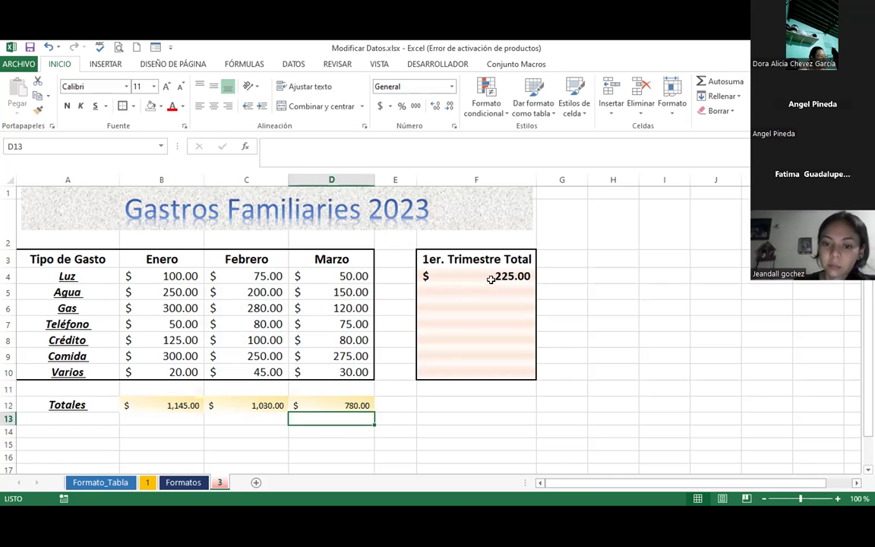
{"action": "left_click", "coordinate": [489, 275]}
Step: Fill =SUMA(B4:D4) down F4:F10 and verify the Agua and Teléfono quarter-total formulas
{"action": "left_click_drag", "start_coordinate": [532, 282], "coordinate": [532, 384]}
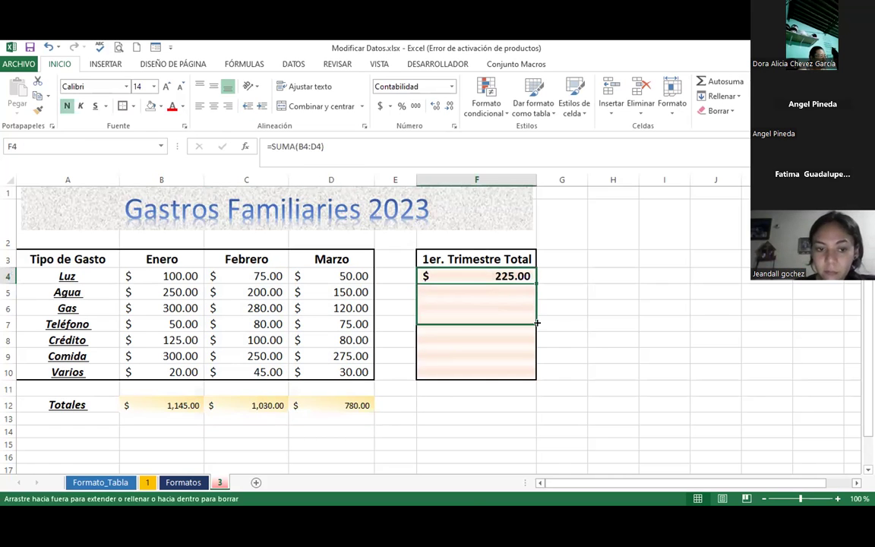
{"action": "double_click", "coordinate": [488, 291]}
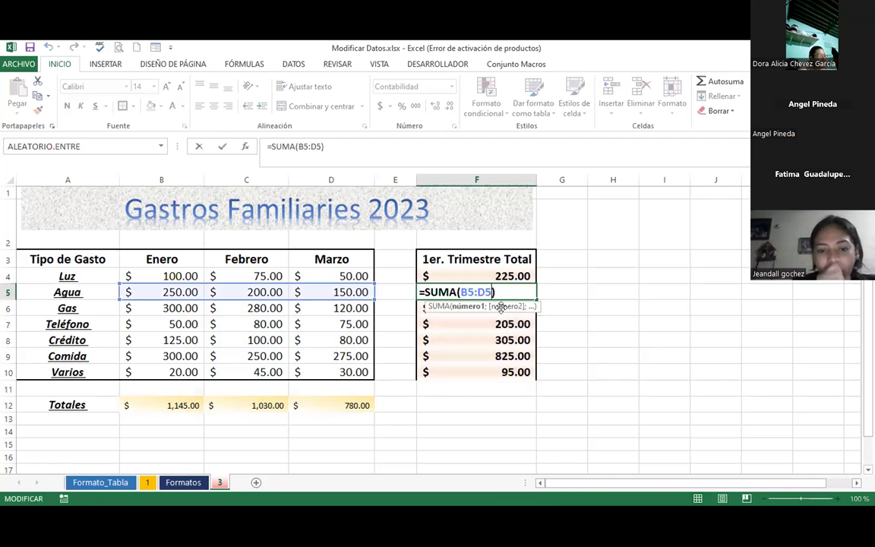
{"action": "left_click", "coordinate": [501, 306]}
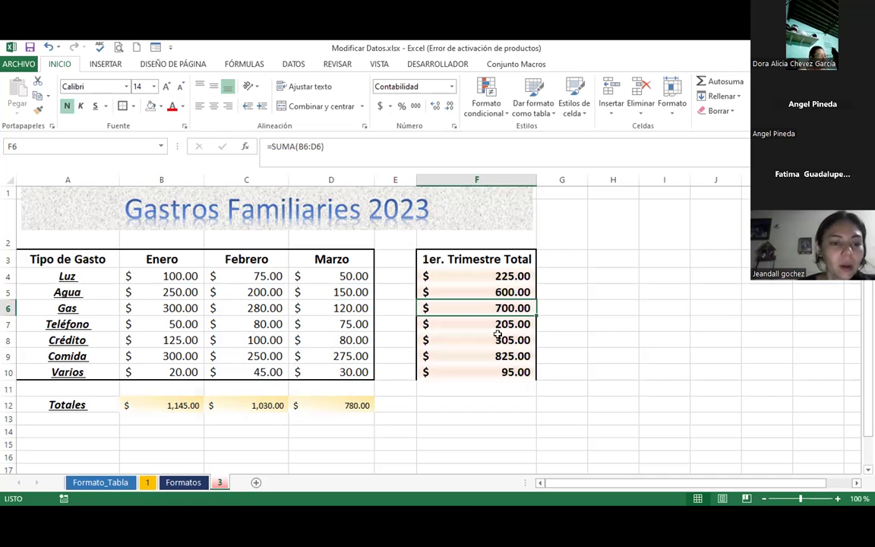
{"action": "double_click", "coordinate": [497, 324]}
{"action": "key", "text": "Return"}
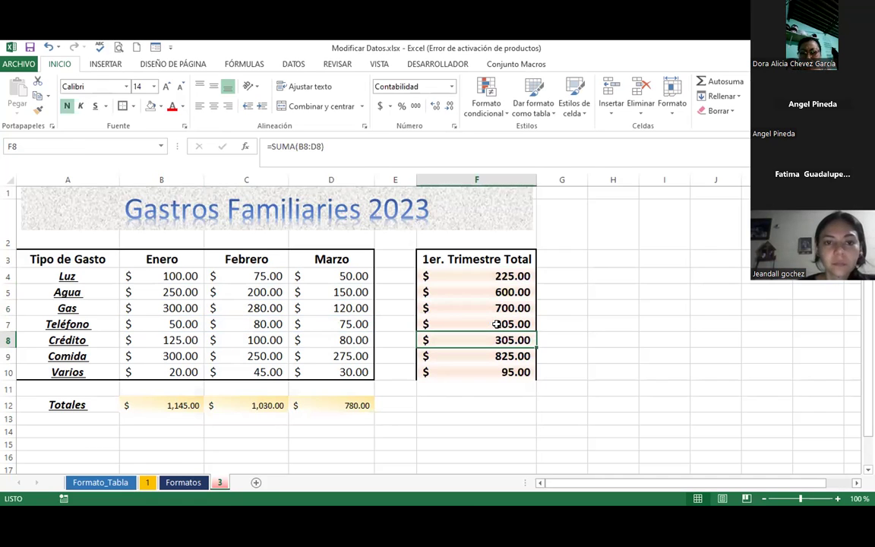
{"action": "left_click_drag", "start_coordinate": [174, 404], "coordinate": [302, 405]}
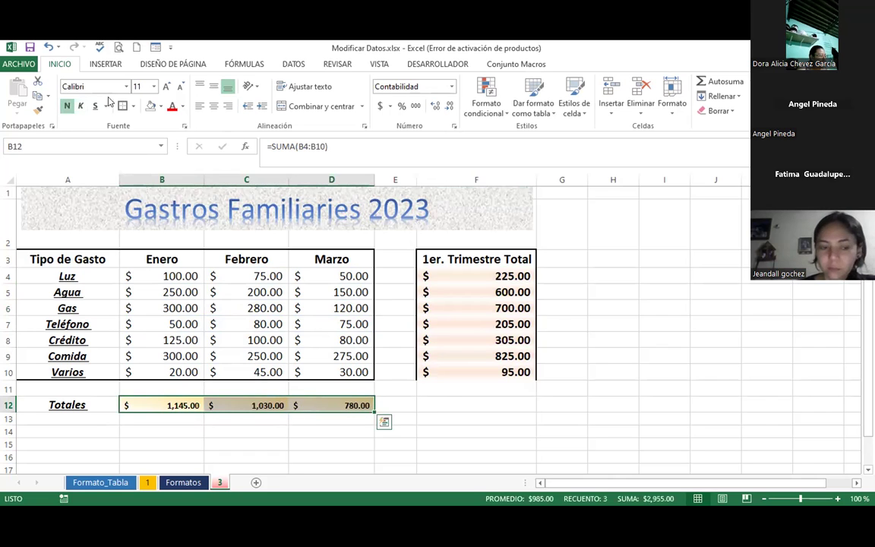
Step: Increase the B12:D12 Totales amounts to 16-point font size
{"action": "left_click", "coordinate": [163, 85]}
{"action": "left_click", "coordinate": [163, 85]}
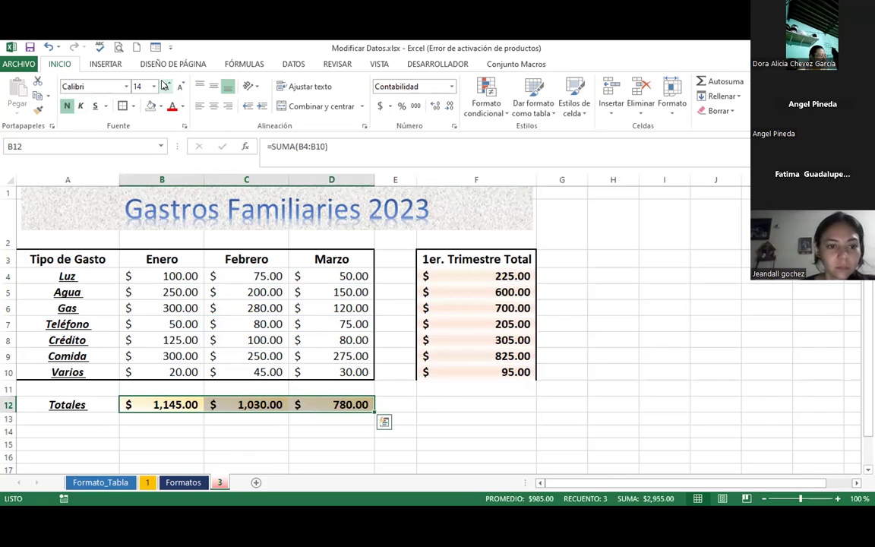
{"action": "left_click", "coordinate": [163, 85]}
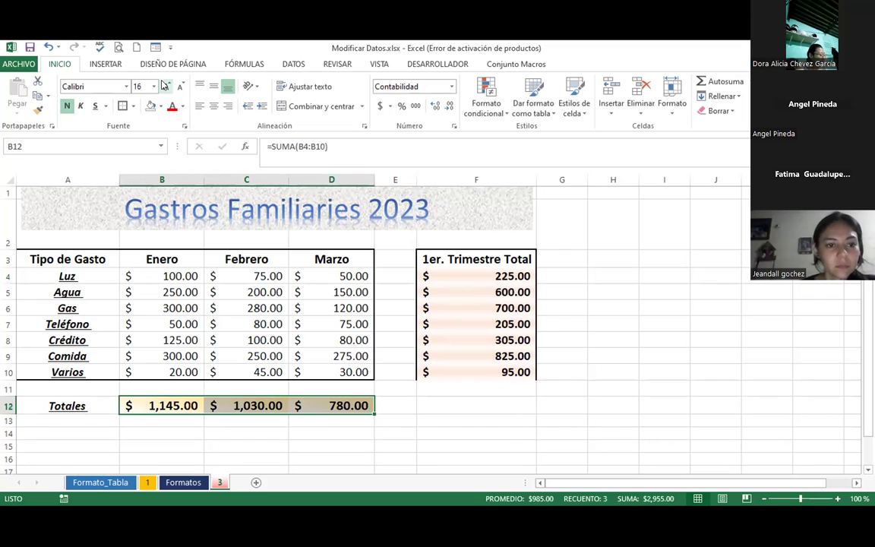
{"action": "left_click", "coordinate": [449, 403]}
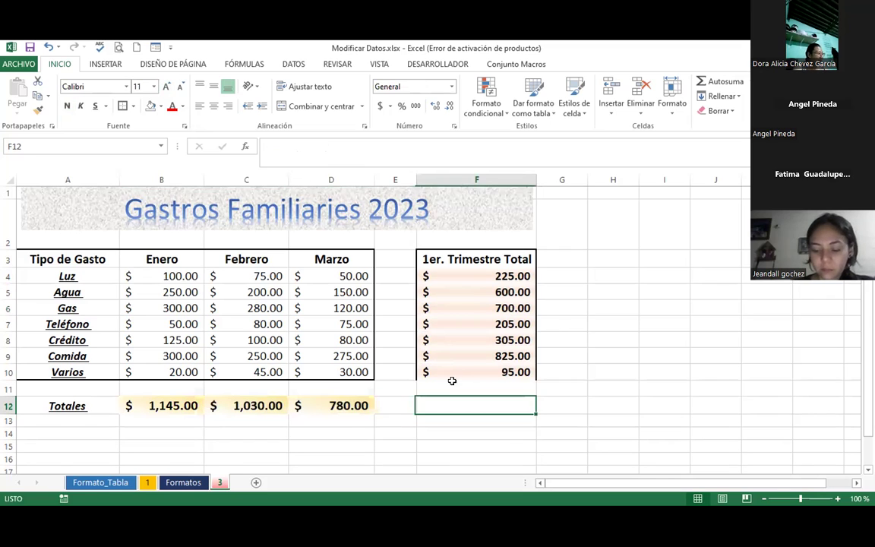
{"action": "left_click_drag", "start_coordinate": [456, 365], "coordinate": [451, 252]}
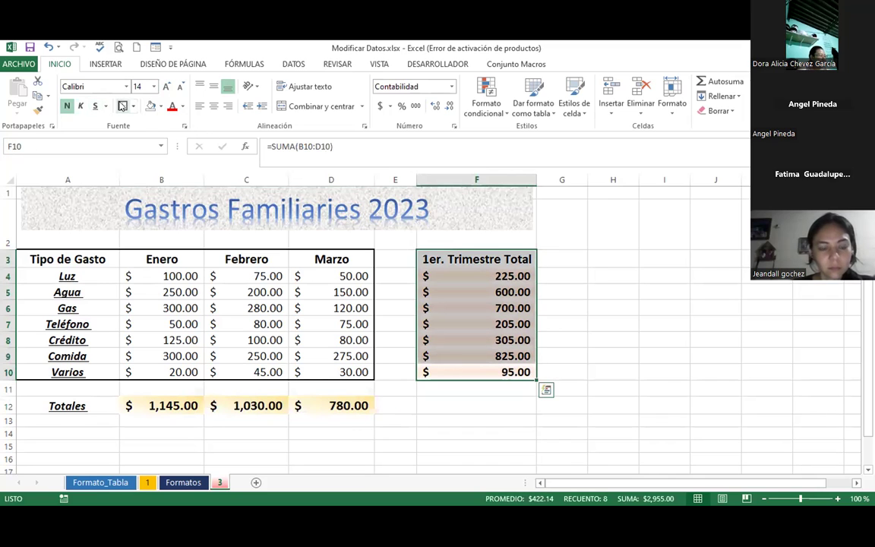
{"action": "left_click", "coordinate": [618, 337]}
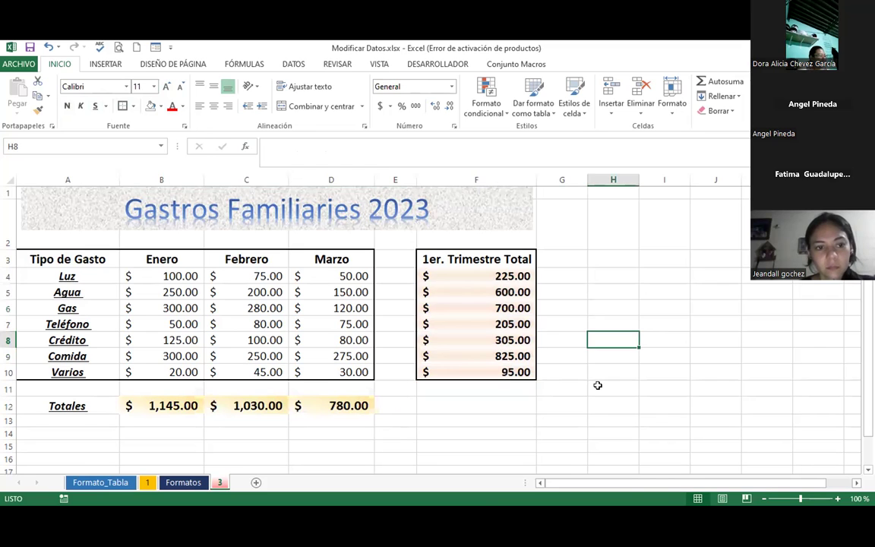
Step: Make the title banner slightly taller and give it a plain outlined shape style
{"action": "left_click", "coordinate": [257, 207]}
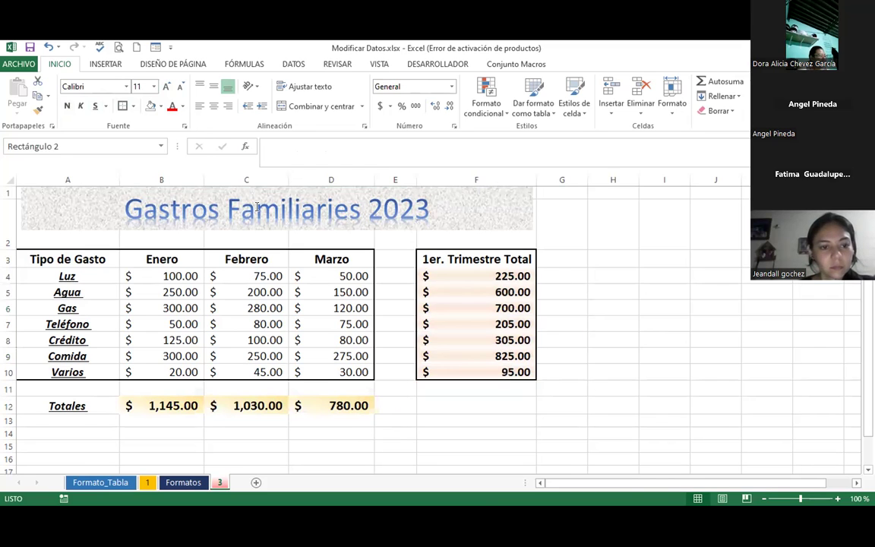
{"action": "left_click_drag", "start_coordinate": [276, 229], "coordinate": [278, 233]}
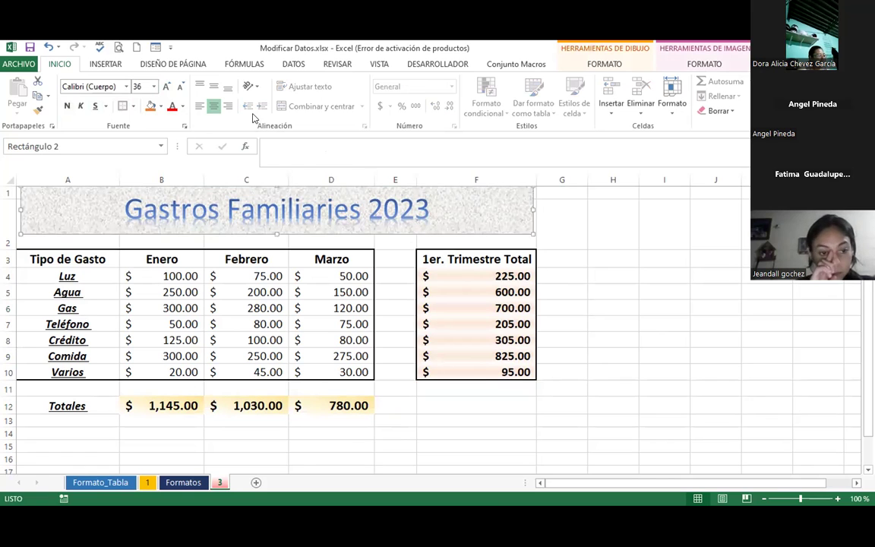
{"action": "left_click", "coordinate": [602, 66]}
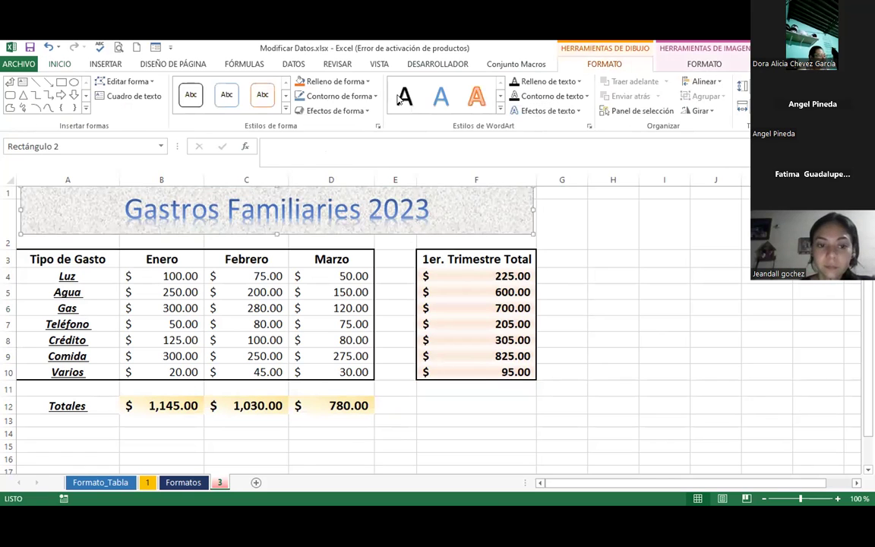
{"action": "left_click", "coordinate": [250, 102]}
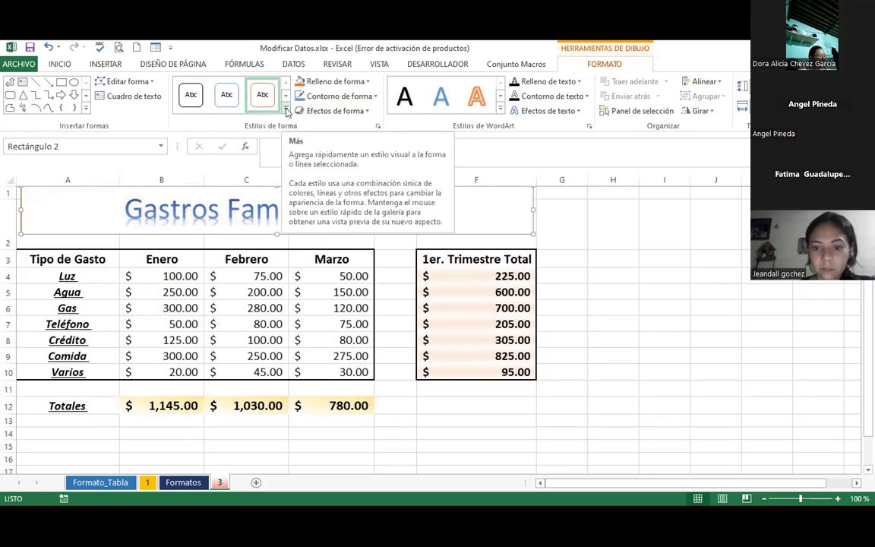
Step: Fill the title banner with the Papel seda azul texture and widen it slightly
{"action": "left_click", "coordinate": [369, 82]}
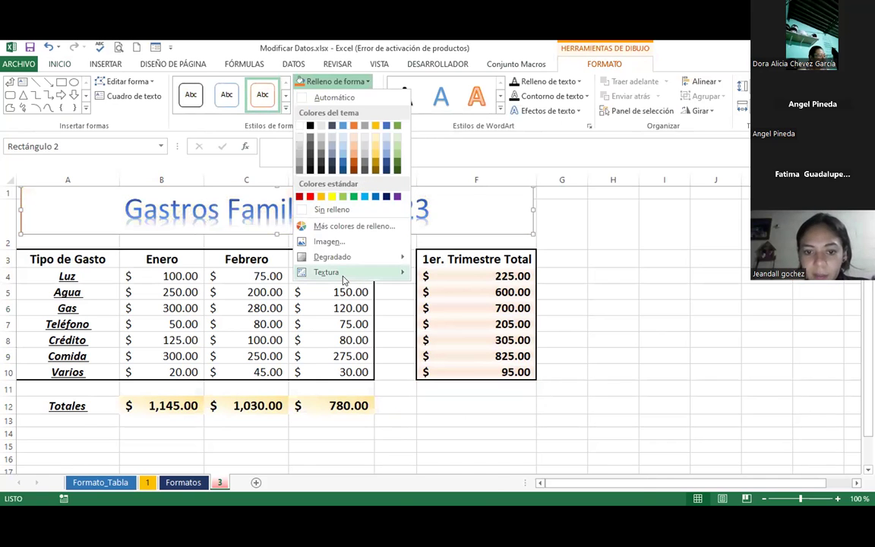
{"action": "mouse_move", "coordinate": [343, 273]}
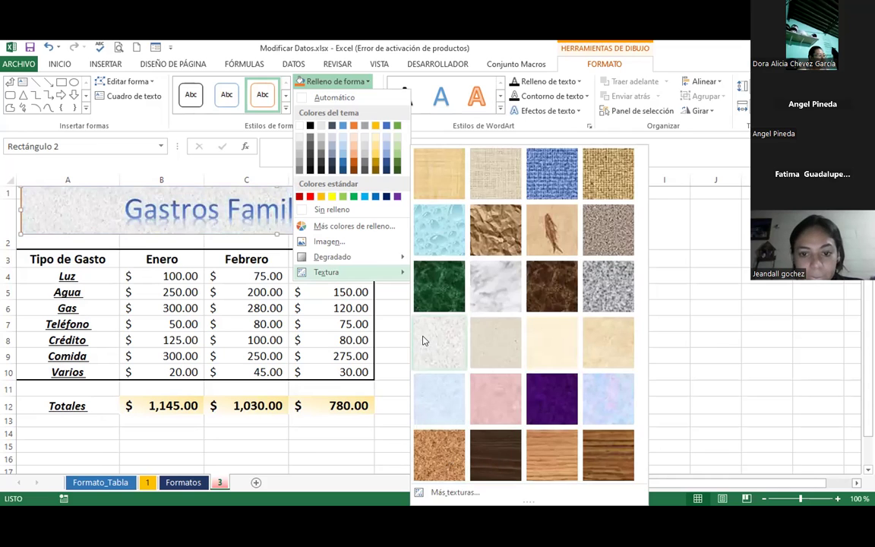
{"action": "left_click", "coordinate": [449, 373]}
{"action": "left_click_drag", "start_coordinate": [529, 207], "coordinate": [532, 208]}
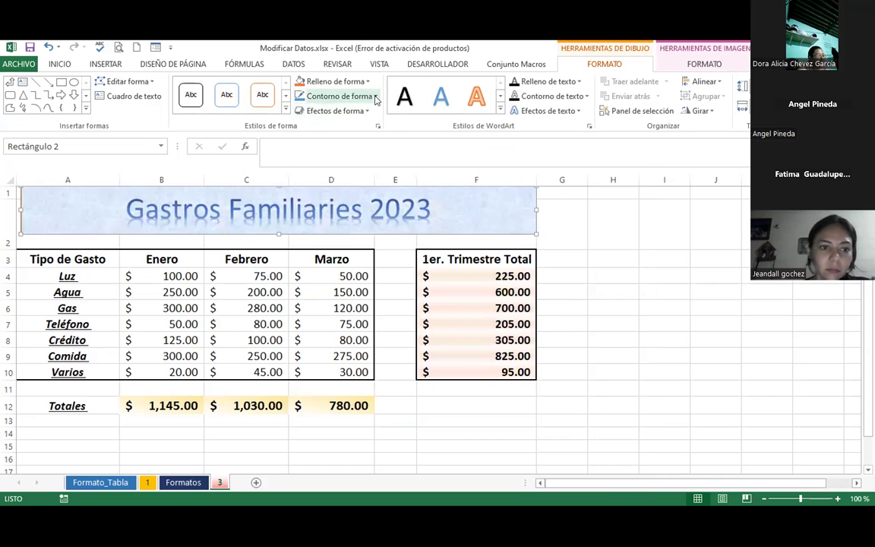
Step: Set the title banner's outline weight to 2¼ pt
{"action": "left_click", "coordinate": [338, 96]}
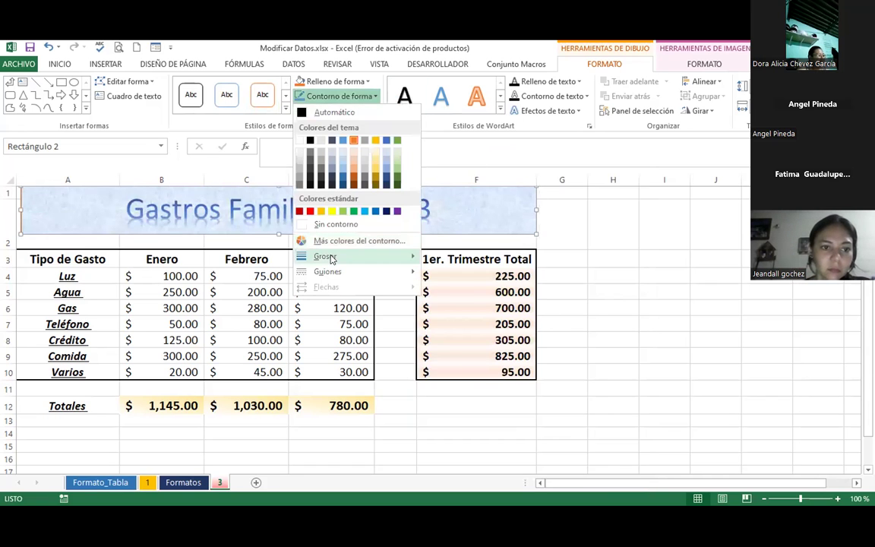
{"action": "mouse_move", "coordinate": [330, 259]}
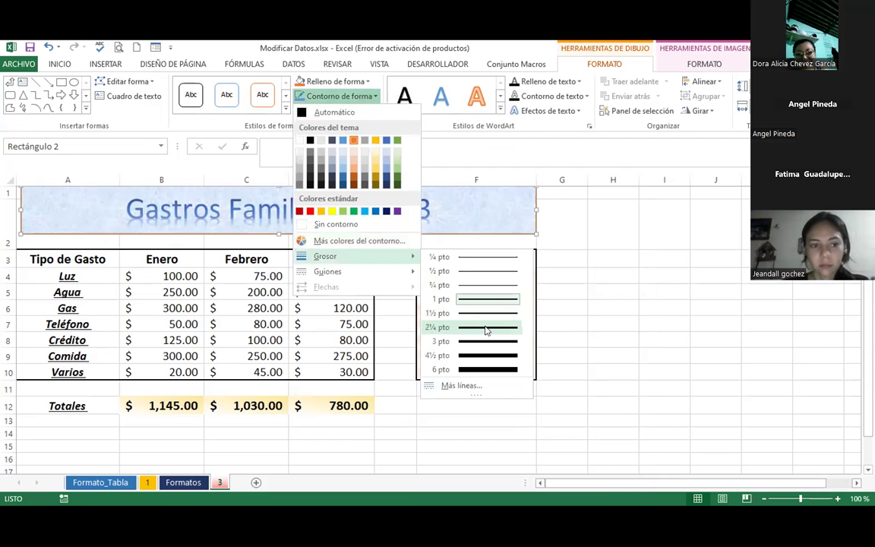
{"action": "left_click", "coordinate": [486, 328]}
{"action": "left_click", "coordinate": [618, 293]}
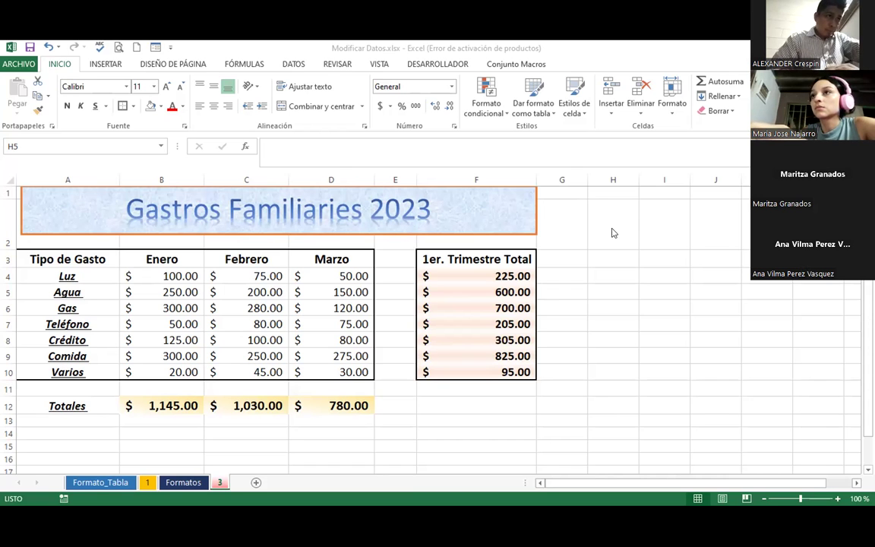
Step: Insert a calculator photo from a Bing search for 'gastos' and place it beside the table
{"action": "left_click", "coordinate": [613, 291]}
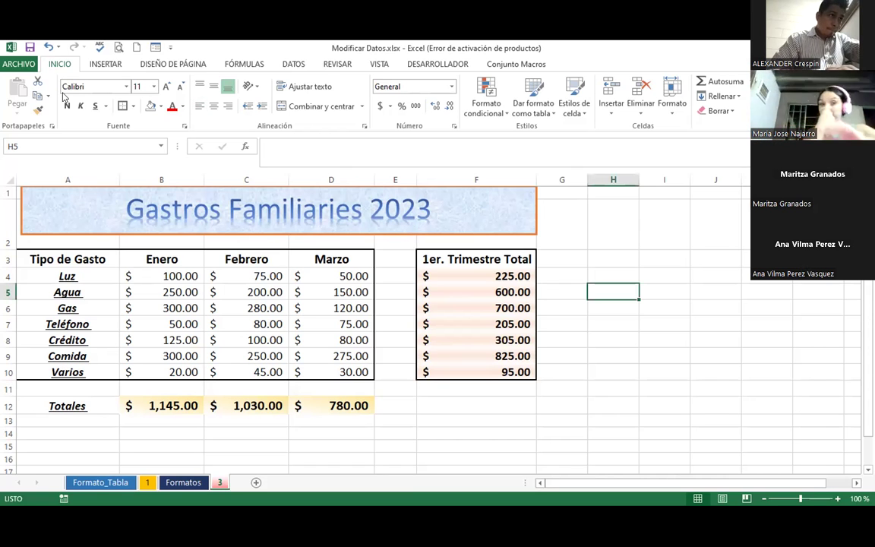
{"action": "left_click", "coordinate": [98, 66]}
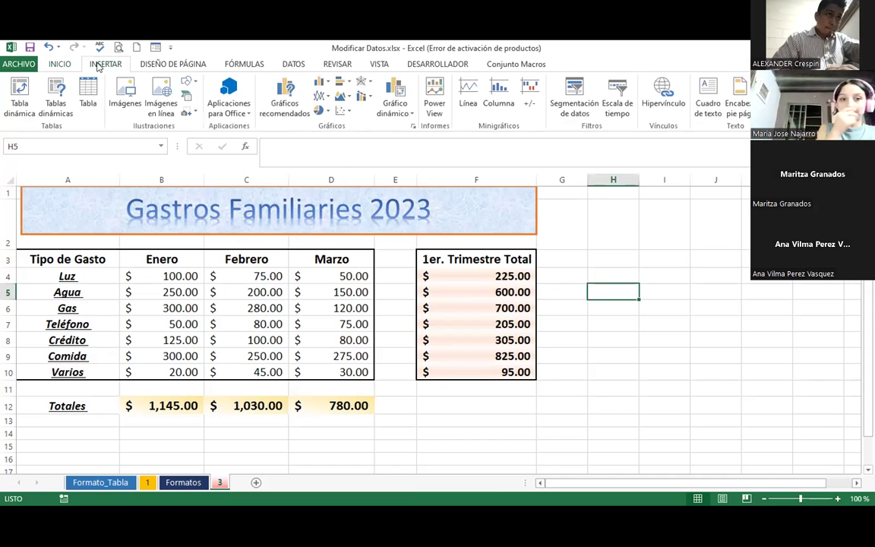
{"action": "left_click", "coordinate": [162, 96]}
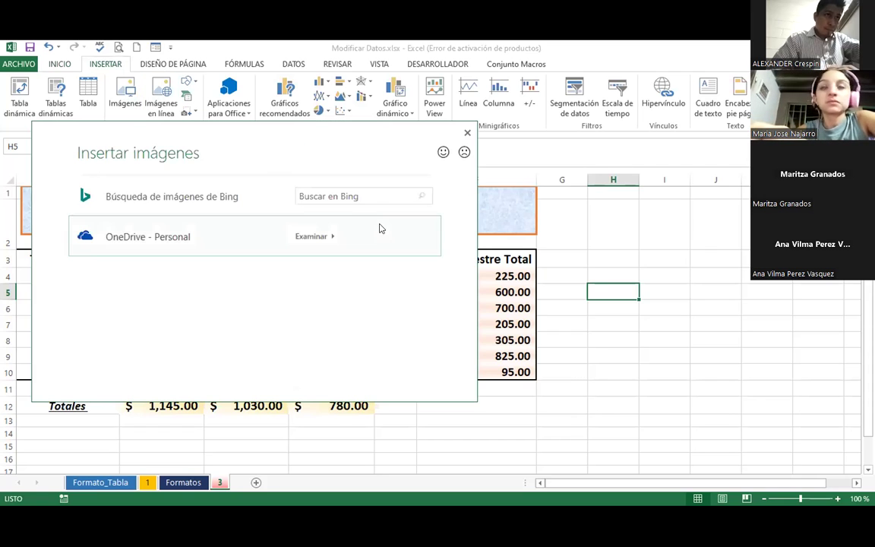
{"action": "left_click", "coordinate": [366, 195]}
{"action": "type", "text": "gastos"}
{"action": "key", "text": "Return"}
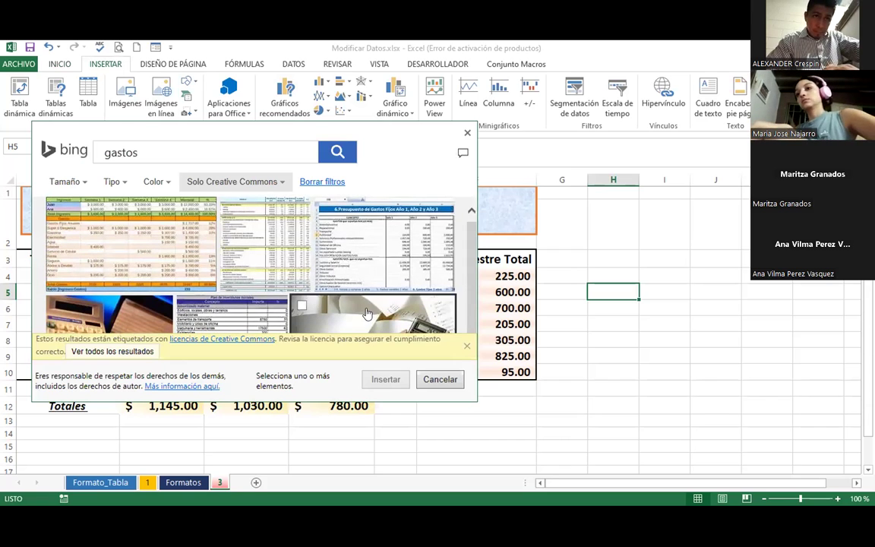
{"action": "left_click", "coordinate": [366, 313]}
{"action": "left_click", "coordinate": [382, 378]}
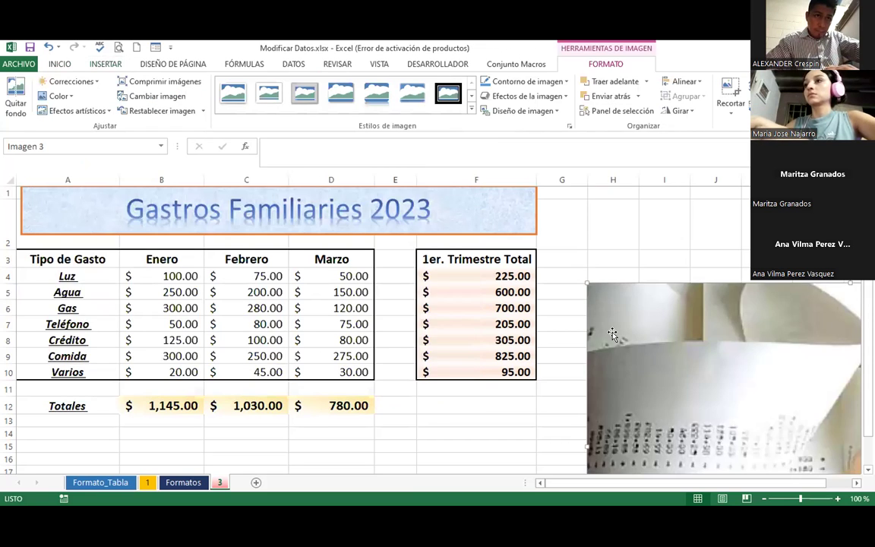
{"action": "left_click_drag", "start_coordinate": [576, 269], "coordinate": [373, 236]}
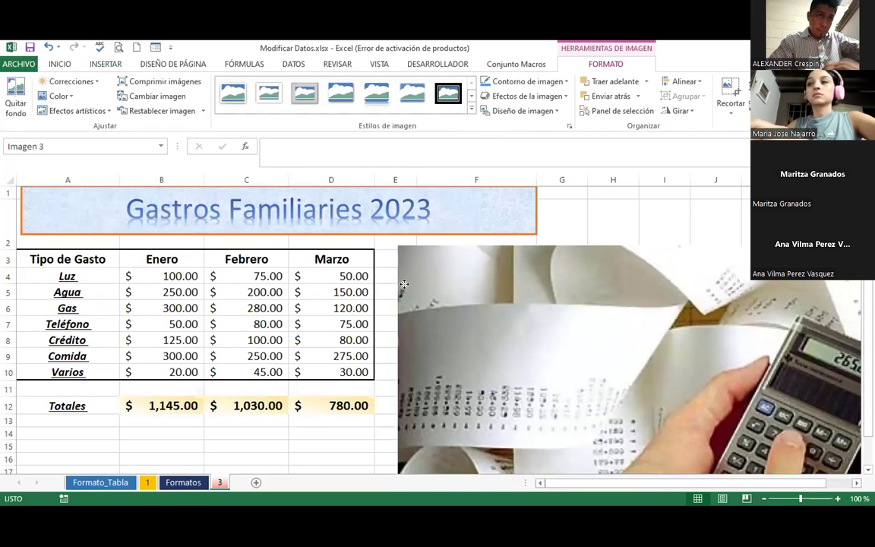
Step: Resize the calculator photo to about 3.84 × 6.17 cm beside the totals table
{"action": "mouse_move", "coordinate": [547, 256]}
{"action": "left_mouse_down"}
{"action": "mouse_move", "coordinate": [650, 300]}
{"action": "mouse_move", "coordinate": [677, 329]}
{"action": "left_mouse_up"}
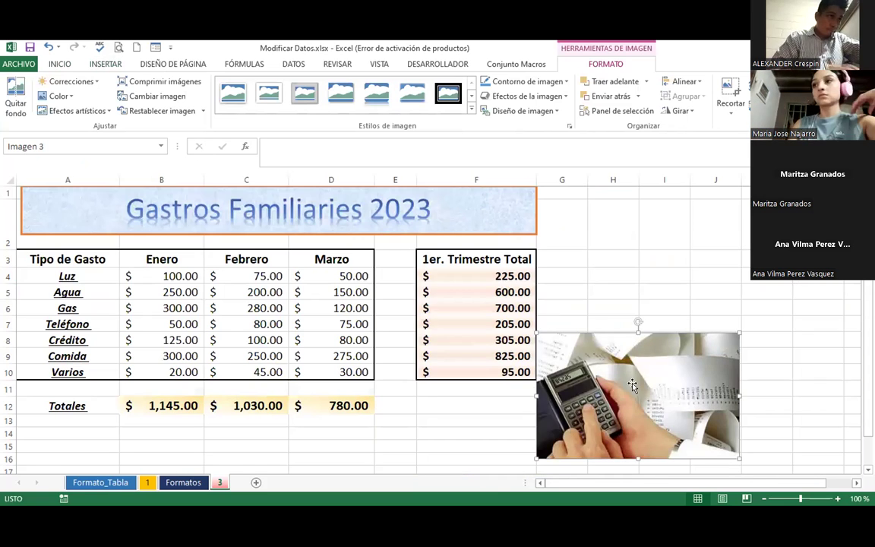
{"action": "left_click_drag", "start_coordinate": [681, 331], "coordinate": [550, 230]}
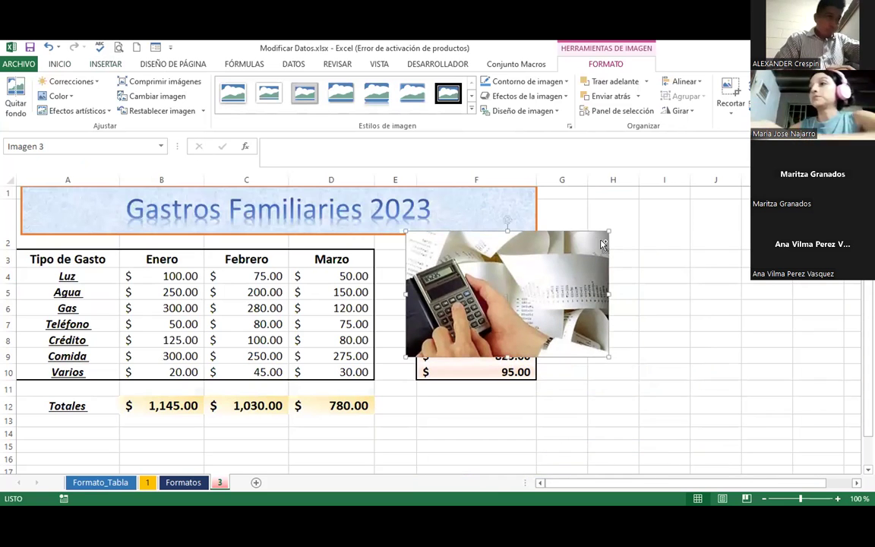
{"action": "left_click_drag", "start_coordinate": [606, 230], "coordinate": [571, 251]}
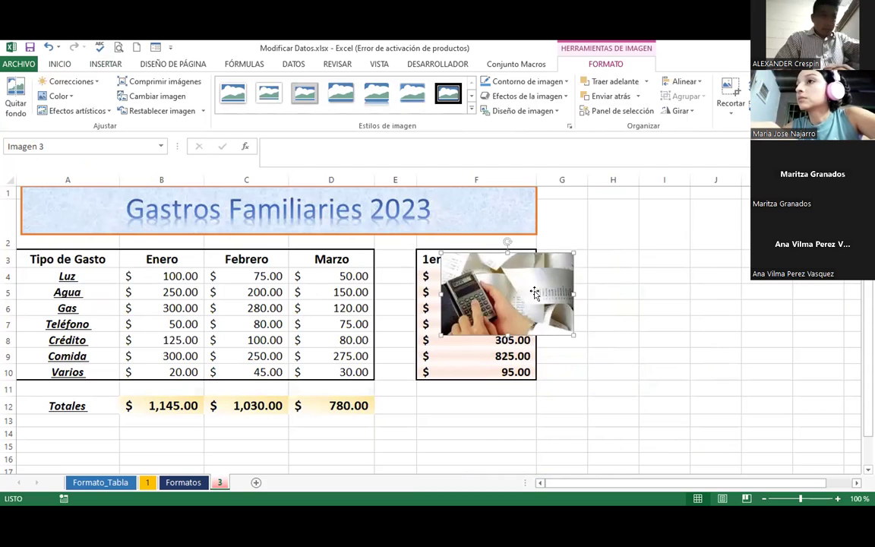
{"action": "mouse_move", "coordinate": [499, 287]}
{"action": "left_mouse_down"}
{"action": "mouse_move", "coordinate": [628, 287]}
{"action": "mouse_move", "coordinate": [625, 328]}
{"action": "left_mouse_up"}
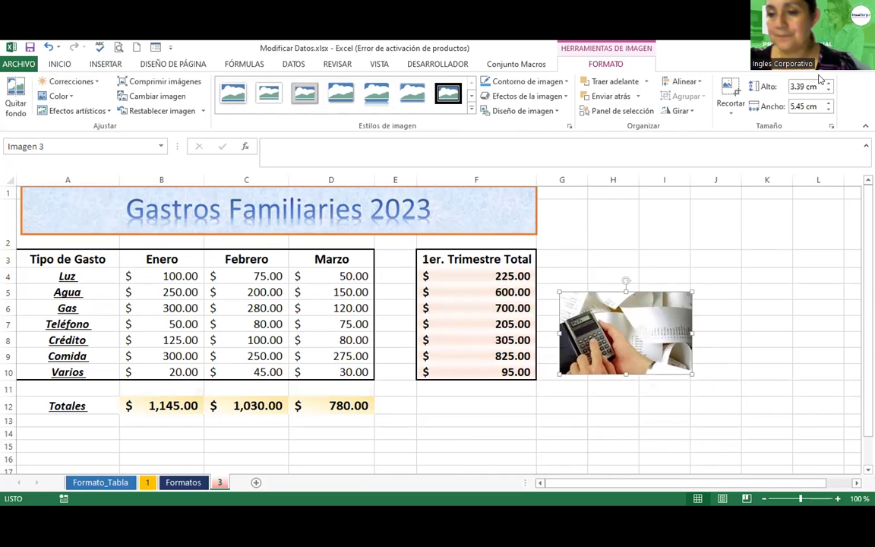
{"action": "left_click_drag", "start_coordinate": [642, 339], "coordinate": [697, 359]}
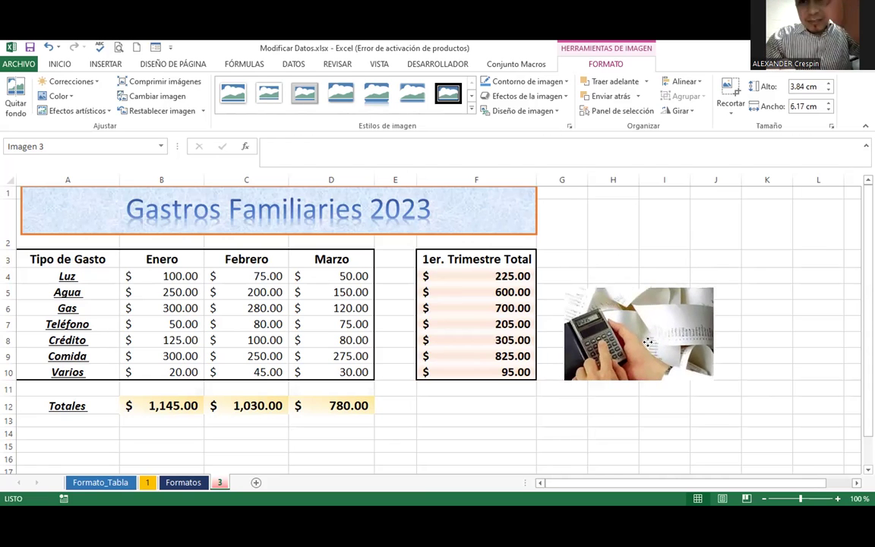
{"action": "left_click_drag", "start_coordinate": [698, 360], "coordinate": [714, 377]}
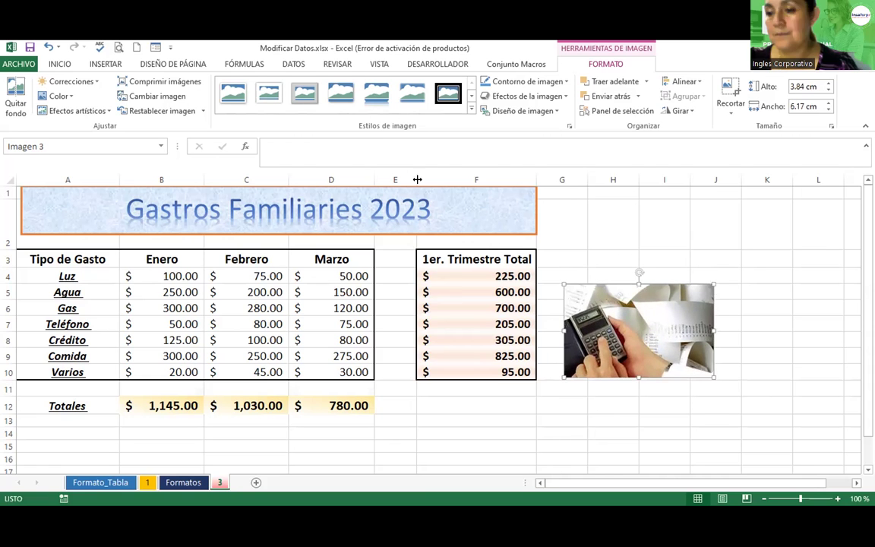
Step: Apply a reflected rounded picture style to the photo and tilt it
{"action": "left_click", "coordinate": [375, 96]}
{"action": "left_click", "coordinate": [615, 228]}
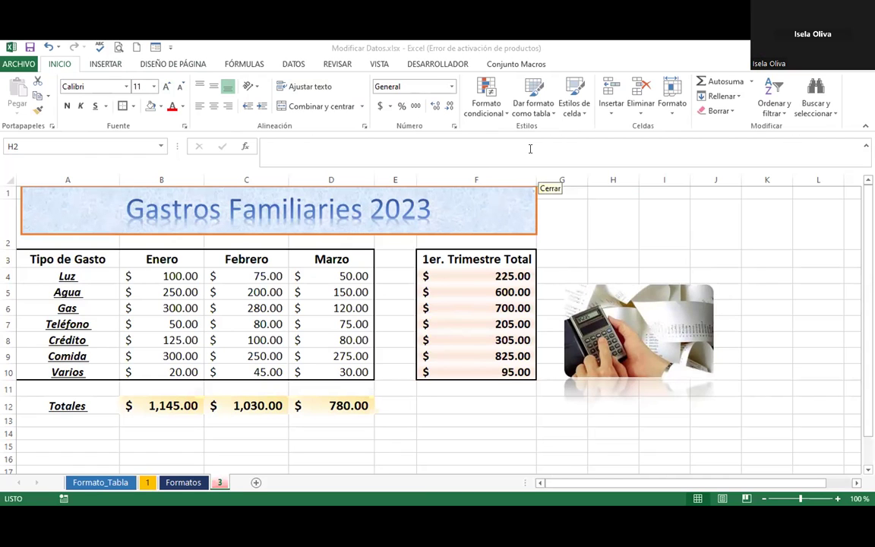
{"action": "left_click", "coordinate": [631, 304]}
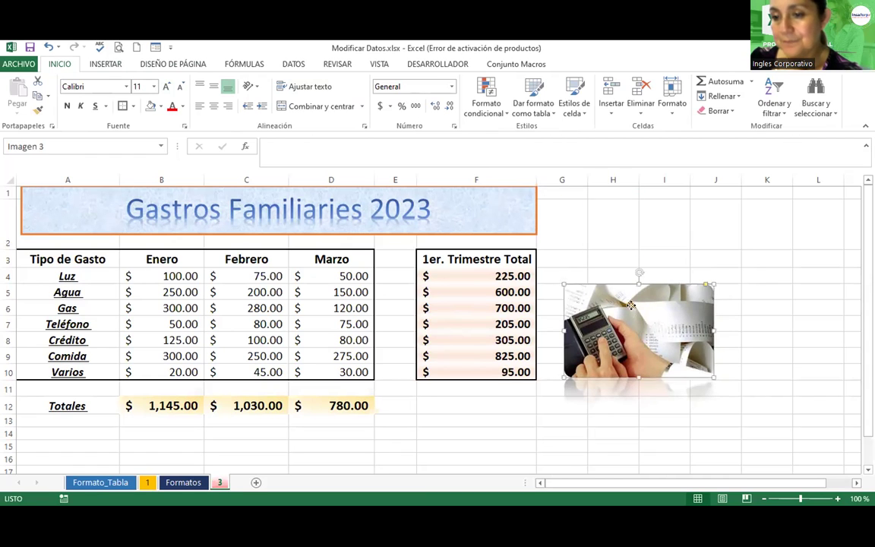
{"action": "left_click_drag", "start_coordinate": [631, 304], "coordinate": [626, 288]}
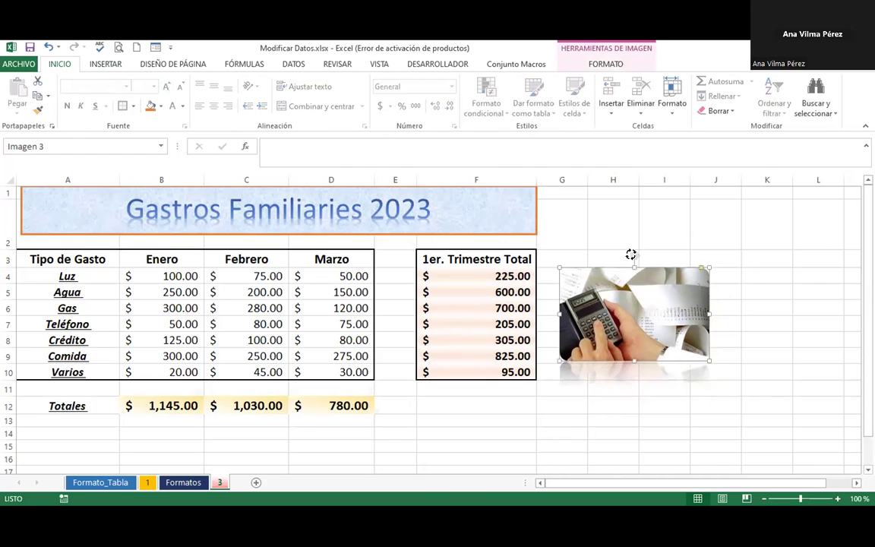
{"action": "left_click_drag", "start_coordinate": [631, 254], "coordinate": [616, 259]}
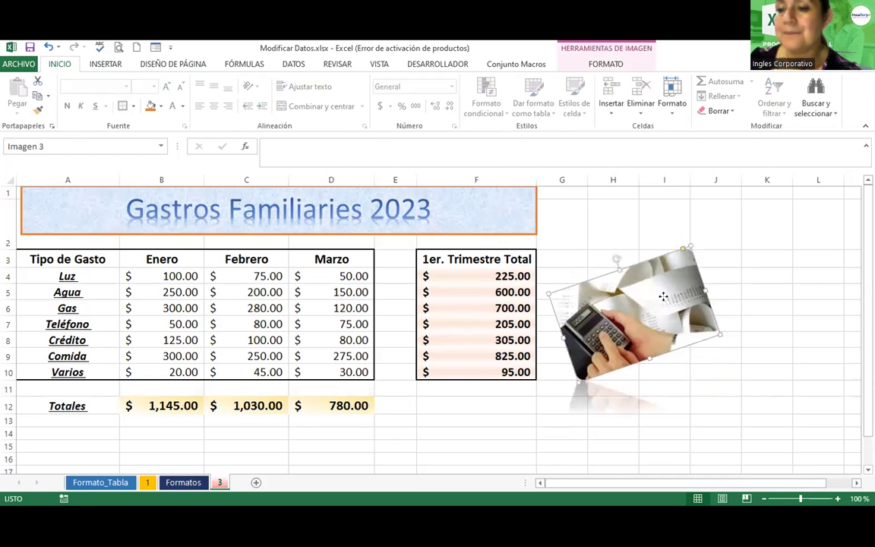
{"action": "key", "text": "ctrl+z"}
{"action": "left_click", "coordinate": [758, 273]}
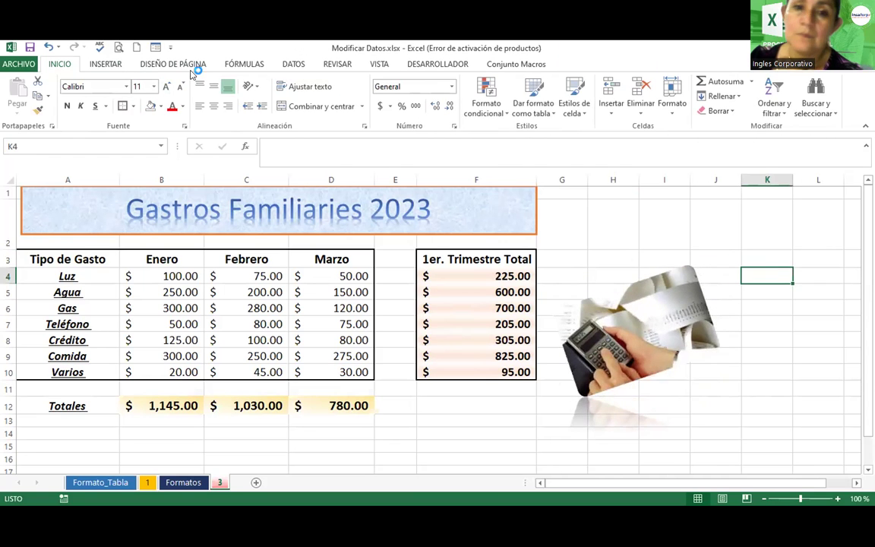
Step: Draw a curved left arrow above the photo, sized about 5.74 × 3.36 cm
{"action": "left_click", "coordinate": [88, 61]}
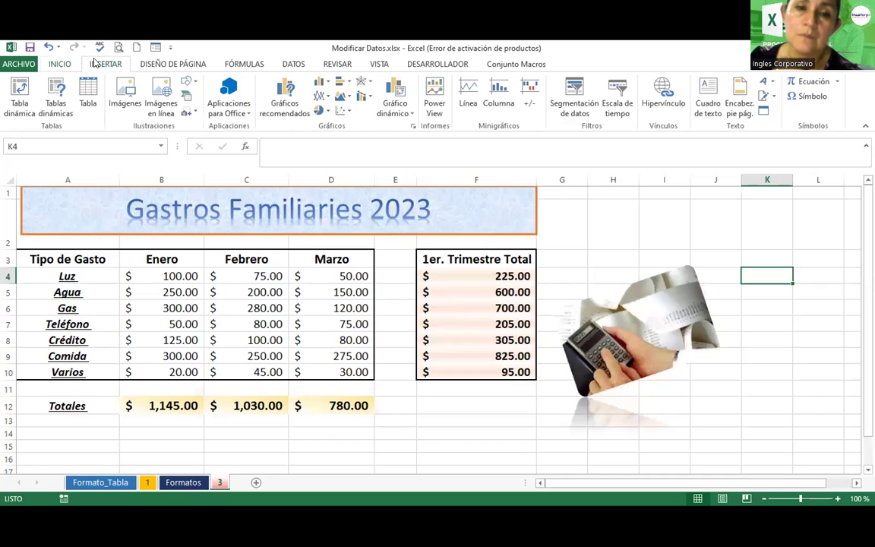
{"action": "left_click", "coordinate": [189, 81]}
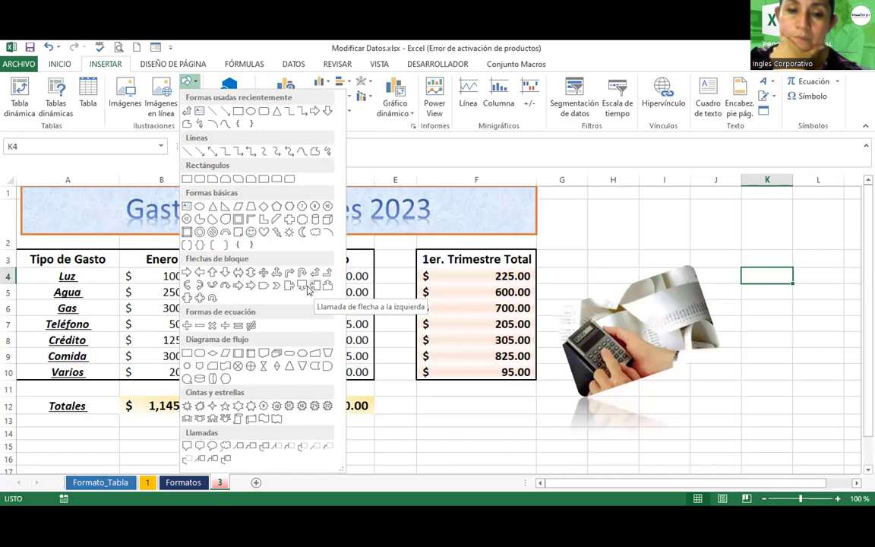
{"action": "left_click", "coordinate": [199, 285]}
{"action": "left_click_drag", "start_coordinate": [608, 191], "coordinate": [698, 342]}
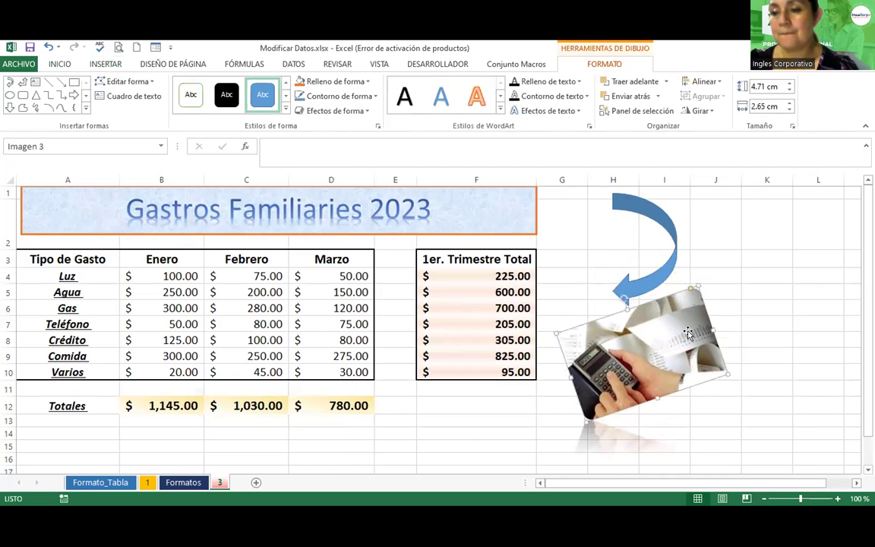
{"action": "left_click", "coordinate": [648, 283]}
{"action": "double_click", "coordinate": [648, 282]}
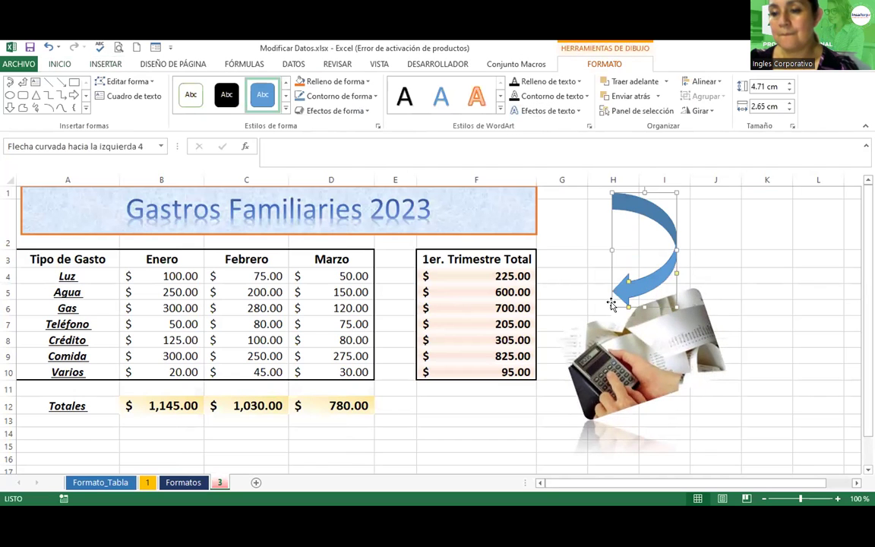
{"action": "mouse_move", "coordinate": [612, 307]}
{"action": "left_mouse_down"}
{"action": "mouse_move", "coordinate": [596, 306]}
{"action": "mouse_move", "coordinate": [594, 331]}
{"action": "left_mouse_up"}
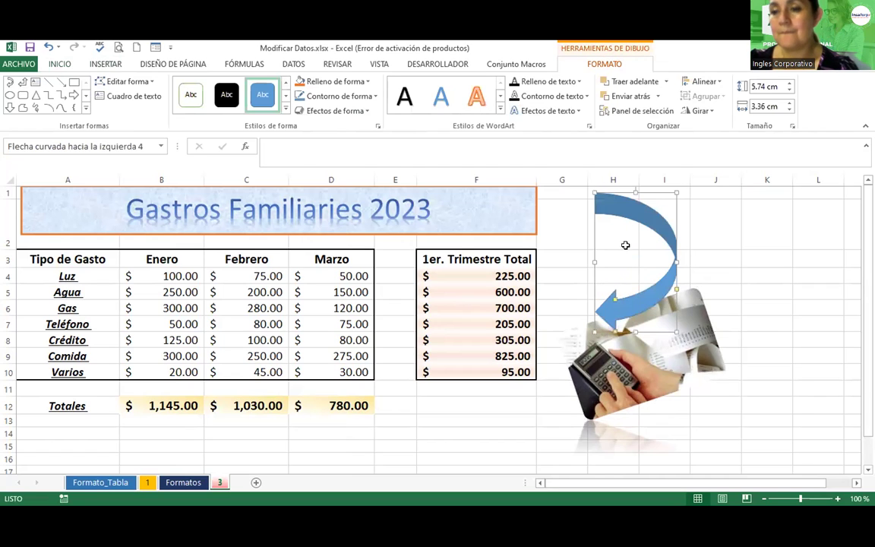
Step: Give the curved arrow a green Iluminado glow effect
{"action": "left_click", "coordinate": [522, 113]}
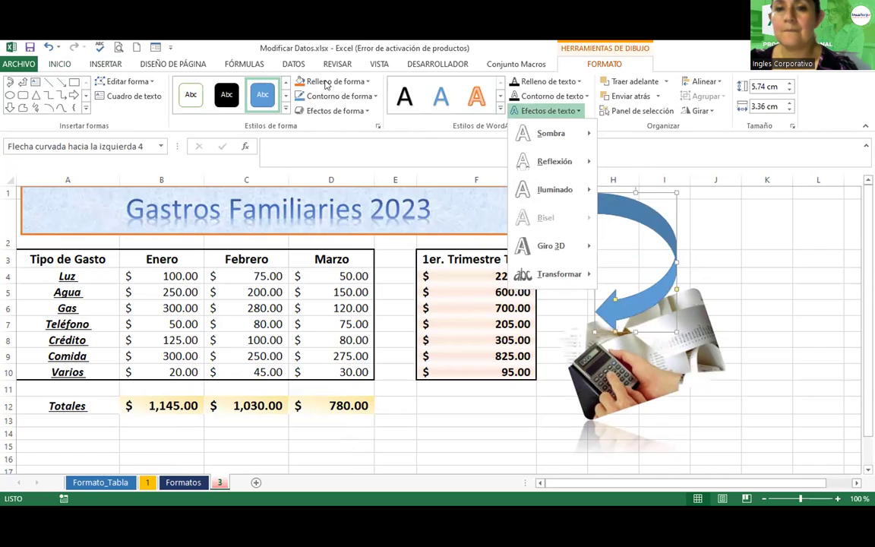
{"action": "left_click", "coordinate": [357, 110]}
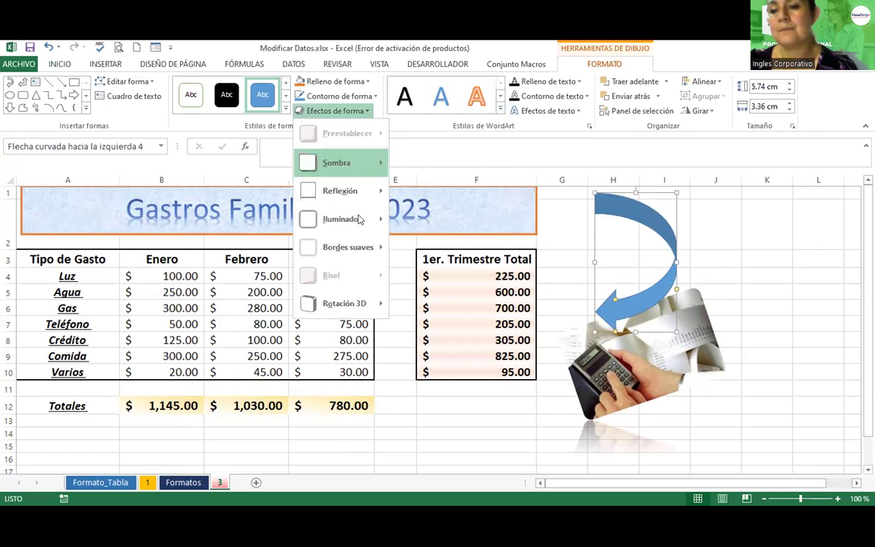
{"action": "mouse_move", "coordinate": [360, 219]}
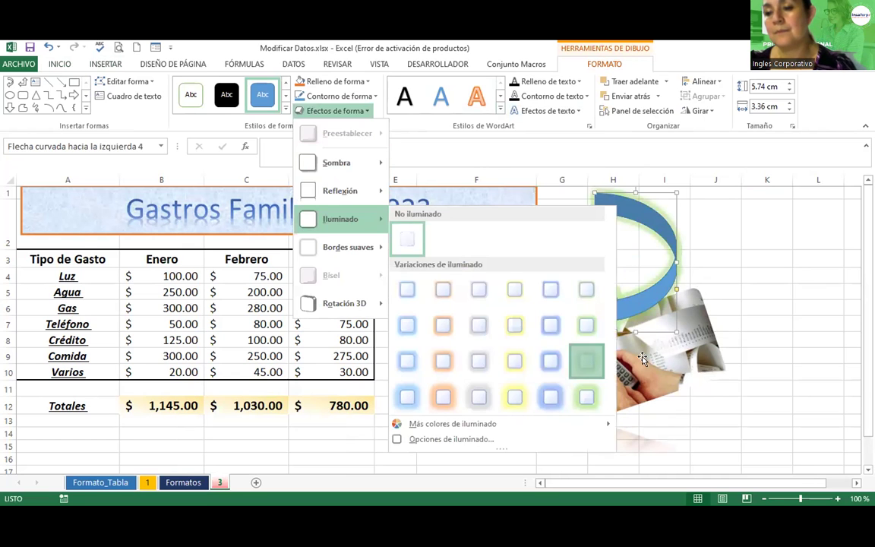
{"action": "left_click", "coordinate": [586, 361]}
Step: Zoom out to 80% and rename sheet tab '3' to Gastos
{"action": "left_click", "coordinate": [767, 319]}
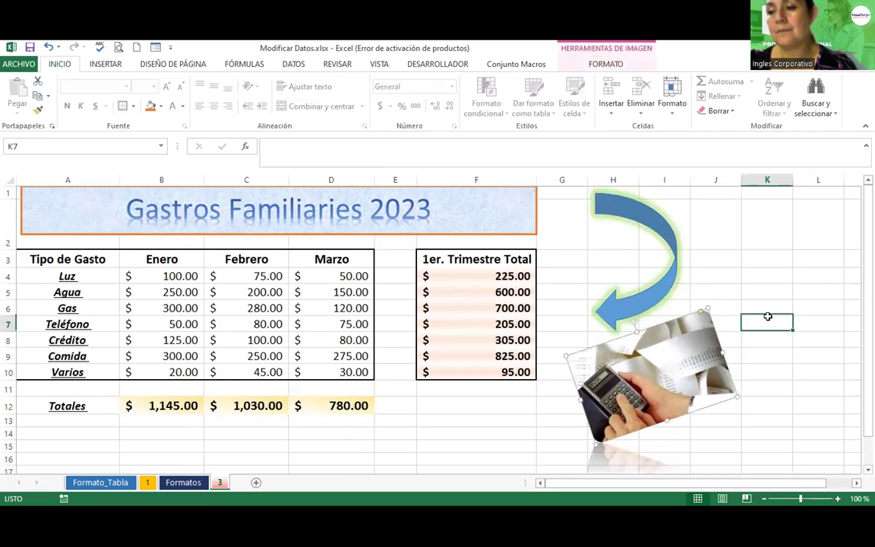
{"action": "left_click", "coordinate": [764, 498]}
{"action": "left_click", "coordinate": [764, 498]}
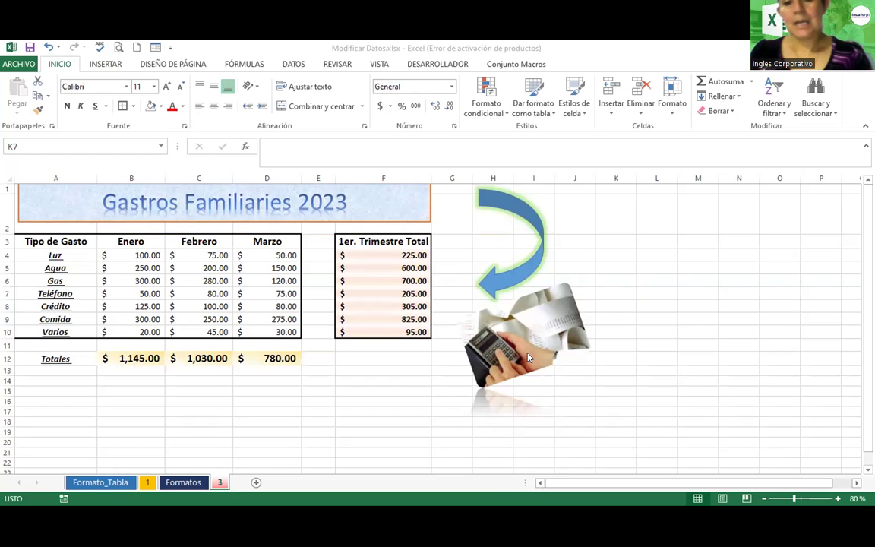
{"action": "left_click", "coordinate": [104, 490]}
{"action": "type", "text": "Gastos"}
{"action": "key", "text": "Return"}
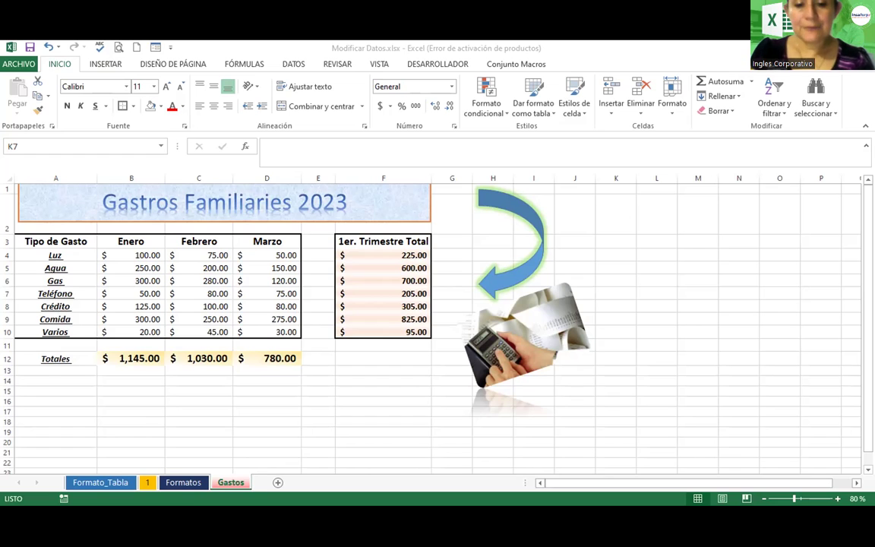
Step: Enter the label 'Elaborado por:' in B11 of the Formatos sheet, then return to Gastos
{"action": "left_click", "coordinate": [190, 484]}
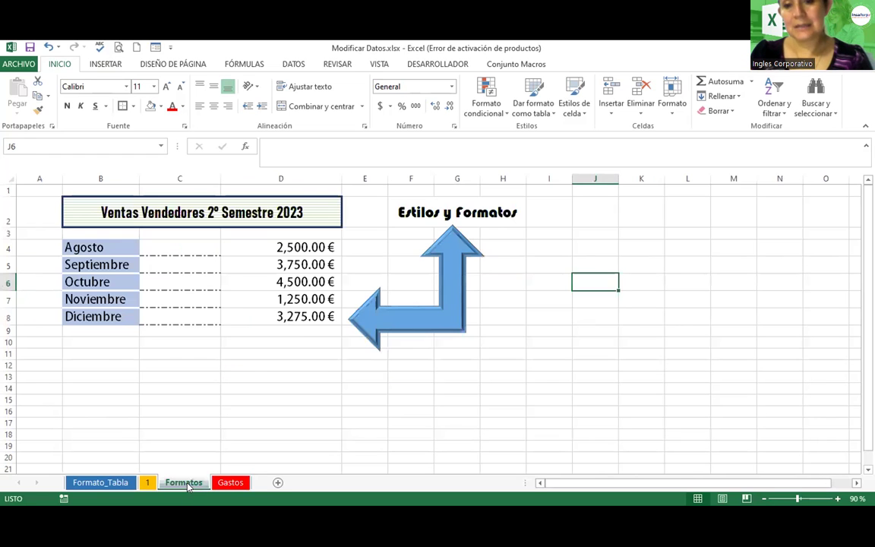
{"action": "left_click", "coordinate": [115, 353]}
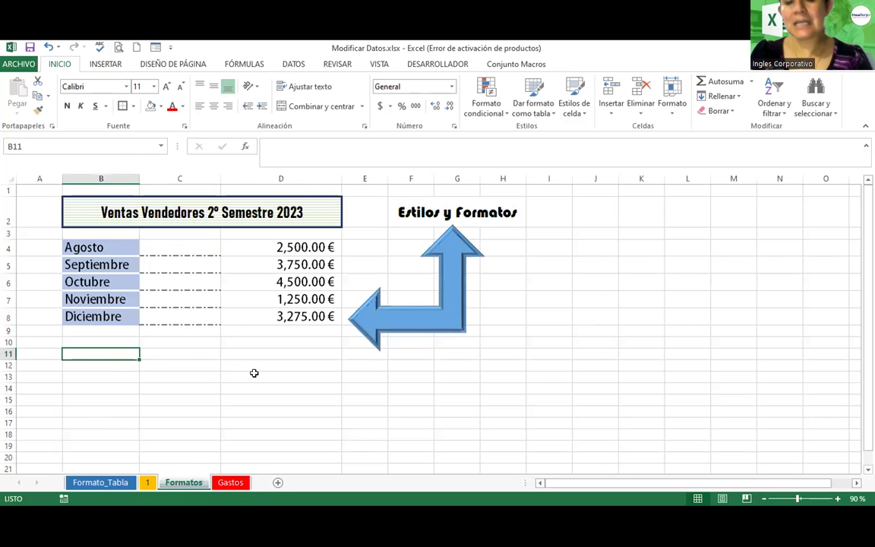
{"action": "type", "text": "Elaborado por:"}
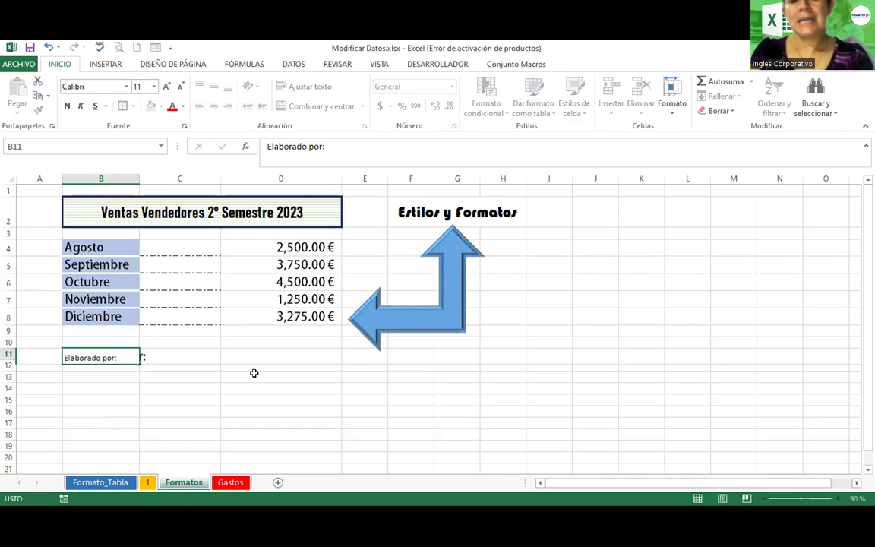
{"action": "key", "text": "Return"}
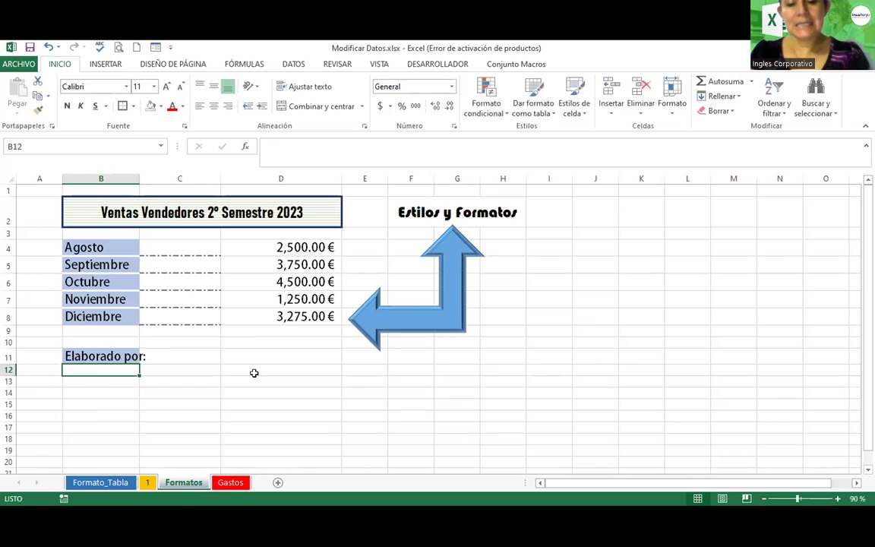
{"action": "left_click", "coordinate": [229, 483]}
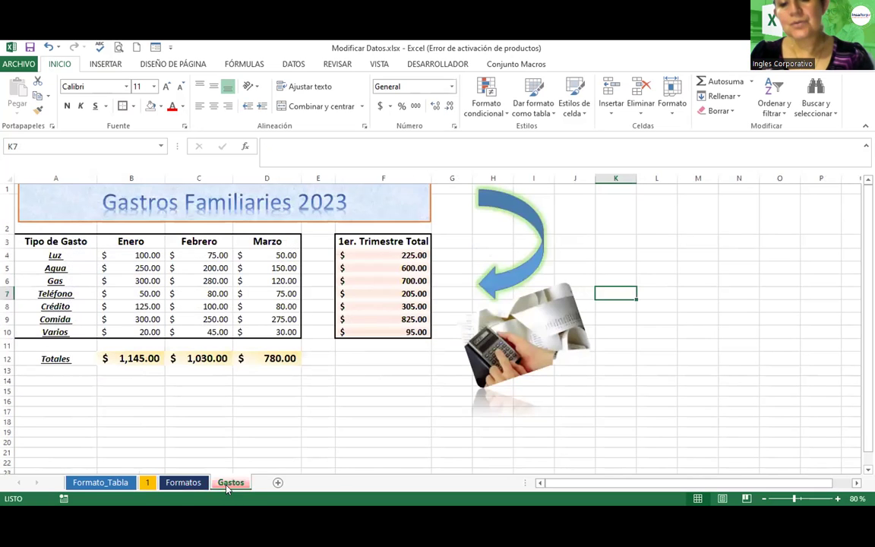
{"action": "left_click", "coordinate": [193, 485]}
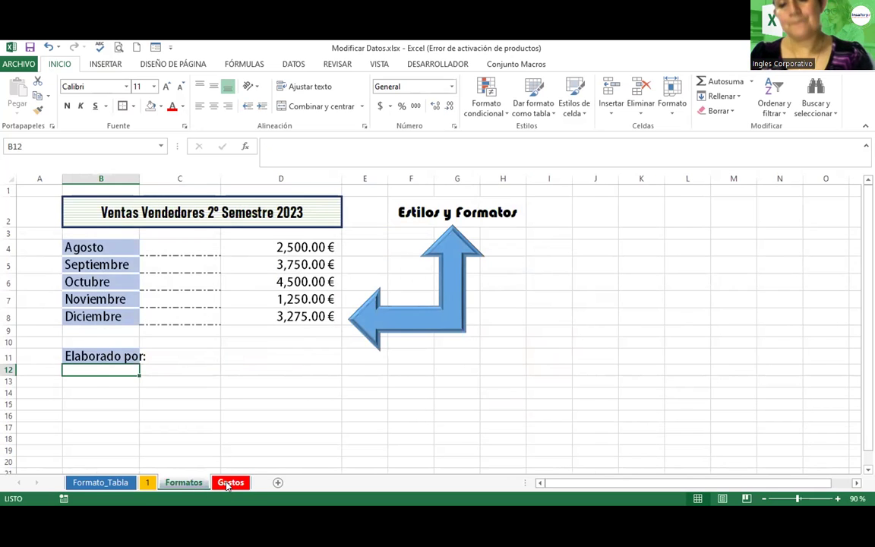
{"action": "left_click", "coordinate": [227, 484]}
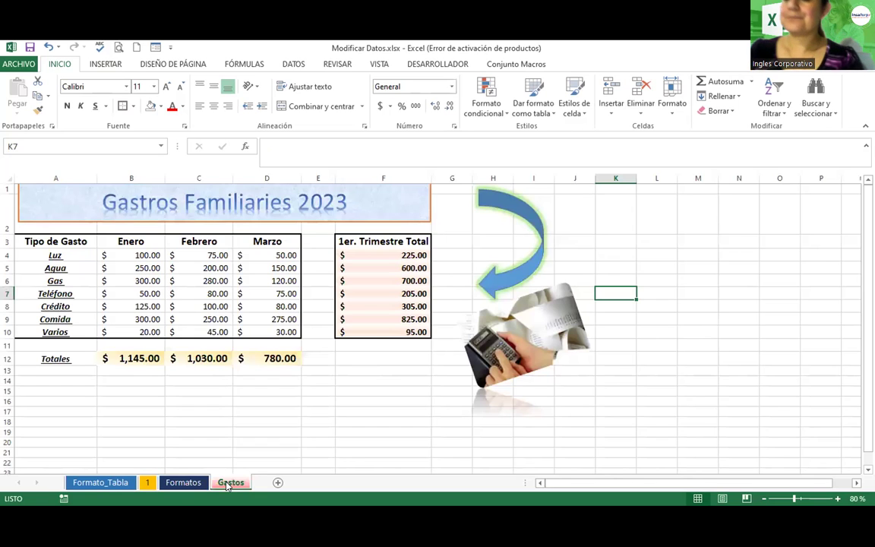